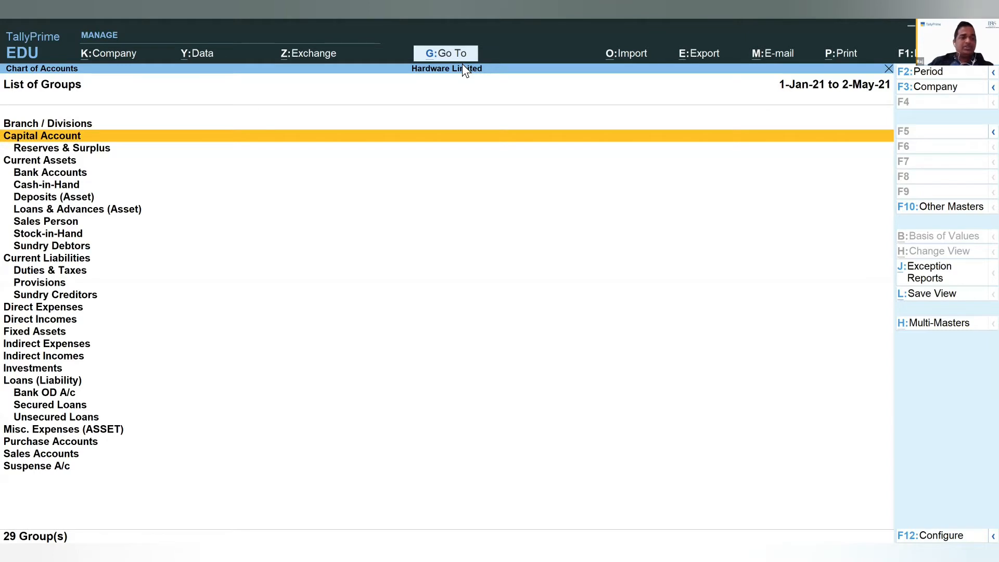
Examine the account groups in the chart of accounts from Capital Account down to Suspense A/c, then close the list.
{"action": "key", "text": "Down"}
{"action": "key", "text": "Down"}
{"action": "key", "text": "Down"}
{"action": "key", "text": "Down"}
{"action": "key", "text": "Down"}
{"action": "key", "text": "Down"}
{"action": "key", "text": "Down"}
{"action": "key", "text": "Down"}
{"action": "key", "text": "Down"}
{"action": "key", "text": "Down"}
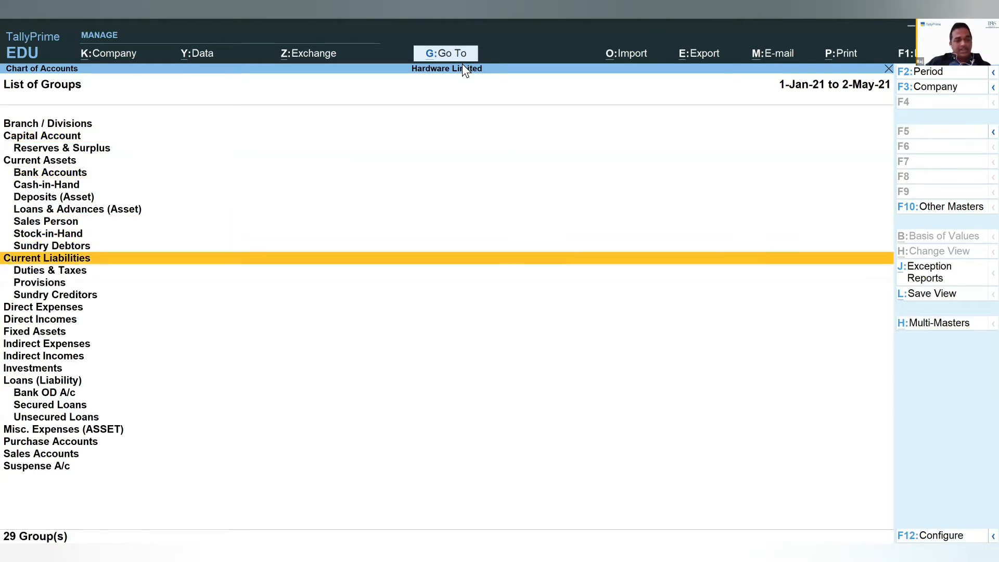
{"action": "key", "text": "Down"}
{"action": "key", "text": "Down"}
{"action": "key", "text": "Down"}
{"action": "key", "text": "Down"}
{"action": "key", "text": "Down"}
{"action": "key", "text": "Down"}
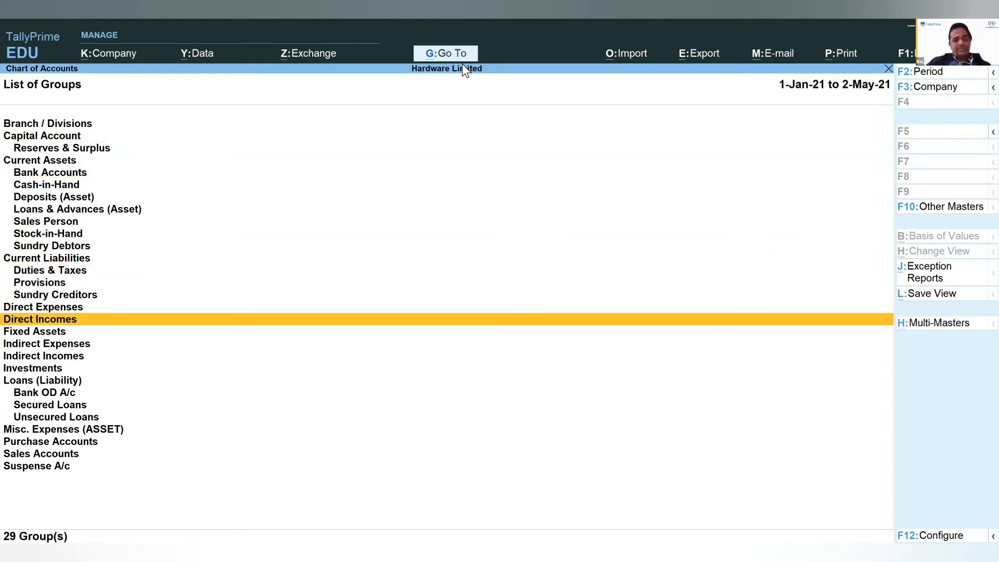
{"action": "key", "text": "Down"}
{"action": "key", "text": "Down"}
{"action": "key", "text": "Down"}
{"action": "key", "text": "Down"}
{"action": "key", "text": "Down"}
{"action": "key", "text": "Down"}
{"action": "key", "text": "Down"}
{"action": "key", "text": "Down"}
{"action": "key", "text": "Down"}
{"action": "key", "text": "Down"}
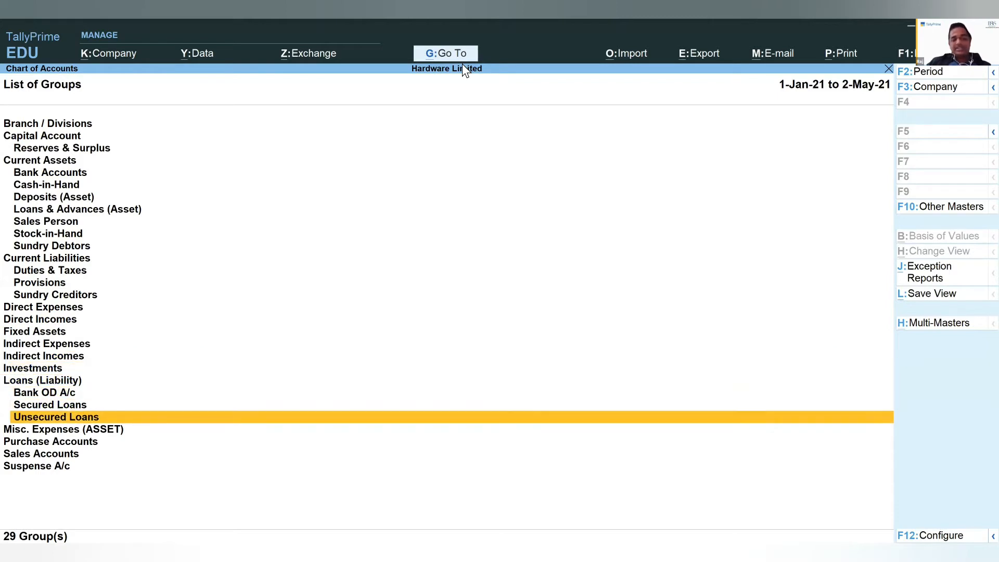
{"action": "key", "text": "Down"}
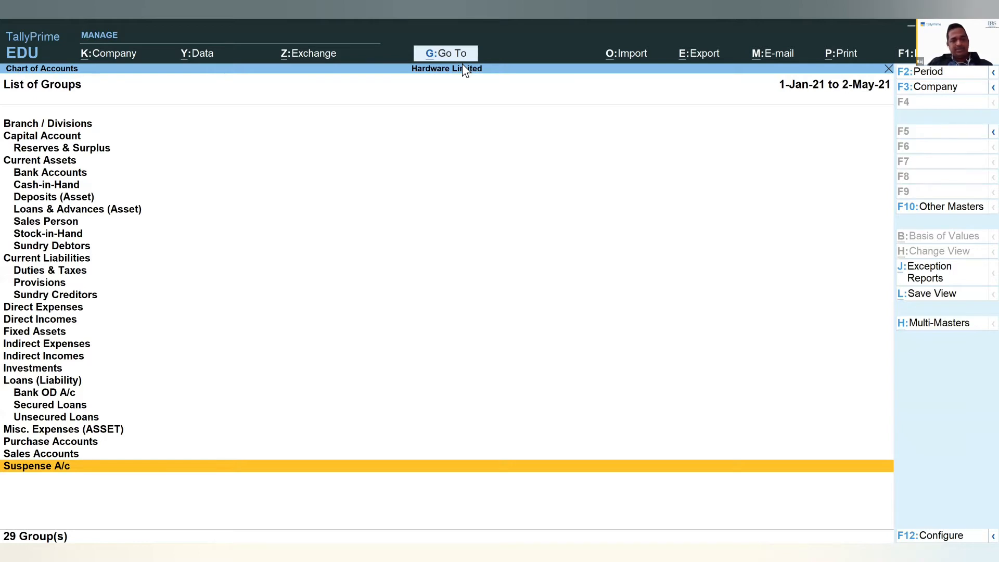
{"action": "key", "text": "Escape"}
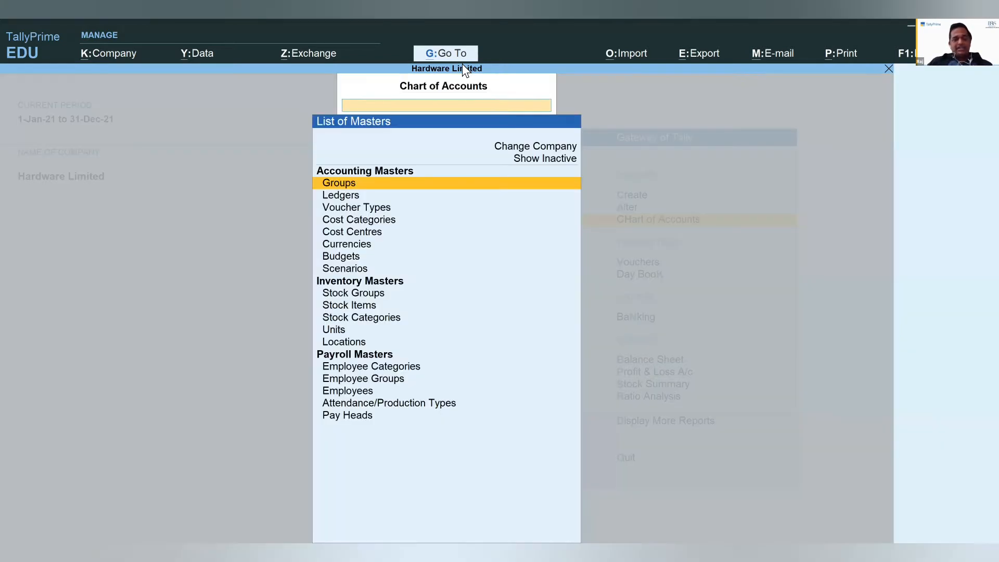
Open the Ledgers list in the chart of accounts and examine the ledgers under assets, liabilities, expenses and income.
{"action": "key", "text": "Down"}
{"action": "key", "text": "Return"}
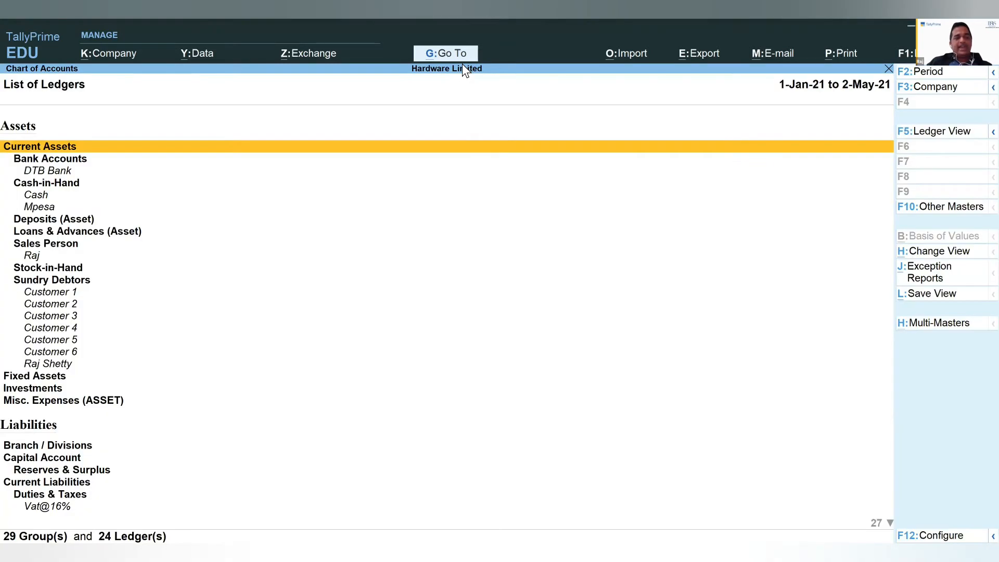
{"action": "key", "text": "Down"}
{"action": "key", "text": "Down"}
{"action": "key", "text": "Down"}
{"action": "key", "text": "Down"}
{"action": "key", "text": "Down"}
{"action": "key", "text": "Down"}
{"action": "key", "text": "Down"}
{"action": "key", "text": "Down"}
{"action": "key", "text": "Down"}
{"action": "key", "text": "Down"}
{"action": "key", "text": "Down"}
{"action": "key", "text": "Down"}
{"action": "key", "text": "Down"}
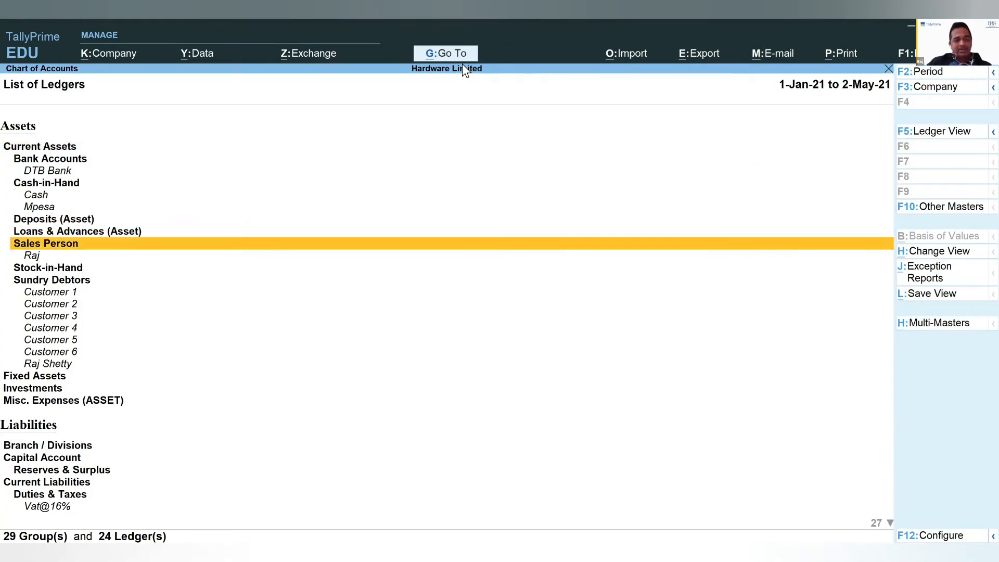
{"action": "key", "text": "Down"}
{"action": "key", "text": "Down"}
{"action": "key", "text": "Down"}
{"action": "key", "text": "Down"}
{"action": "key", "text": "Down"}
{"action": "key", "text": "Down"}
{"action": "key", "text": "Down"}
{"action": "key", "text": "Down"}
{"action": "key", "text": "Down"}
{"action": "key", "text": "Down"}
{"action": "key", "text": "Down"}
{"action": "key", "text": "Down"}
{"action": "key", "text": "Down"}
{"action": "key", "text": "Down"}
{"action": "key", "text": "Down"}
{"action": "key", "text": "Down"}
{"action": "key", "text": "Down"}
{"action": "key", "text": "Down"}
{"action": "key", "text": "Down"}
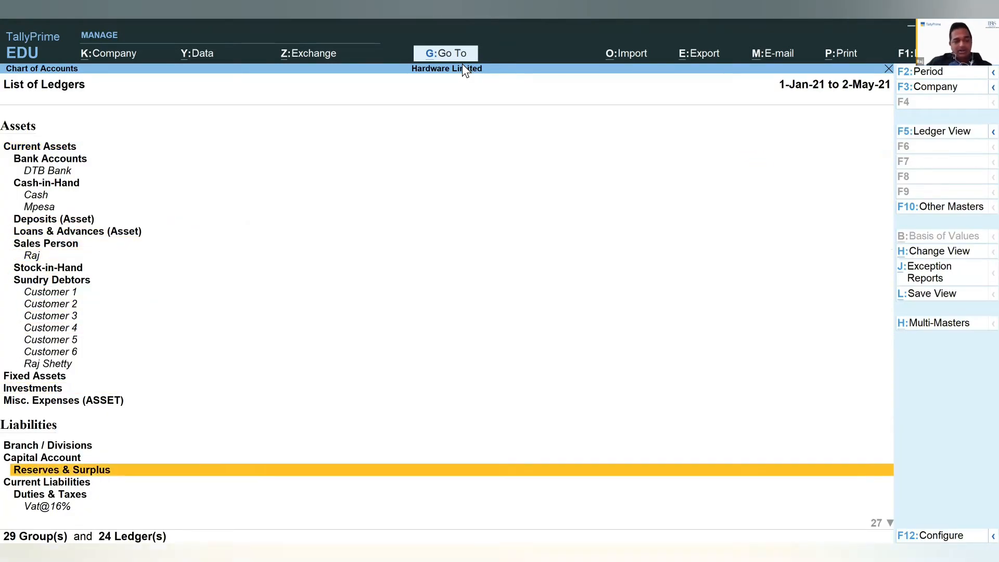
{"action": "key", "text": "Down"}
{"action": "key", "text": "Down"}
{"action": "key", "text": "Down"}
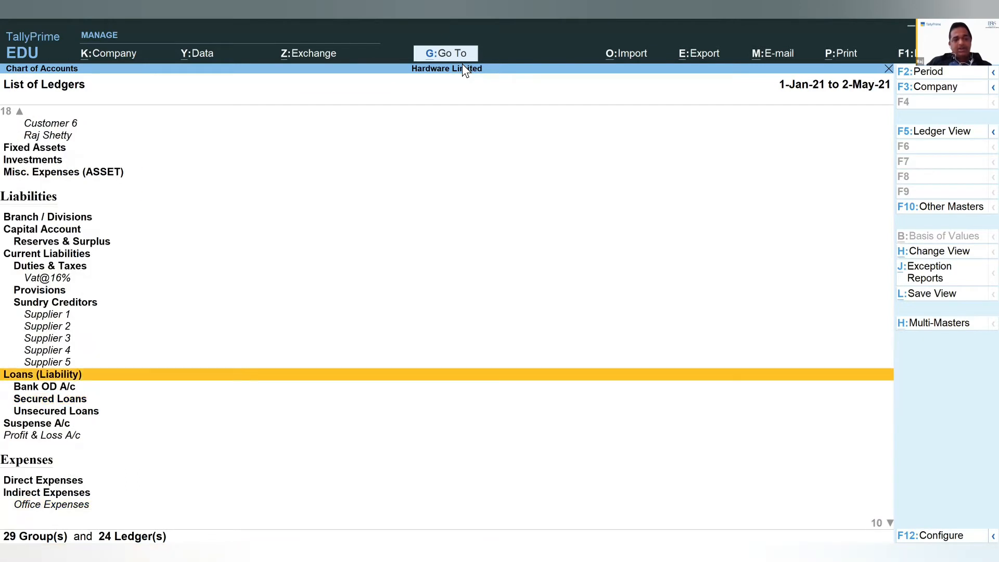
{"action": "key", "text": "Up"}
{"action": "key", "text": "Up"}
{"action": "key", "text": "Up"}
{"action": "key", "text": "Up"}
{"action": "key", "text": "Up"}
{"action": "key", "text": "Up"}
{"action": "key", "text": "Up"}
{"action": "key", "text": "Up"}
{"action": "key", "text": "Up"}
{"action": "key", "text": "Up"}
{"action": "key", "text": "Up"}
{"action": "key", "text": "Up"}
{"action": "key", "text": "Up"}
{"action": "key", "text": "Up"}
{"action": "key", "text": "Up"}
{"action": "key", "text": "Down"}
{"action": "key", "text": "Down"}
{"action": "key", "text": "Down"}
{"action": "key", "text": "Down"}
{"action": "key", "text": "Down"}
{"action": "key", "text": "Down"}
{"action": "key", "text": "Down"}
{"action": "key", "text": "Down"}
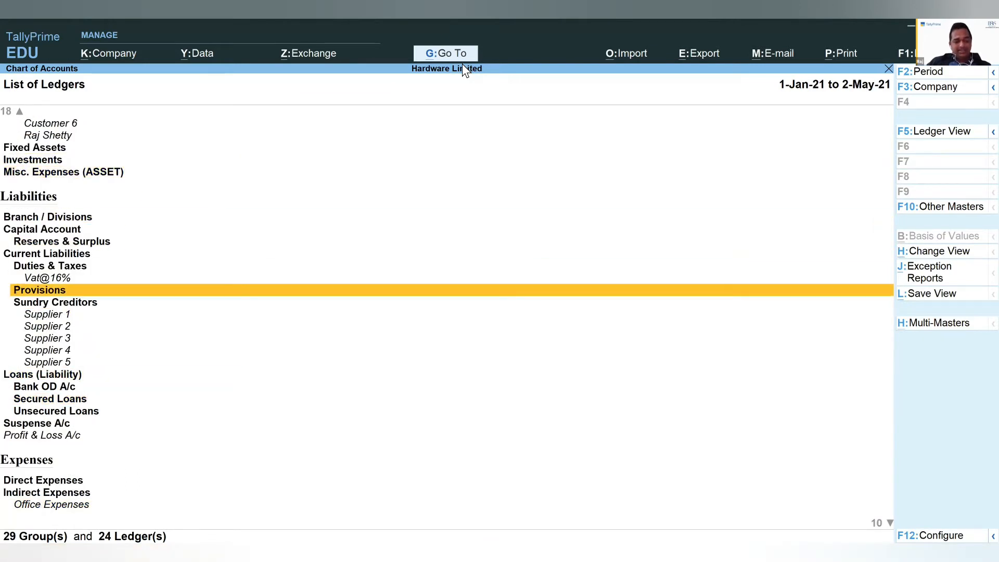
{"action": "key", "text": "Down"}
{"action": "key", "text": "Down"}
{"action": "key", "text": "Down"}
{"action": "key", "text": "Down"}
{"action": "key", "text": "Down"}
{"action": "key", "text": "Down"}
{"action": "key", "text": "Down"}
{"action": "key", "text": "Down"}
{"action": "key", "text": "Down"}
{"action": "key", "text": "Down"}
{"action": "key", "text": "Down"}
{"action": "key", "text": "Down"}
{"action": "key", "text": "Down"}
{"action": "key", "text": "Down"}
{"action": "key", "text": "Down"}
{"action": "key", "text": "Down"}
{"action": "key", "text": "Down"}
{"action": "key", "text": "Down"}
{"action": "key", "text": "Up"}
{"action": "key", "text": "Up"}
{"action": "key", "text": "Up"}
{"action": "key", "text": "Up"}
{"action": "key", "text": "Up"}
{"action": "key", "text": "Up"}
{"action": "key", "text": "Up"}
{"action": "key", "text": "Up"}
{"action": "key", "text": "Up"}
{"action": "key", "text": "Up"}
{"action": "key", "text": "Up"}
{"action": "key", "text": "Up"}
{"action": "key", "text": "Up"}
{"action": "key", "text": "Up"}
{"action": "key", "text": "Up"}
{"action": "key", "text": "Up"}
{"action": "key", "text": "Up"}
{"action": "key", "text": "Up"}
{"action": "key", "text": "Up"}
{"action": "key", "text": "Up"}
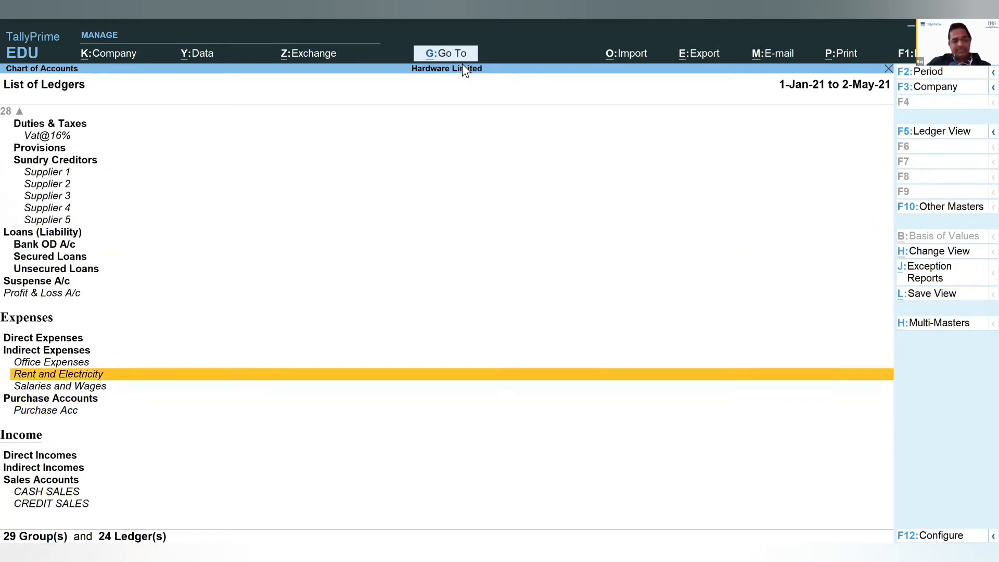
{"action": "key", "text": "Up"}
{"action": "key", "text": "Up"}
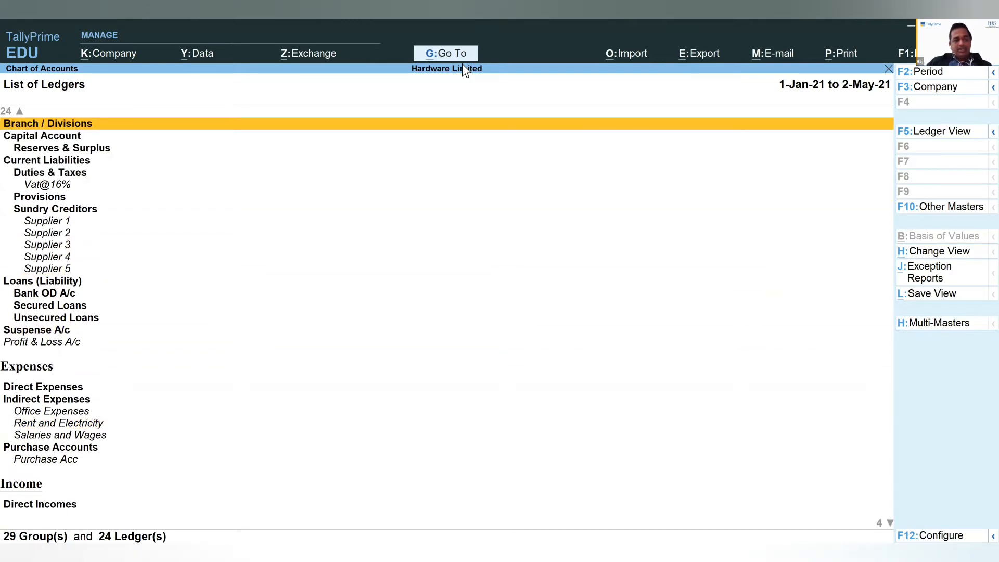
Open the Customer 1 ledger under Sundry Debtors for alteration.
{"action": "key", "text": "Up"}
{"action": "key", "text": "Up"}
{"action": "key", "text": "Up"}
{"action": "key", "text": "Up"}
{"action": "key", "text": "Up"}
{"action": "key", "text": "Up"}
{"action": "key", "text": "Up"}
{"action": "key", "text": "Up"}
{"action": "key", "text": "Up"}
{"action": "key", "text": "Up"}
{"action": "key", "text": "Up"}
{"action": "key", "text": "Up"}
{"action": "key", "text": "Down"}
{"action": "key", "text": "Down"}
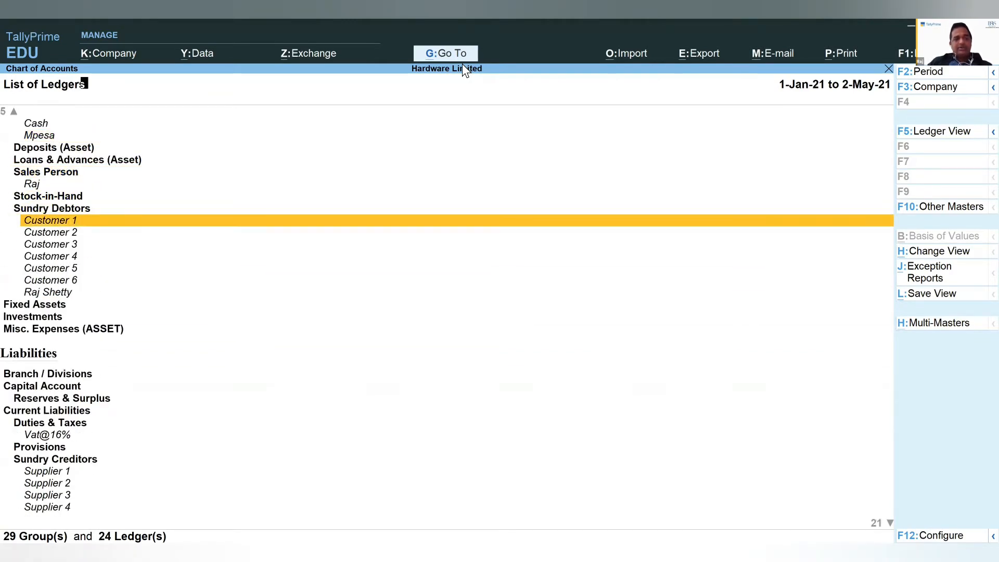
{"action": "key", "text": "Return"}
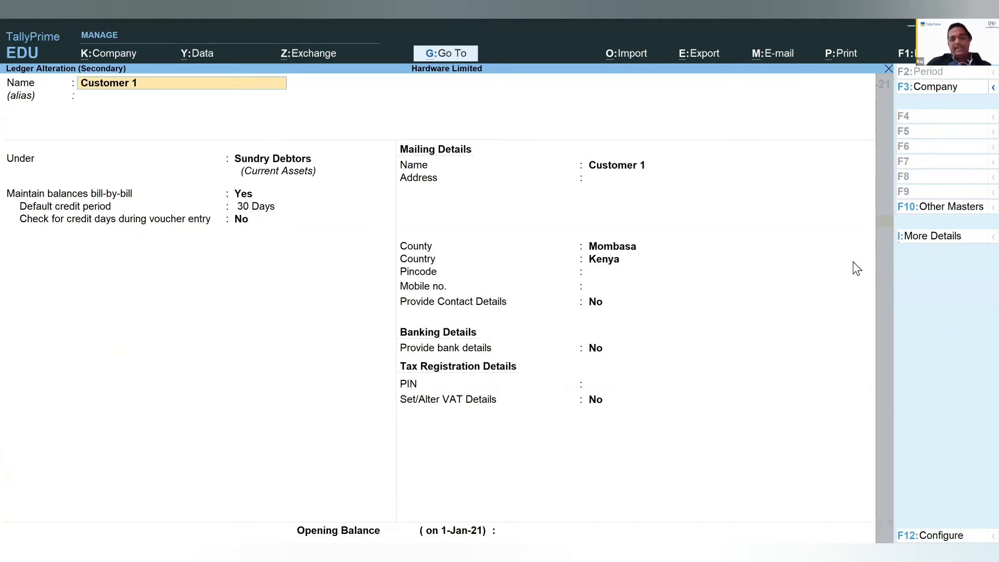
Add a credit limit of 100,000 to the Customer 1 ledger, keeping the override using post-dated transactions at No.
{"action": "left_click", "coordinate": [931, 237]}
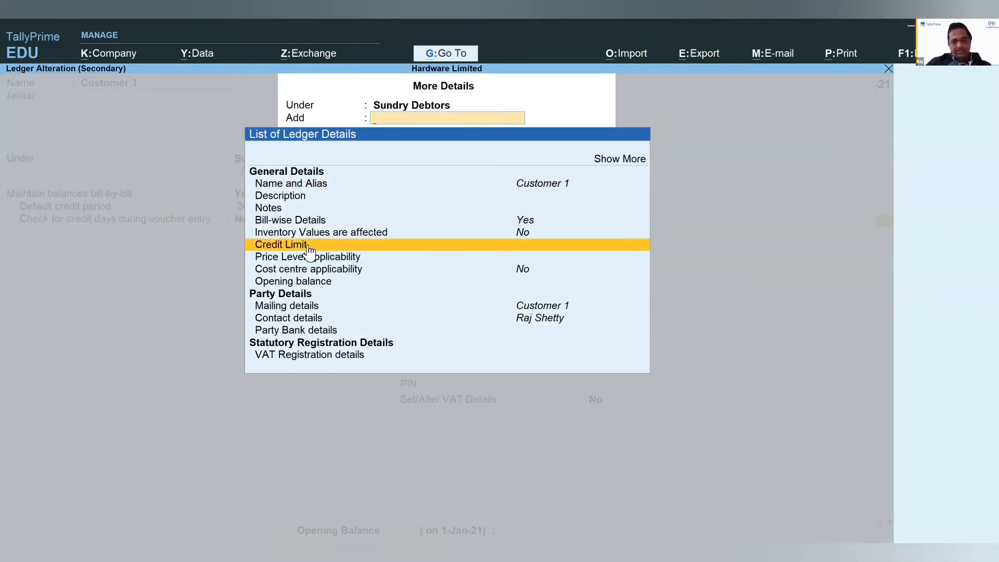
{"action": "left_click", "coordinate": [308, 248]}
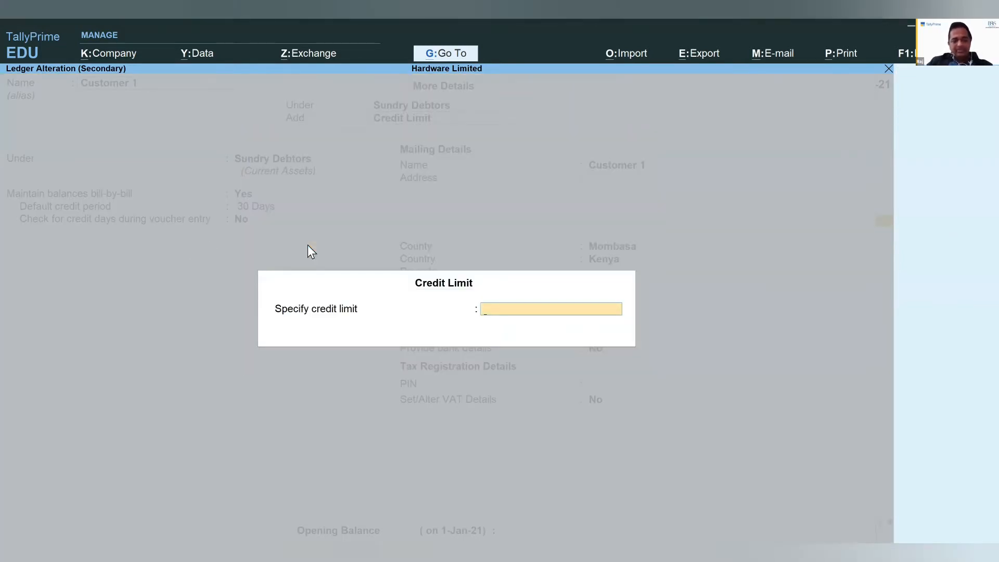
{"action": "type", "text": "100000"}
{"action": "key", "text": "Return"}
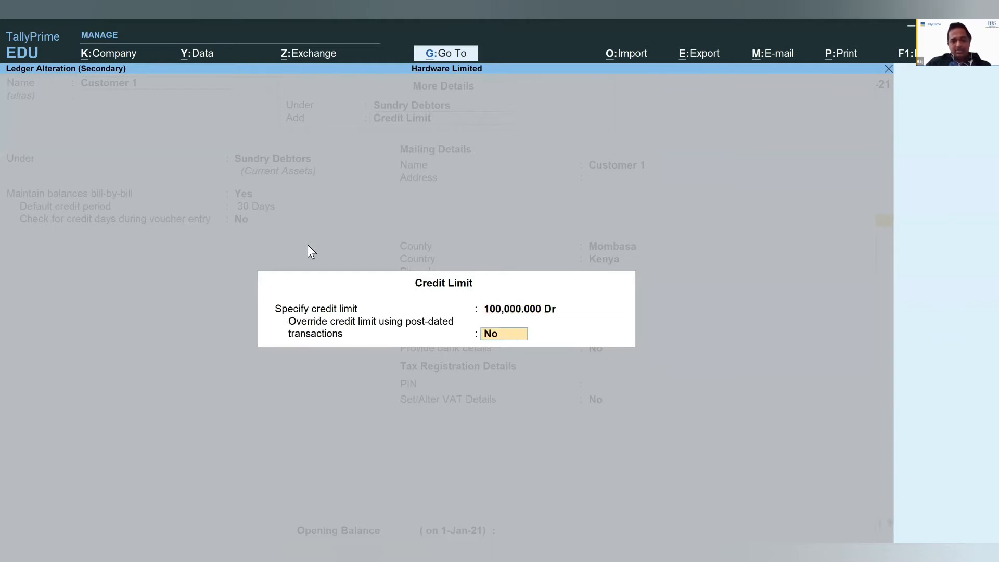
{"action": "key", "text": "Return"}
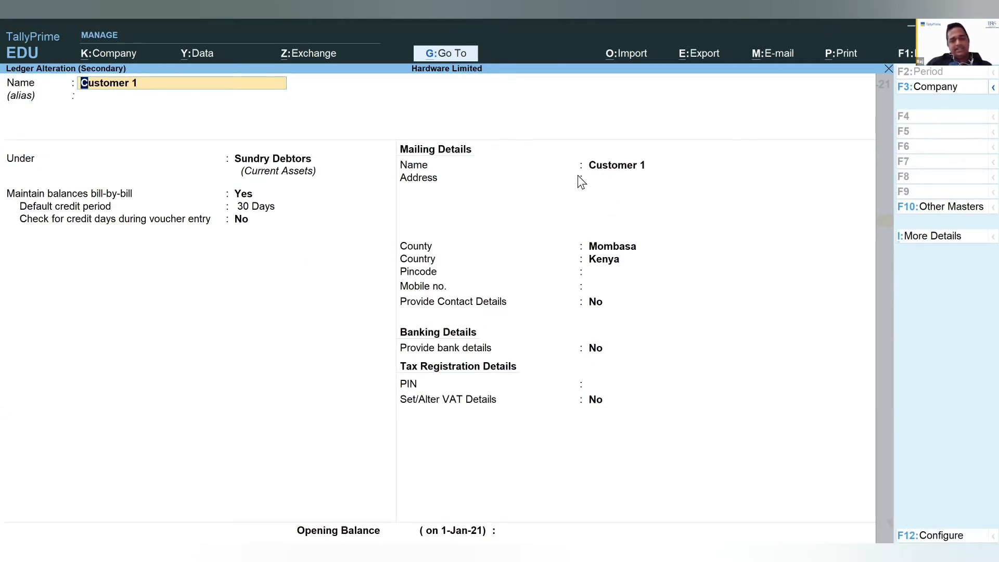
View the contact details of the Customer 1 ledger and quit them without making changes.
{"action": "left_click", "coordinate": [597, 302]}
{"action": "type", "text": "y"}
{"action": "key", "text": "Return"}
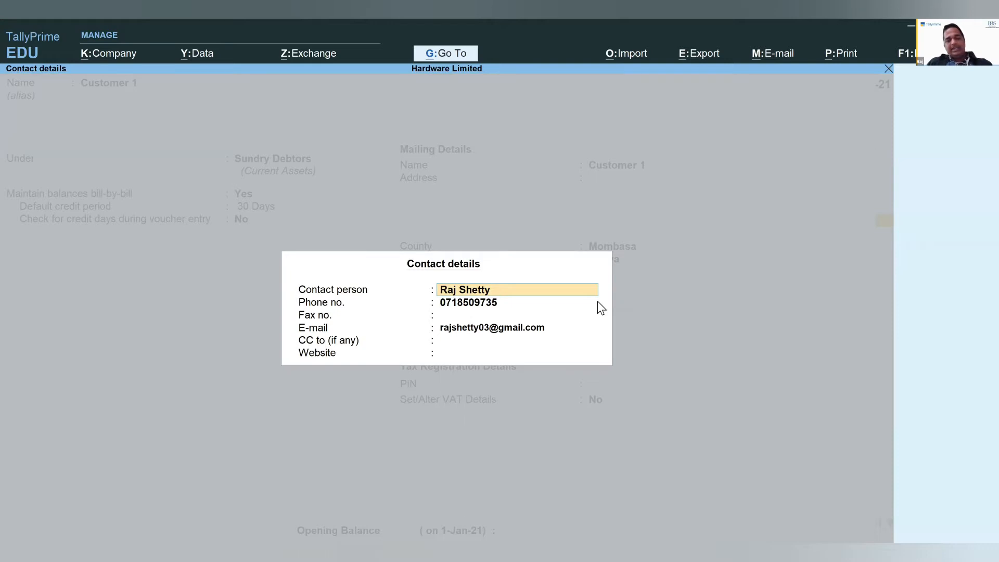
{"action": "key", "text": "Escape"}
{"action": "key", "text": "Escape"}
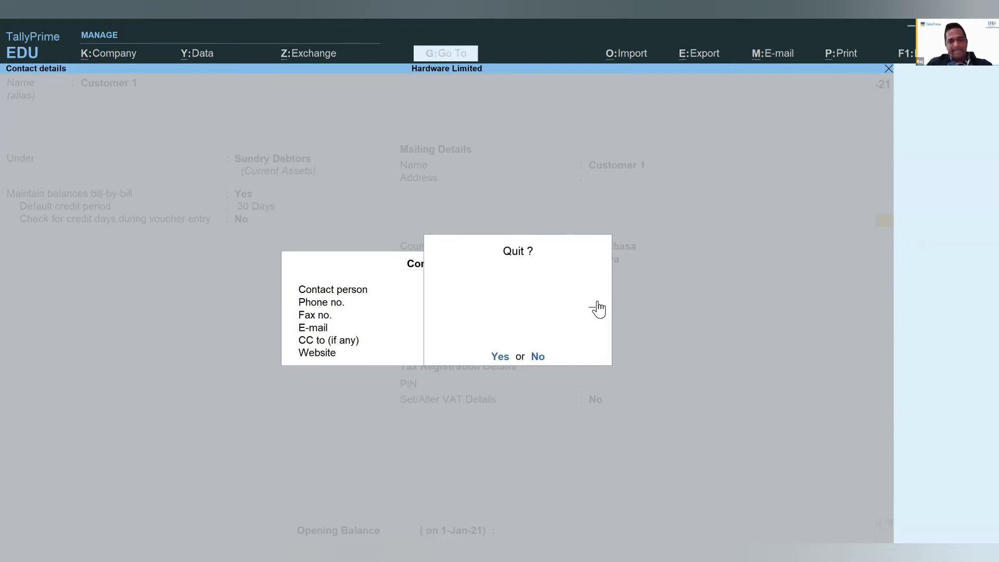
{"action": "key", "text": "y"}
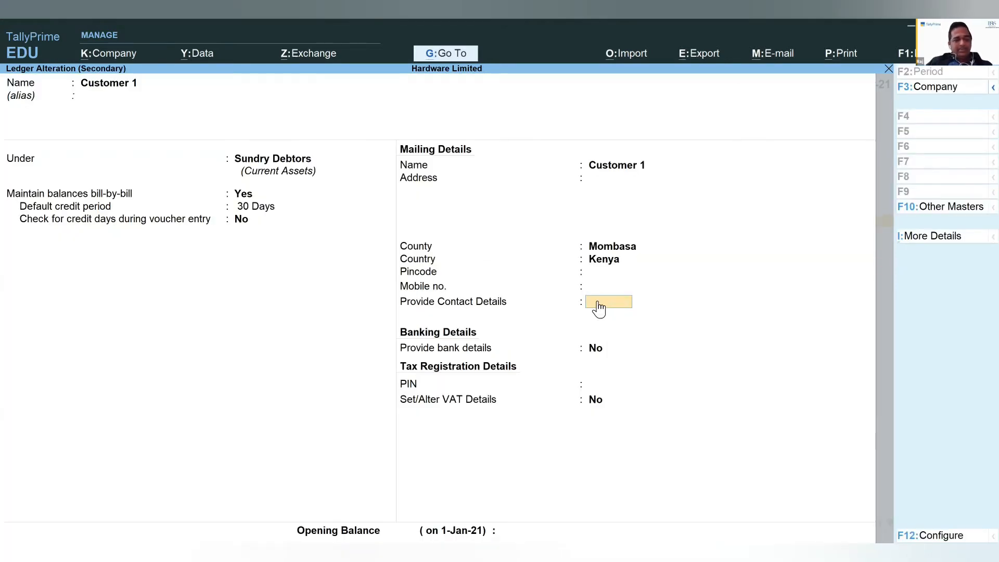
Save the alterations to the Customer 1 ledger.
{"action": "key", "text": "ctrl+a"}
Open the Supplier 2 ledger under Sundry Creditors, view its details and quit without saving.
{"action": "key", "text": "Down"}
{"action": "key", "text": "Down"}
{"action": "key", "text": "Down"}
{"action": "key", "text": "Down"}
{"action": "key", "text": "Down"}
{"action": "key", "text": "Down"}
{"action": "key", "text": "Down"}
{"action": "key", "text": "Down"}
{"action": "key", "text": "Down"}
{"action": "key", "text": "Down"}
{"action": "key", "text": "Down"}
{"action": "key", "text": "Down"}
{"action": "key", "text": "Down"}
{"action": "key", "text": "Down"}
{"action": "key", "text": "Down"}
{"action": "key", "text": "Down"}
{"action": "key", "text": "Down"}
{"action": "key", "text": "Down"}
{"action": "key", "text": "Down"}
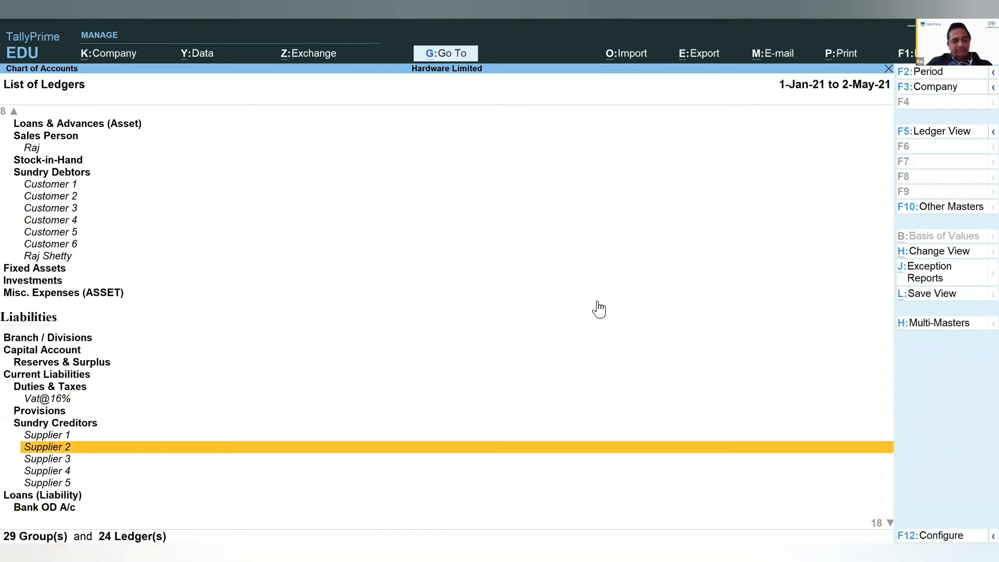
{"action": "key", "text": "Return"}
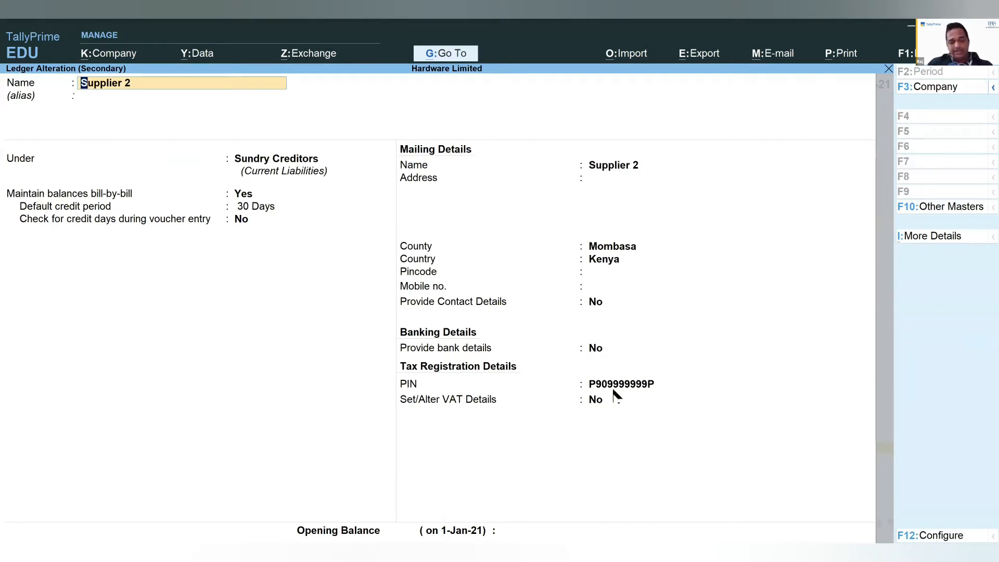
{"action": "key", "text": "BackSpace"}
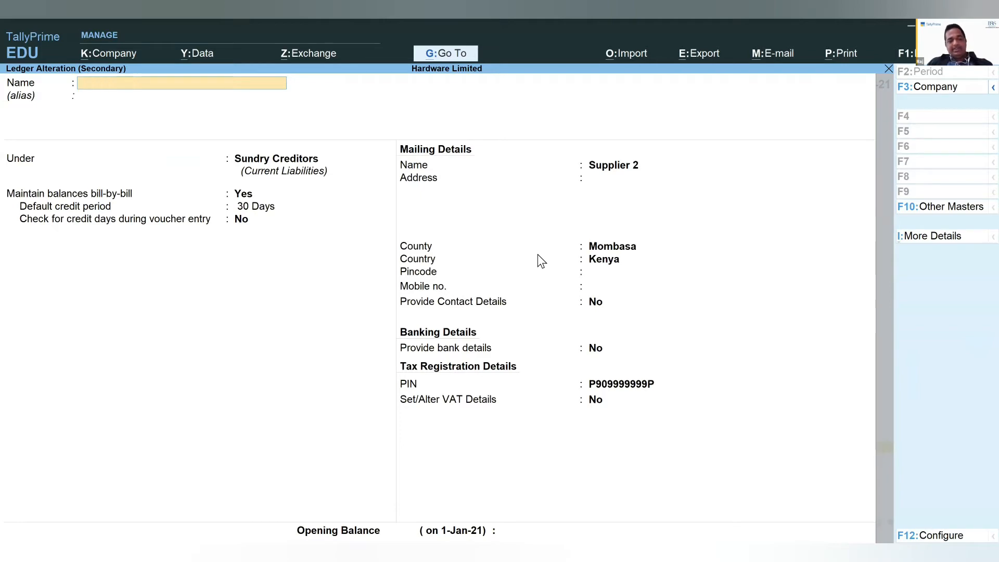
{"action": "key", "text": "Escape"}
{"action": "key", "text": "y"}
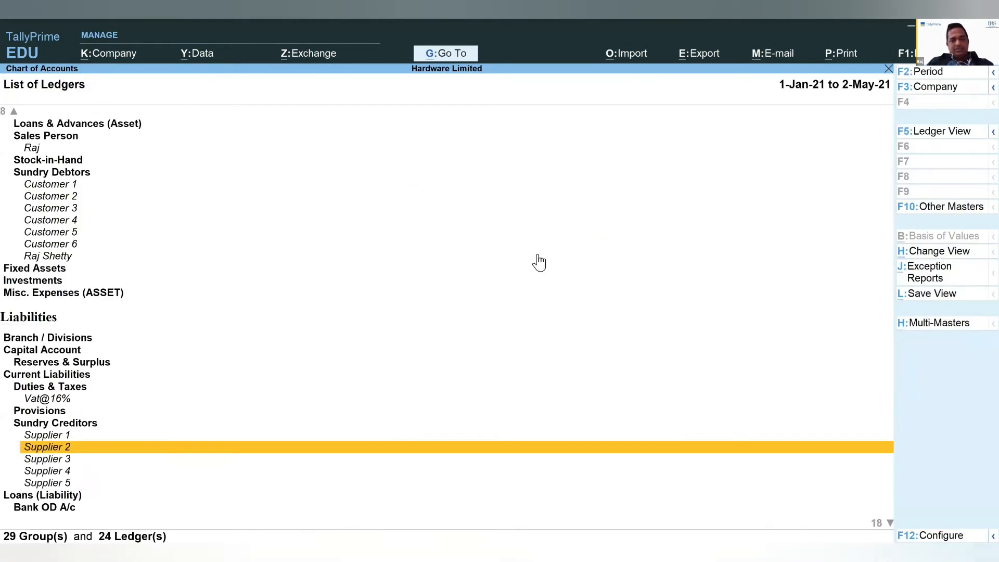
Leave the ledger list and examine the Stock Groups list under Inventory Masters in the chart of accounts.
{"action": "key", "text": "Escape"}
{"action": "key", "text": "Down"}
{"action": "key", "text": "Down"}
{"action": "key", "text": "Down"}
{"action": "key", "text": "Down"}
{"action": "key", "text": "Down"}
{"action": "key", "text": "Down"}
{"action": "key", "text": "Down"}
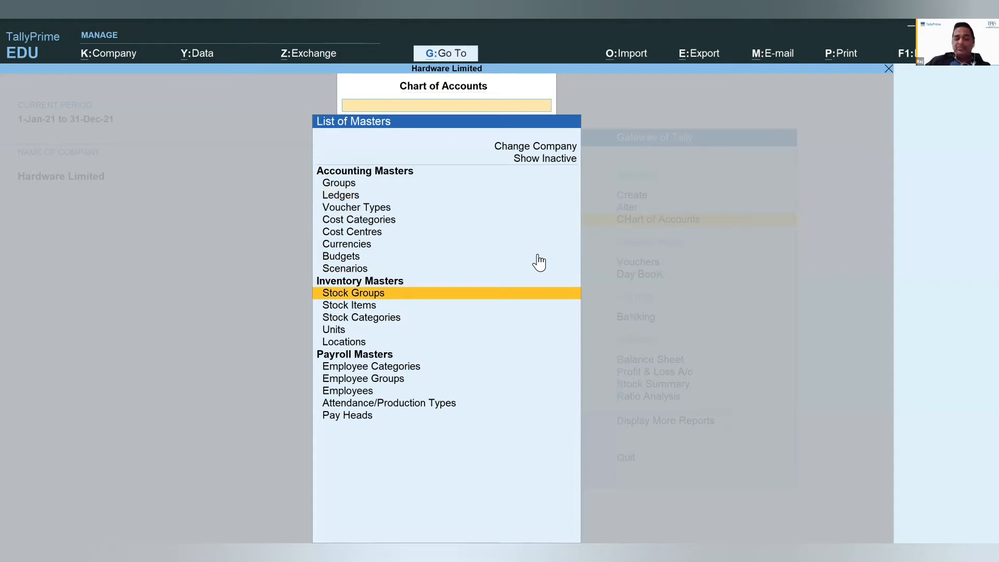
{"action": "key", "text": "Return"}
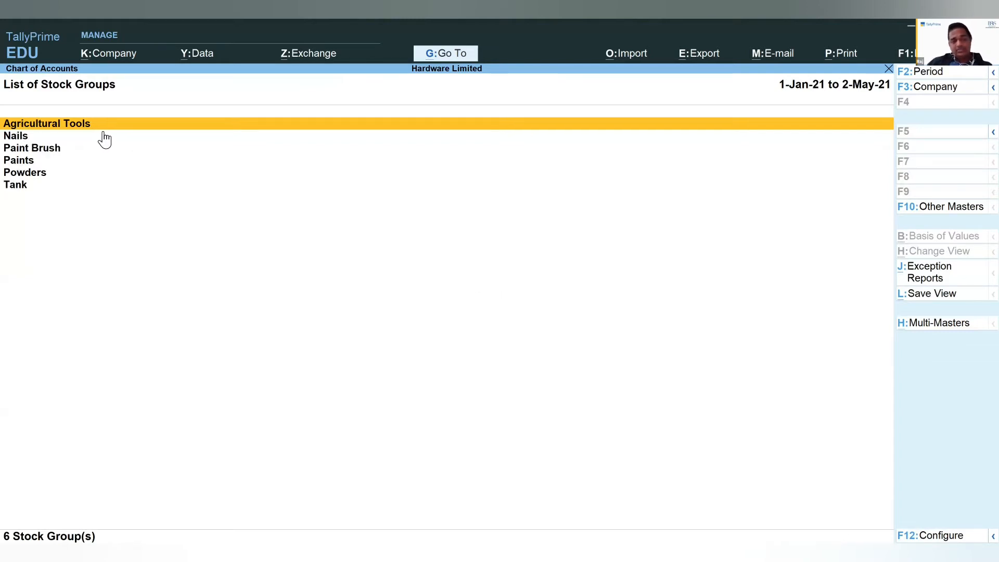
{"action": "key", "text": "Down"}
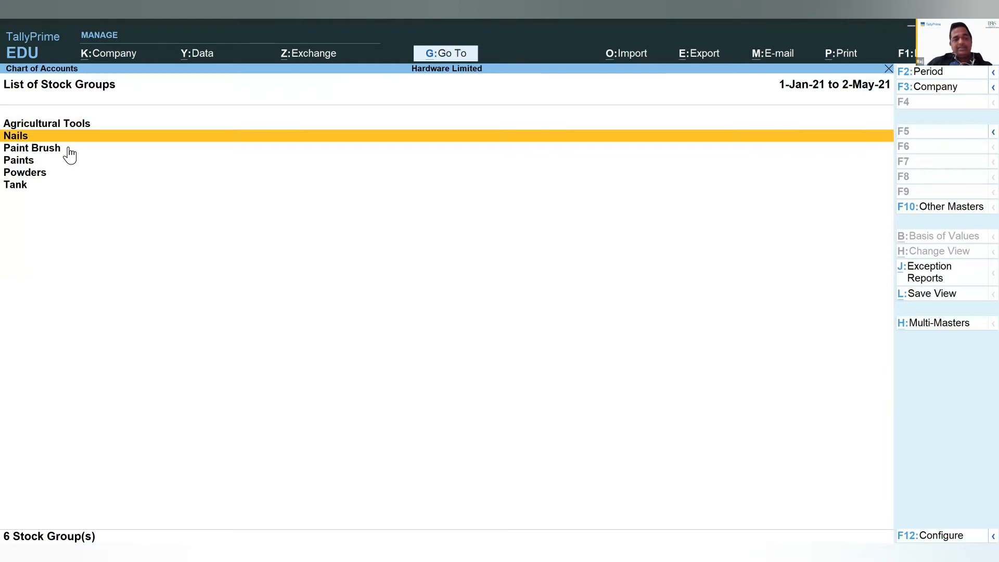
{"action": "key", "text": "Down"}
{"action": "key", "text": "Down"}
{"action": "key", "text": "Down"}
{"action": "key", "text": "Down"}
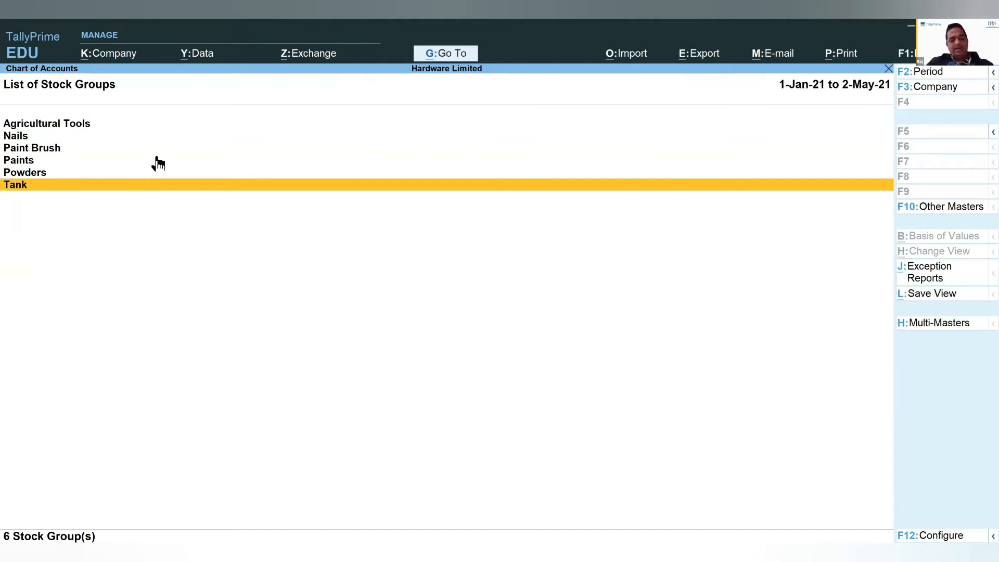
{"action": "key", "text": "Escape"}
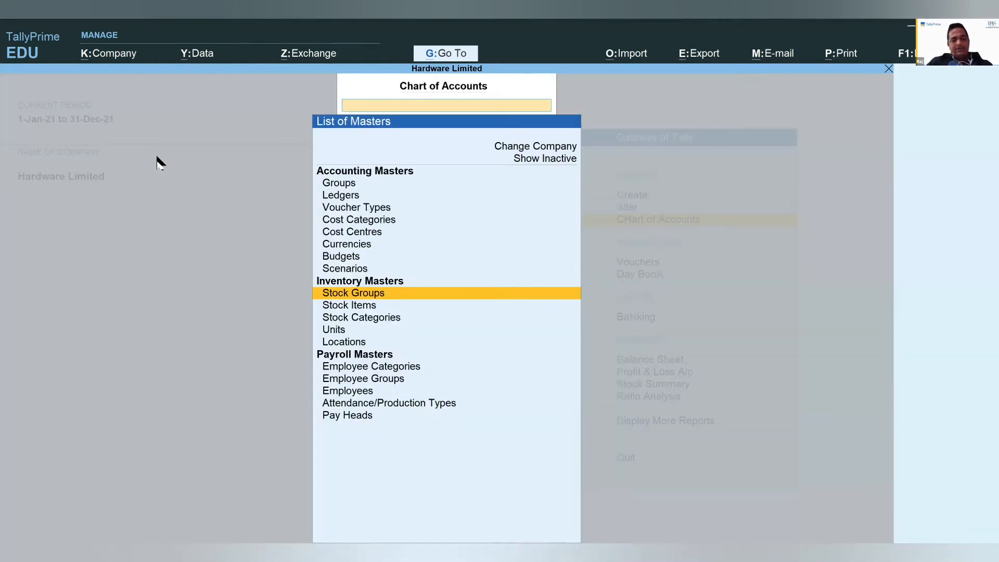
Open the Stock Items list in the chart of accounts and examine the items under each stock group.
{"action": "key", "text": "Down"}
{"action": "key", "text": "Return"}
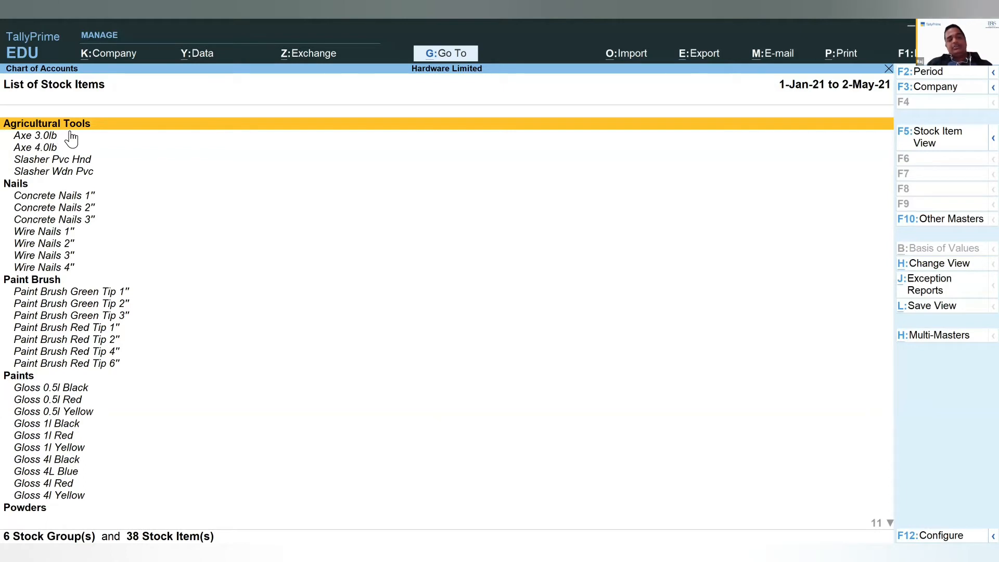
{"action": "key", "text": "Down"}
{"action": "key", "text": "Down"}
{"action": "key", "text": "Down"}
{"action": "key", "text": "Down"}
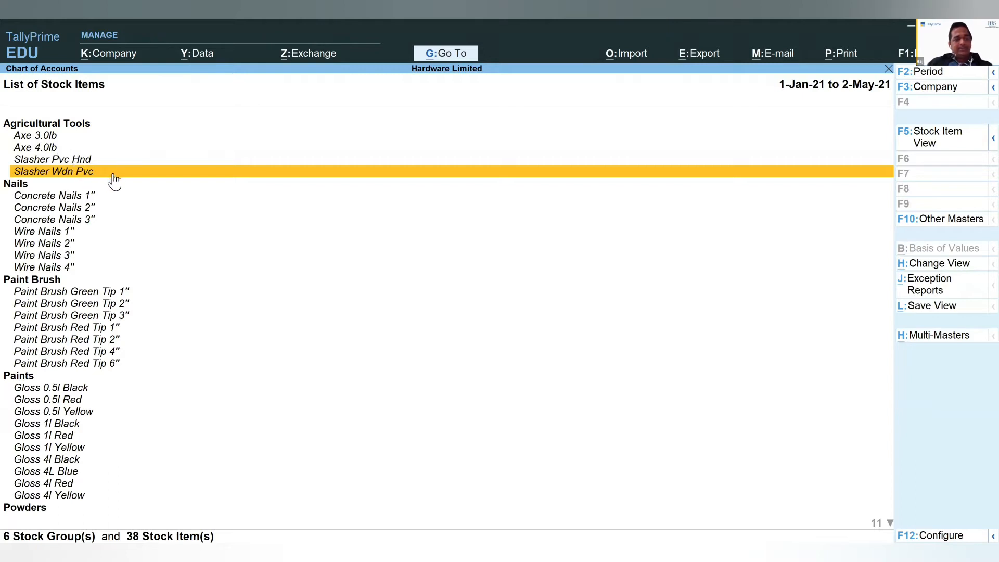
{"action": "key", "text": "Down"}
{"action": "key", "text": "Down"}
{"action": "key", "text": "Down"}
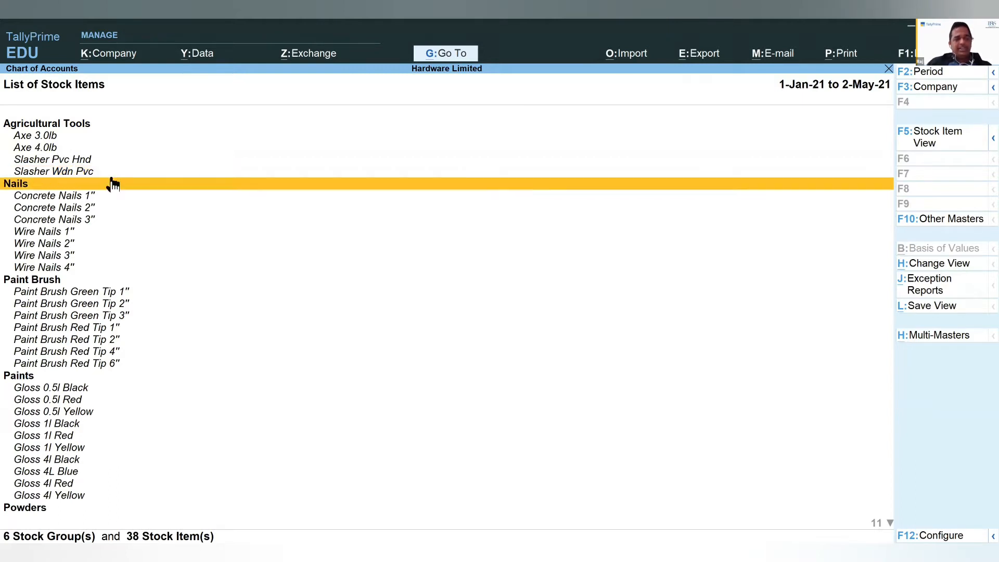
{"action": "key", "text": "Down"}
{"action": "key", "text": "Down"}
{"action": "key", "text": "Down"}
{"action": "key", "text": "Down"}
{"action": "key", "text": "Down"}
{"action": "key", "text": "Down"}
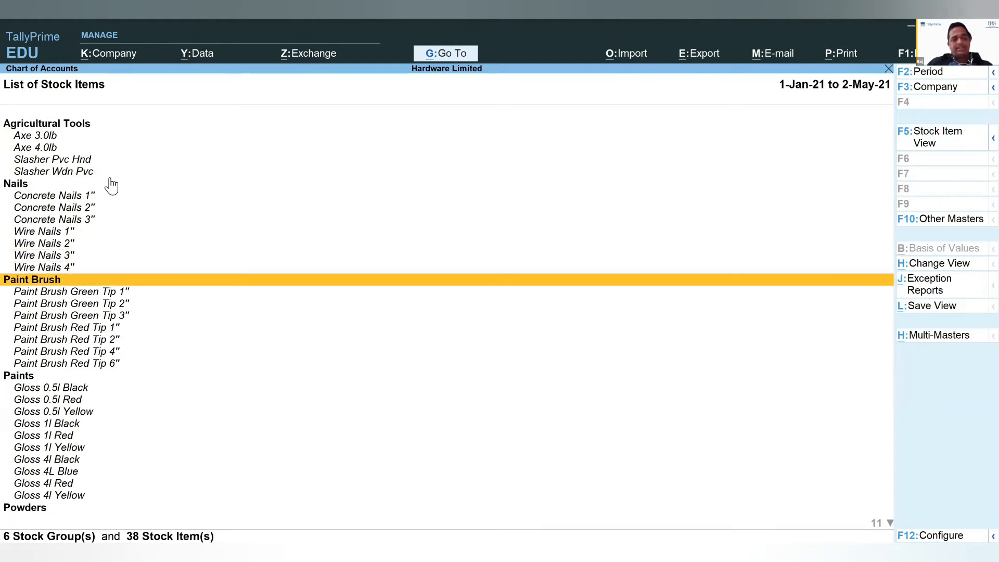
{"action": "key", "text": "Down"}
{"action": "key", "text": "Down"}
{"action": "key", "text": "Down"}
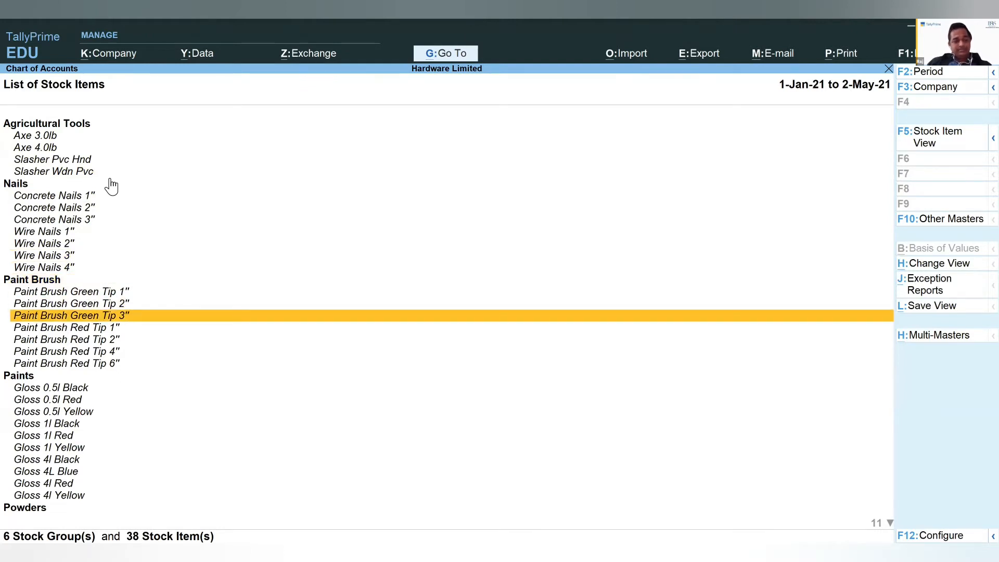
{"action": "key", "text": "Down"}
{"action": "key", "text": "Down"}
{"action": "key", "text": "Down"}
{"action": "key", "text": "Down"}
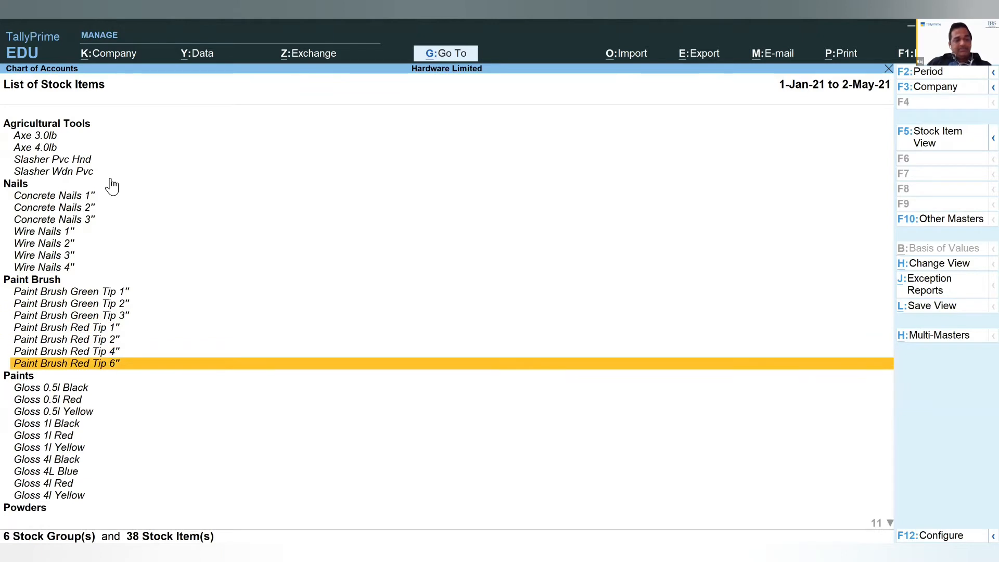
{"action": "key", "text": "Down"}
{"action": "key", "text": "Down"}
{"action": "key", "text": "Down"}
{"action": "key", "text": "Down"}
{"action": "key", "text": "Down"}
{"action": "key", "text": "Down"}
{"action": "key", "text": "Down"}
{"action": "key", "text": "Down"}
{"action": "key", "text": "Down"}
{"action": "key", "text": "Down"}
{"action": "key", "text": "Down"}
{"action": "key", "text": "Down"}
{"action": "key", "text": "Up"}
{"action": "key", "text": "Up"}
{"action": "key", "text": "Up"}
{"action": "key", "text": "Up"}
{"action": "key", "text": "Up"}
{"action": "key", "text": "Up"}
{"action": "key", "text": "Up"}
{"action": "key", "text": "Up"}
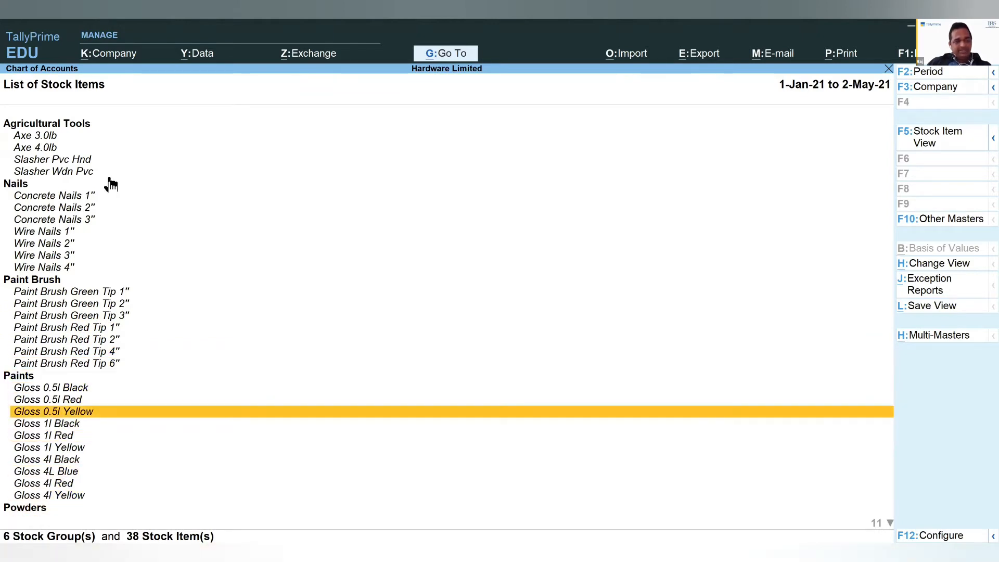
Open the Axe 4.0lb stock item under Agricultural Tools for alteration.
{"action": "key", "text": "Home"}
{"action": "key", "text": "Down"}
{"action": "key", "text": "Down"}
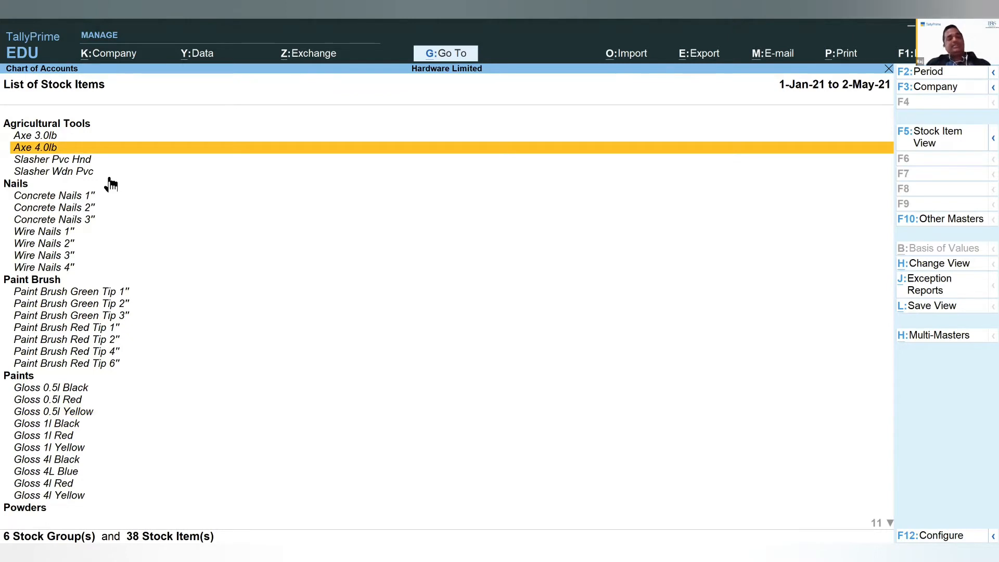
{"action": "key", "text": "Return"}
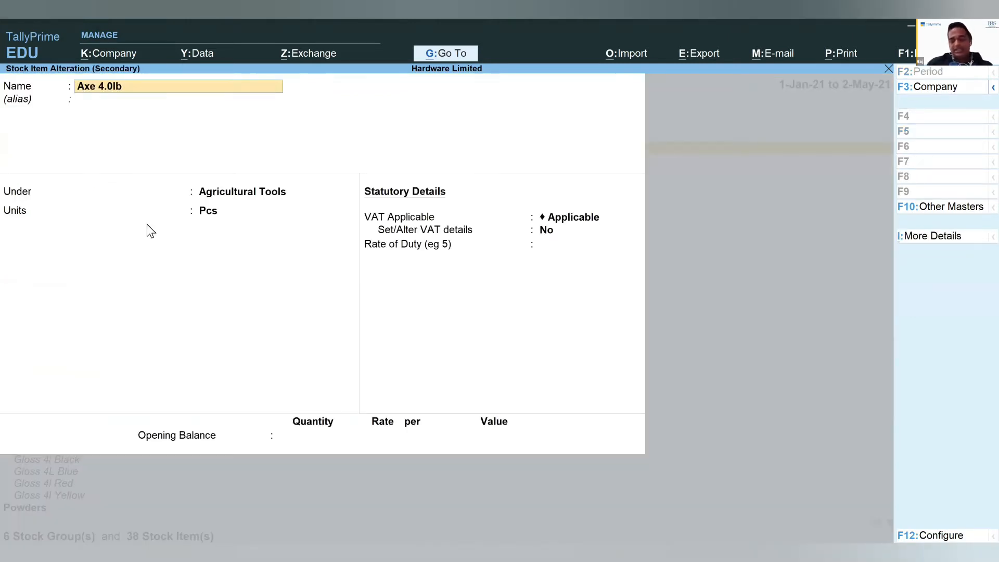
Show more stock item configurations, set Provide Part No. for Stock Items to Yes and save the configuration.
{"action": "left_click", "coordinate": [936, 532]}
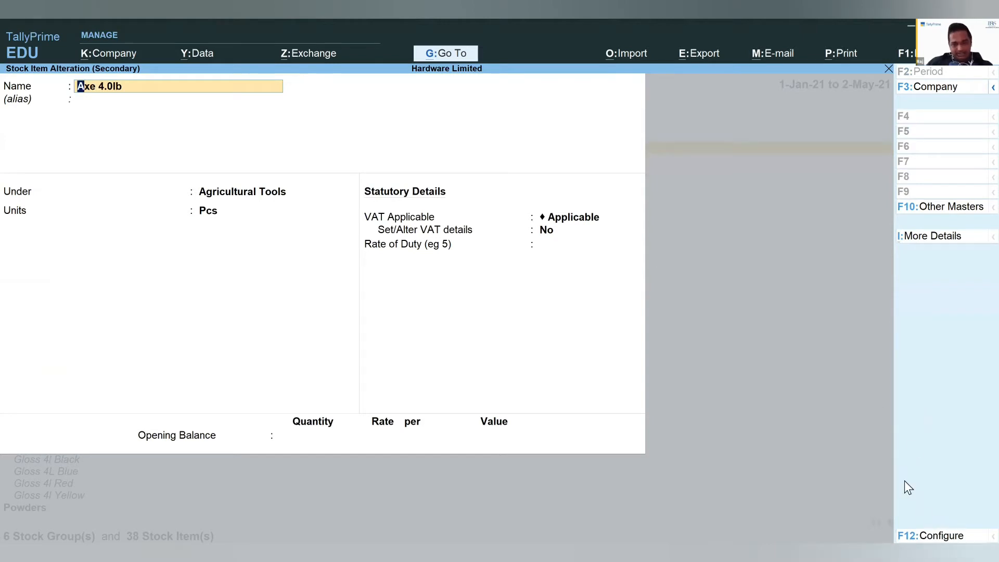
{"action": "left_click", "coordinate": [284, 259]}
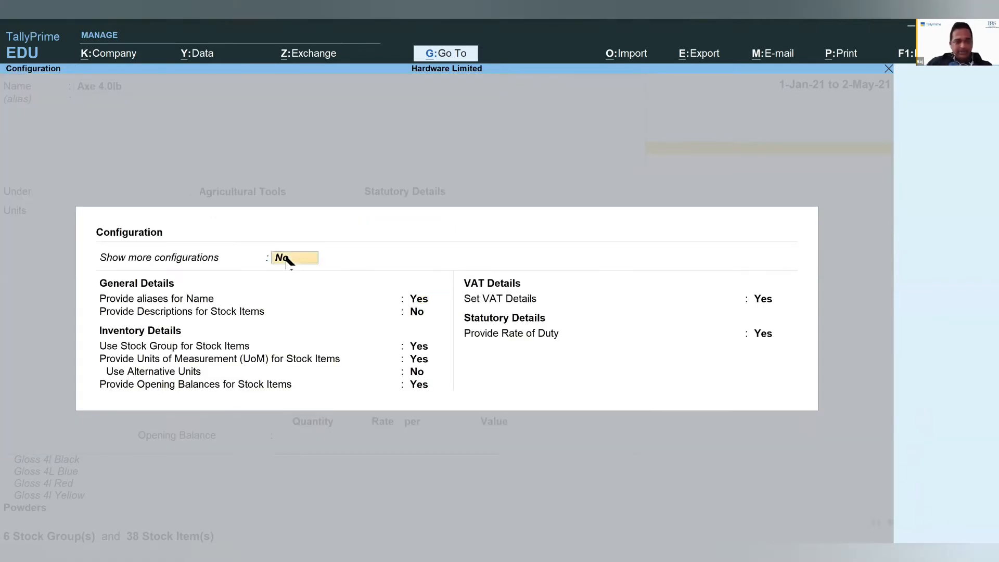
{"action": "key", "text": "y"}
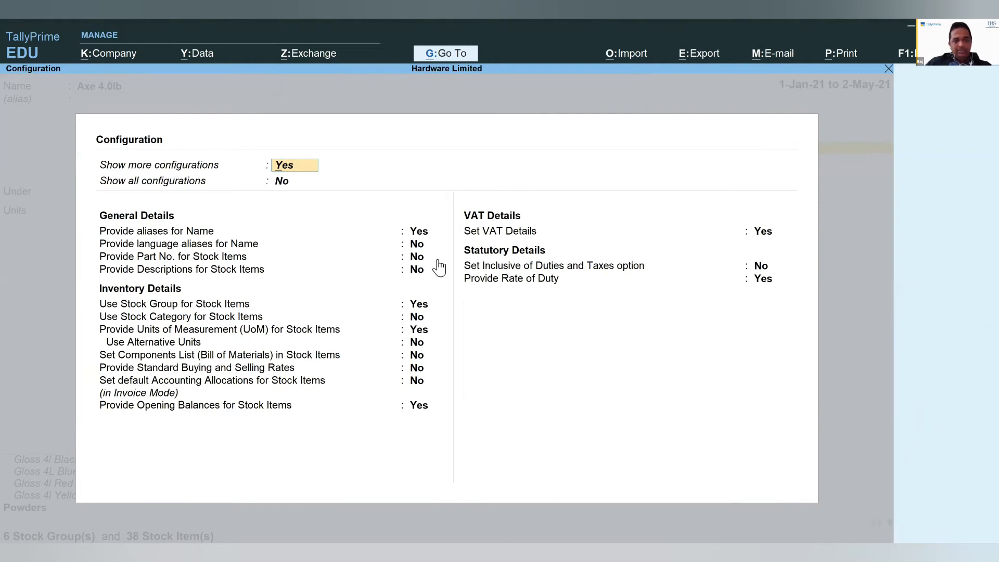
{"action": "left_click", "coordinate": [432, 259]}
{"action": "key", "text": "y"}
{"action": "key", "text": "ctrl+a"}
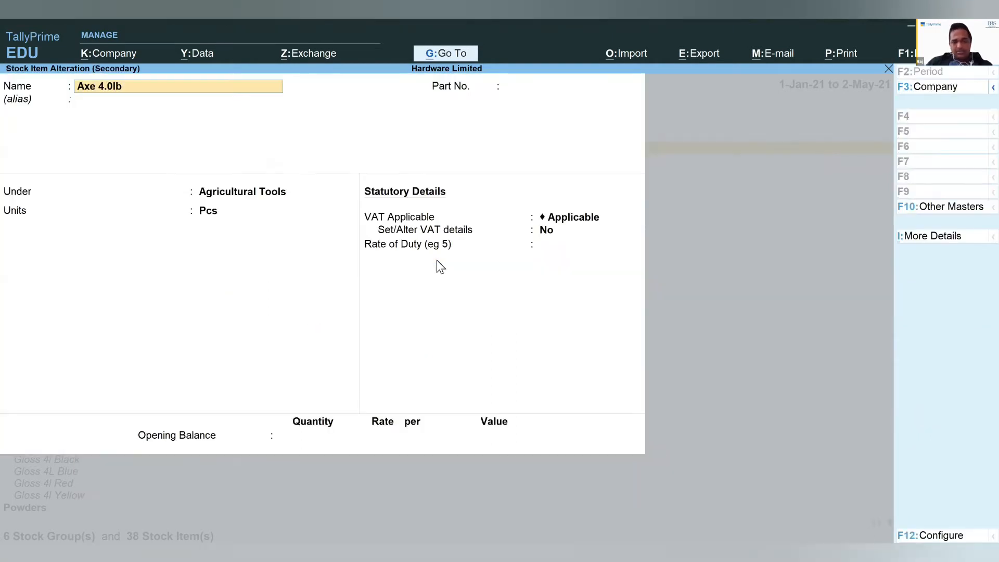
Enter part number 1001 for Axe 4.0lb, leaving its alias blank, and save the stock item.
{"action": "key", "text": "Return"}
{"action": "type", "text": "1"}
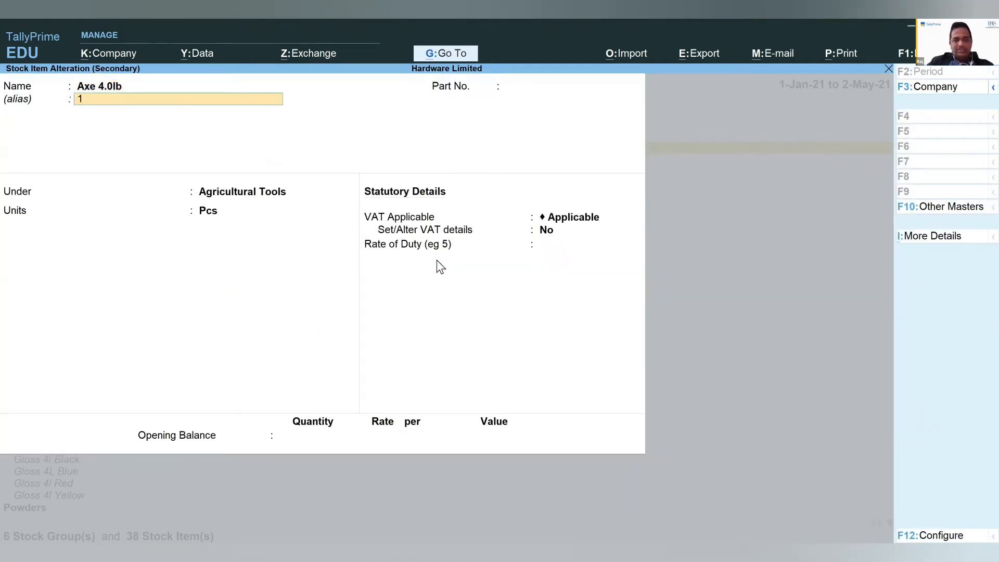
{"action": "type", "text": "00"}
{"action": "key", "text": "BackSpace"}
{"action": "key", "text": "BackSpace"}
{"action": "key", "text": "BackSpace"}
{"action": "key", "text": "Return"}
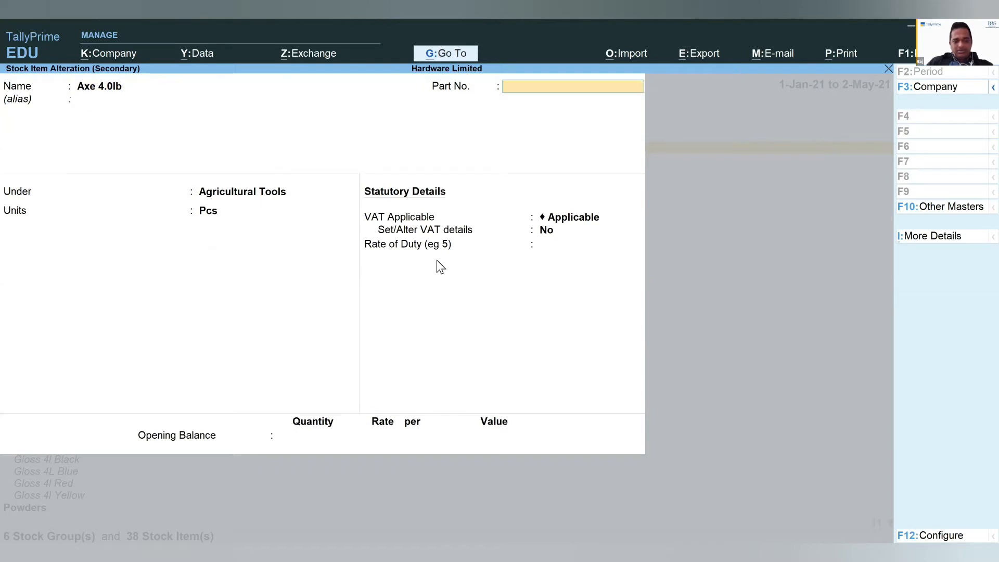
{"action": "type", "text": "1001"}
{"action": "key", "text": "Return"}
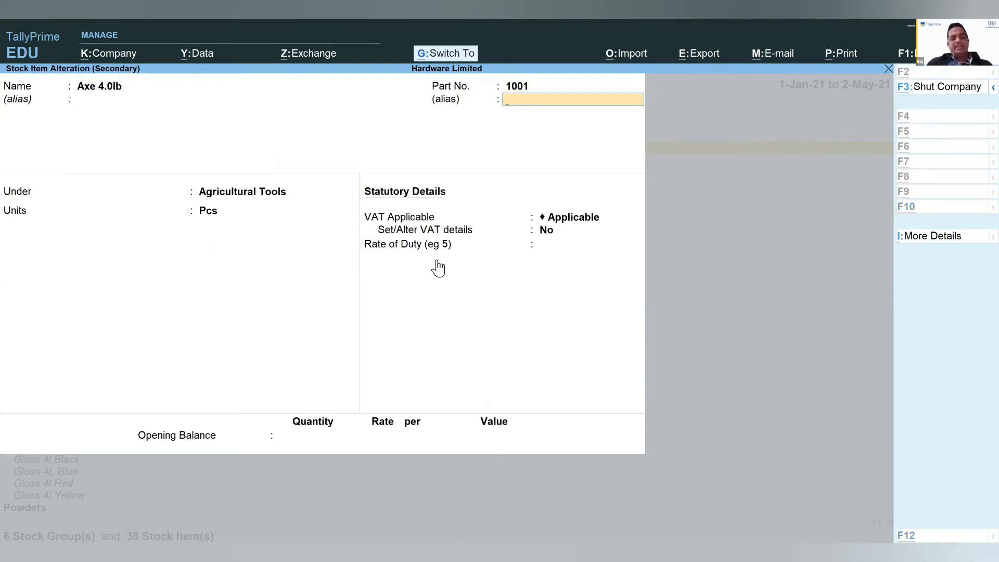
{"action": "key", "text": "ctrl+a"}
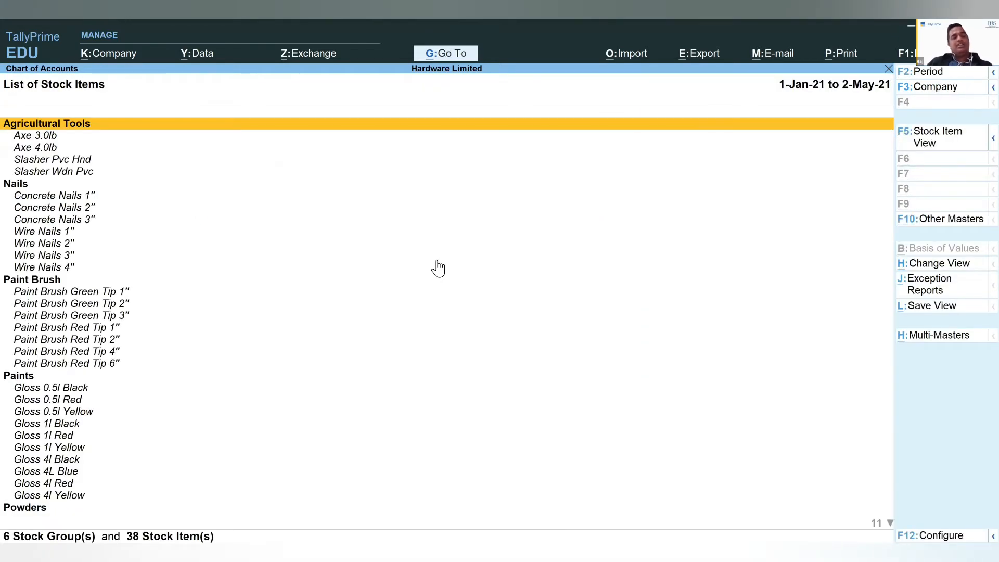
Reopen the Axe 4.0lb stock item, review its part number, group and units, and quit without making changes.
{"action": "key", "text": "Down"}
{"action": "key", "text": "Down"}
{"action": "key", "text": "Return"}
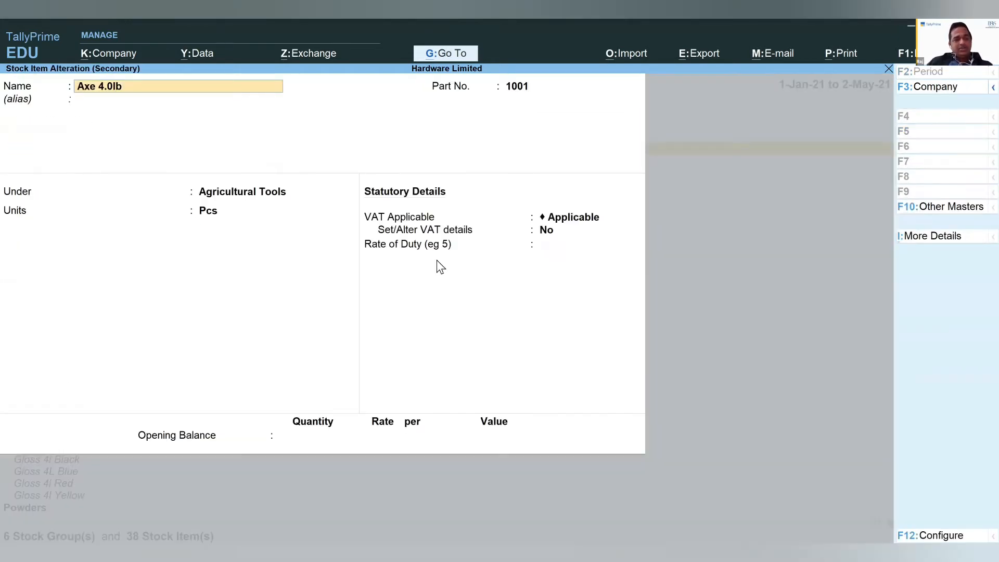
{"action": "key", "text": "Return"}
{"action": "key", "text": "Return"}
{"action": "key", "text": "Return"}
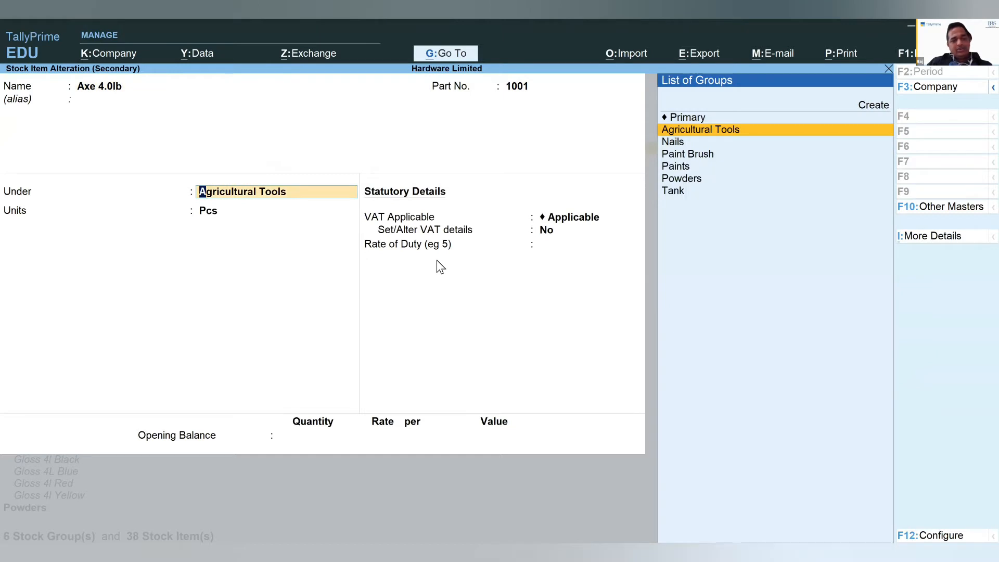
{"action": "key", "text": "Return"}
{"action": "key", "text": "Return"}
{"action": "key", "text": "Return"}
{"action": "key", "text": "BackSpace"}
{"action": "key", "text": "BackSpace"}
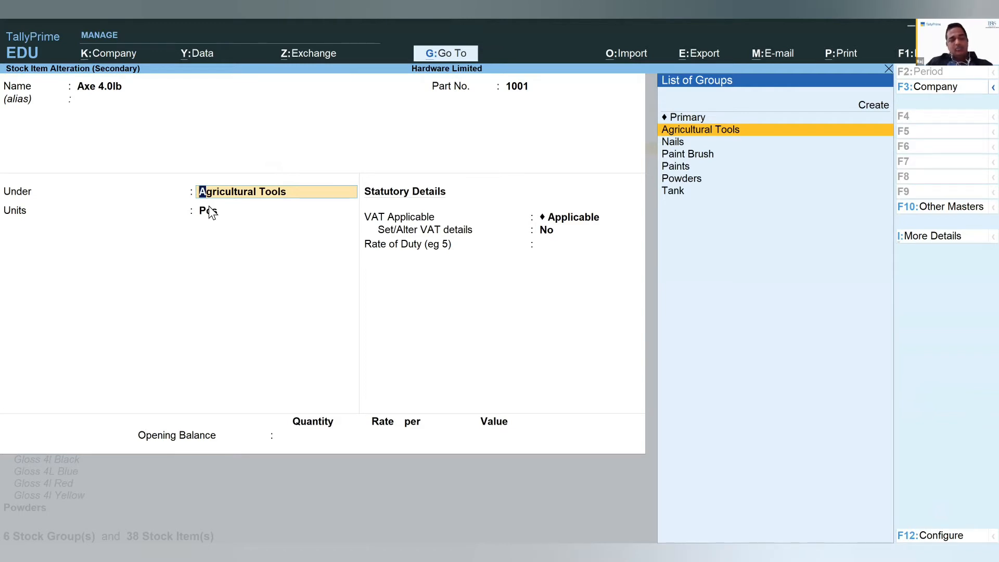
{"action": "key", "text": "BackSpace"}
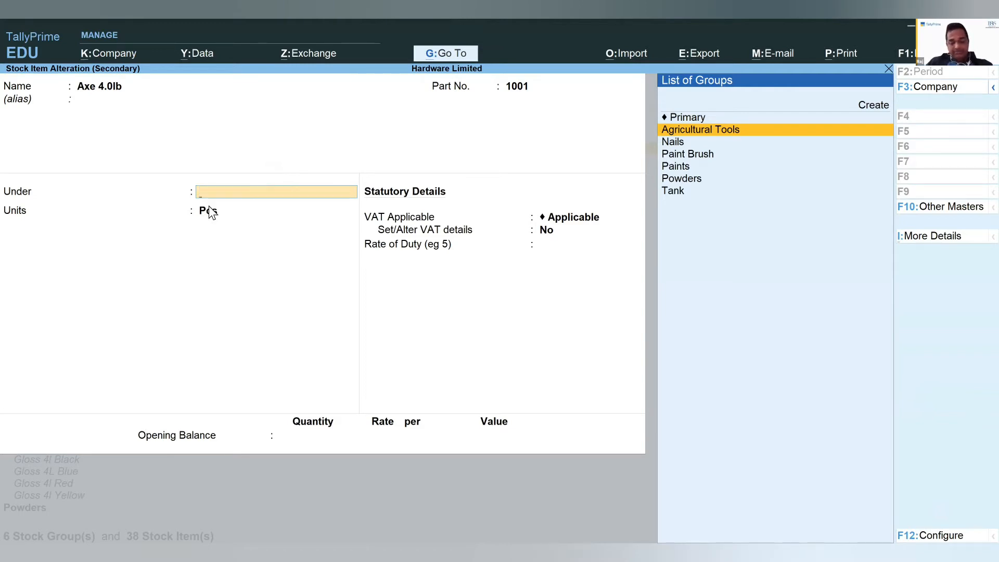
{"action": "key", "text": "Escape"}
Begin creating a stock item named Cement from the stock item list, leaving its alias and part number blank.
{"action": "key", "text": "alt+c"}
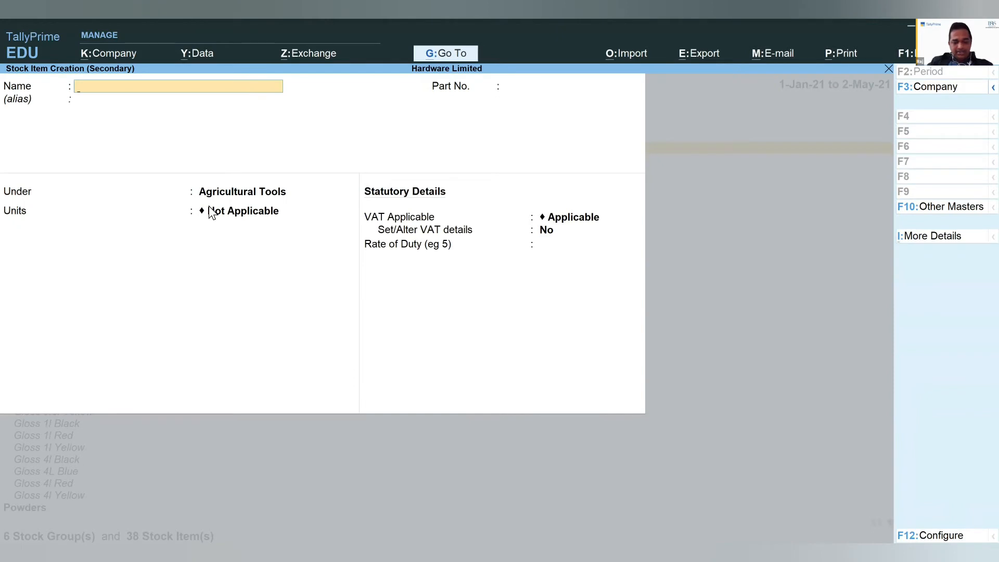
{"action": "type", "text": "Cement"}
{"action": "key", "text": "Return"}
{"action": "key", "text": "Return"}
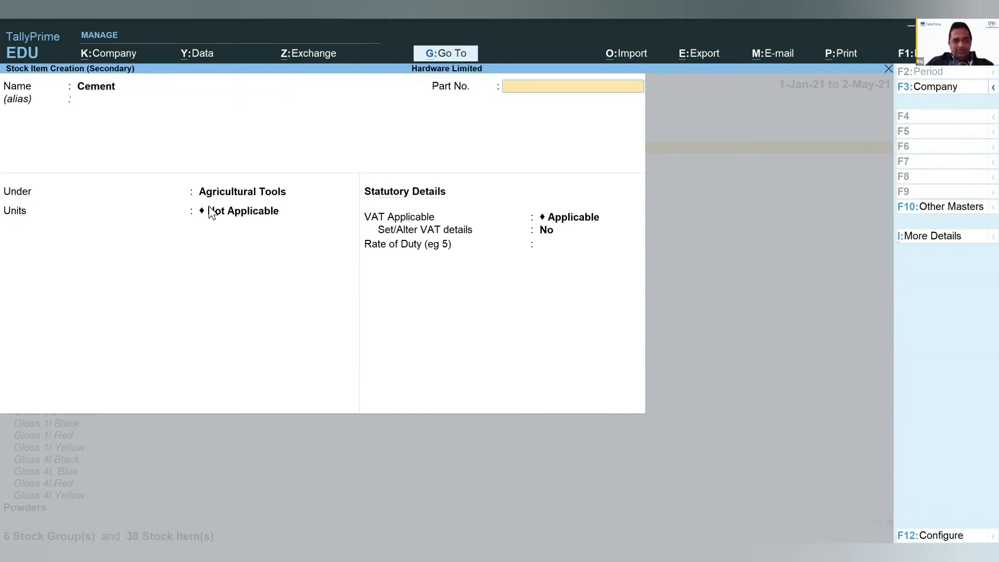
{"action": "key", "text": "Return"}
Place the Cement stock item under the Primary group and set its units to Bag.
{"action": "type", "text": "c"}
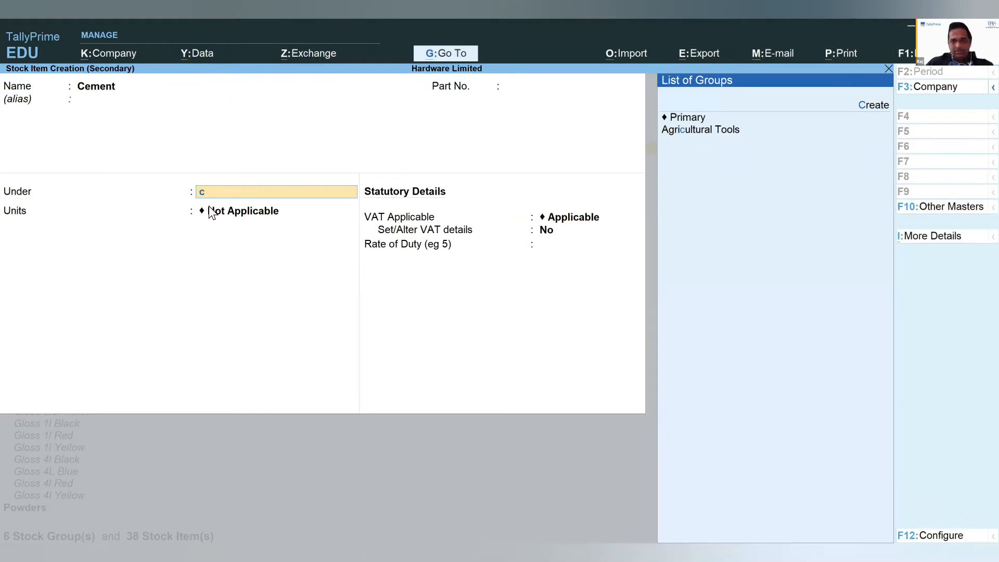
{"action": "key", "text": "BackSpace"}
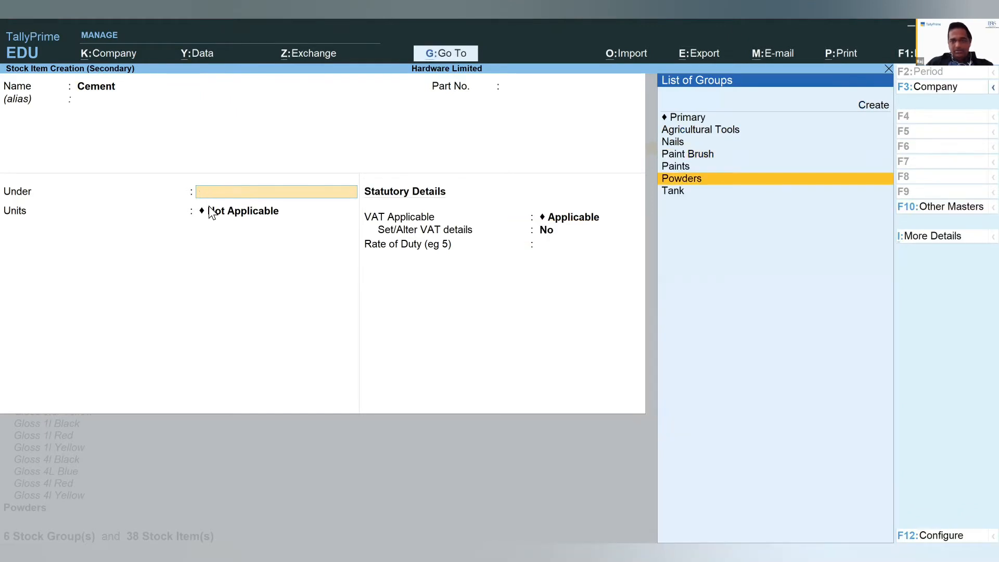
{"action": "key", "text": "Up"}
{"action": "key", "text": "Up"}
{"action": "key", "text": "Up"}
{"action": "key", "text": "Up"}
{"action": "key", "text": "Up"}
{"action": "key", "text": "Up"}
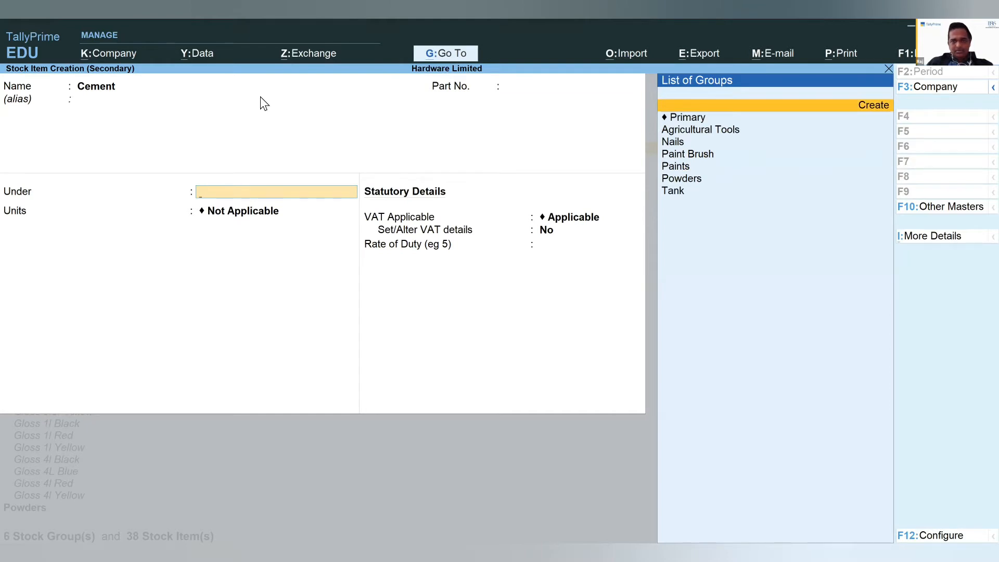
{"action": "key", "text": "Down"}
{"action": "key", "text": "Return"}
{"action": "key", "text": "Down"}
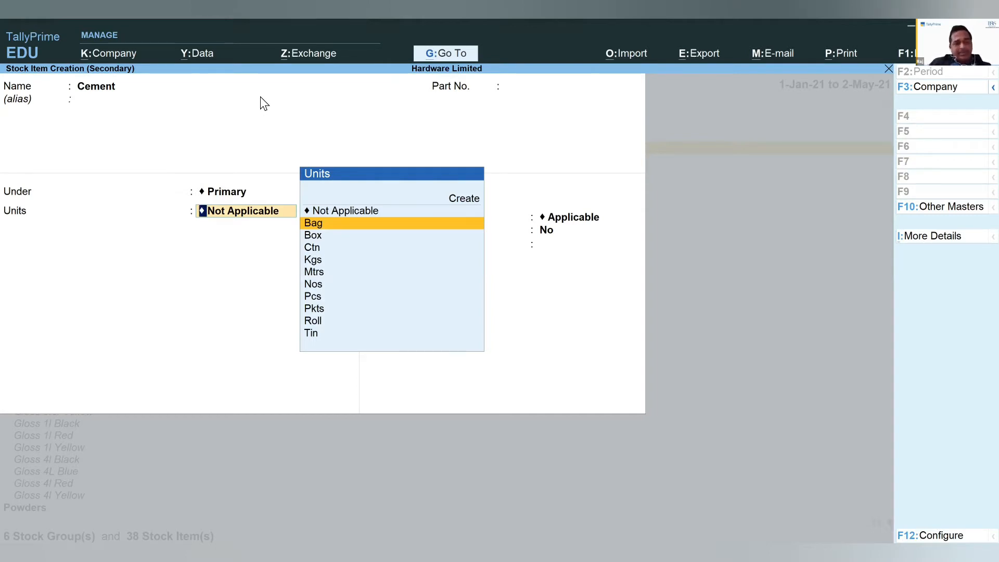
{"action": "key", "text": "Return"}
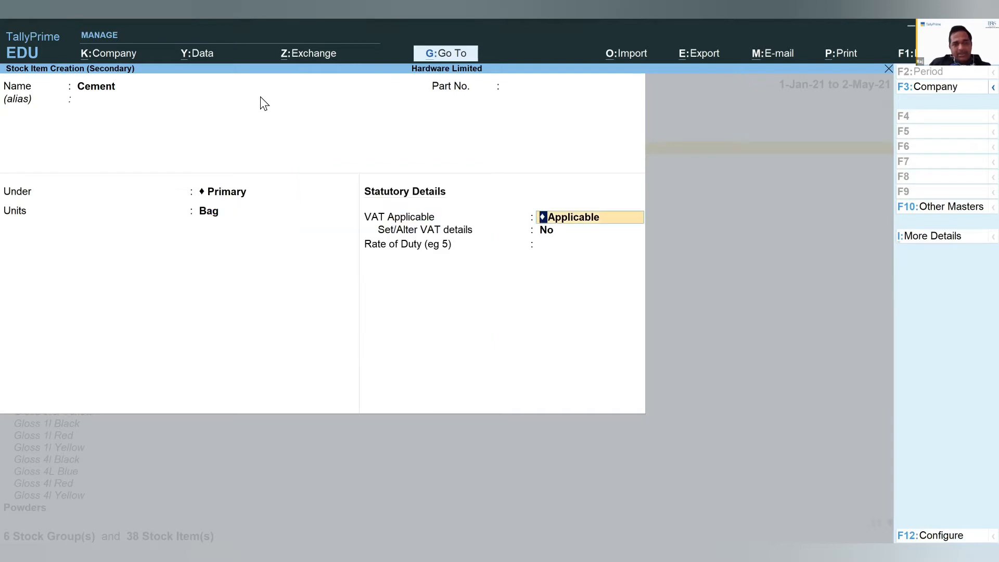
{"action": "key", "text": "Escape"}
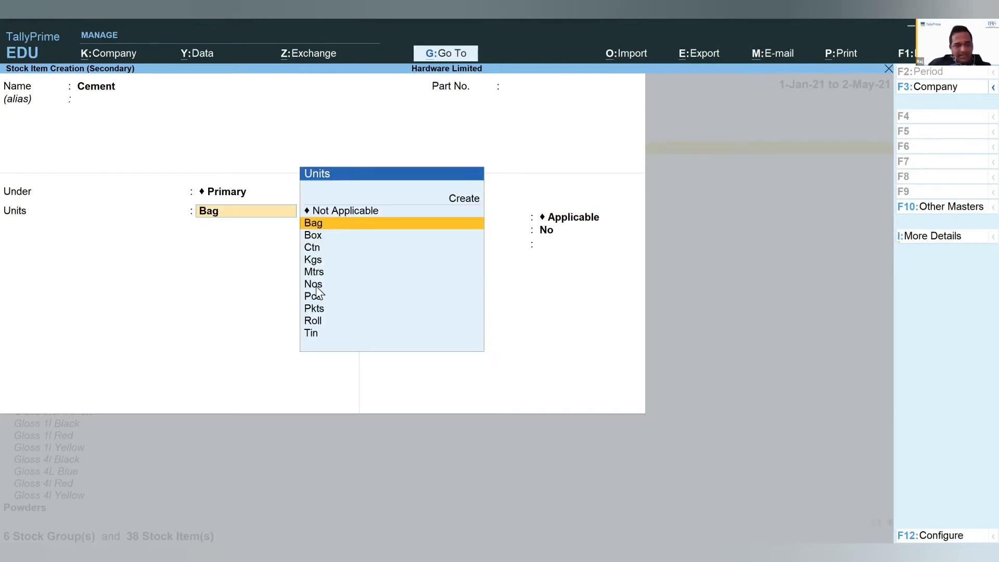
Set Use Alternative Units to Yes in the stock item configuration, save it and keep Bag as the Cement item's main unit.
{"action": "key", "text": "F12"}
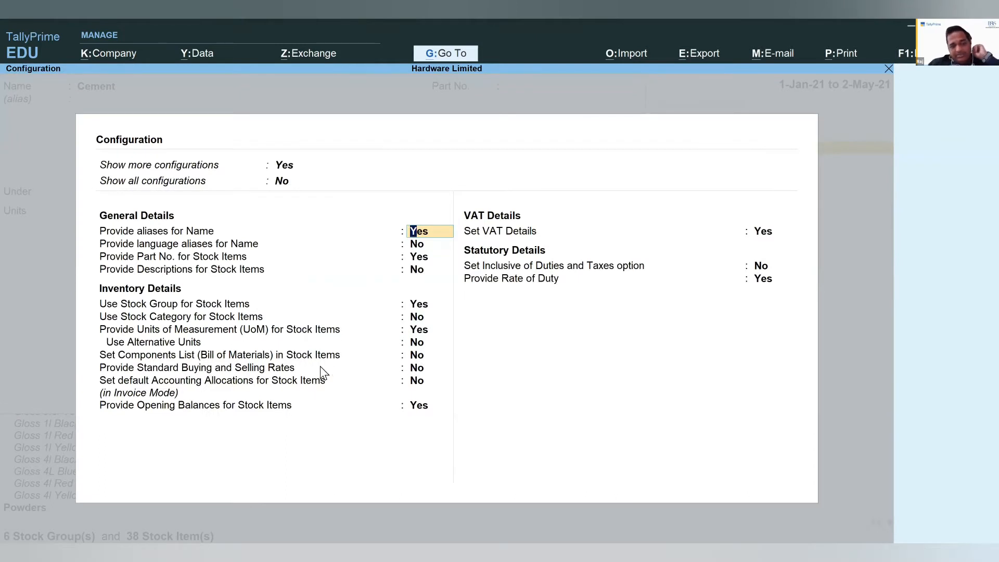
{"action": "left_click", "coordinate": [419, 344]}
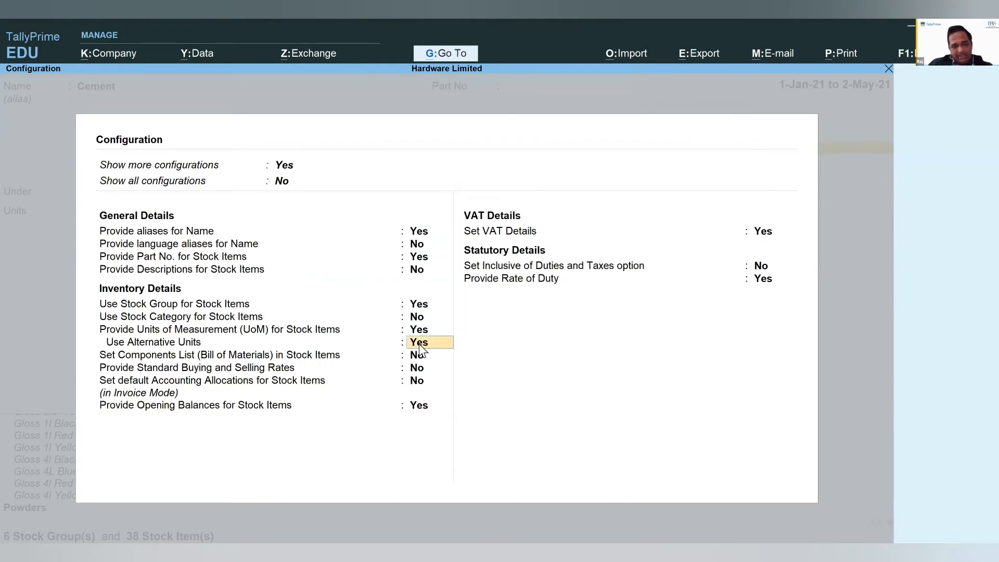
{"action": "key", "text": "ctrl+a"}
{"action": "key", "text": "Return"}
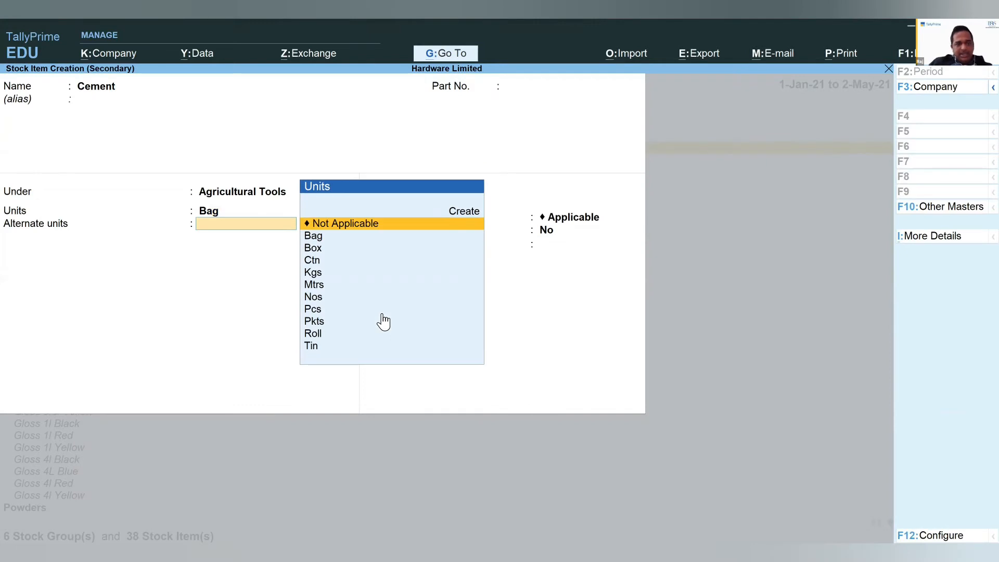
Set the item's alternate units to Kgs with a conversion of 50 Kgs = 1 Bag.
{"action": "key", "text": "Down"}
{"action": "key", "text": "Down"}
{"action": "key", "text": "Down"}
{"action": "key", "text": "Down"}
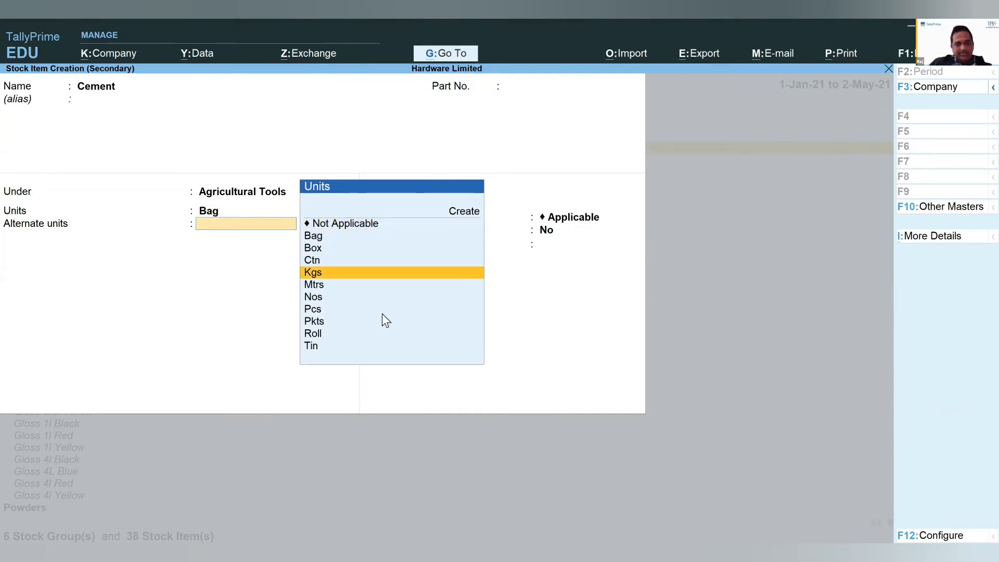
{"action": "key", "text": "Return"}
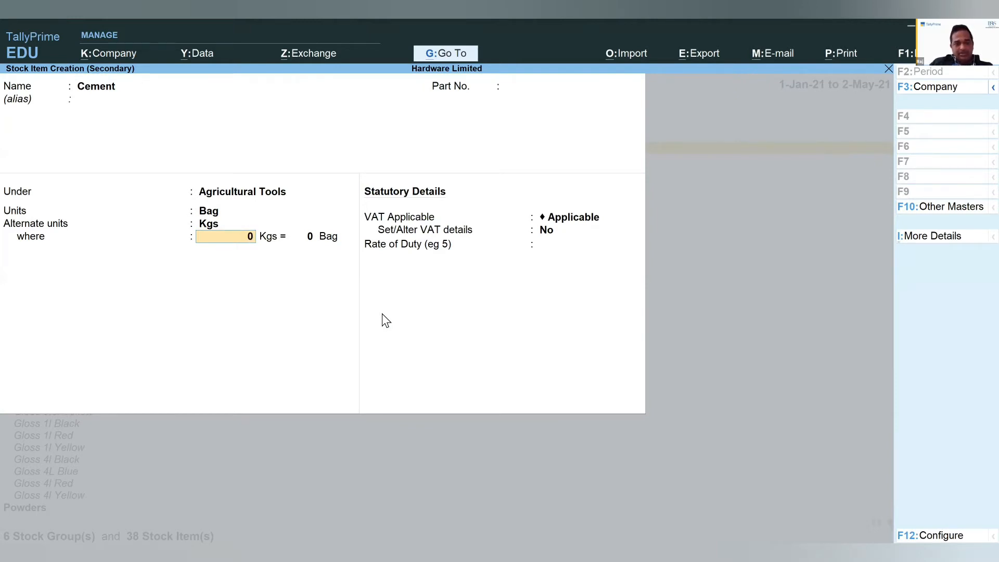
{"action": "type", "text": "50"}
{"action": "key", "text": "Return"}
{"action": "type", "text": "1"}
{"action": "key", "text": "Return"}
Rename the stock item as Cement Bag of 50 Kgs, leaving its alias and part number blank, and save it.
{"action": "key", "text": "BackSpace"}
{"action": "key", "text": "BackSpace"}
{"action": "key", "text": "BackSpace"}
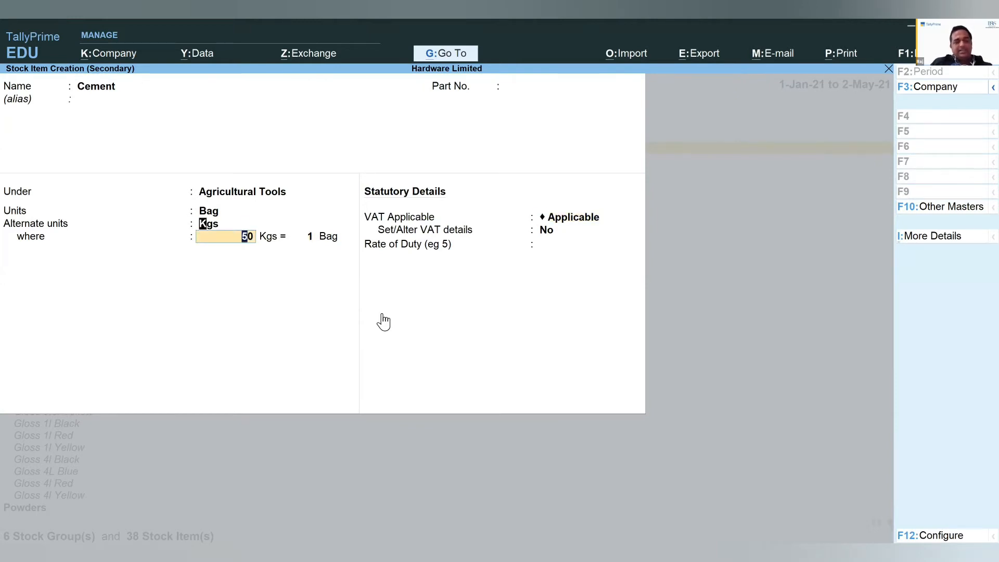
{"action": "key", "text": "BackSpace"}
{"action": "key", "text": "BackSpace"}
{"action": "key", "text": "BackSpace"}
{"action": "key", "text": "BackSpace"}
{"action": "key", "text": "BackSpace"}
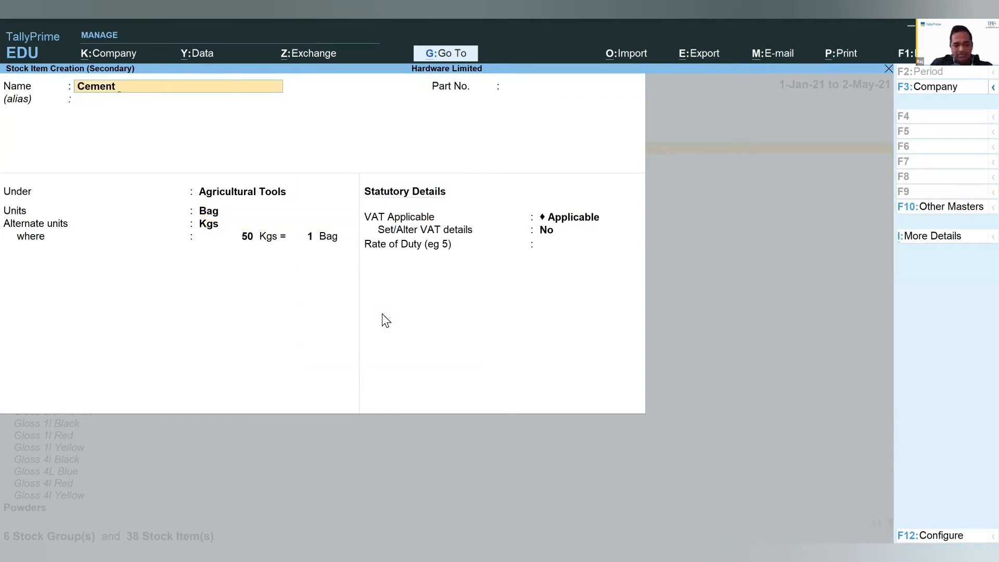
{"action": "type", "text": "Bag of 50 Kgs"}
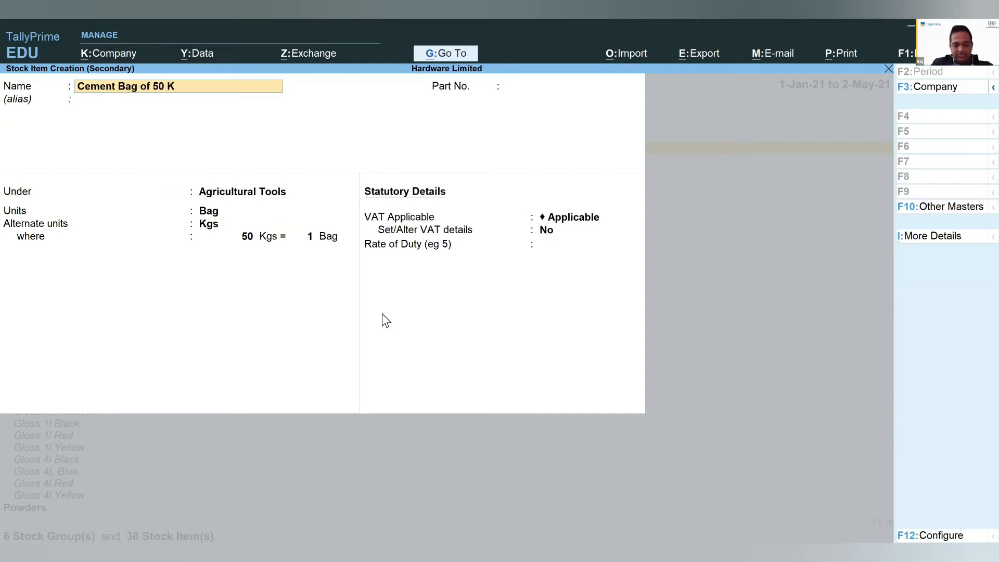
{"action": "key", "text": "Return"}
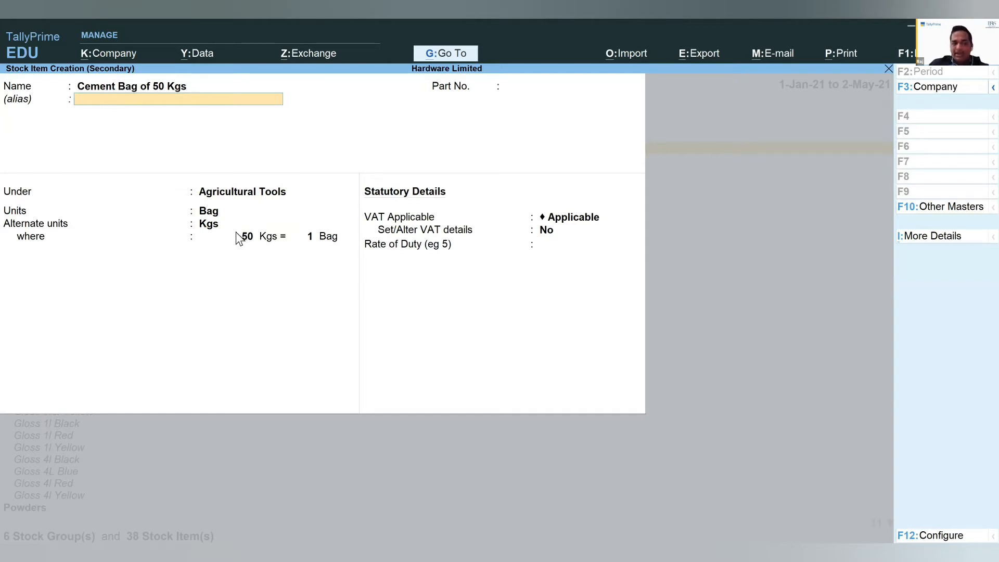
{"action": "key", "text": "Return"}
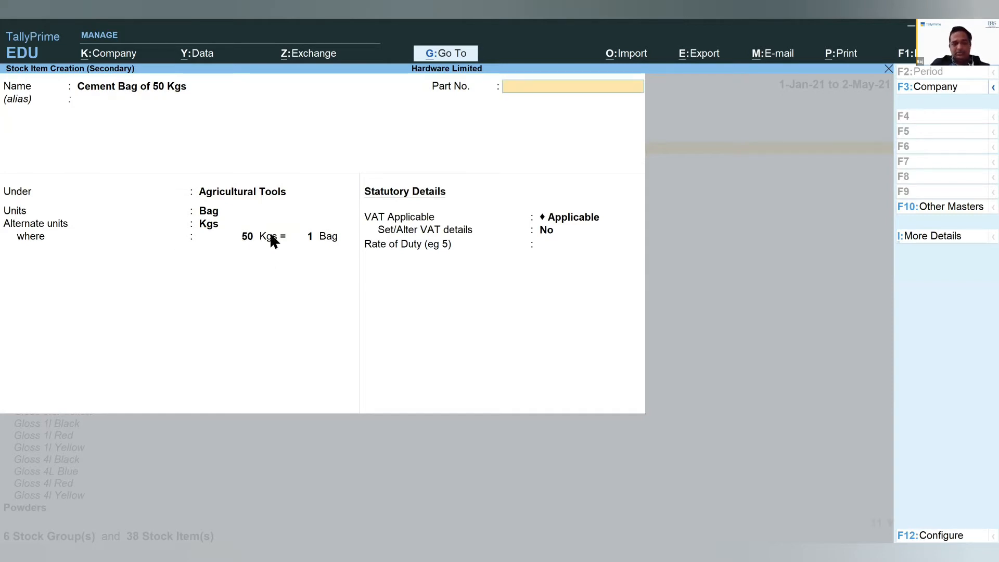
{"action": "key", "text": "Return"}
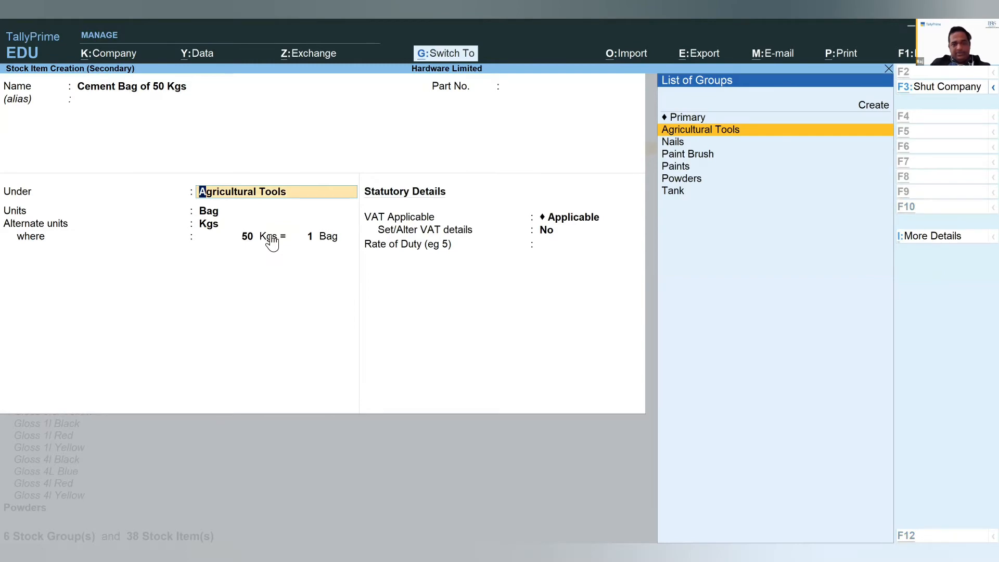
{"action": "key", "text": "ctrl+a"}
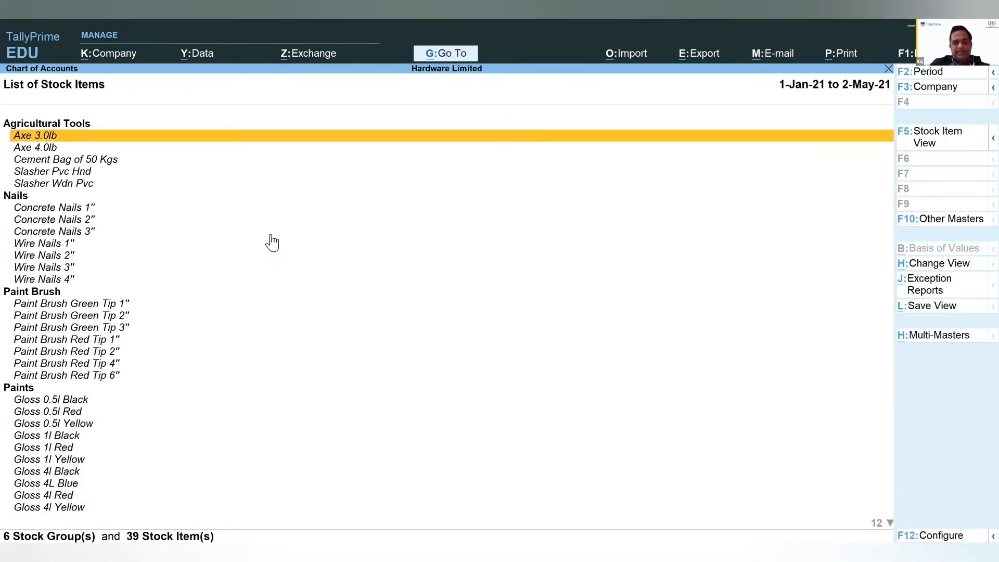
Review the rest of the stock item list and the list of locations in the chart of accounts.
{"action": "key", "text": "End"}
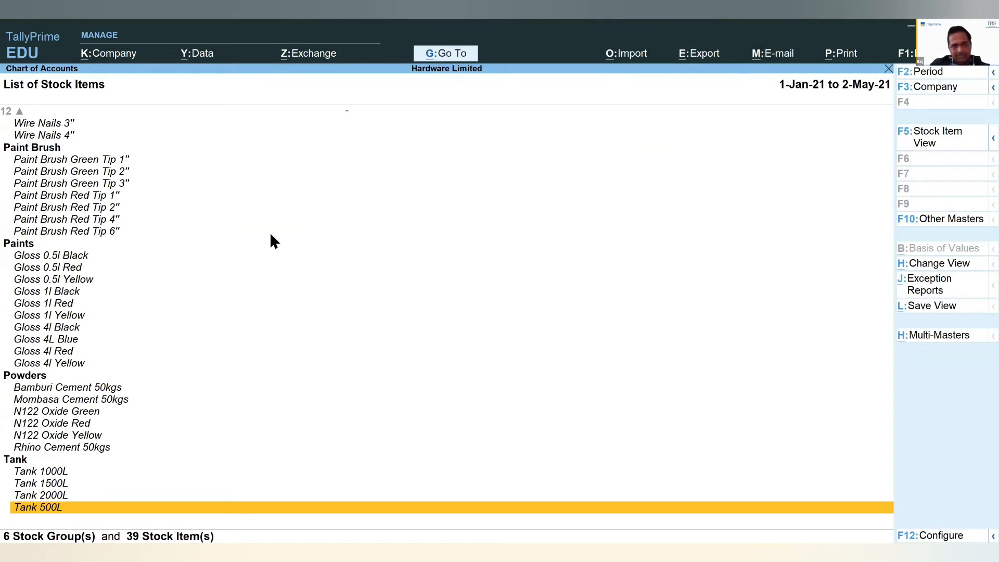
{"action": "key", "text": "Escape"}
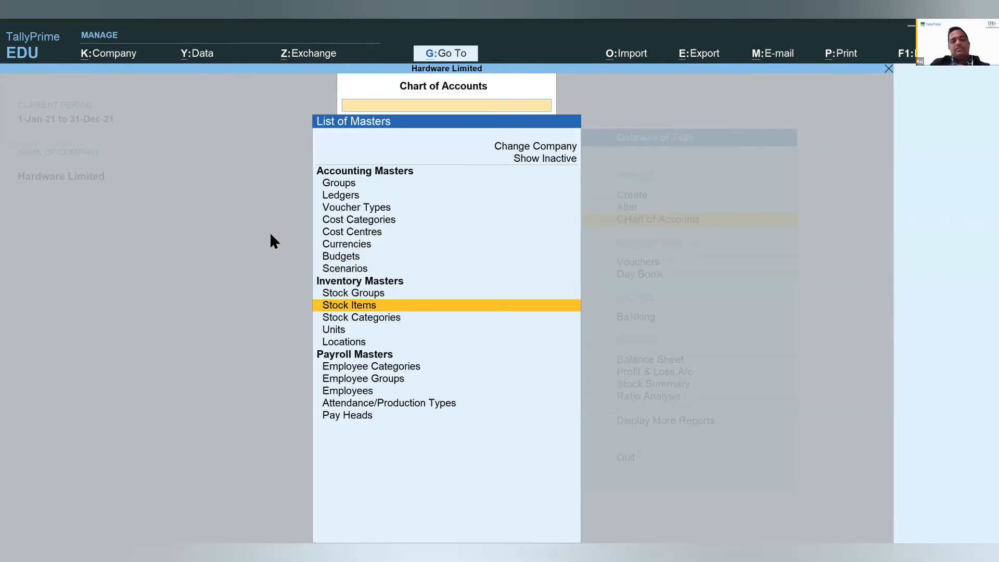
{"action": "key", "text": "Down"}
{"action": "key", "text": "Down"}
{"action": "key", "text": "Down"}
{"action": "key", "text": "Return"}
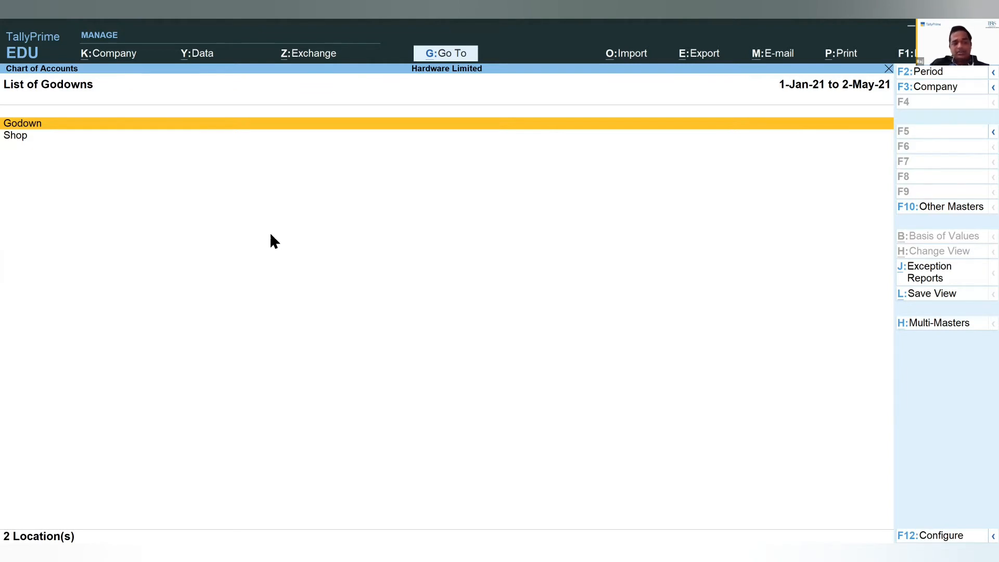
{"action": "key", "text": "Down"}
{"action": "key", "text": "Up"}
{"action": "key", "text": "Down"}
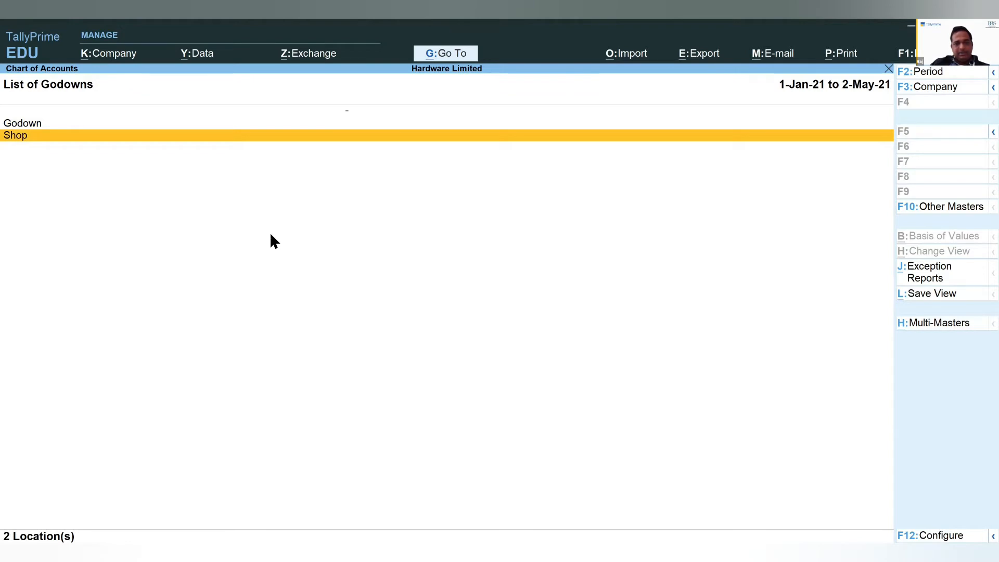
{"action": "key", "text": "Escape"}
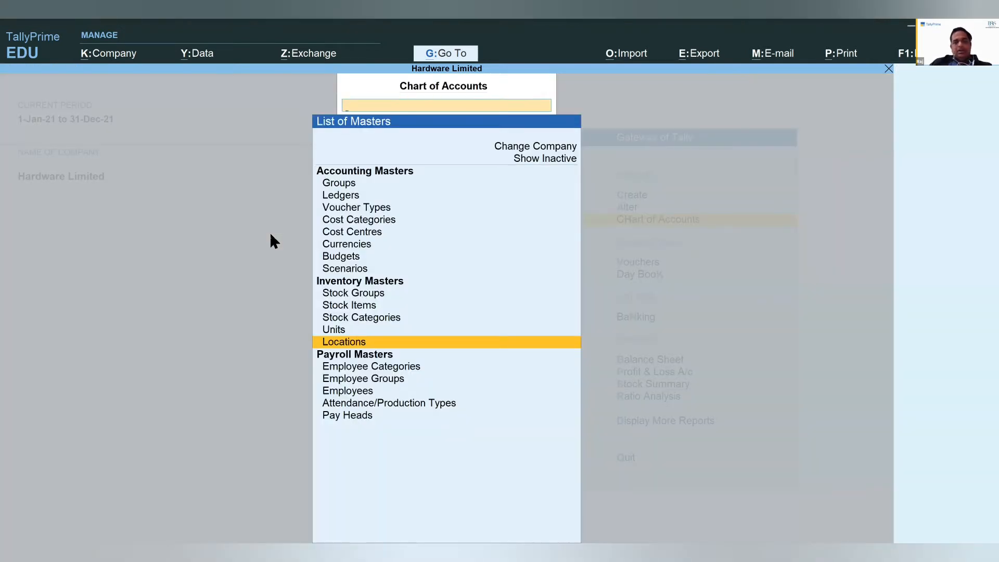
Leave the chart of accounts and start a new purchase voucher.
{"action": "key", "text": "Escape"}
{"action": "key", "text": "Up"}
{"action": "key", "text": "Up"}
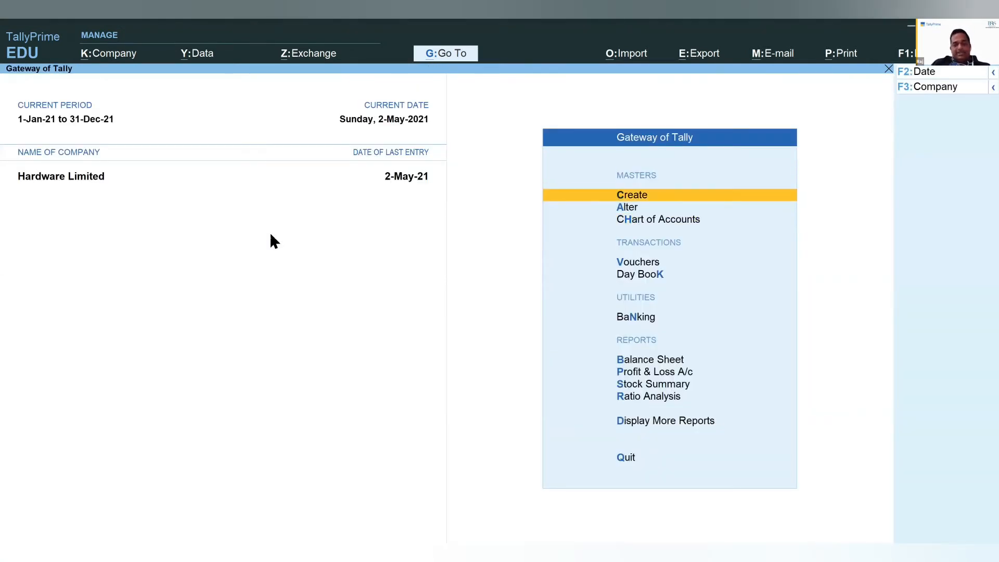
{"action": "key", "text": "Down"}
{"action": "key", "text": "Down"}
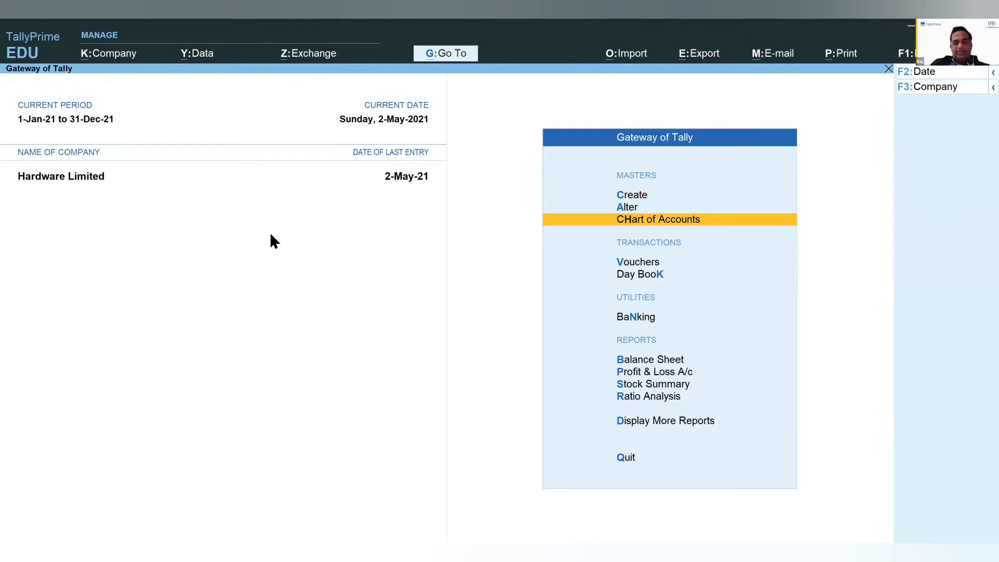
{"action": "key", "text": "Down"}
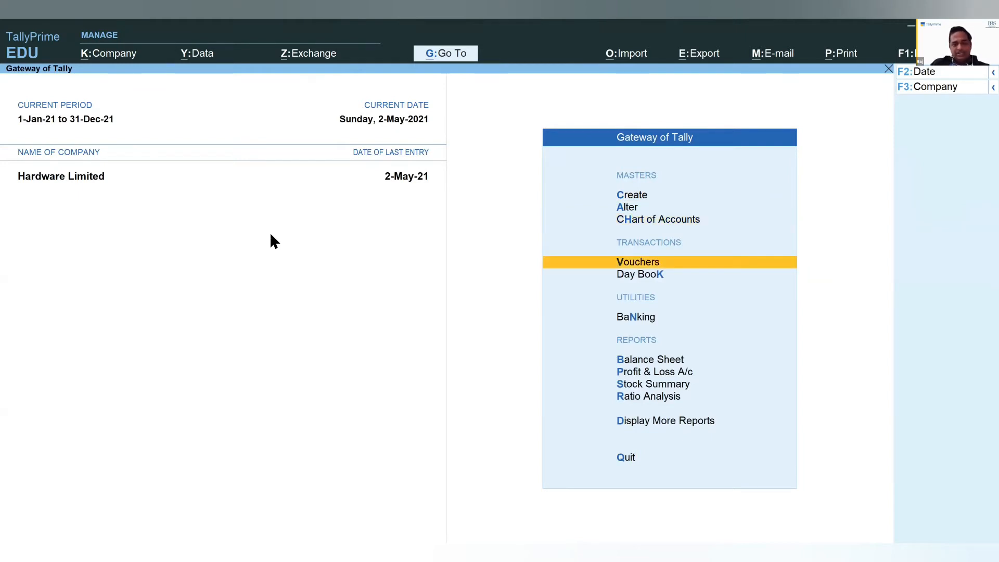
{"action": "key", "text": "Return"}
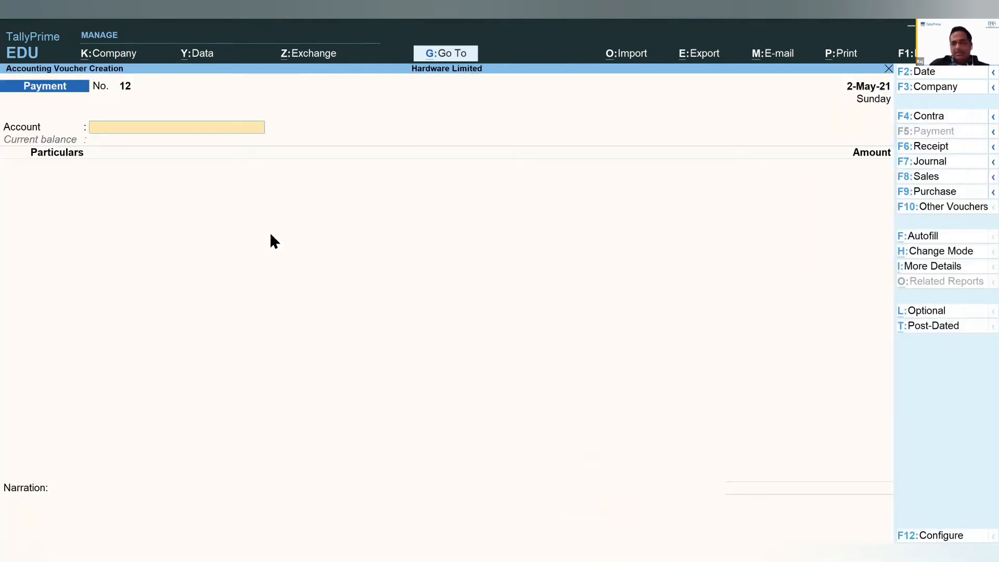
{"action": "left_click", "coordinate": [926, 192]}
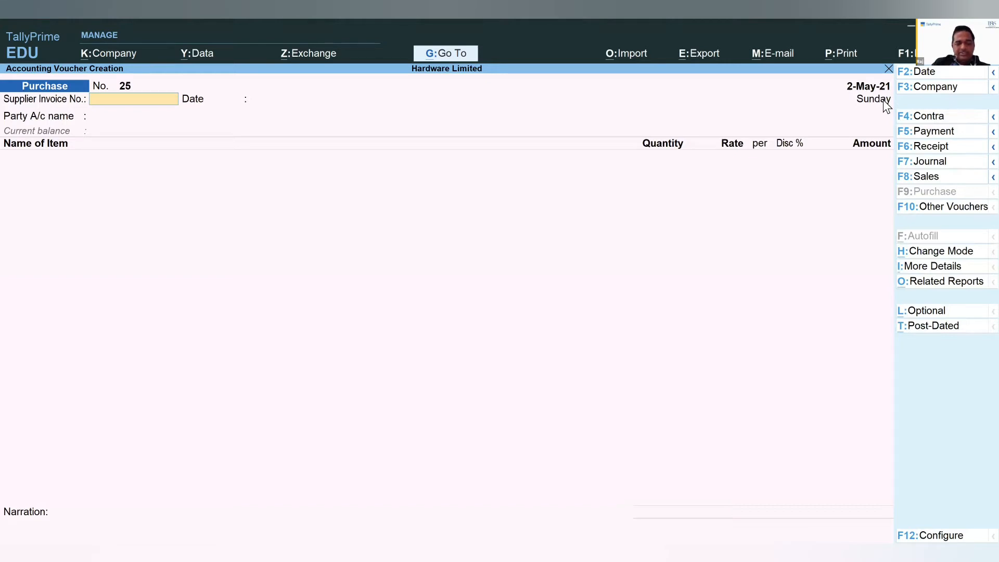
Enter supplier invoice number 12345 dated 2-May-21 and choose Supplier 1 as the party account.
{"action": "type", "text": "12345"}
{"action": "key", "text": "Return"}
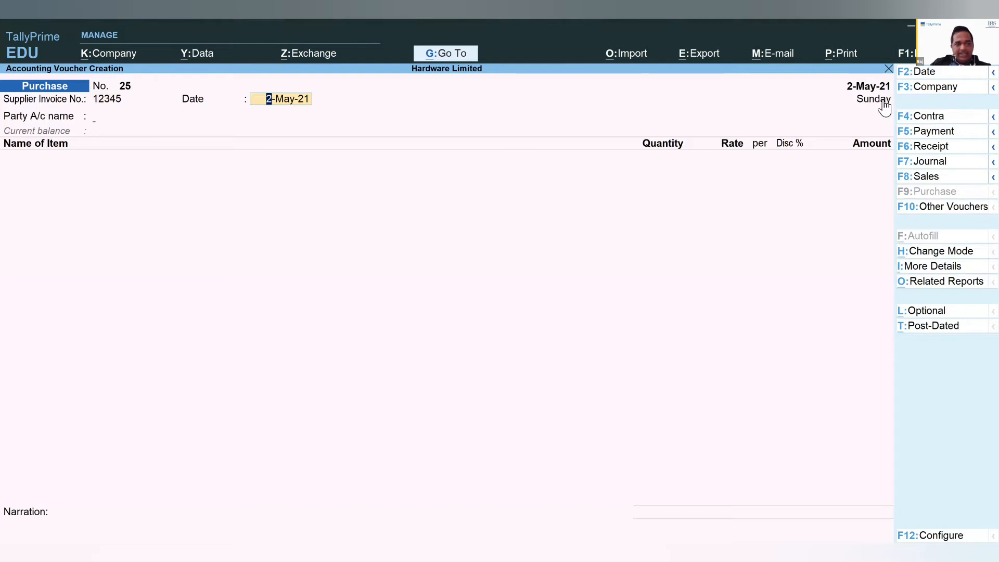
{"action": "key", "text": "Return"}
{"action": "key", "text": "Down"}
{"action": "key", "text": "Down"}
{"action": "key", "text": "Down"}
{"action": "key", "text": "Down"}
{"action": "key", "text": "Down"}
{"action": "key", "text": "Down"}
{"action": "key", "text": "Down"}
{"action": "key", "text": "Down"}
{"action": "key", "text": "Down"}
{"action": "key", "text": "Down"}
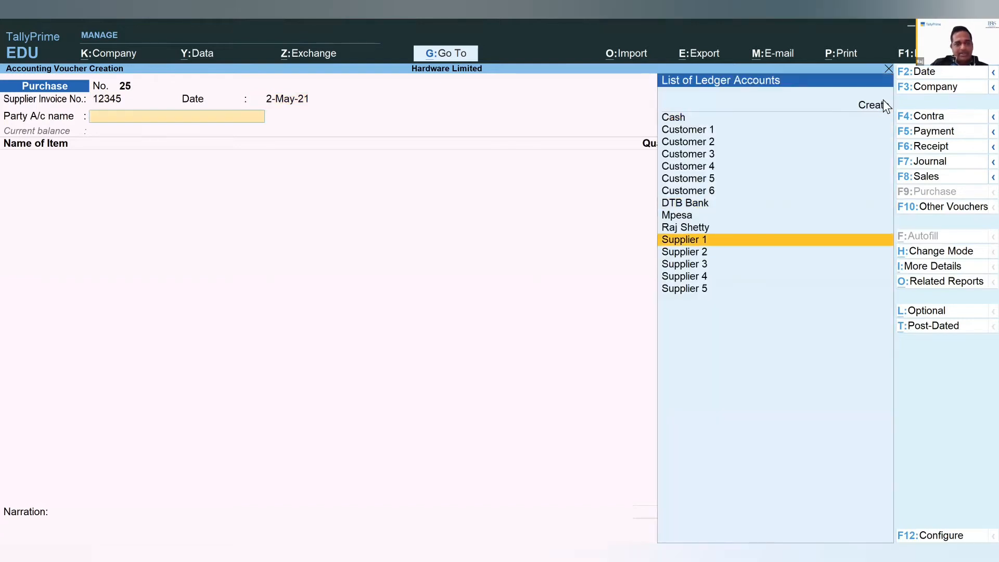
{"action": "key", "text": "Return"}
Leave the purchase voucher's receipt details blank and accept the party details.
{"action": "key", "text": "Return"}
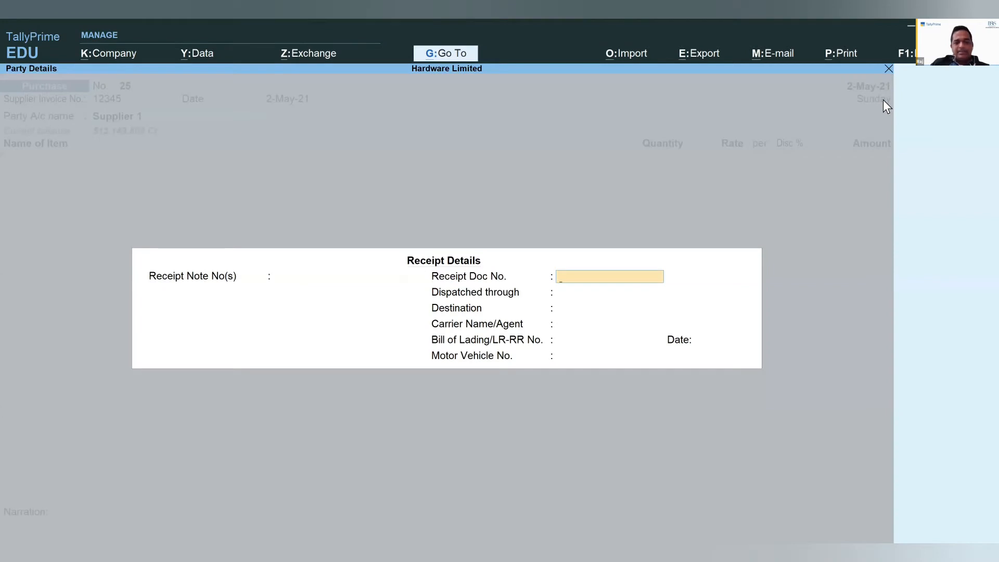
{"action": "key", "text": "Return"}
{"action": "key", "text": "Return"}
{"action": "key", "text": "Return"}
{"action": "key", "text": "Return"}
{"action": "key", "text": "Return"}
{"action": "key", "text": "Return"}
{"action": "key", "text": "Return"}
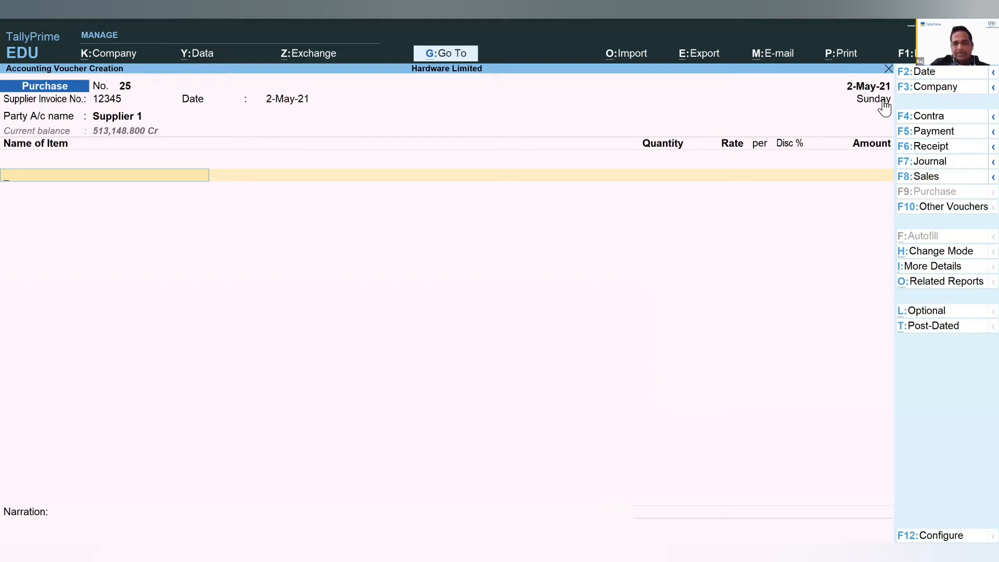
Choose Cement Bag of 50 Kgs as the purchased item and open its item allocations.
{"action": "key", "text": "space"}
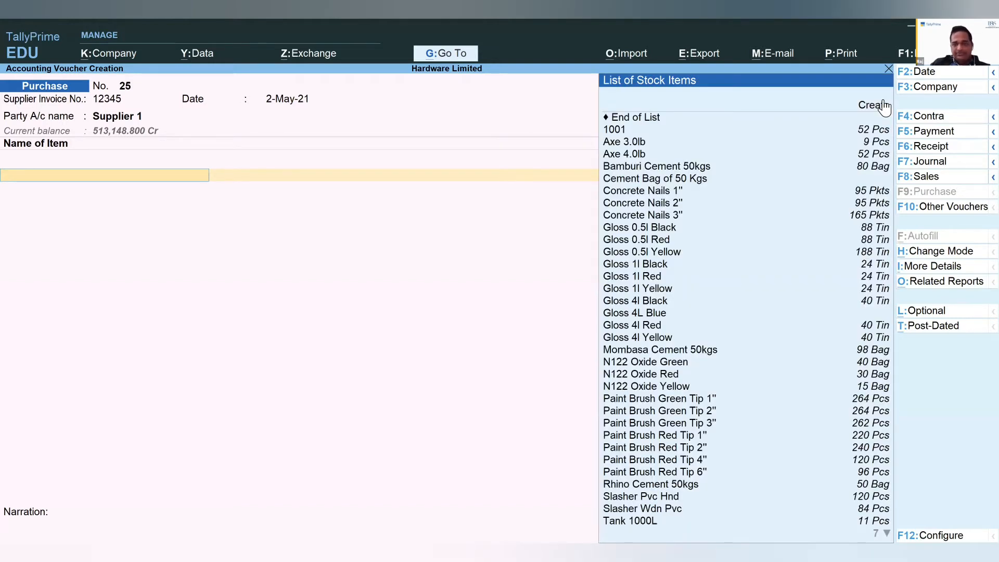
{"action": "type", "text": "Ce"}
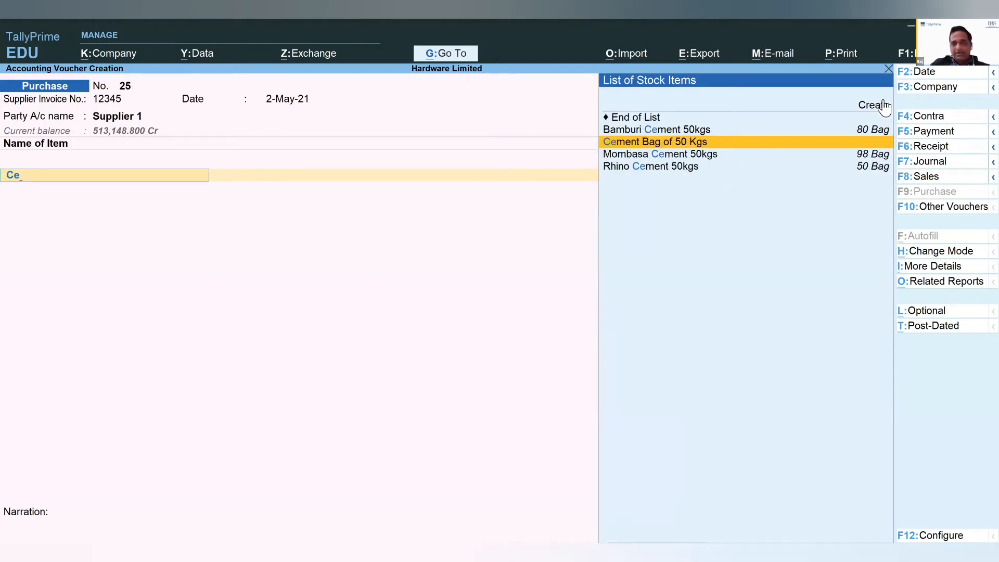
{"action": "key", "text": "Return"}
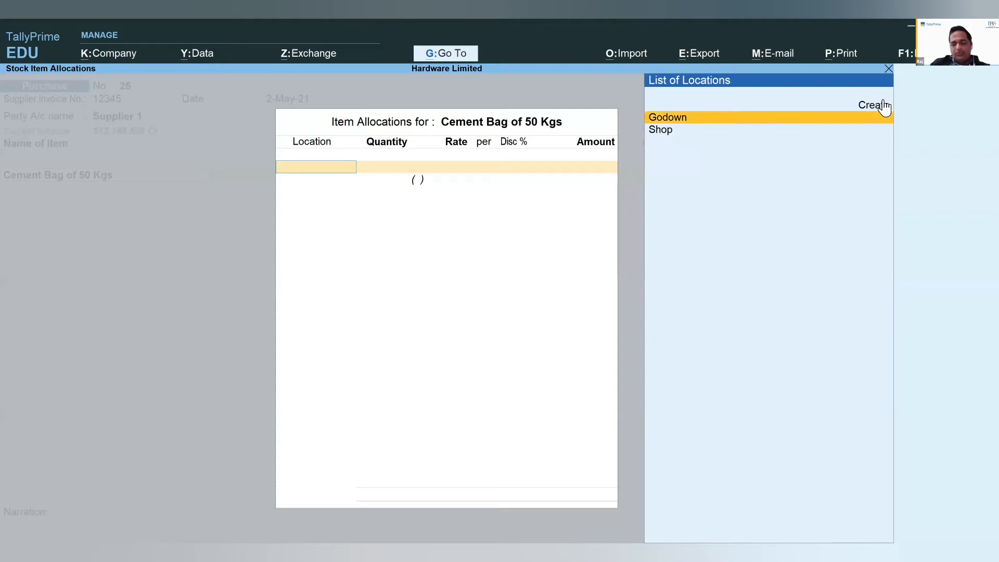
Allocate 50 bags of Cement Bag of 50 Kgs to Godown at a rate of 600 per Bag and finish the item allocations.
{"action": "key", "text": "Return"}
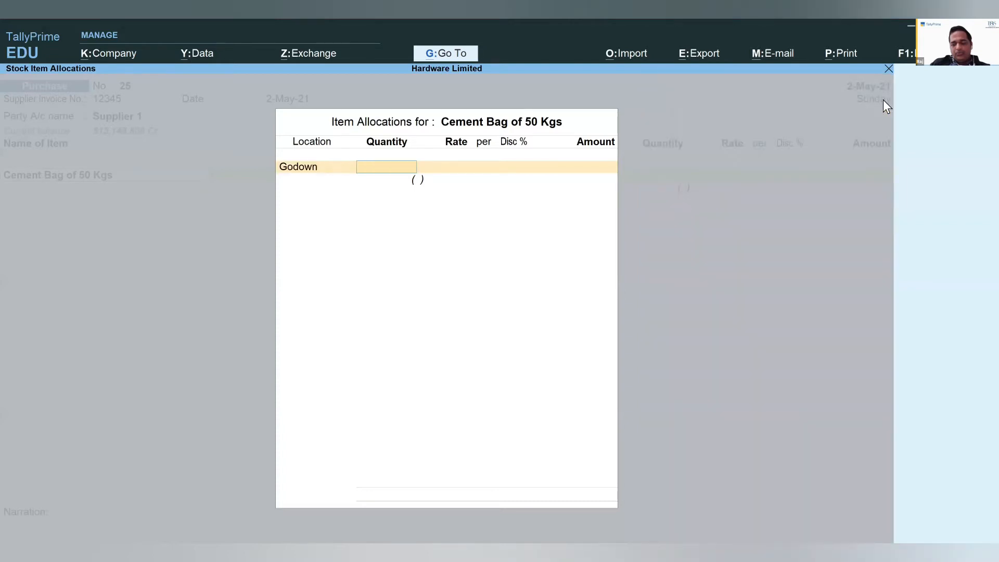
{"action": "type", "text": "50"}
{"action": "key", "text": "Return"}
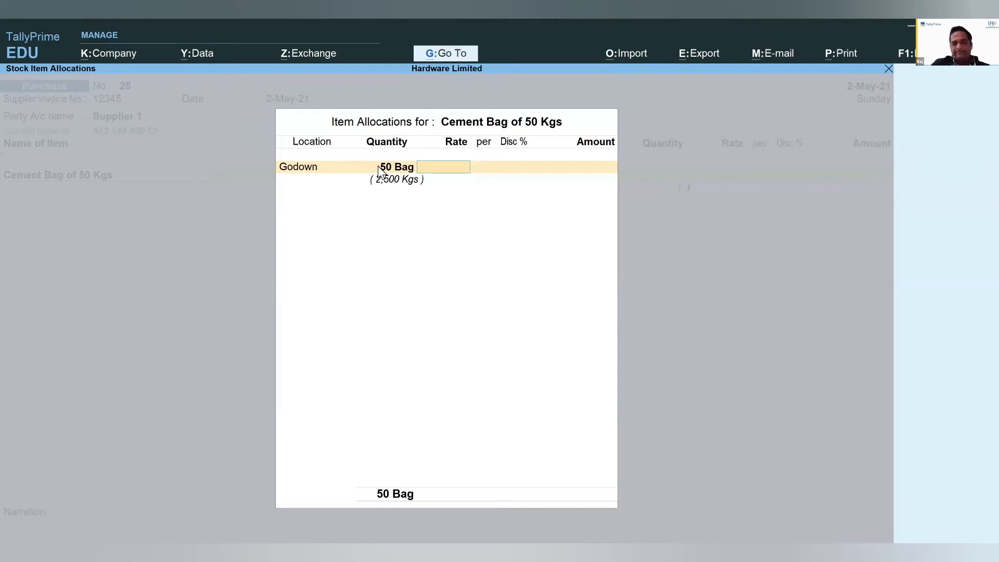
{"action": "type", "text": "600"}
{"action": "key", "text": "Return"}
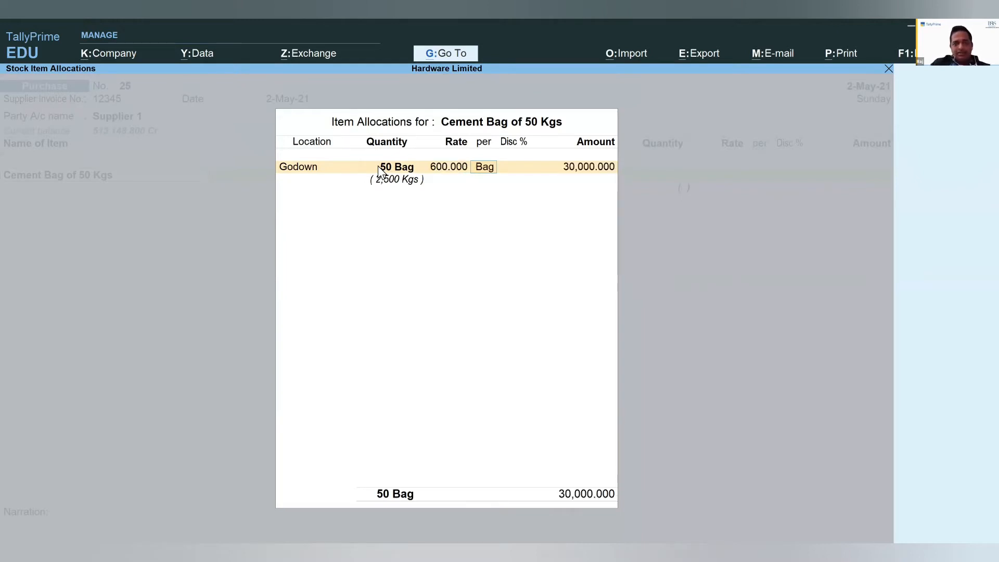
{"action": "key", "text": "Return"}
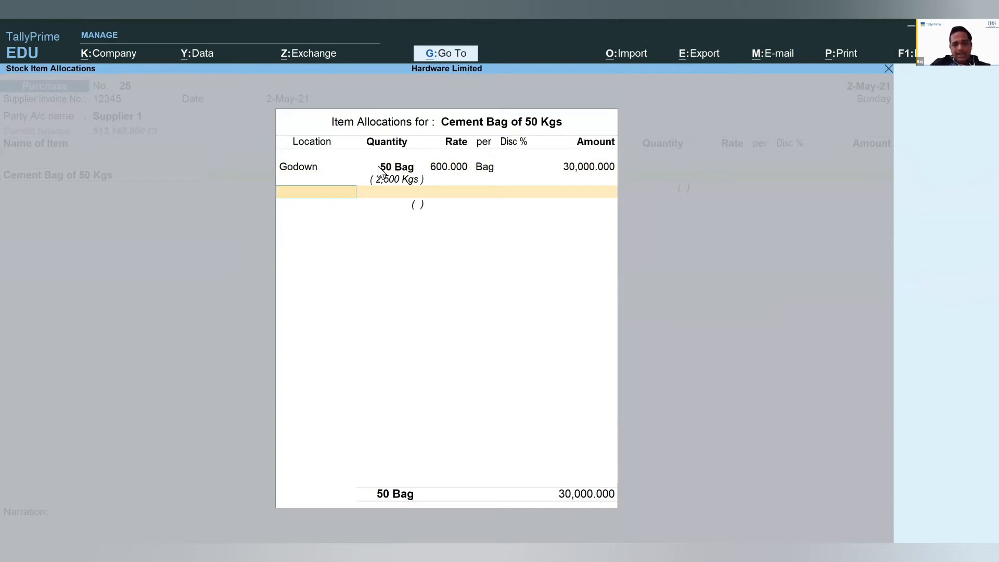
{"action": "key", "text": "Return"}
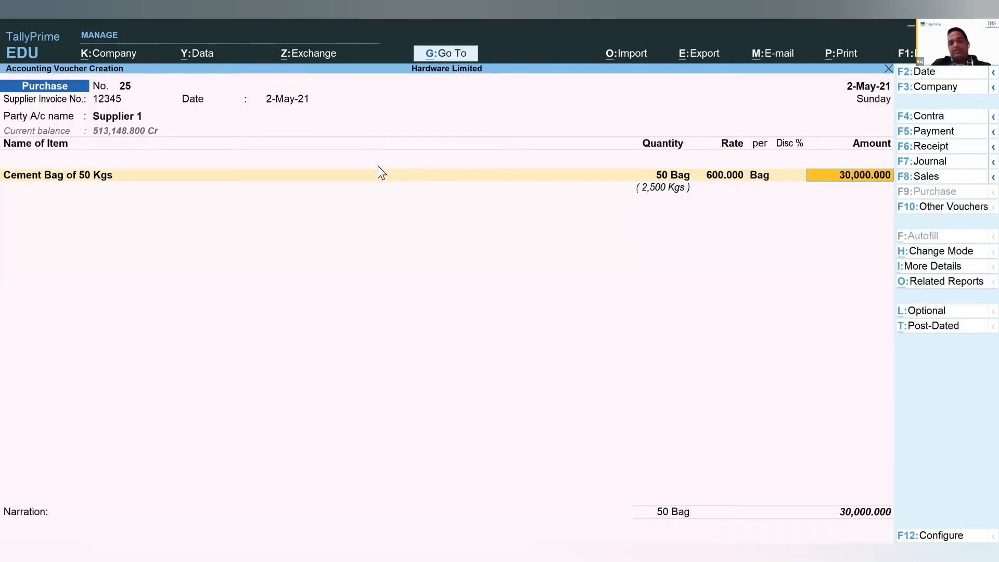
Add Vat@16% to the purchase and save the voucher with a New Ref bill for Supplier 1 on 60 days' credit.
{"action": "key", "text": "Return"}
{"action": "key", "text": "Return"}
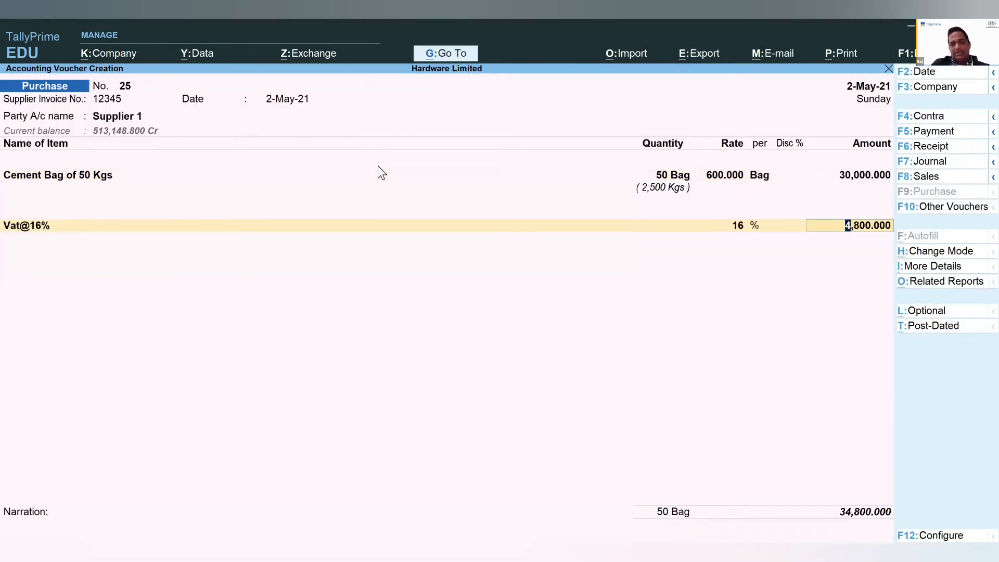
{"action": "key", "text": "Return"}
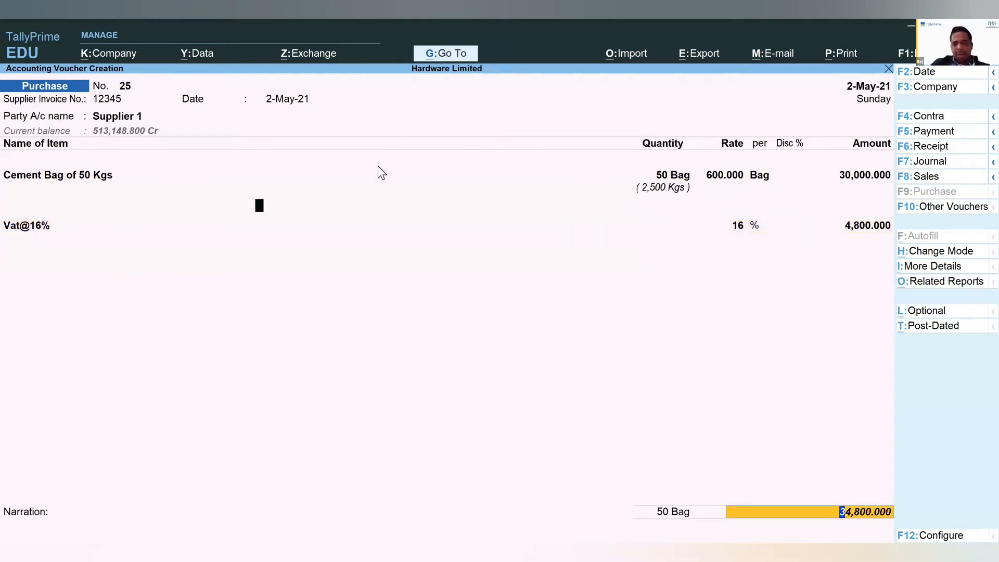
{"action": "key", "text": "Return"}
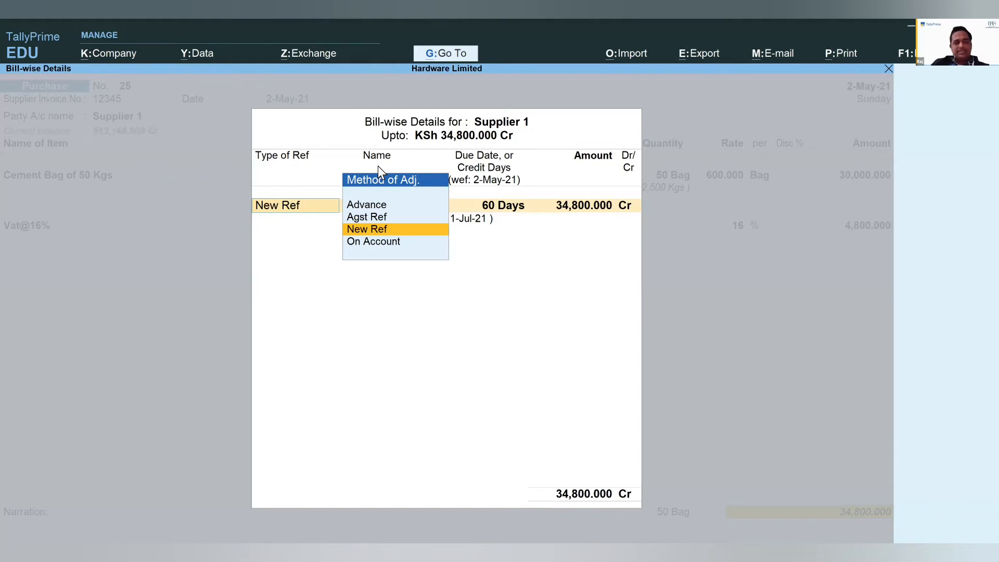
{"action": "key", "text": "ctrl+a"}
{"action": "key", "text": "Return"}
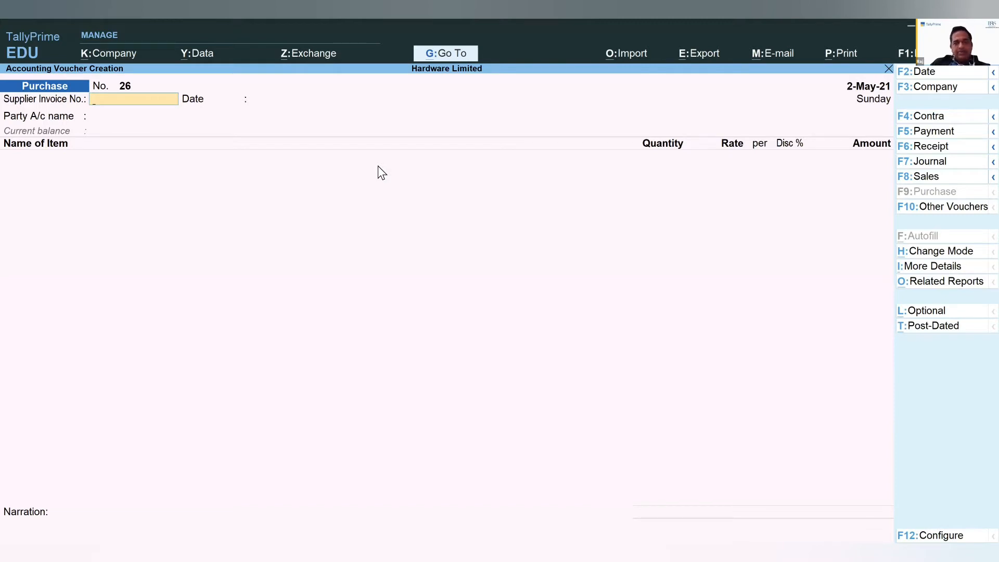
Leave voucher creation and review the stock groups' closing balances in the Stock Summary.
{"action": "key", "text": "Escape"}
{"action": "key", "text": "Return"}
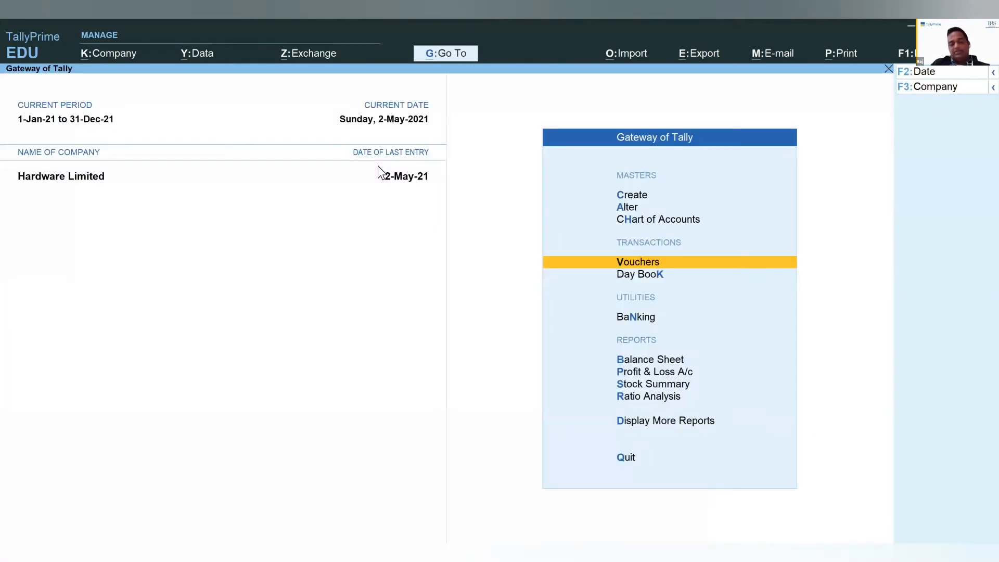
{"action": "key", "text": "Down"}
{"action": "key", "text": "Down"}
{"action": "key", "text": "Down"}
{"action": "key", "text": "Down"}
{"action": "key", "text": "Down"}
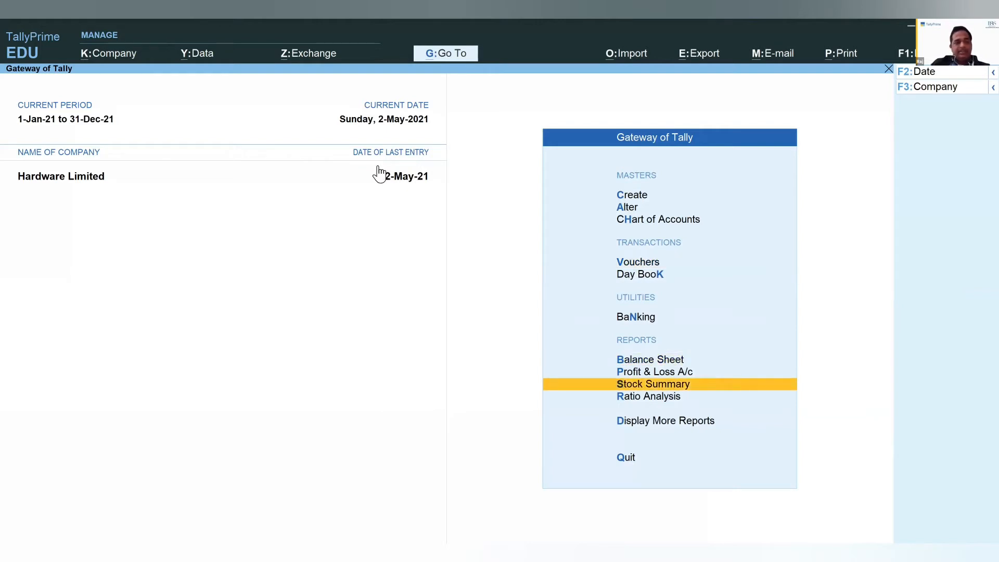
{"action": "key", "text": "Return"}
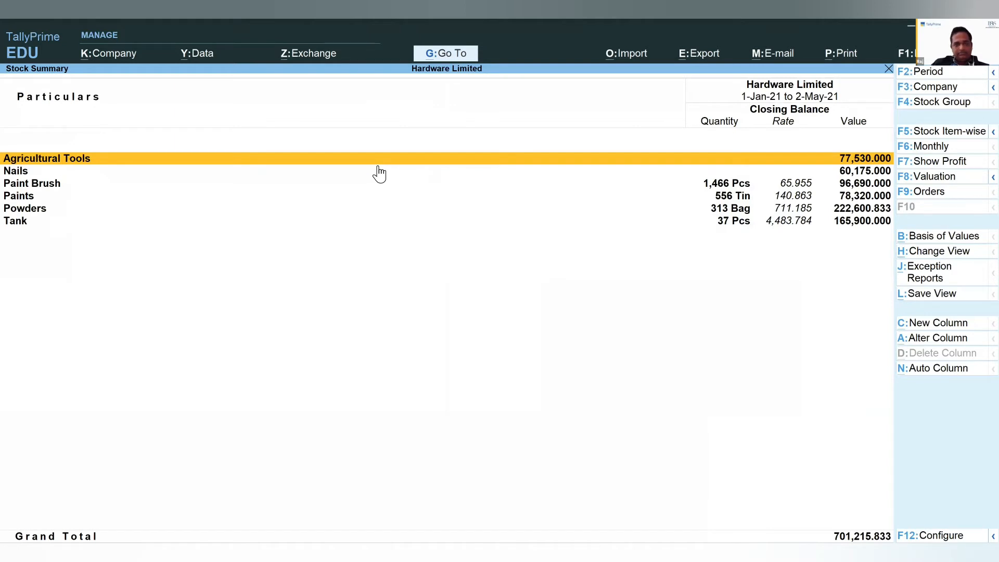
{"action": "left_click", "coordinate": [379, 173]}
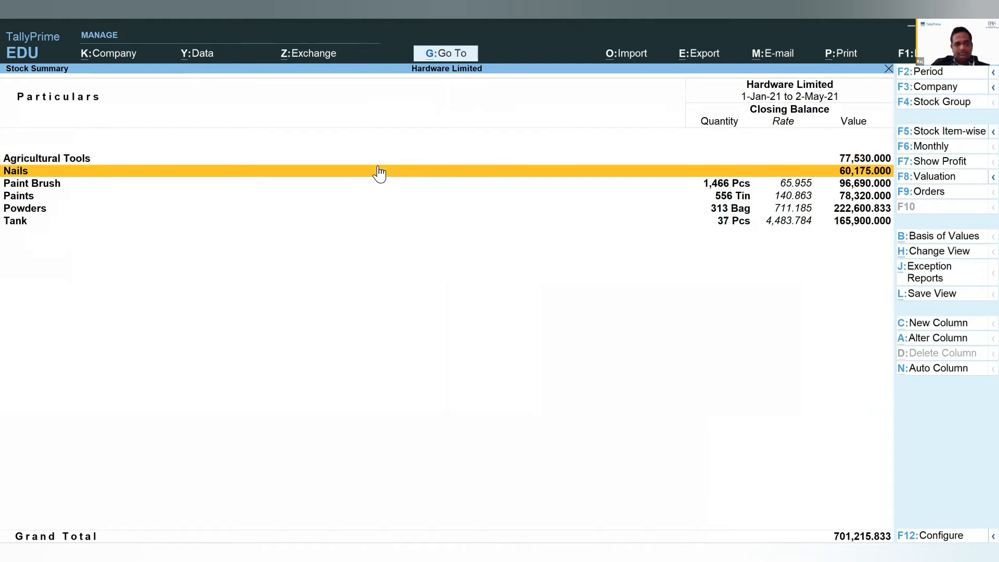
{"action": "key", "text": "Escape"}
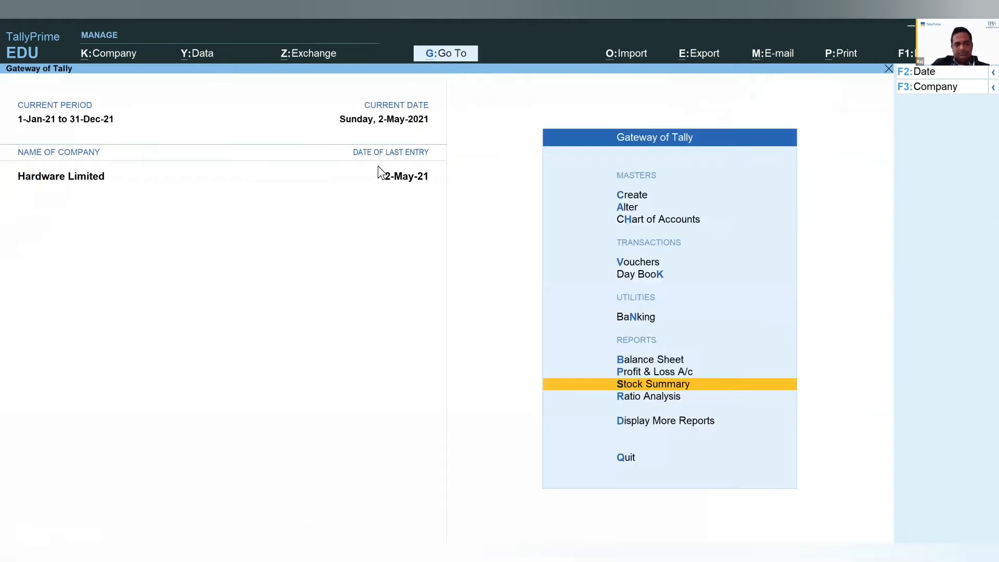
Check the Supplier 1 purchase voucher for Cement Bag of 50 Kgs through the Day Book, leaving it unaltered.
{"action": "key", "text": "Up"}
{"action": "key", "text": "Up"}
{"action": "key", "text": "d"}
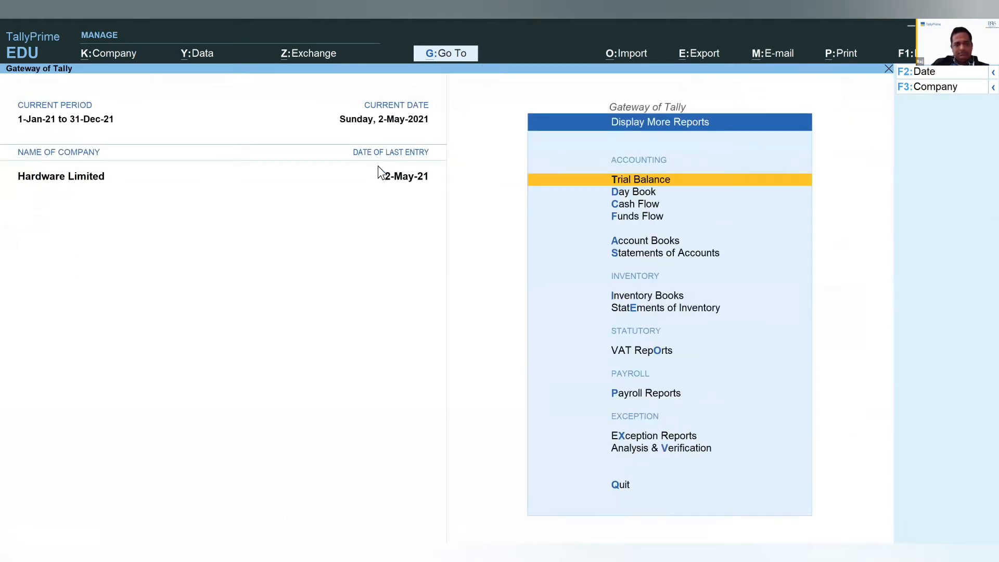
{"action": "key", "text": "d"}
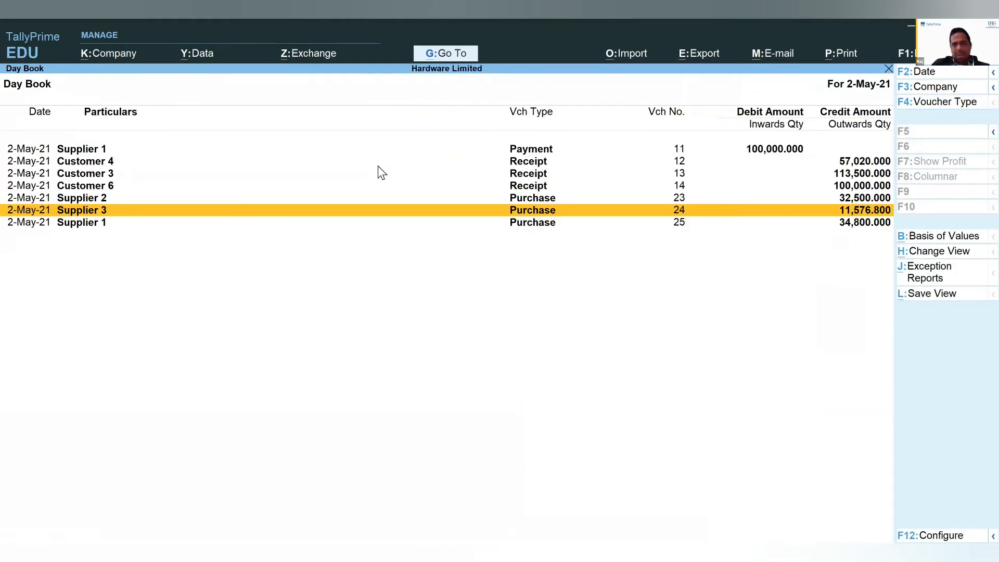
{"action": "key", "text": "Down"}
{"action": "key", "text": "Return"}
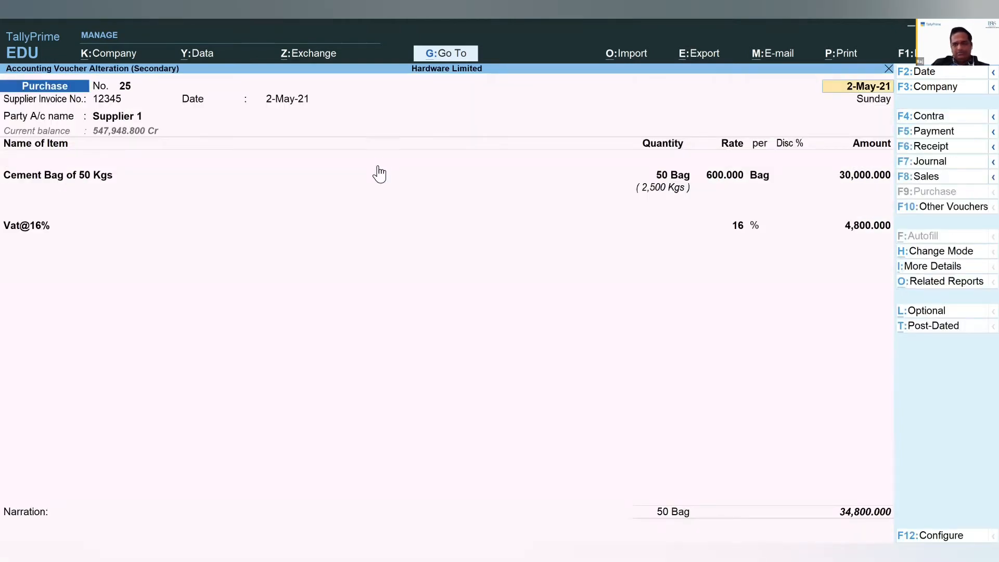
{"action": "key", "text": "Escape"}
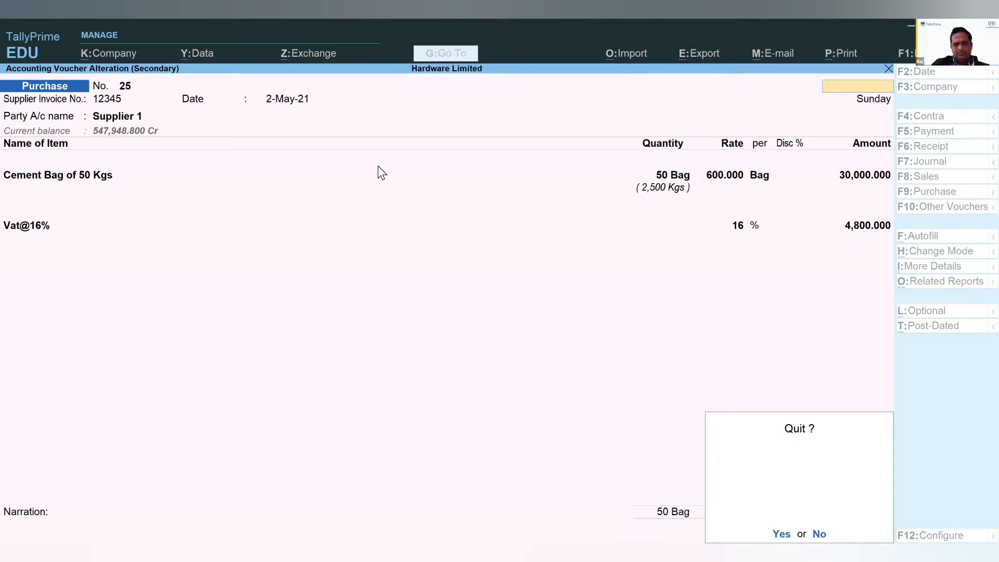
{"action": "key", "text": "Return"}
{"action": "key", "text": "Escape"}
{"action": "key", "text": "Escape"}
Configure the Stock Summary to show stock items with zero quantity or balance.
{"action": "key", "text": "Up"}
{"action": "key", "text": "Up"}
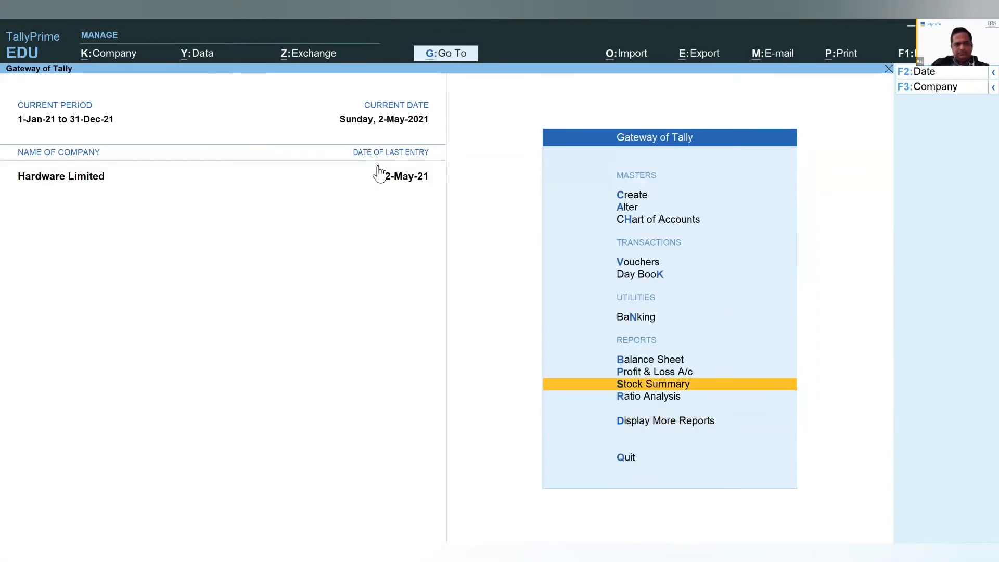
{"action": "key", "text": "Return"}
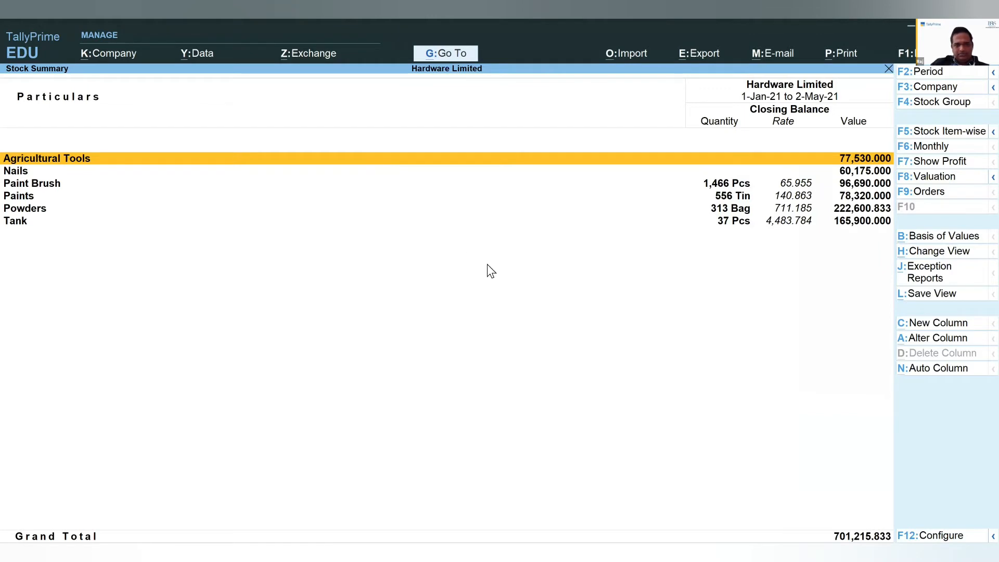
{"action": "key", "text": "F12"}
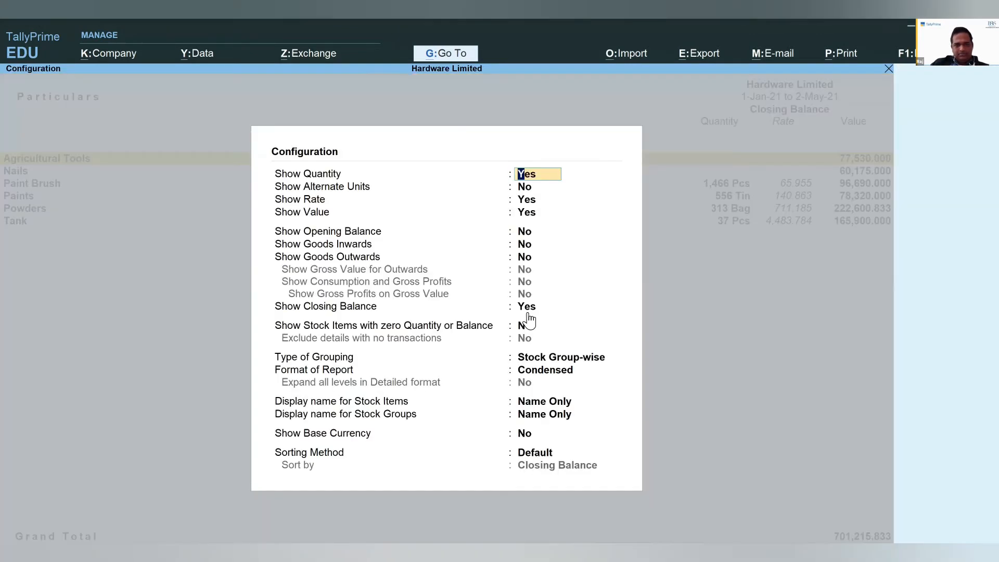
{"action": "left_click", "coordinate": [528, 330]}
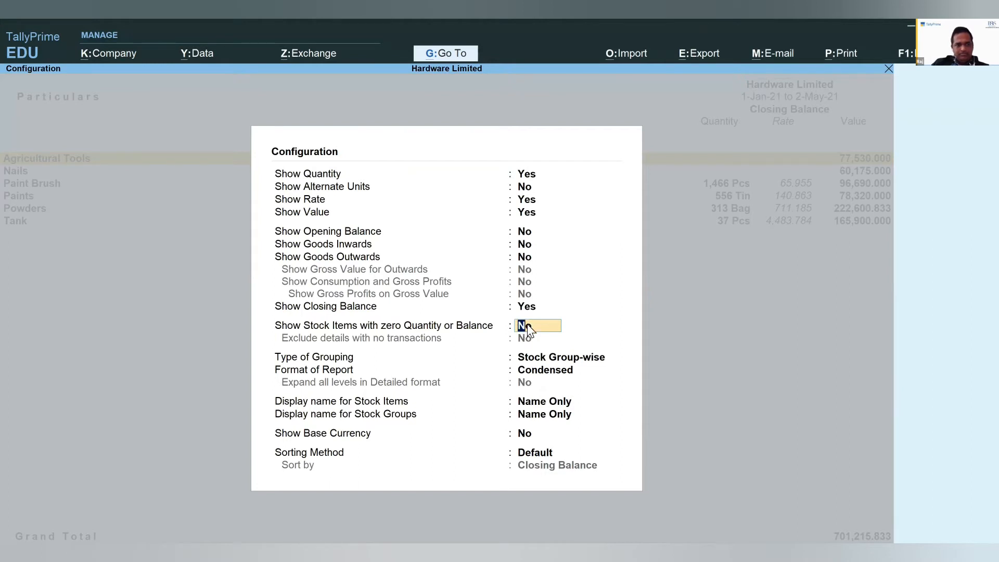
{"action": "key", "text": "y"}
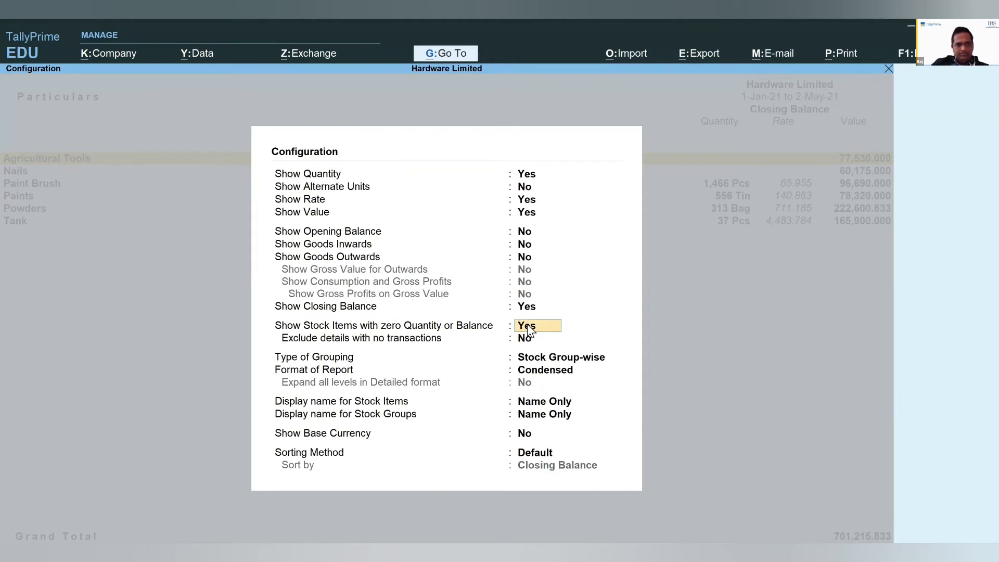
{"action": "key", "text": "ctrl+a"}
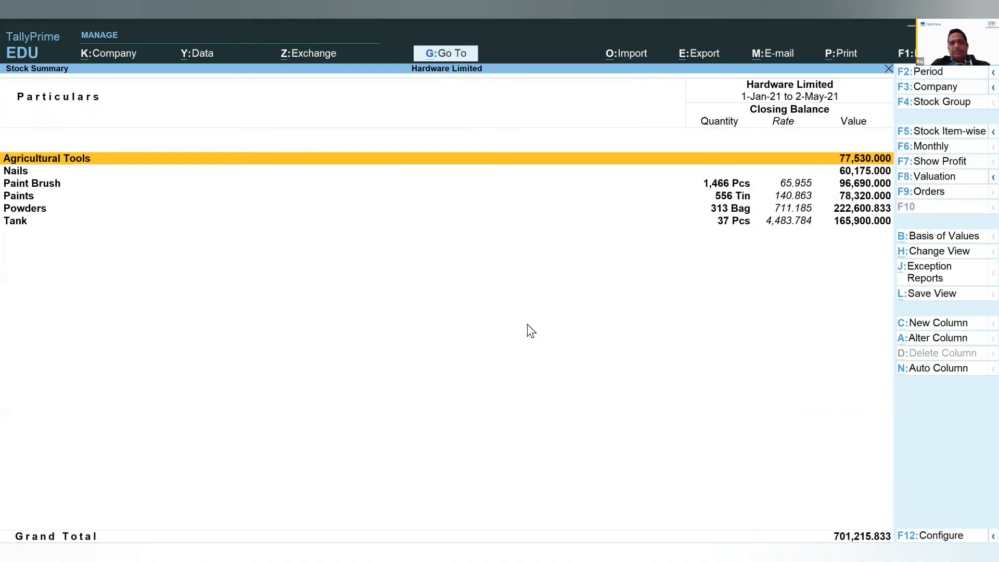
Drill down from Agricultural Tools into Cement Bag of 50 Kgs for May, examine its purchase voucher, and return to the stock group summary.
{"action": "key", "text": "Return"}
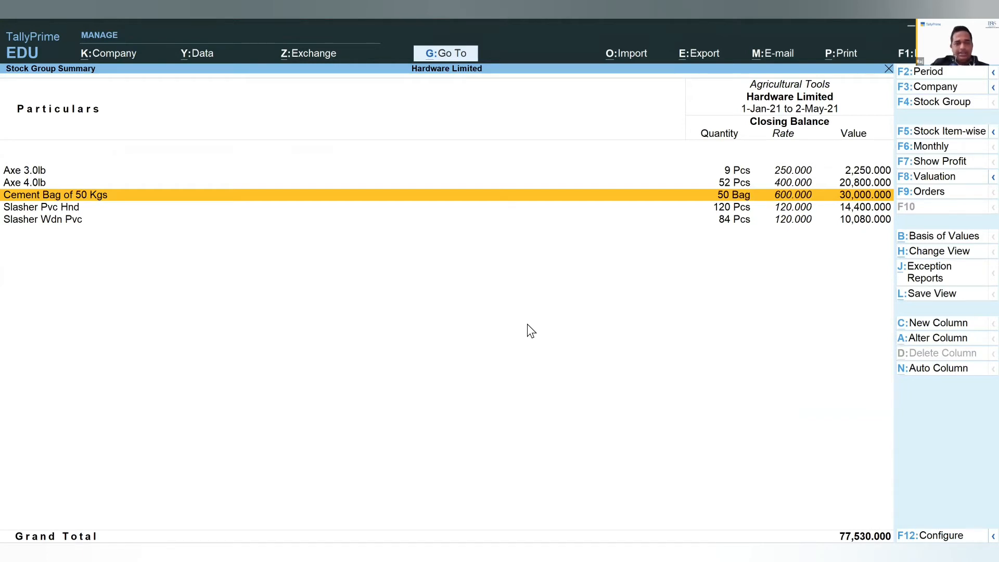
{"action": "key", "text": "Return"}
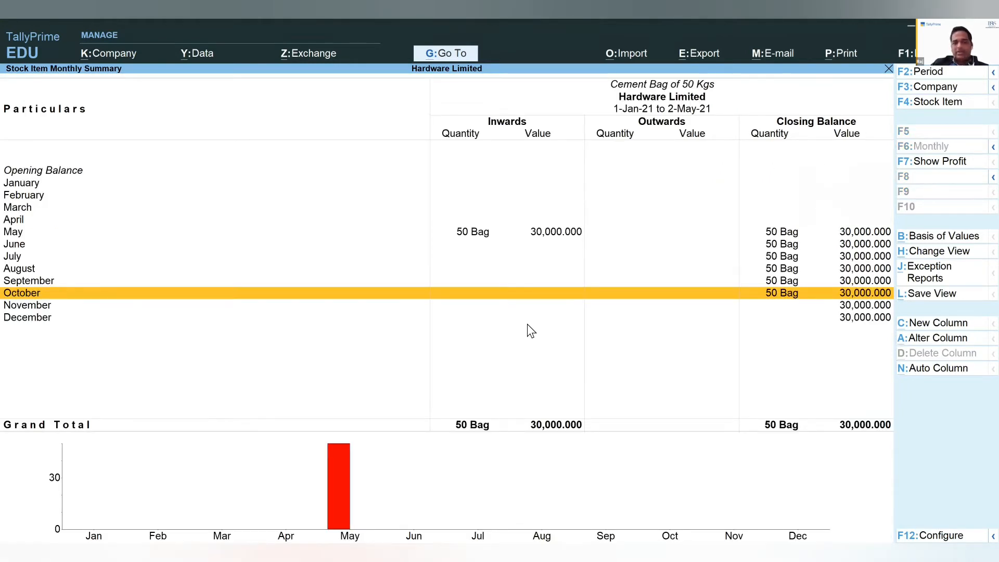
{"action": "key", "text": "Up"}
{"action": "key", "text": "Up"}
{"action": "key", "text": "Up"}
{"action": "key", "text": "Up"}
{"action": "key", "text": "Up"}
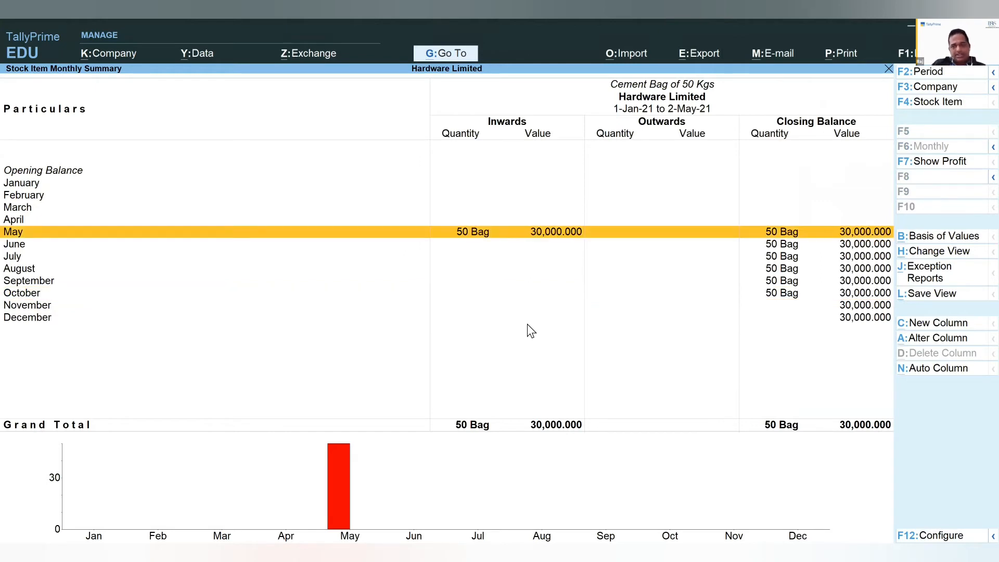
{"action": "key", "text": "Return"}
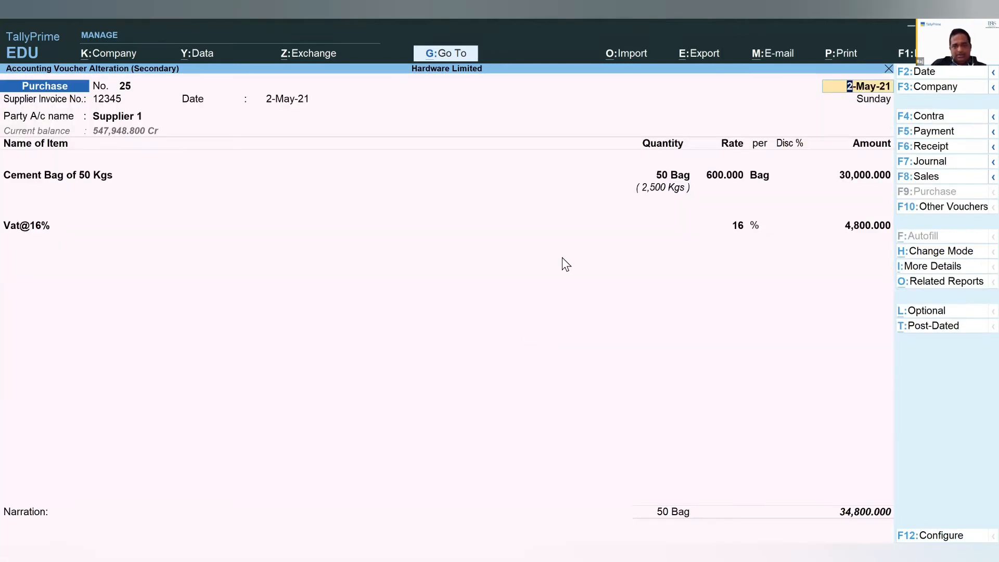
{"action": "key", "text": "Escape"}
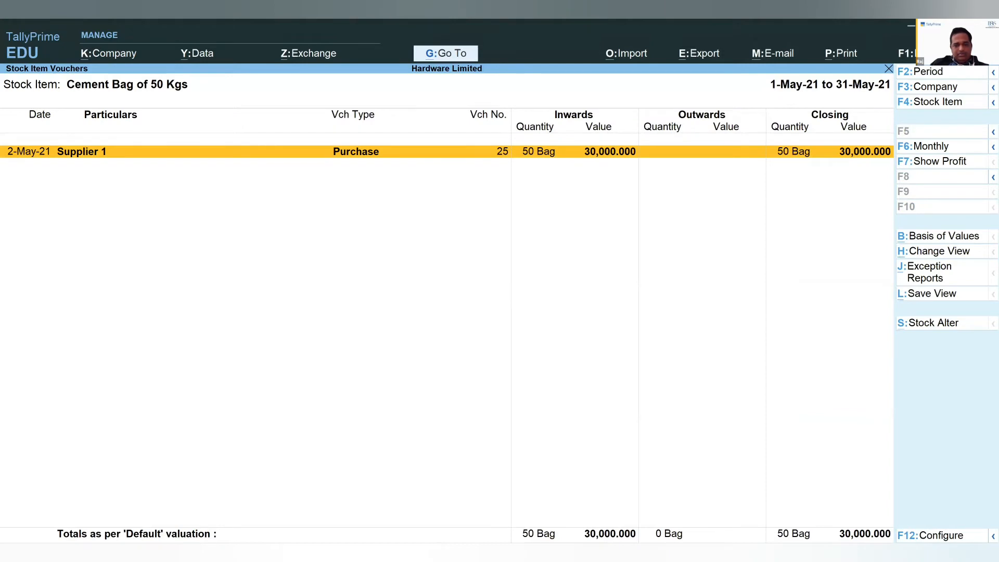
{"action": "key", "text": "Escape"}
{"action": "key", "text": "Escape"}
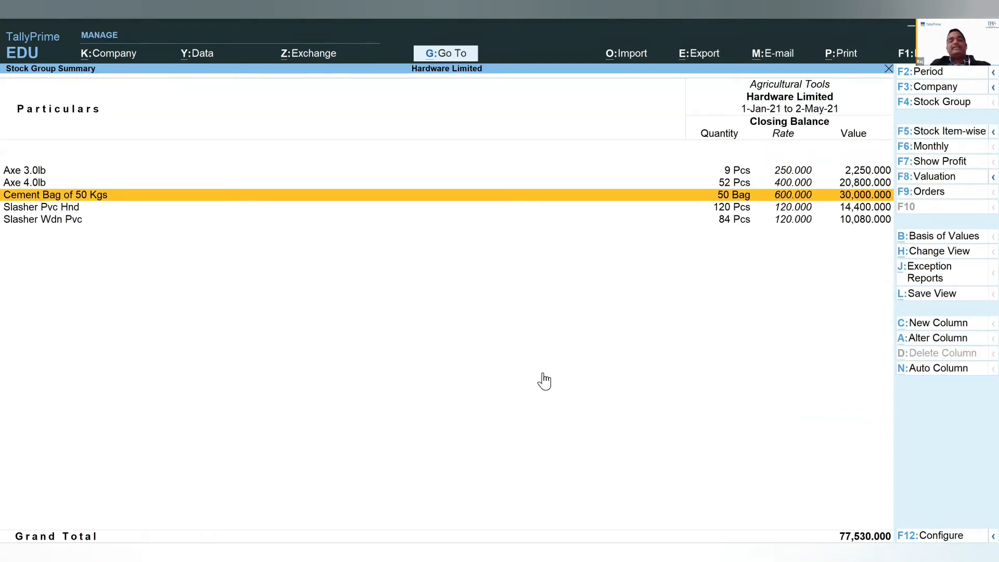
Return to the Gateway of Tally and bring up the Display More Reports choices.
{"action": "key", "text": "alt+Tab"}
{"action": "key", "text": "alt+Tab"}
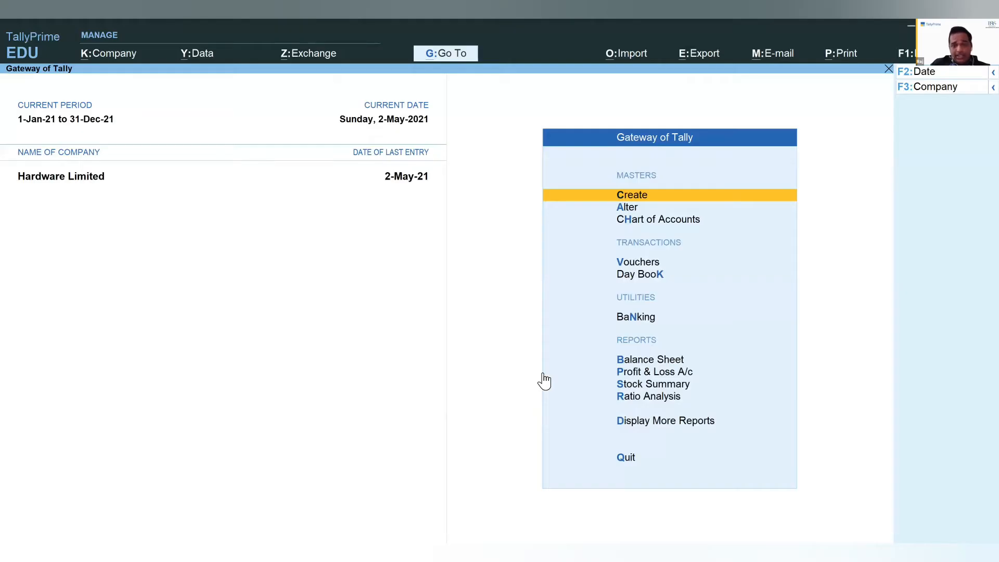
{"action": "key", "text": "Down"}
{"action": "key", "text": "Down"}
{"action": "key", "text": "Down"}
{"action": "key", "text": "Down"}
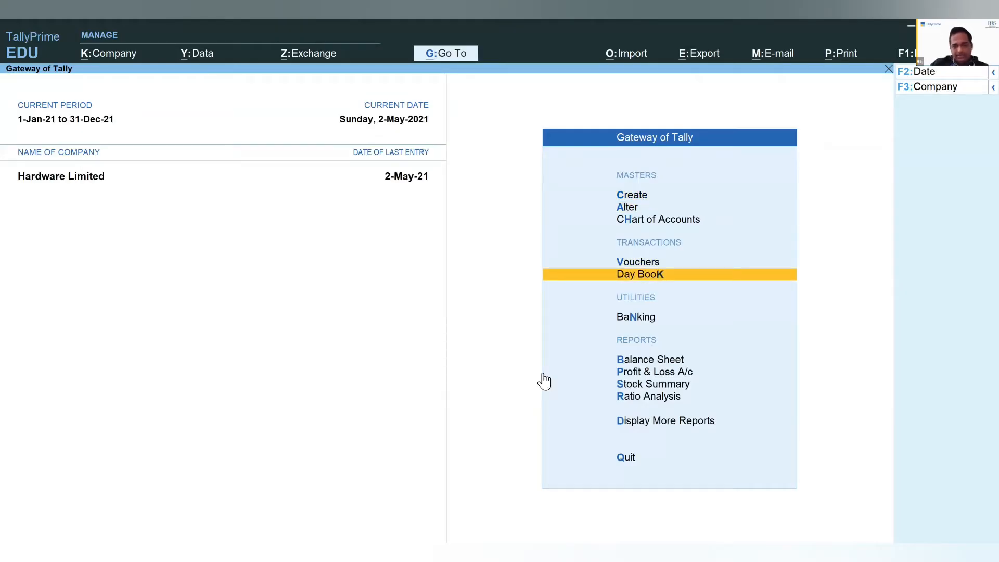
{"action": "key", "text": "Down"}
{"action": "key", "text": "Down"}
{"action": "key", "text": "Down"}
{"action": "key", "text": "Down"}
{"action": "key", "text": "Down"}
{"action": "key", "text": "Down"}
{"action": "key", "text": "Return"}
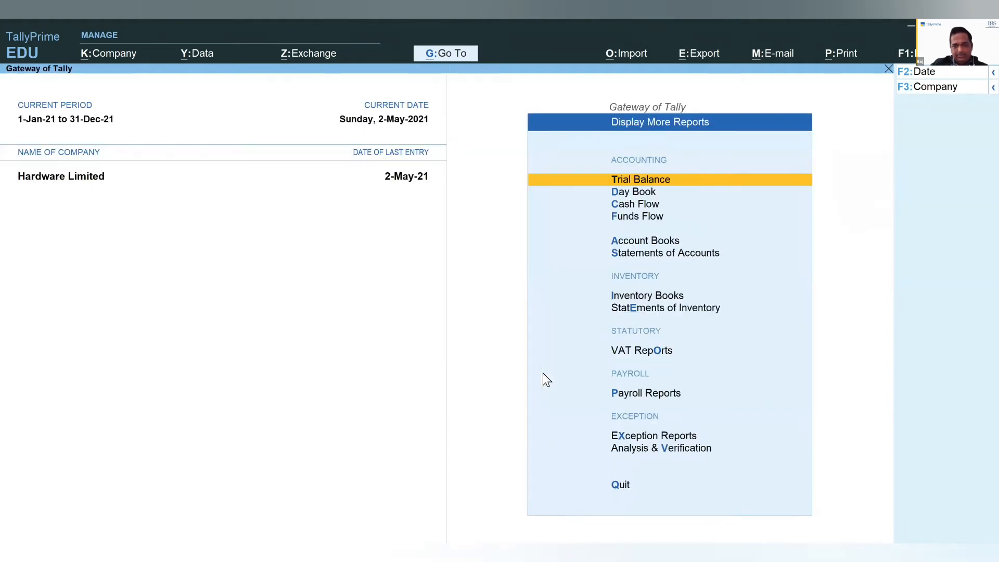
Open the Account Books reports.
{"action": "key", "text": "Down"}
{"action": "key", "text": "Down"}
{"action": "key", "text": "Down"}
{"action": "key", "text": "Down"}
{"action": "key", "text": "Down"}
{"action": "key", "text": "Down"}
{"action": "key", "text": "Up"}
{"action": "key", "text": "Up"}
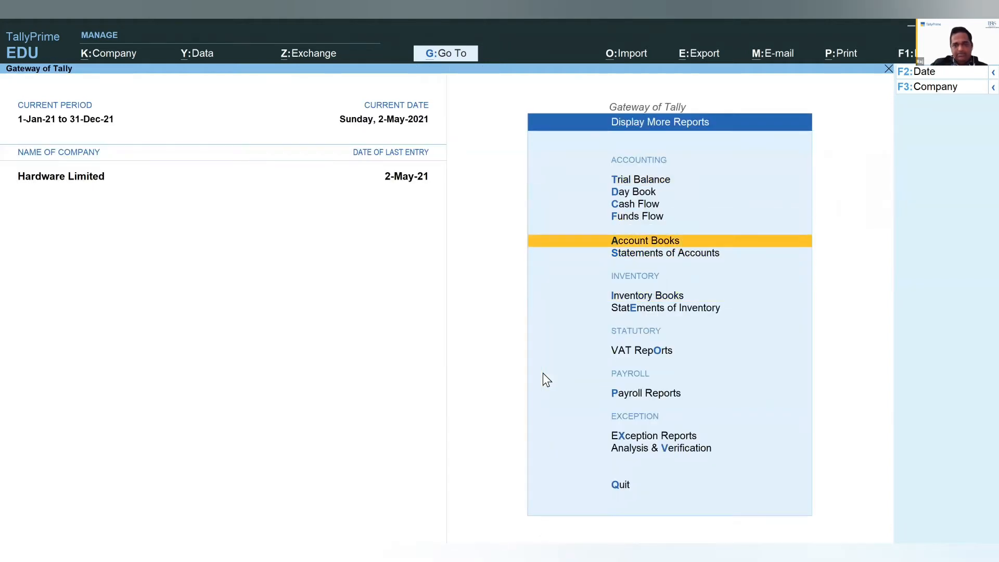
{"action": "key", "text": "Return"}
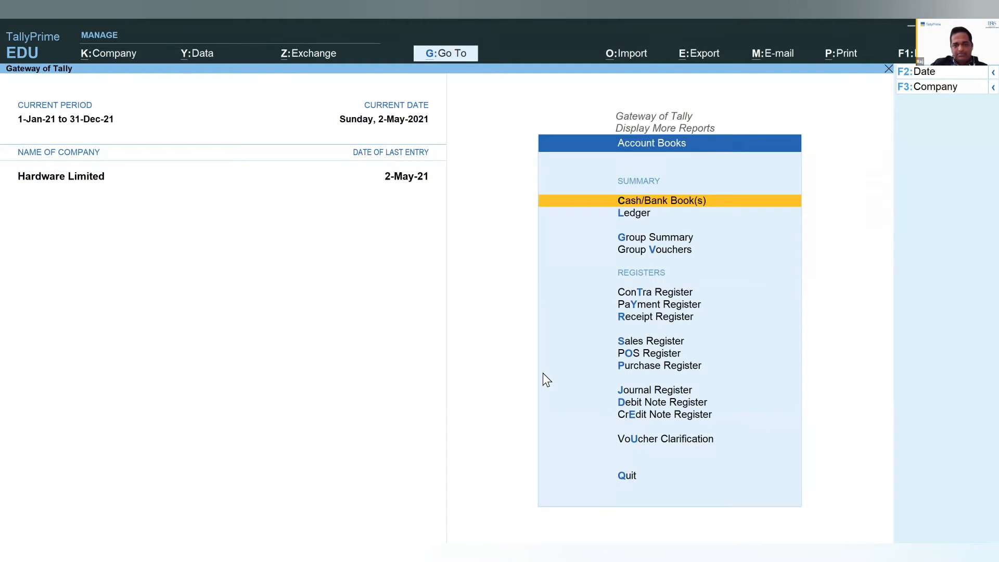
Open the Purchase Register from the Account Books reports.
{"action": "key", "text": "Down"}
{"action": "key", "text": "Down"}
{"action": "key", "text": "Down"}
{"action": "key", "text": "Down"}
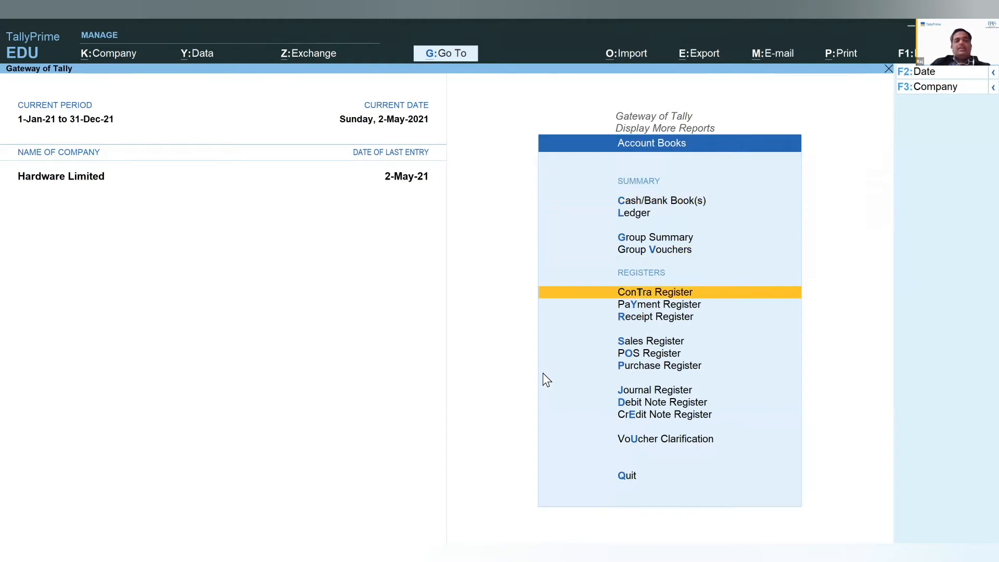
{"action": "key", "text": "p"}
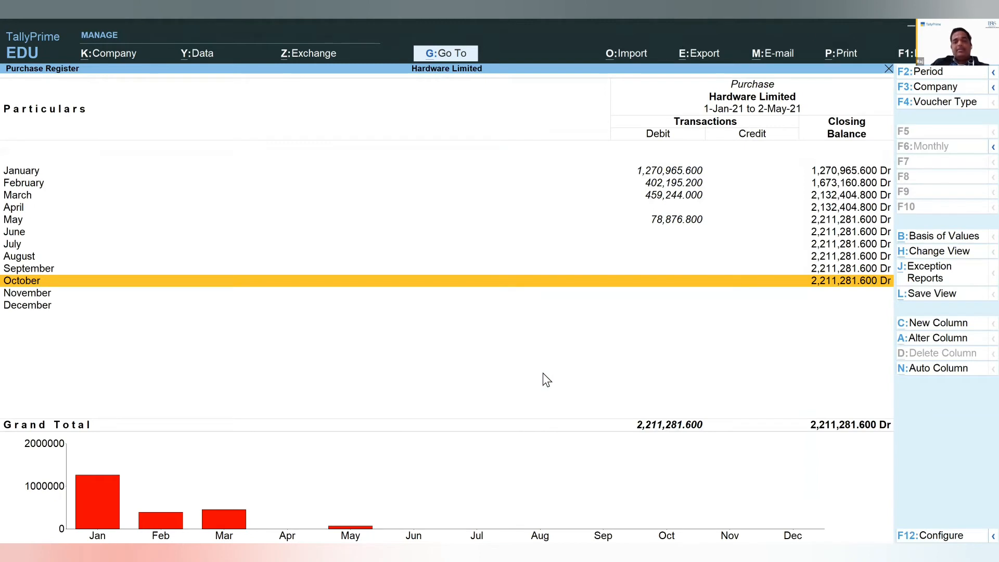
Drill down into January in the Purchase Register to list that month's purchase vouchers.
{"action": "key", "text": "Home"}
{"action": "key", "text": "Down"}
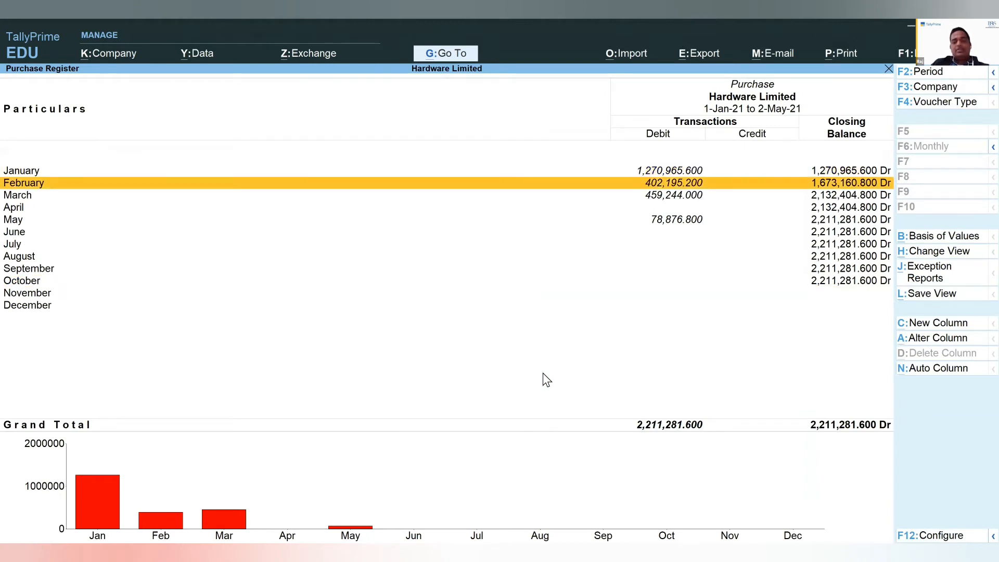
{"action": "key", "text": "Down"}
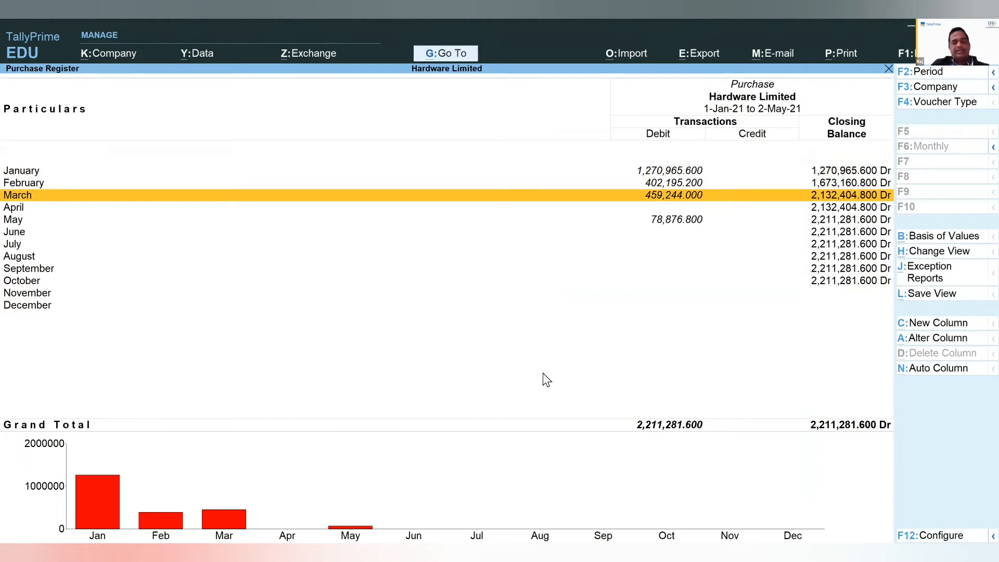
{"action": "key", "text": "Up"}
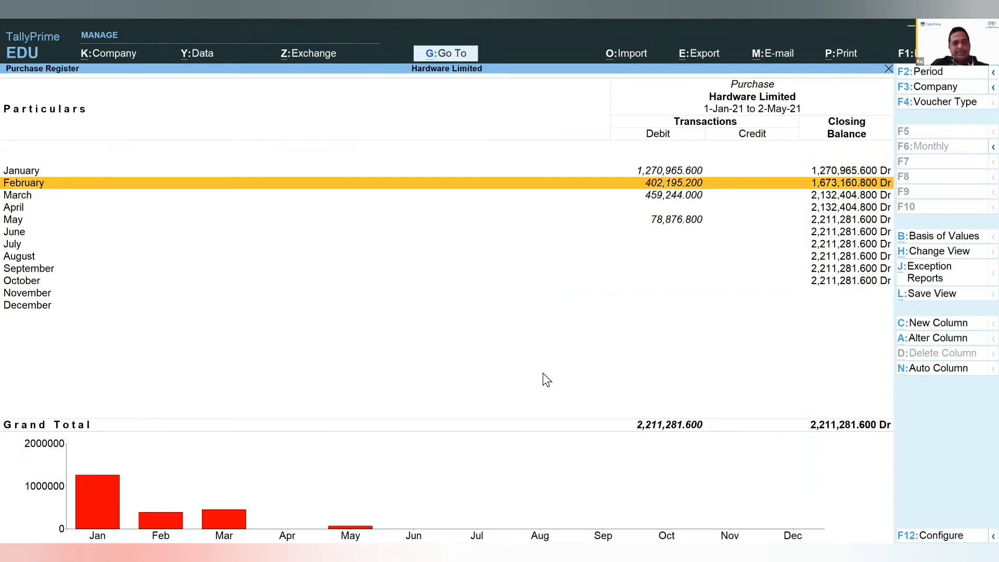
{"action": "key", "text": "Up"}
{"action": "key", "text": "Return"}
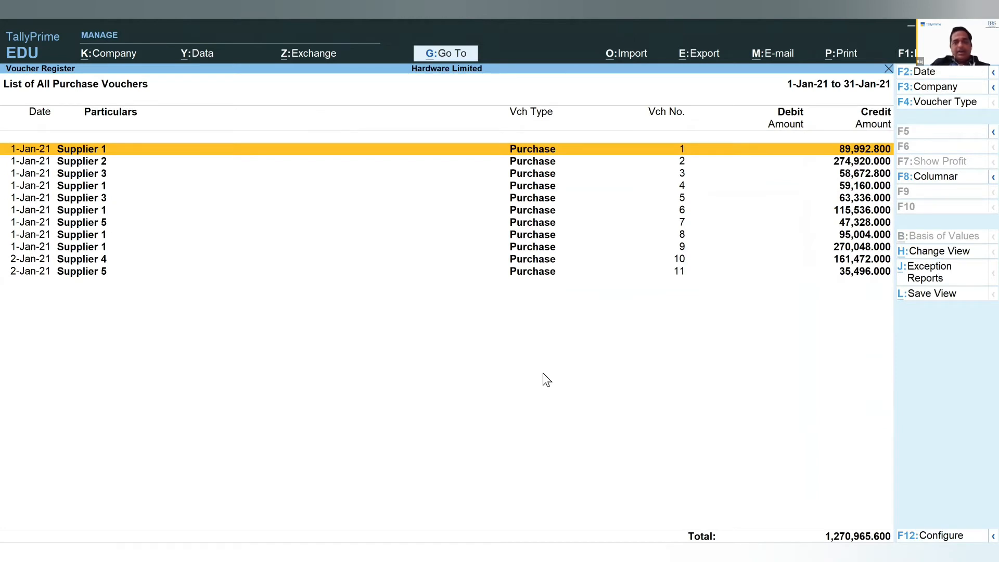
Examine the first two January purchase vouchers, from Supplier 1 and Supplier 2, and return to the Gateway of Tally.
{"action": "key", "text": "Return"}
{"action": "key", "text": "Page_Down"}
{"action": "key", "text": "Escape"}
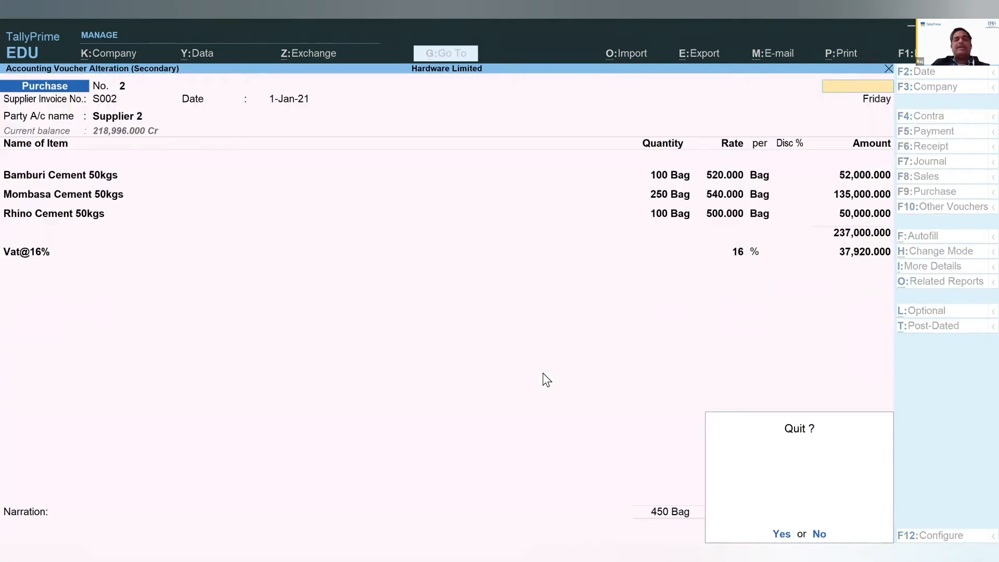
{"action": "key", "text": "Return"}
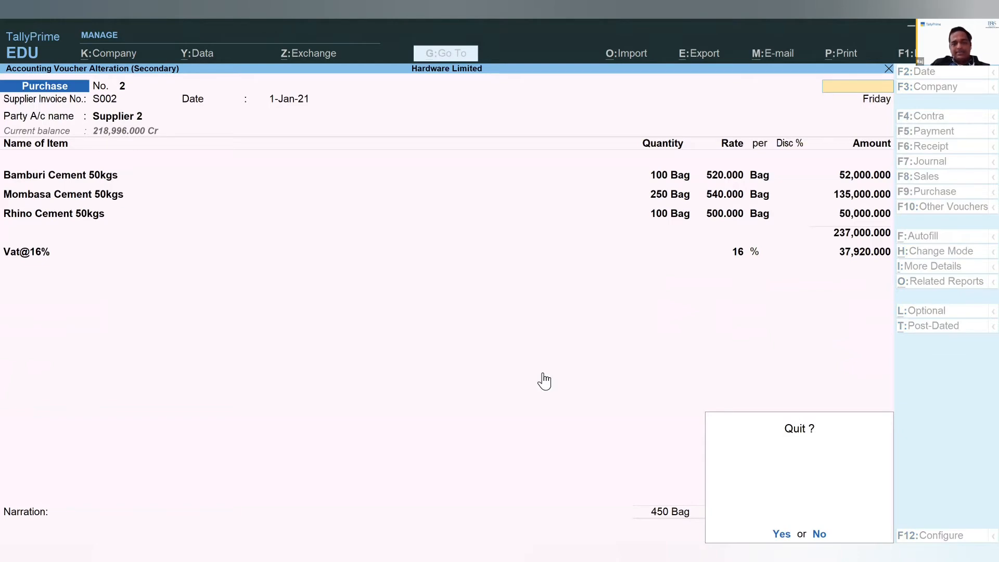
{"action": "key", "text": "Escape"}
{"action": "key", "text": "Escape"}
{"action": "key", "text": "Escape"}
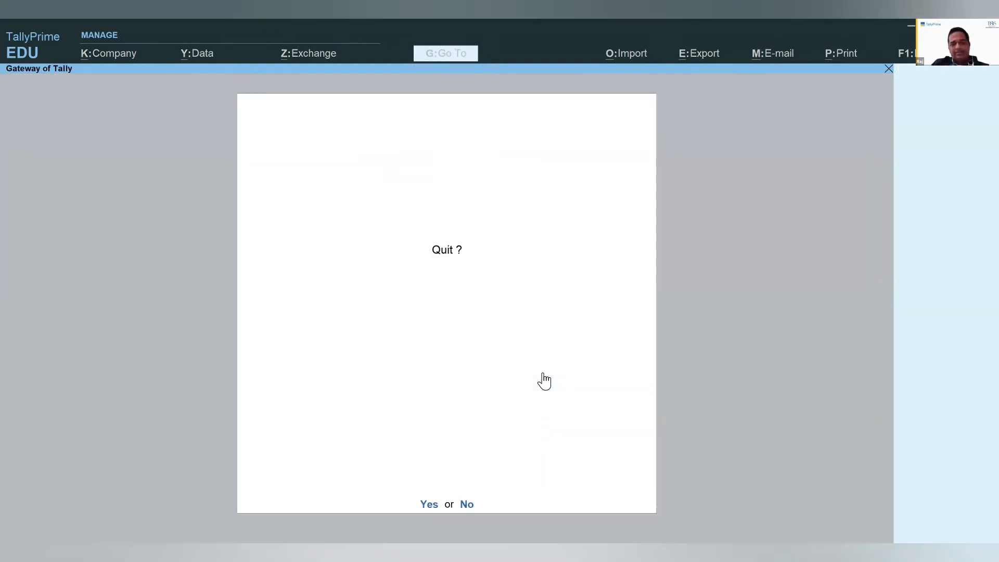
{"action": "key", "text": "Escape"}
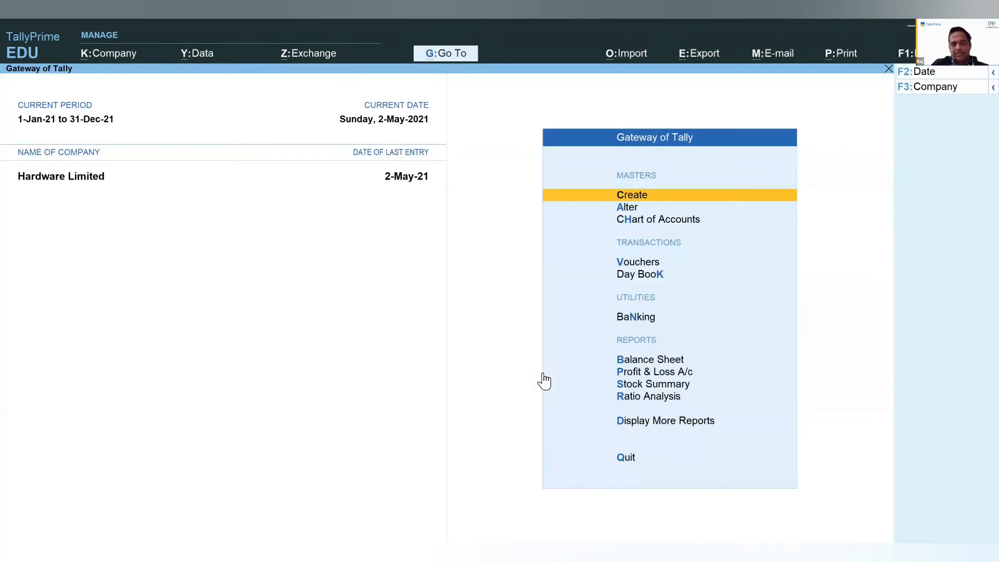
Open the company price levels for alteration, check the Pricelist level, and return to the list of masters.
{"action": "key", "text": "Down"}
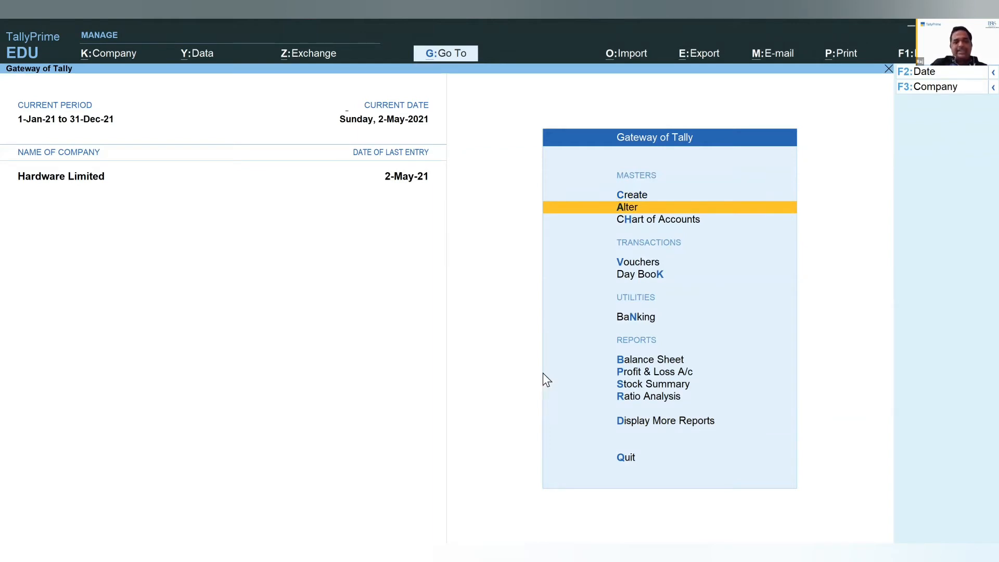
{"action": "key", "text": "Return"}
{"action": "type", "text": "p"}
{"action": "key", "text": "Return"}
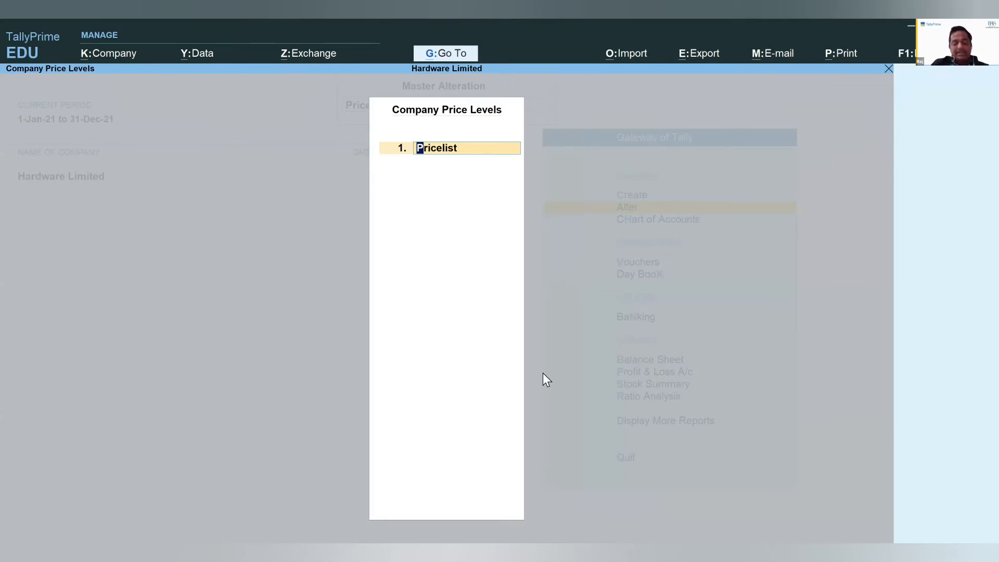
{"action": "key", "text": "BackSpace"}
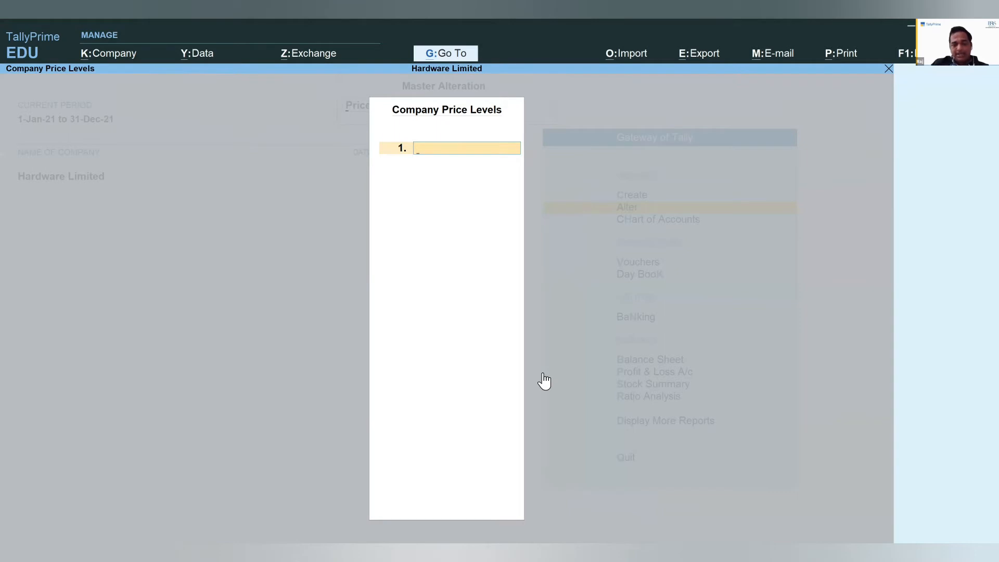
{"action": "key", "text": "Return"}
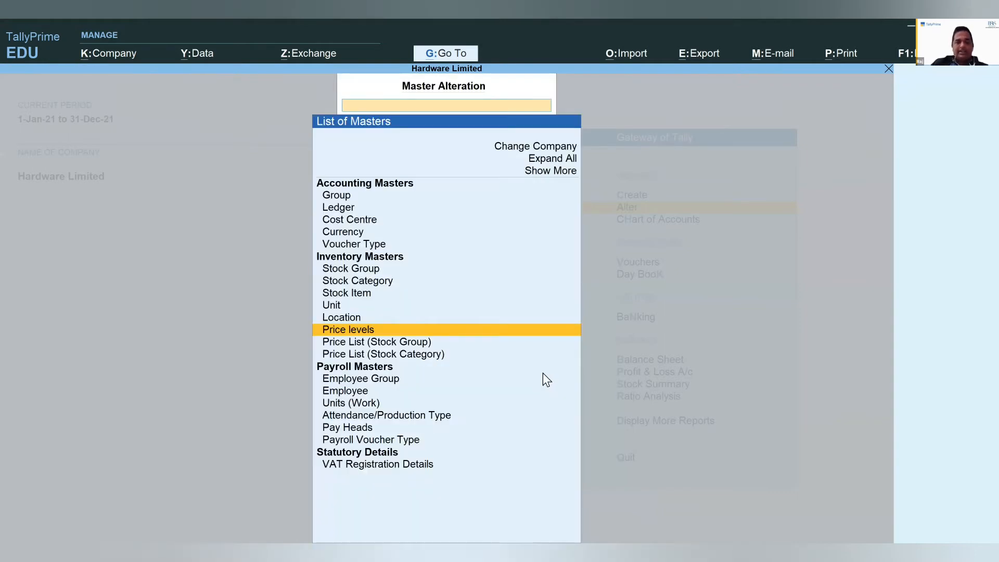
Open the stock group price list for All Items at price level Pricelist, applicable from 1-Jan-21.
{"action": "key", "text": "Down"}
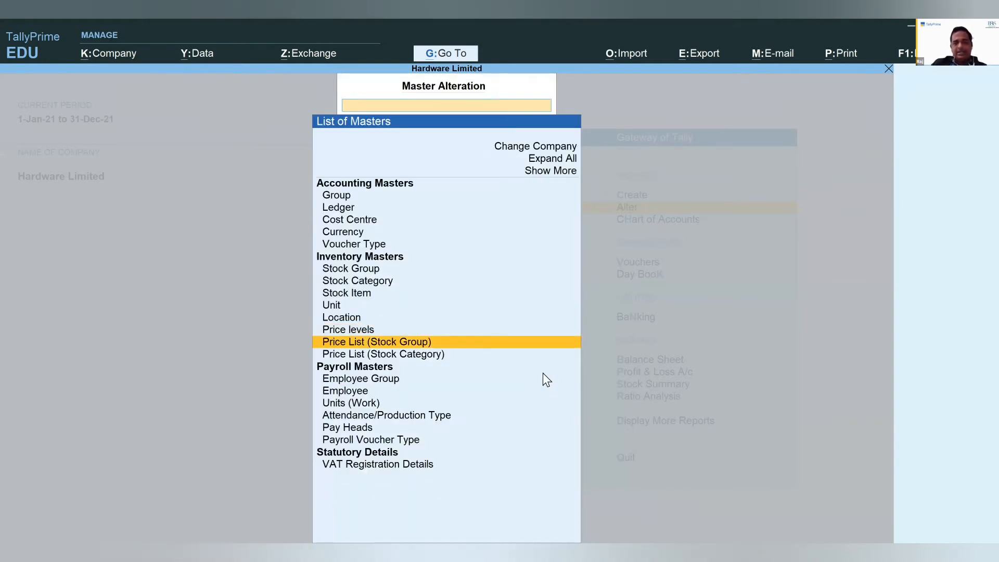
{"action": "key", "text": "Return"}
{"action": "key", "text": "Return"}
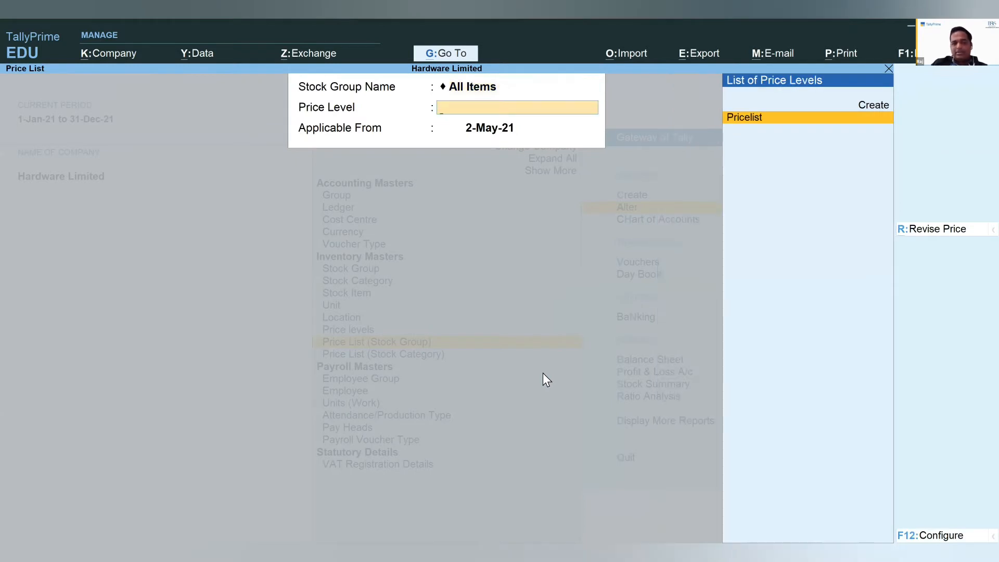
{"action": "key", "text": "Return"}
{"action": "type", "text": "1.1"}
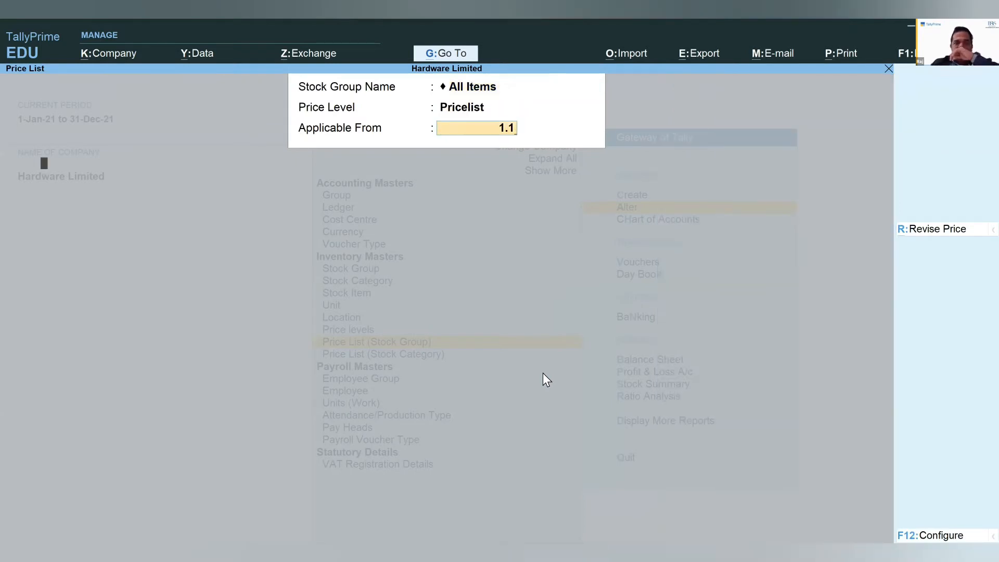
{"action": "key", "text": "Return"}
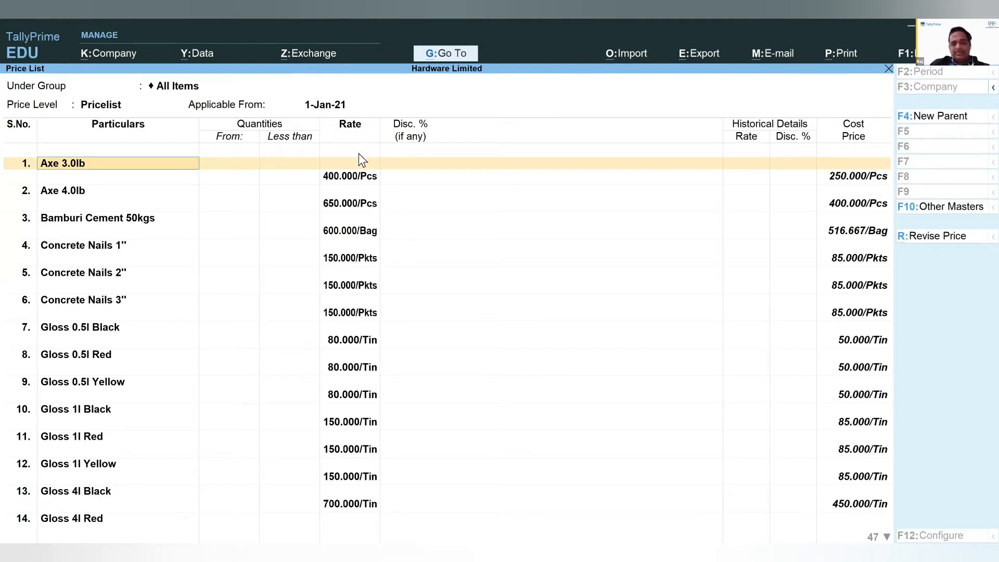
Go through the rate and discount fields of the axes and enter a 5% discount for Axe 3.0lb.
{"action": "key", "text": "Return"}
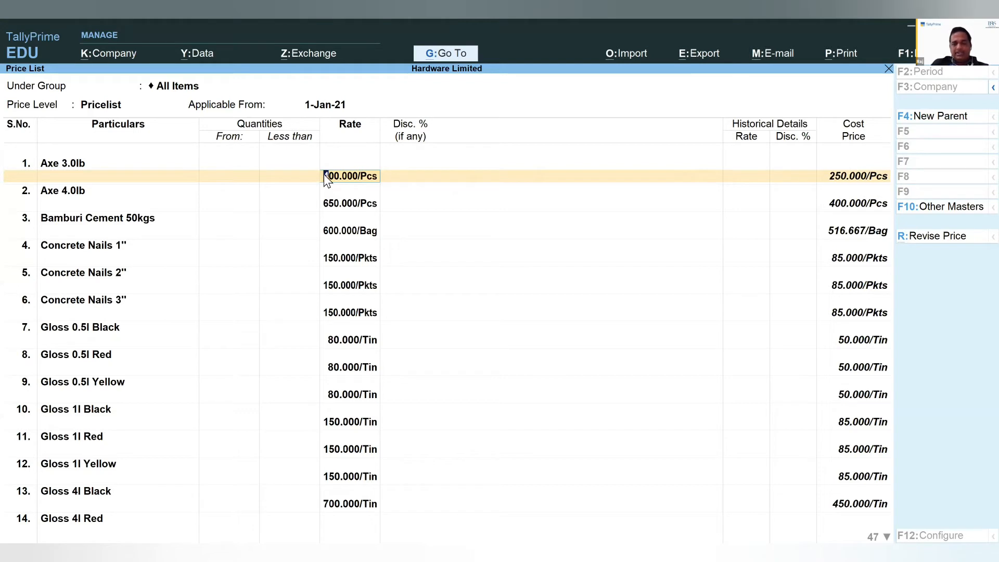
{"action": "key", "text": "Return"}
{"action": "key", "text": "Return"}
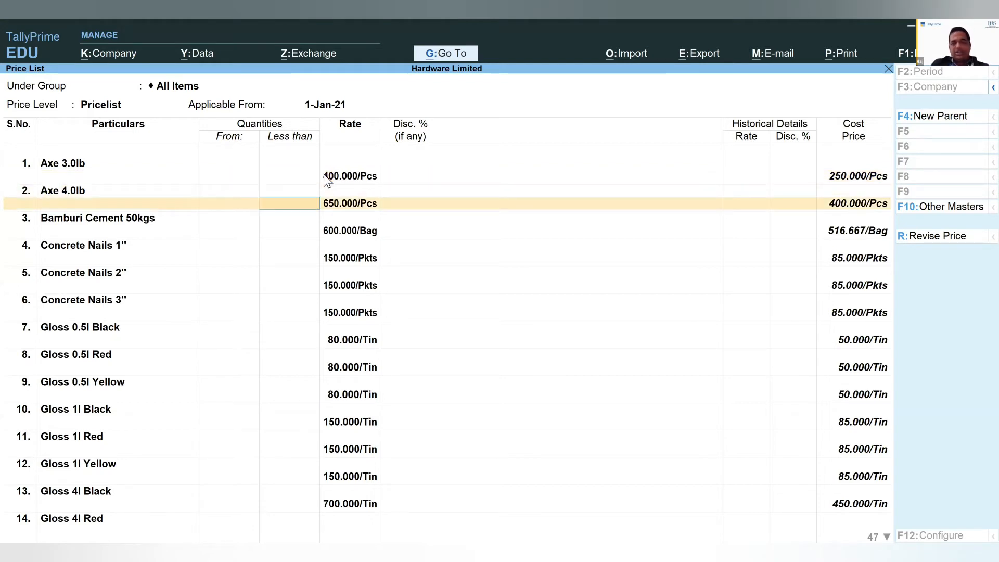
{"action": "key", "text": "Return"}
{"action": "key", "text": "Return"}
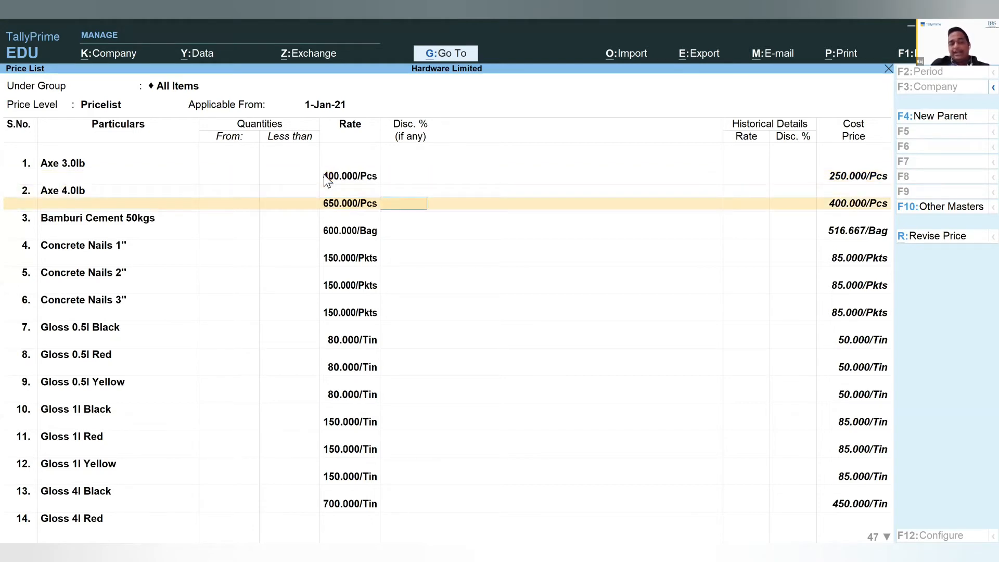
{"action": "key", "text": "BackSpace"}
{"action": "key", "text": "BackSpace"}
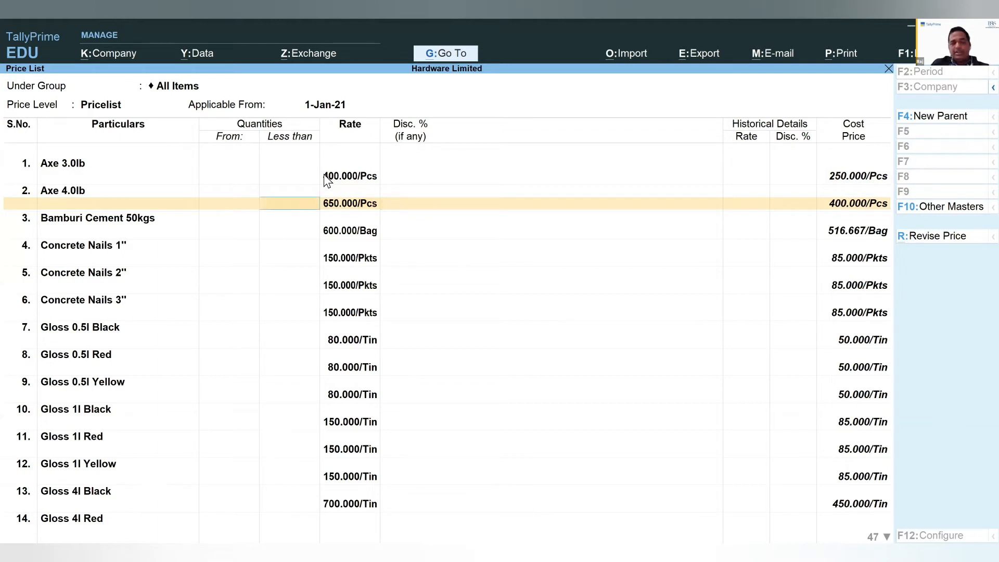
{"action": "key", "text": "BackSpace"}
{"action": "type", "text": "5"}
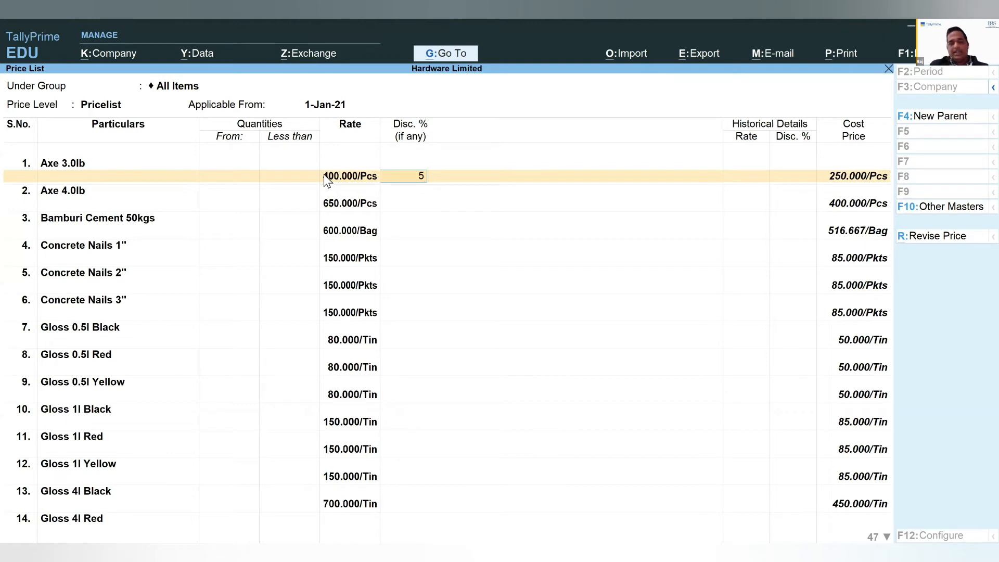
{"action": "key", "text": "Return"}
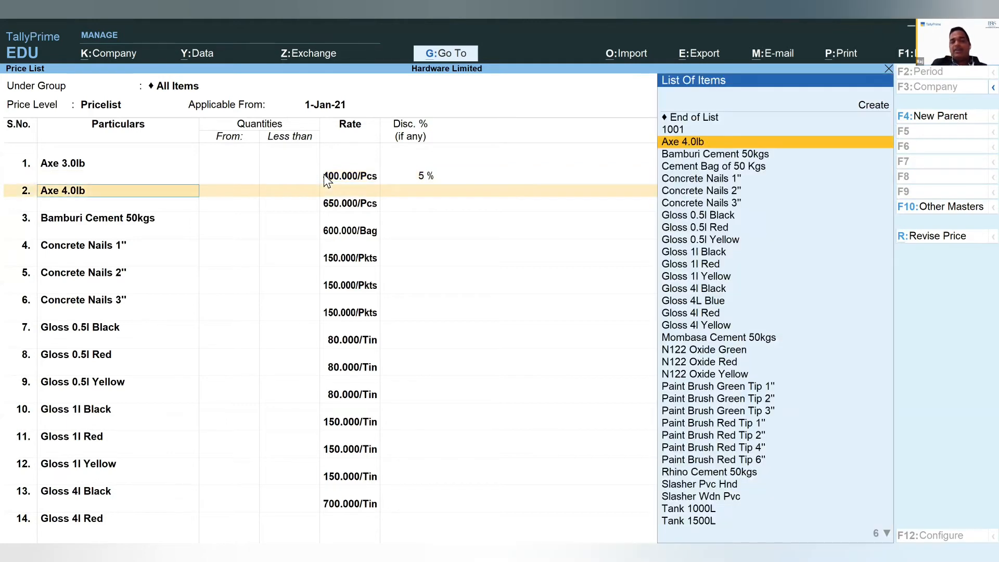
Clear the discount for Axe 3.0lb, quit the price list without saving, and return to the Gateway of Tally.
{"action": "key", "text": "BackSpace"}
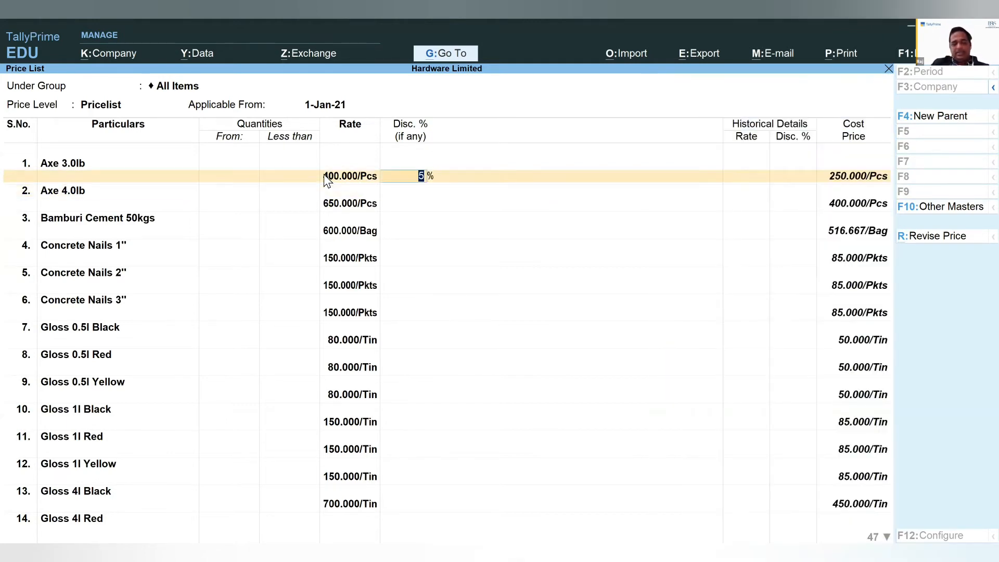
{"action": "key", "text": "Escape"}
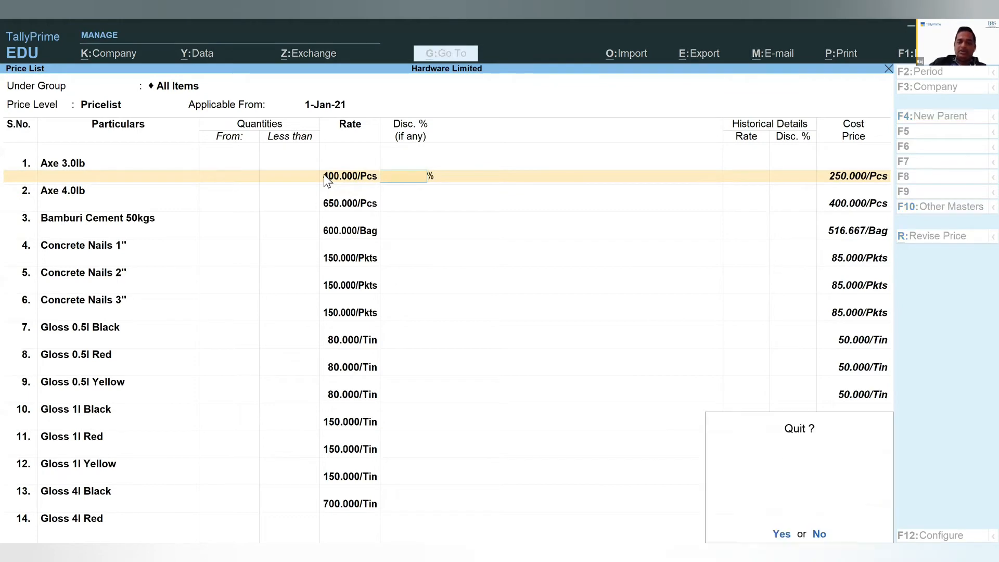
{"action": "key", "text": "y"}
{"action": "key", "text": "Escape"}
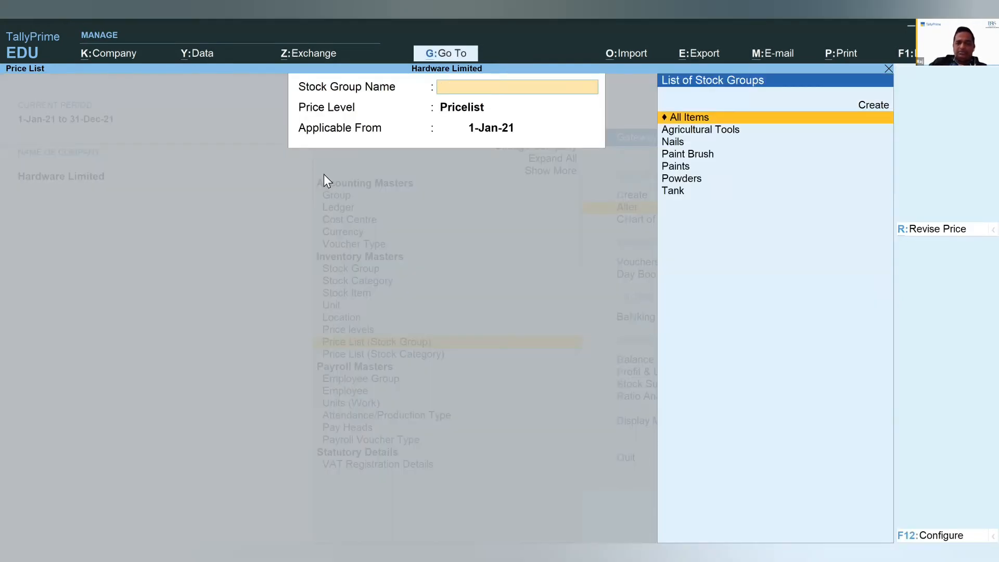
{"action": "key", "text": "Escape"}
{"action": "key", "text": "Escape"}
{"action": "key", "text": "Escape"}
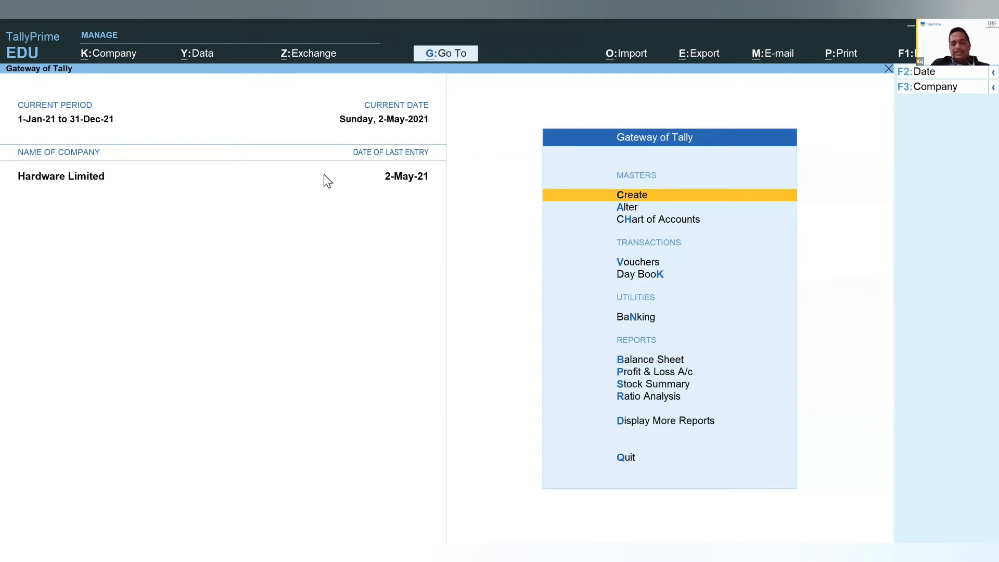
Open voucher entry from the Gateway of Tally.
{"action": "key", "text": "Down"}
{"action": "key", "text": "Down"}
{"action": "key", "text": "Down"}
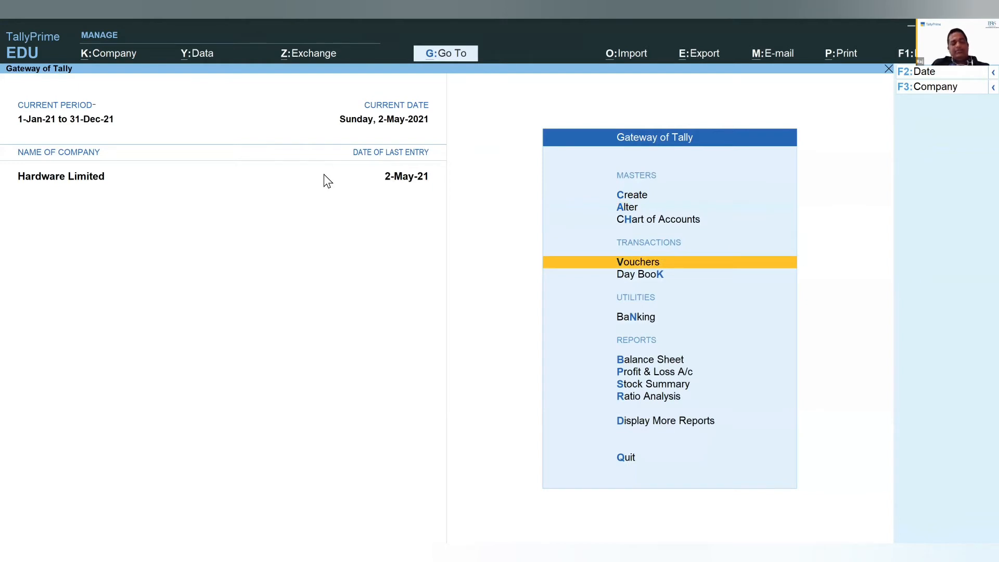
{"action": "key", "text": "Return"}
{"action": "key", "text": "Escape"}
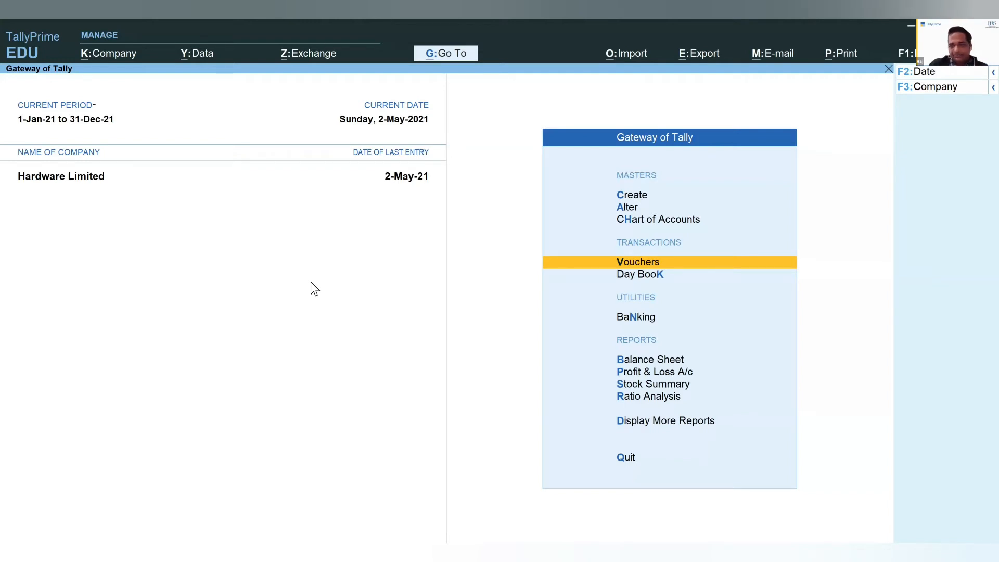
{"action": "key", "text": "Return"}
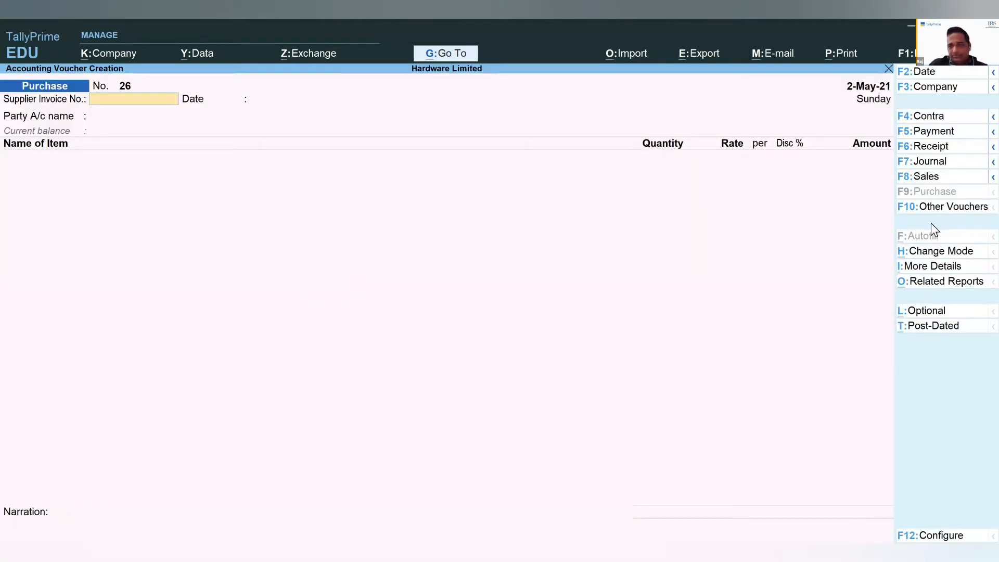
Switch to a sales voucher of type POS with the voucher class INCLUSIVE VAT.
{"action": "left_click", "coordinate": [909, 180]}
{"action": "key", "text": "Up"}
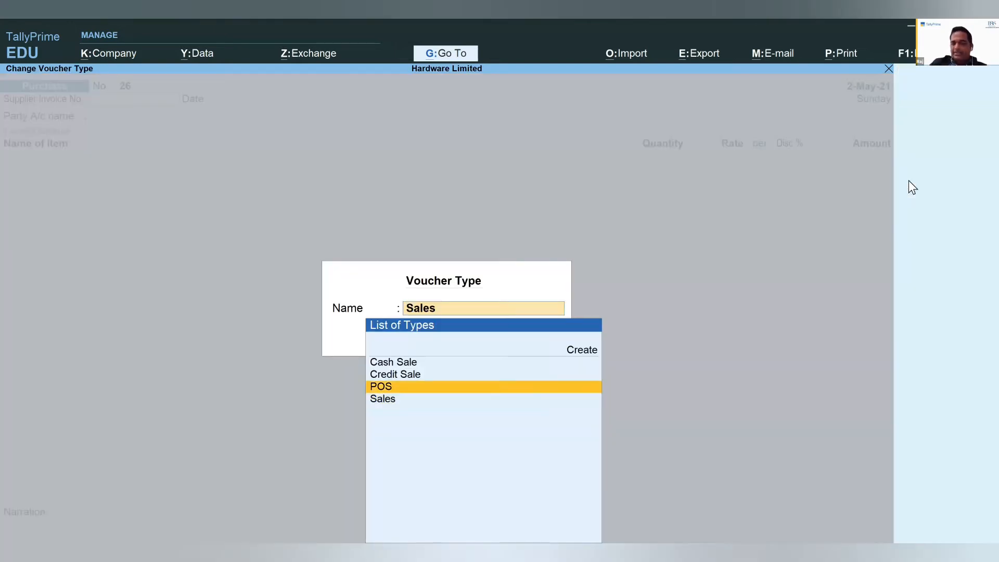
{"action": "key", "text": "Return"}
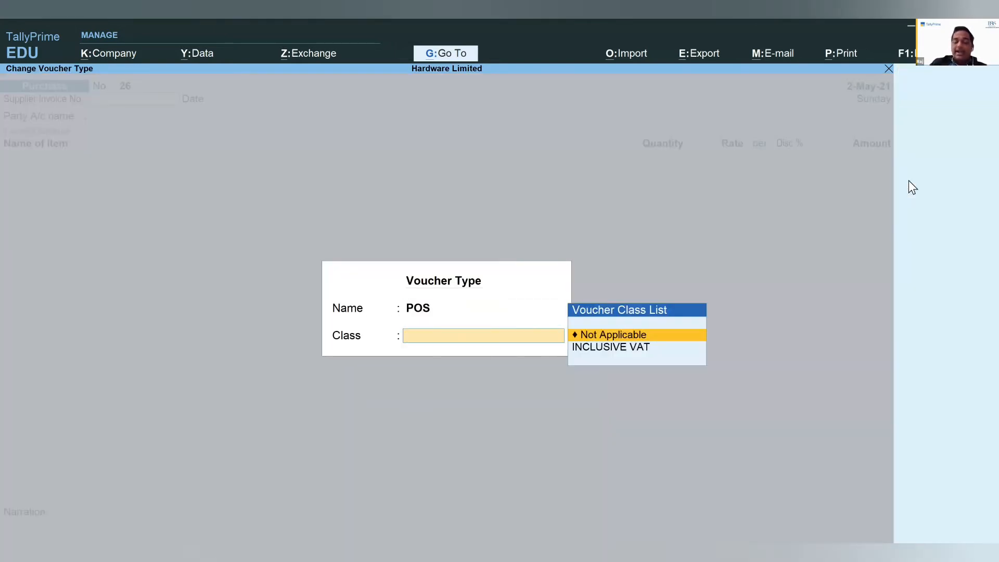
{"action": "key", "text": "Down"}
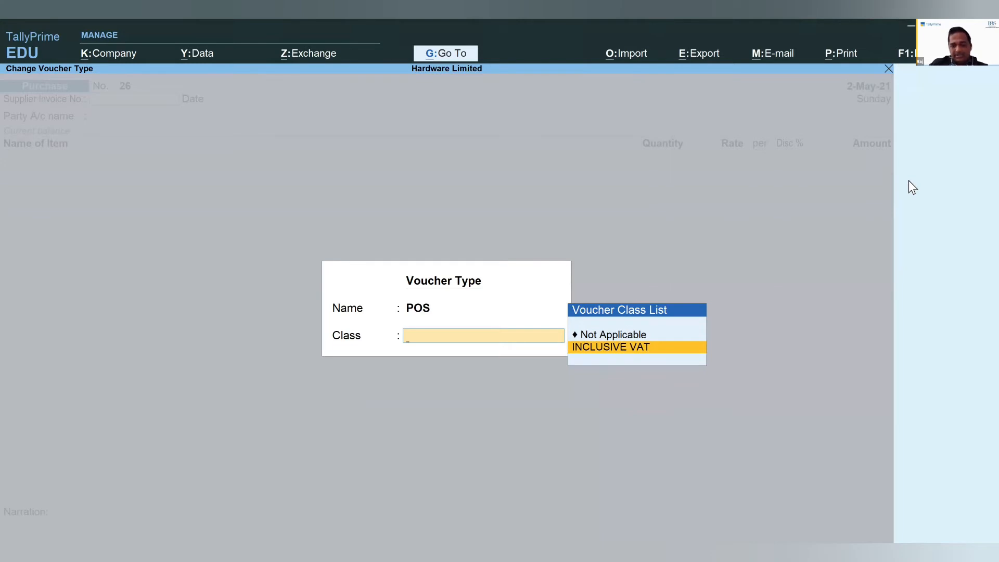
{"action": "key", "text": "Return"}
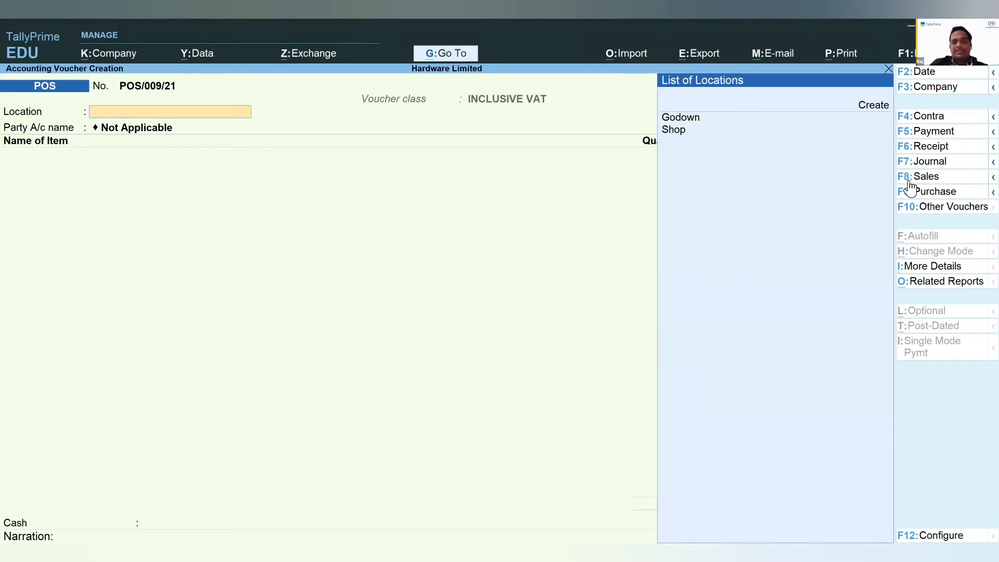
Set the POS voucher's location to Shop, keep the party as Not Applicable, and choose the price level Pricelist.
{"action": "key", "text": "Down"}
{"action": "key", "text": "Down"}
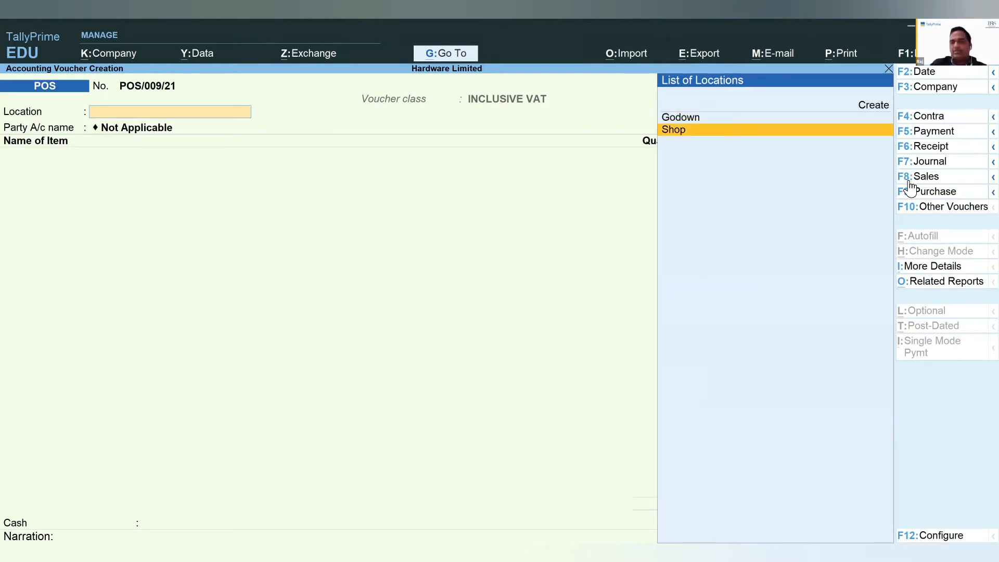
{"action": "key", "text": "Up"}
{"action": "key", "text": "Down"}
{"action": "key", "text": "Return"}
{"action": "key", "text": "Return"}
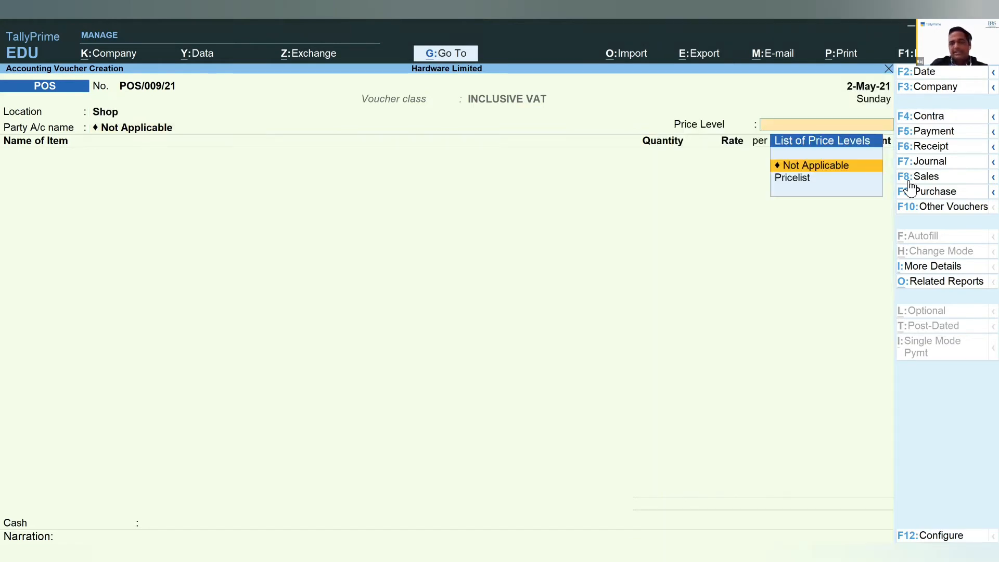
{"action": "key", "text": "Down"}
{"action": "key", "text": "Return"}
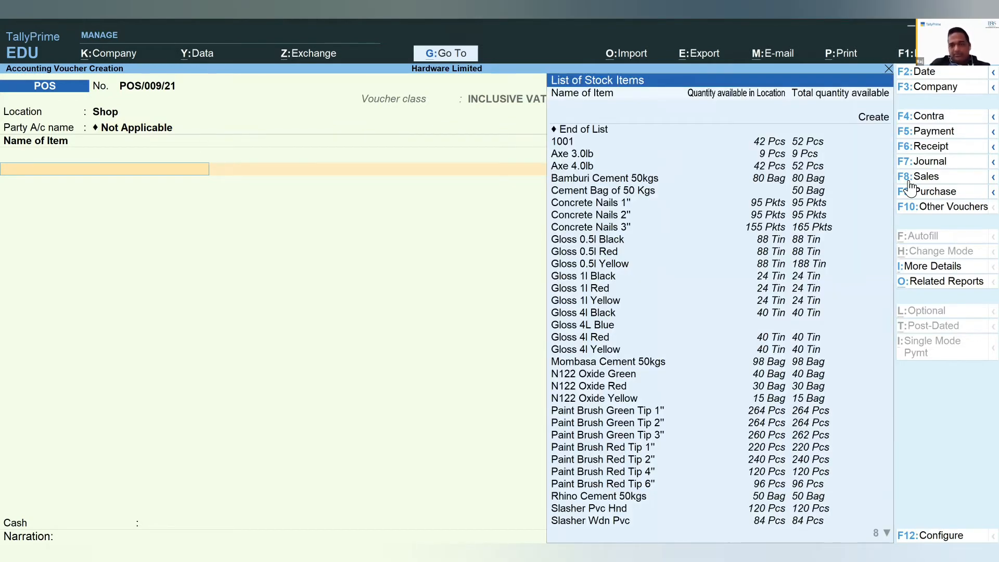
Add Axe 4.0lb to the POS sale with a quantity of 10 Pcs at the price list rate.
{"action": "key", "text": "Down"}
{"action": "key", "text": "Down"}
{"action": "key", "text": "Down"}
{"action": "key", "text": "Down"}
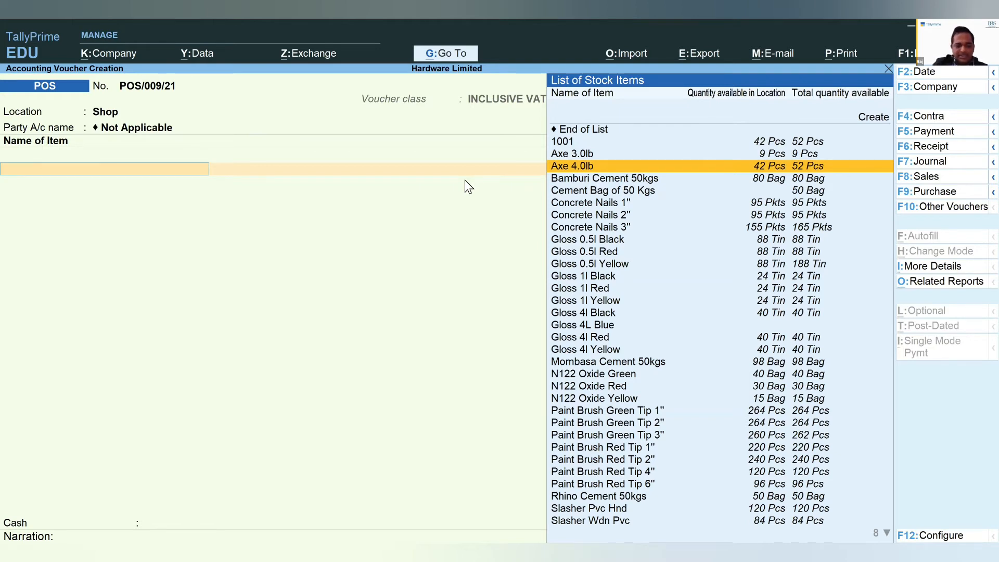
{"action": "key", "text": "Return"}
{"action": "type", "text": "10"}
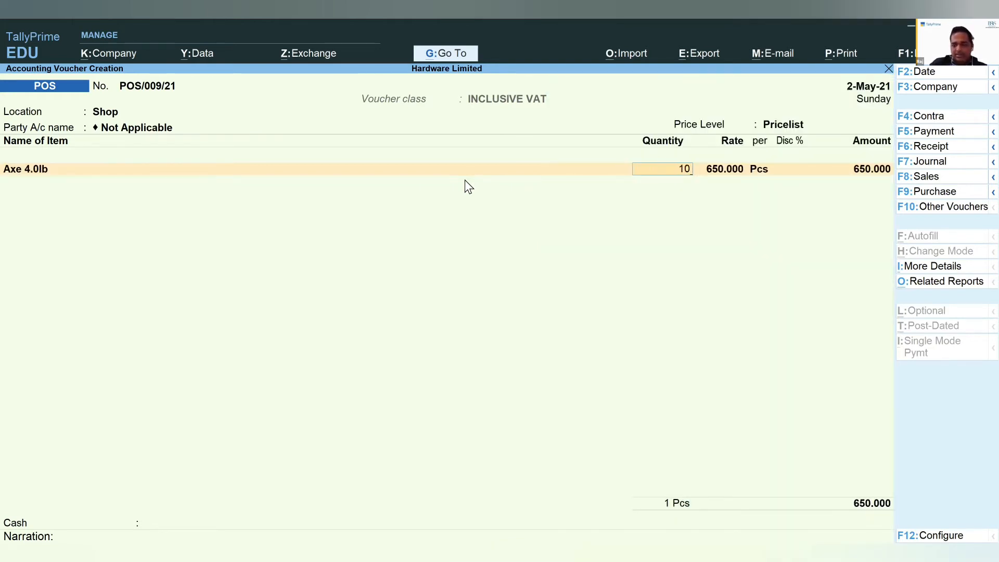
{"action": "key", "text": "Return"}
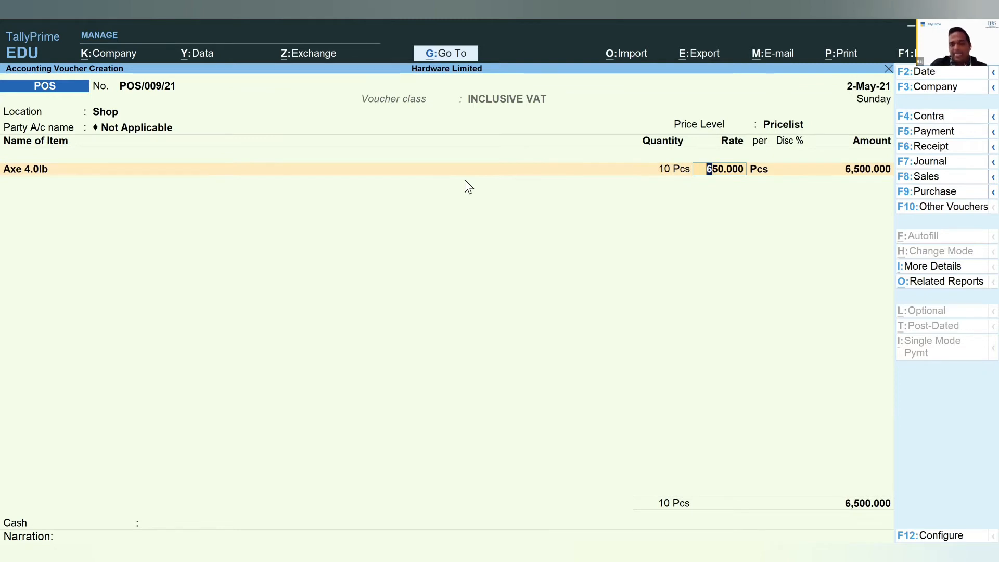
{"action": "key", "text": "Return"}
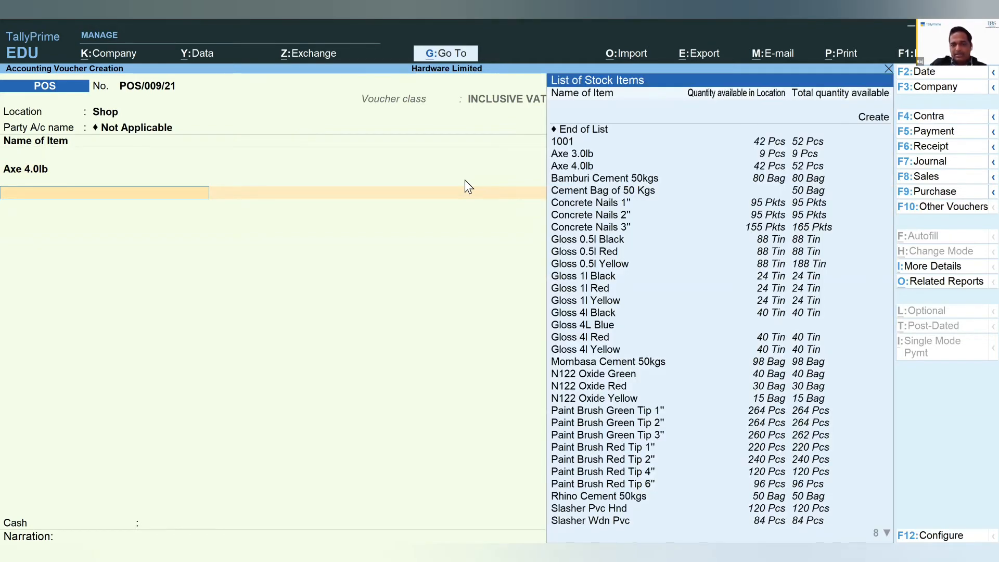
Add 1 Bag of Bamburi Cement 50kgs at the price list rate and end the item list.
{"action": "key", "text": "Down"}
{"action": "key", "text": "Down"}
{"action": "key", "text": "Down"}
{"action": "key", "text": "Down"}
{"action": "key", "text": "Down"}
{"action": "key", "text": "Return"}
{"action": "key", "text": "Return"}
{"action": "key", "text": "Return"}
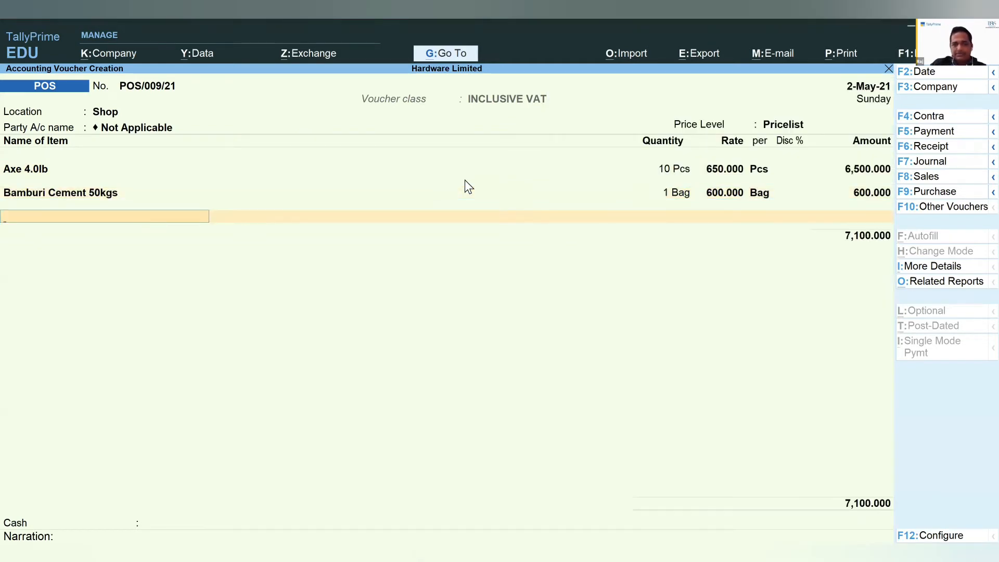
{"action": "key", "text": "Return"}
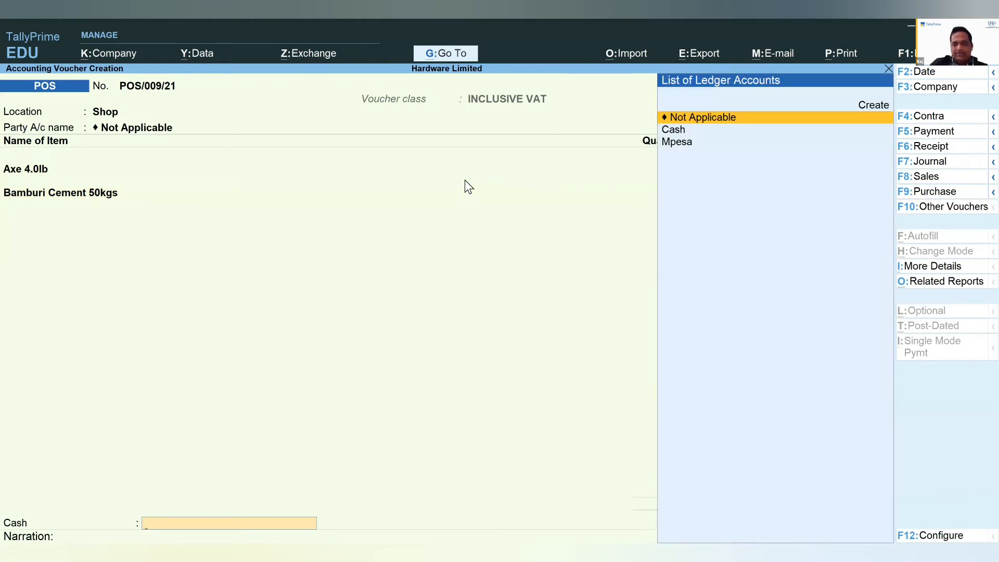
{"action": "key", "text": "BackSpace"}
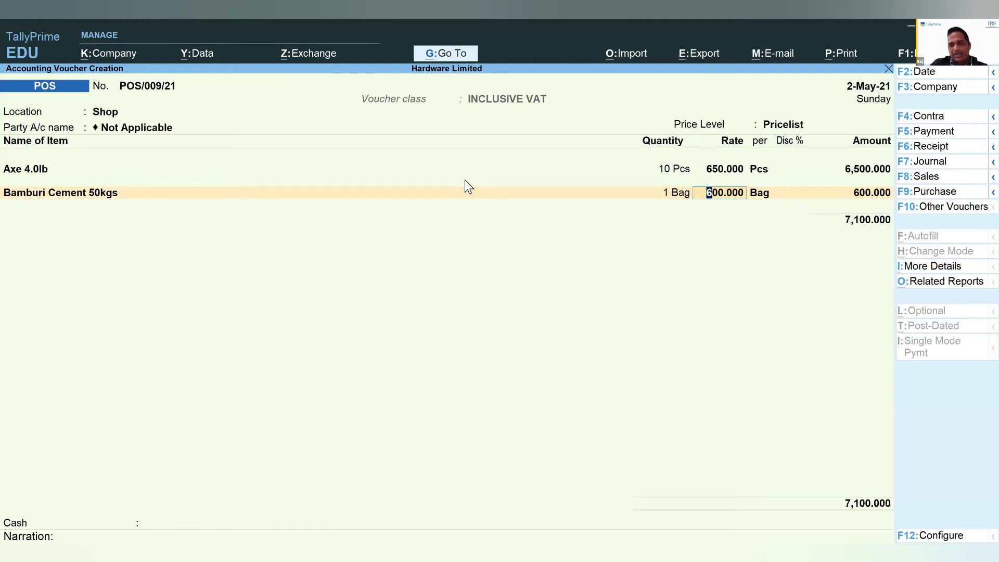
{"action": "key", "text": "Return"}
{"action": "key", "text": "Return"}
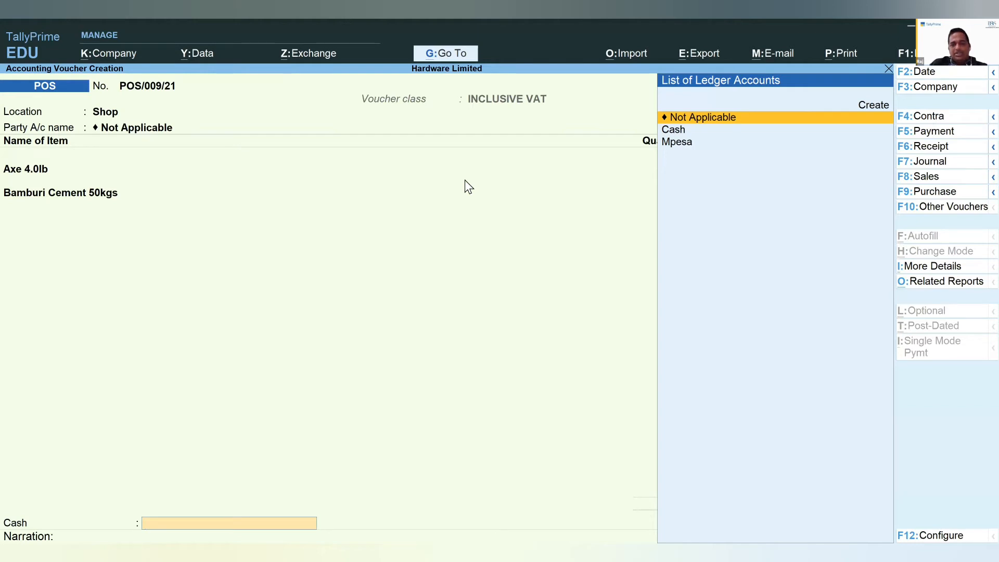
Allocate the full payment to the Cash ledger and set the cash tendered to 7500.
{"action": "key", "text": "Down"}
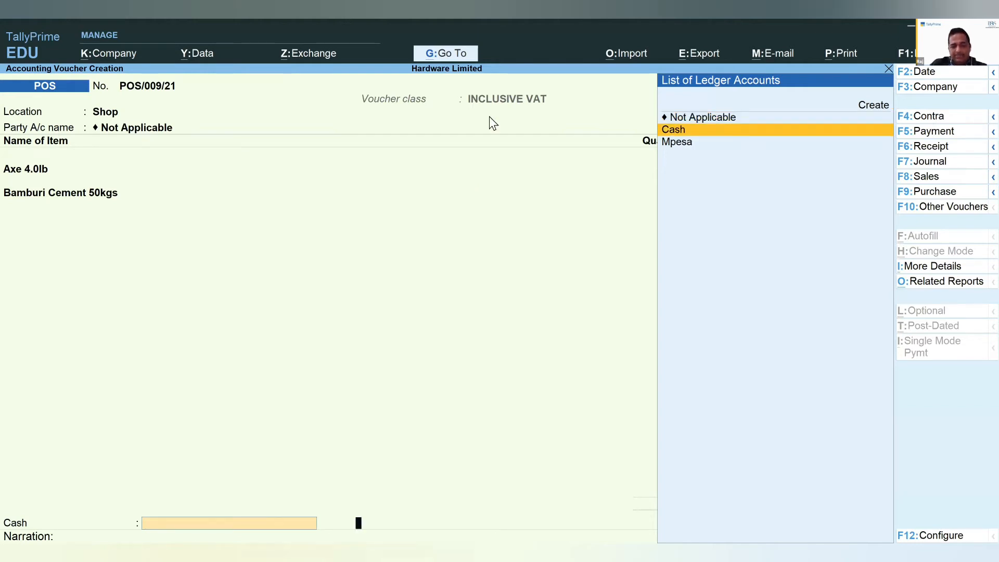
{"action": "key", "text": "Return"}
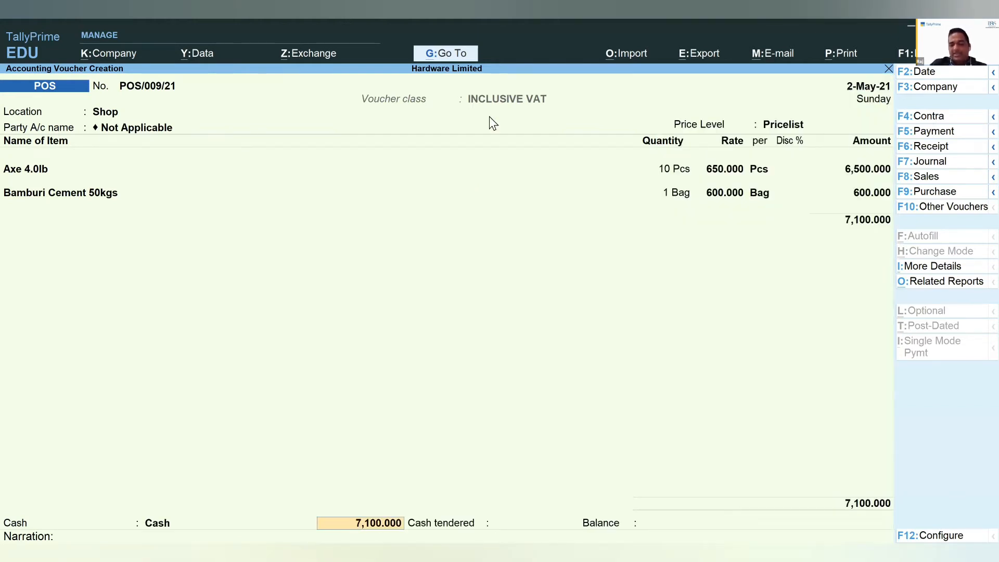
{"action": "key", "text": "Return"}
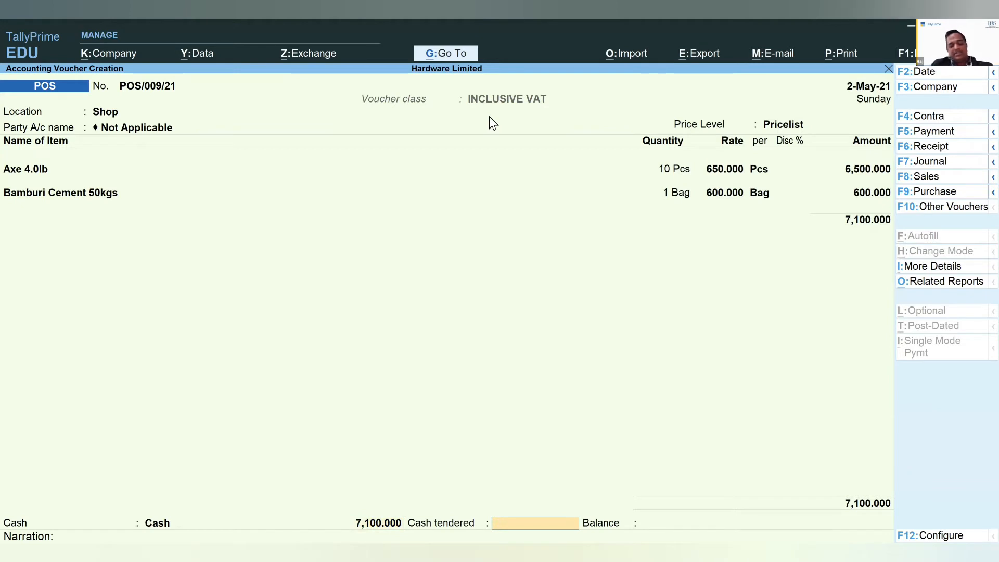
{"action": "type", "text": "7"}
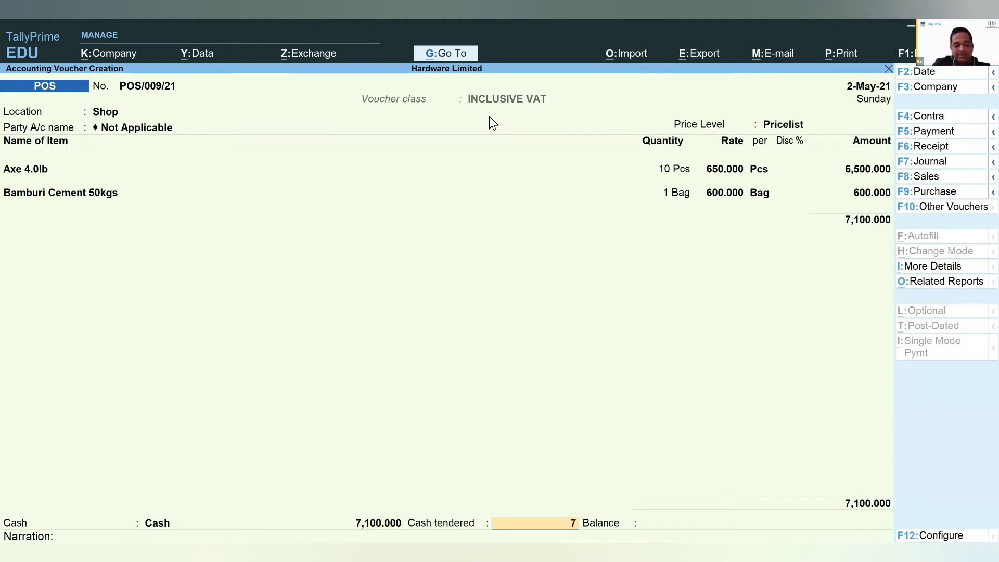
{"action": "type", "text": "5,00"}
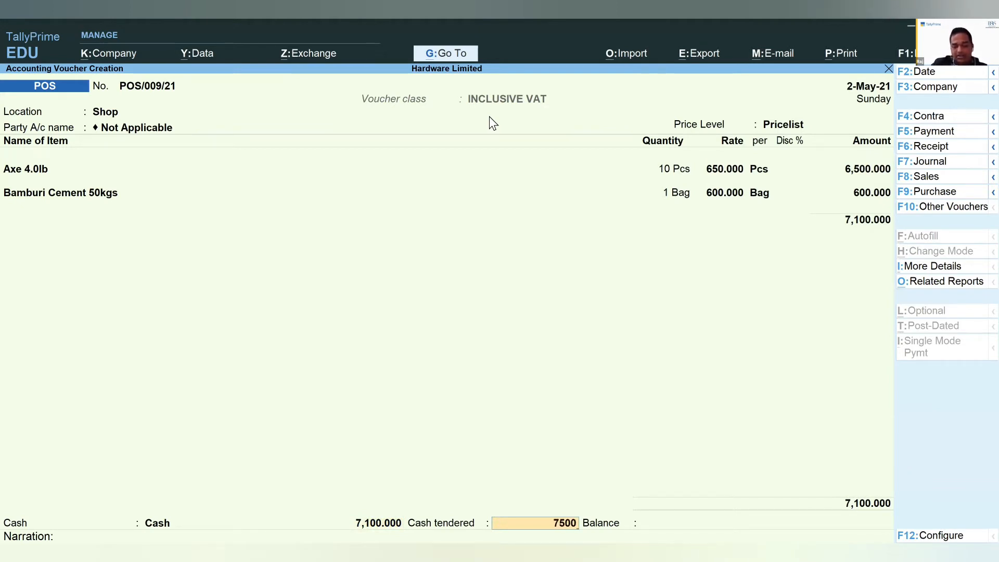
{"action": "type", "text": "0"}
{"action": "key", "text": "Return"}
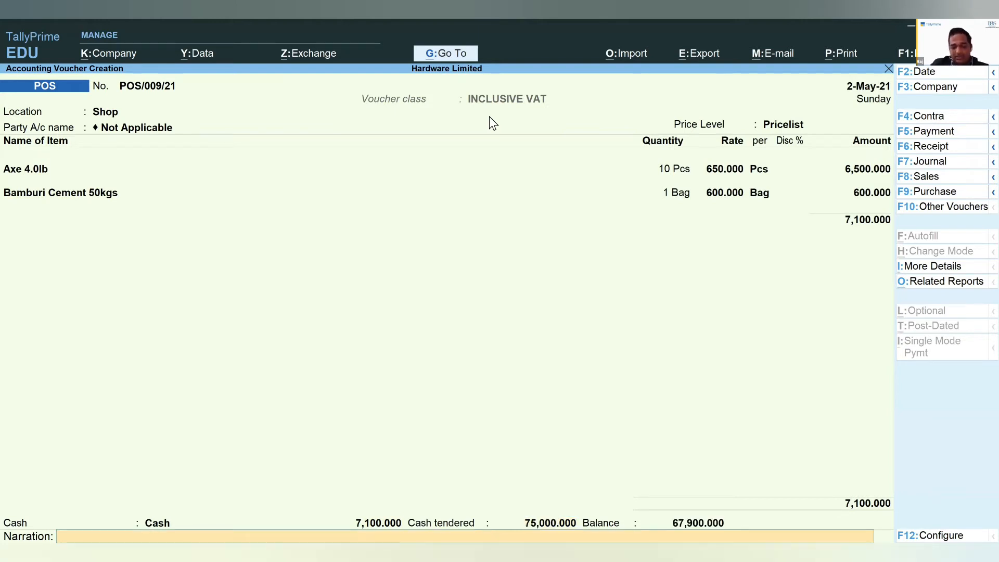
{"action": "key", "text": "BackSpace"}
{"action": "type", "text": "7500"}
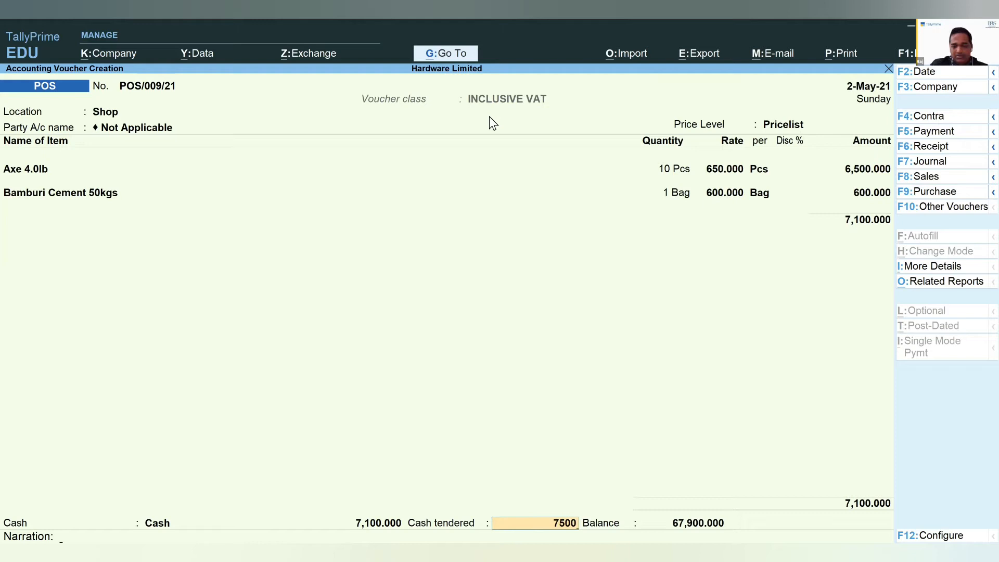
{"action": "key", "text": "Return"}
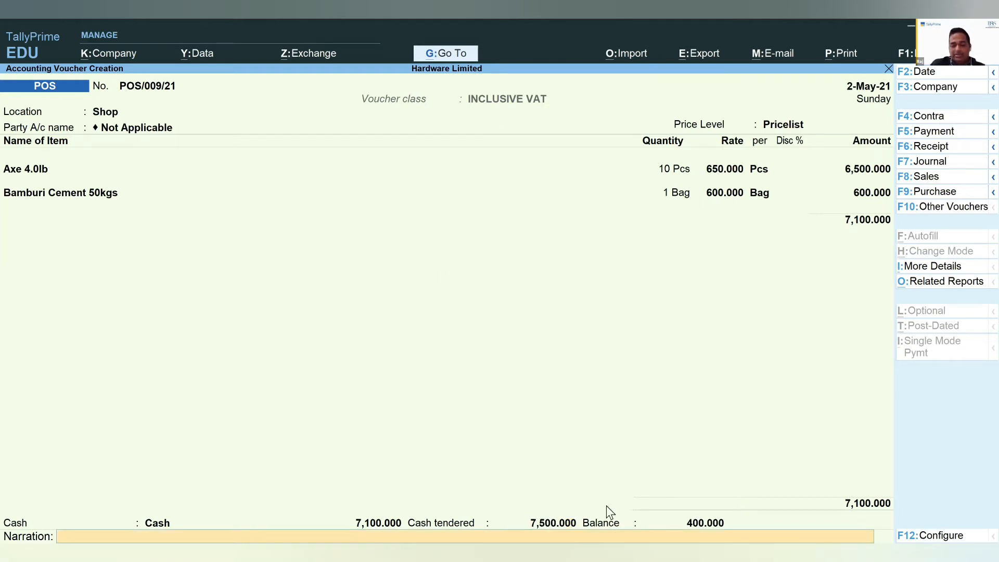
Accept the POS voucher without a narration and preview the cash sale bill, enlarging it to examine the VAT and balance.
{"action": "key", "text": "Return"}
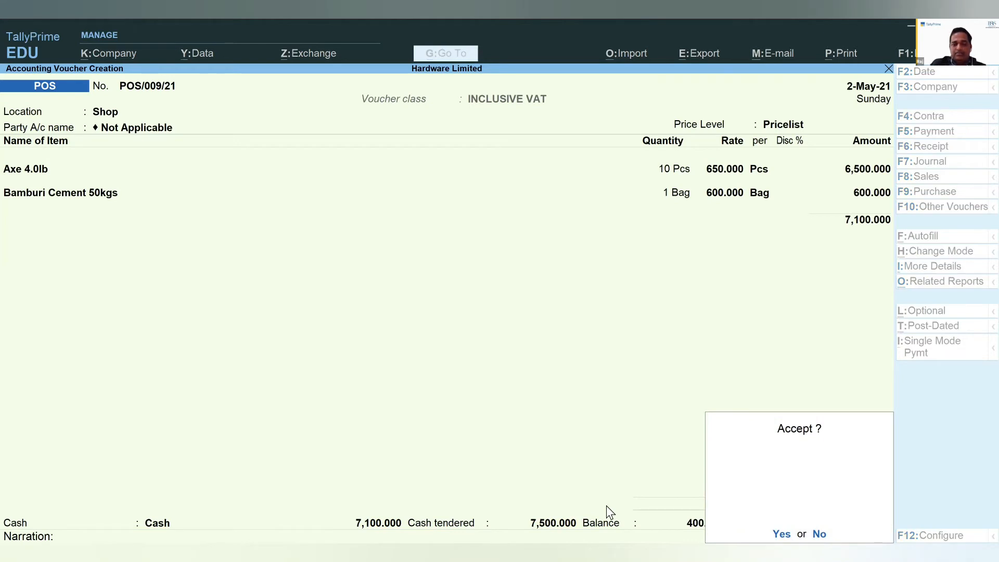
{"action": "key", "text": "Return"}
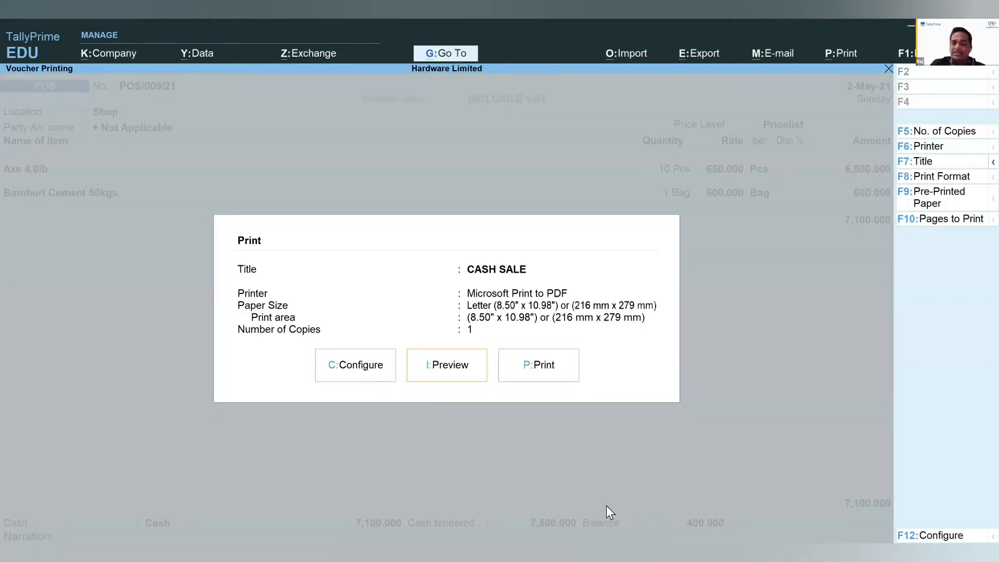
{"action": "key", "text": "Return"}
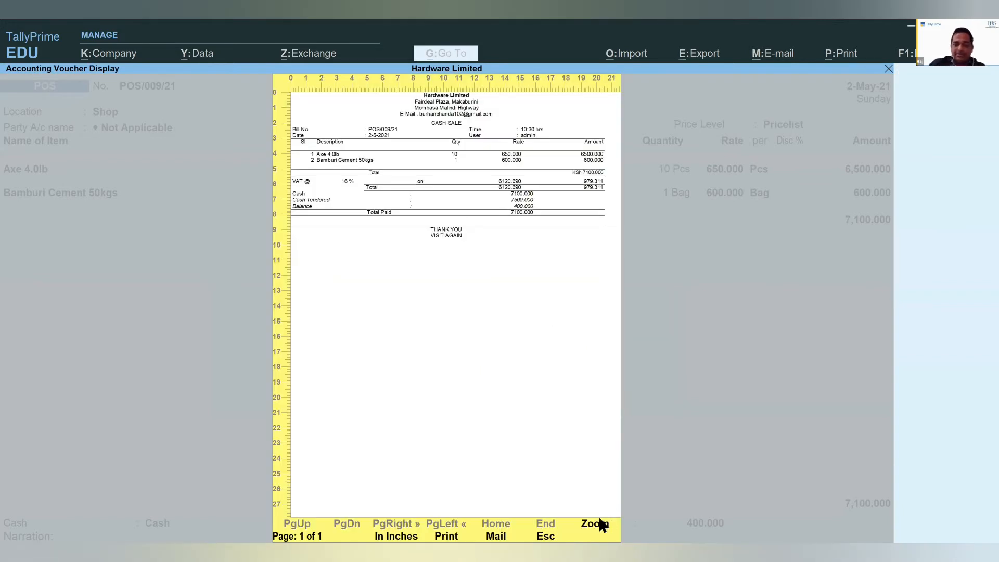
{"action": "left_click", "coordinate": [597, 524]}
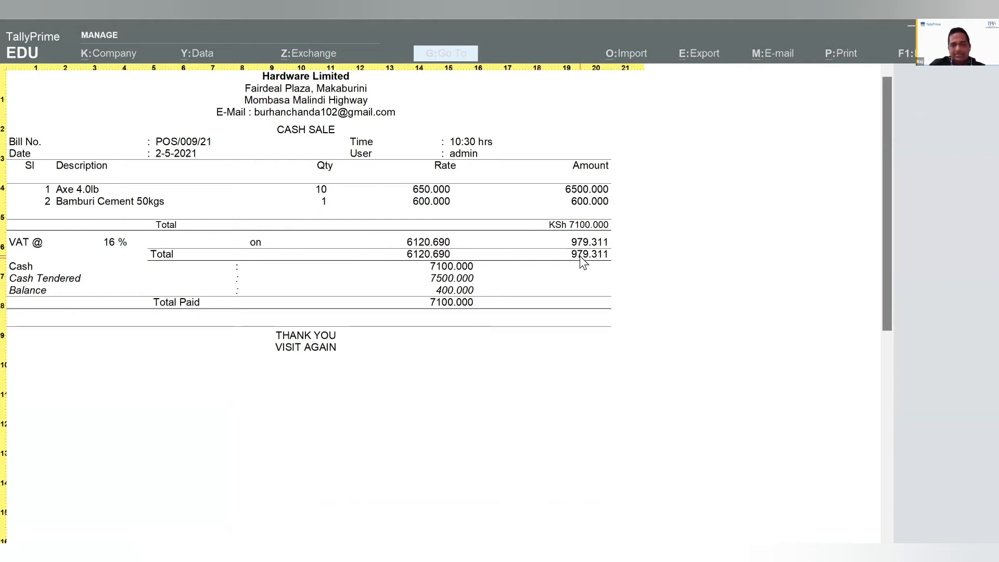
{"action": "left_click", "coordinate": [604, 204]}
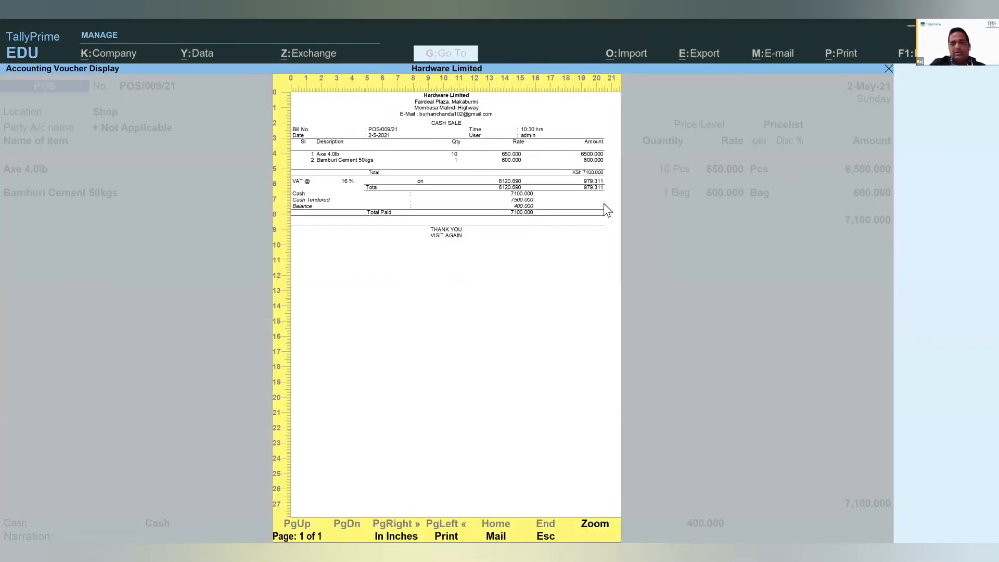
Close the bill preview and quit voucher creation to return to the Gateway of Tally.
{"action": "key", "text": "Escape"}
{"action": "key", "text": "Escape"}
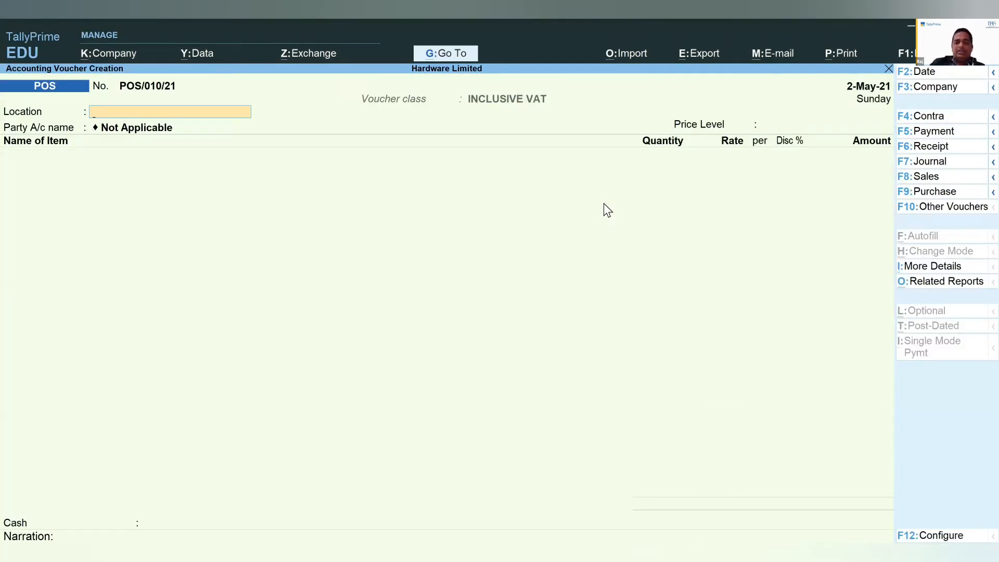
{"action": "key", "text": "Escape"}
{"action": "key", "text": "Return"}
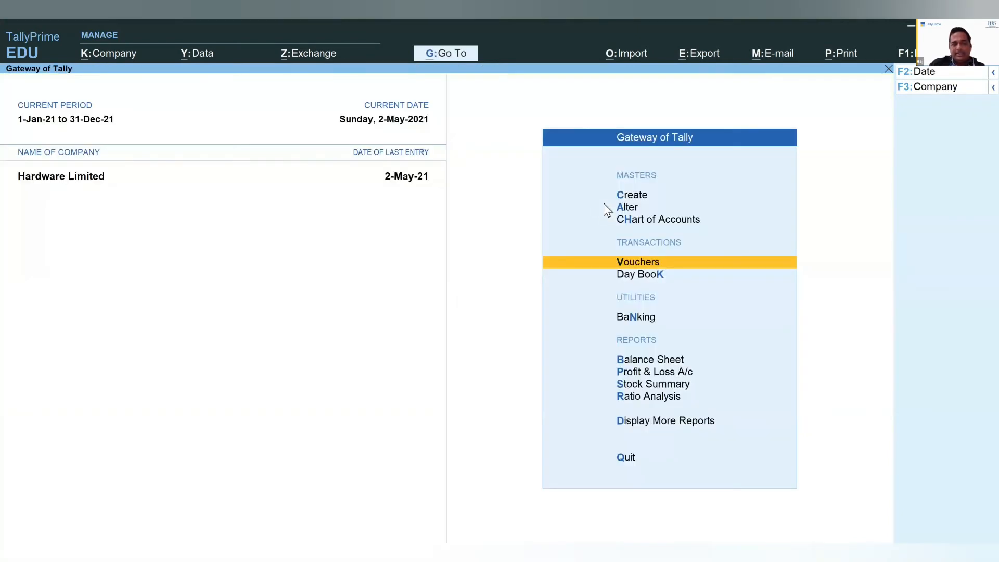
Reopen voucher entry and switch to a sales voucher of type Credit Sale with the class Inclusive VAT.
{"action": "key", "text": "Return"}
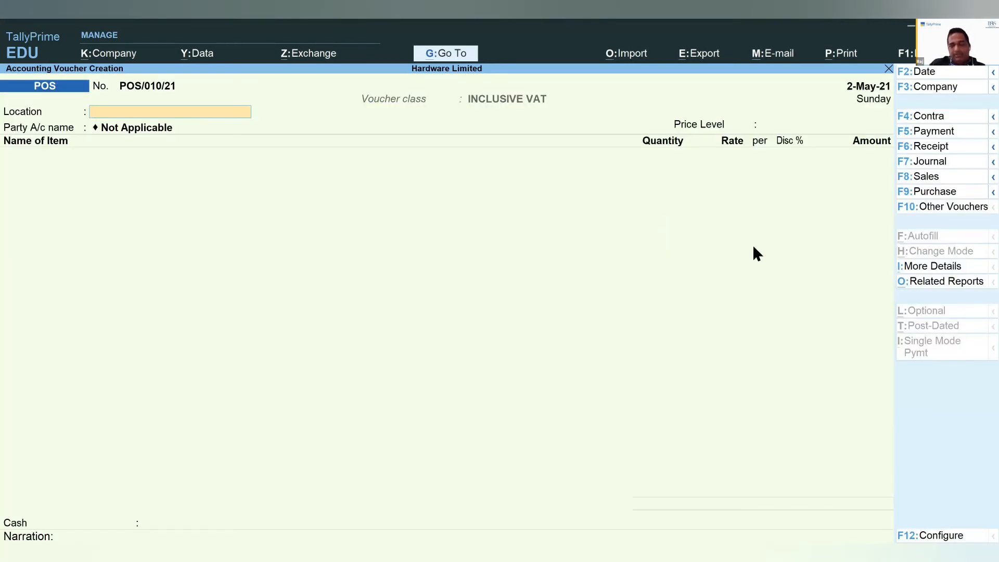
{"action": "left_click", "coordinate": [930, 178]}
{"action": "key", "text": "Up"}
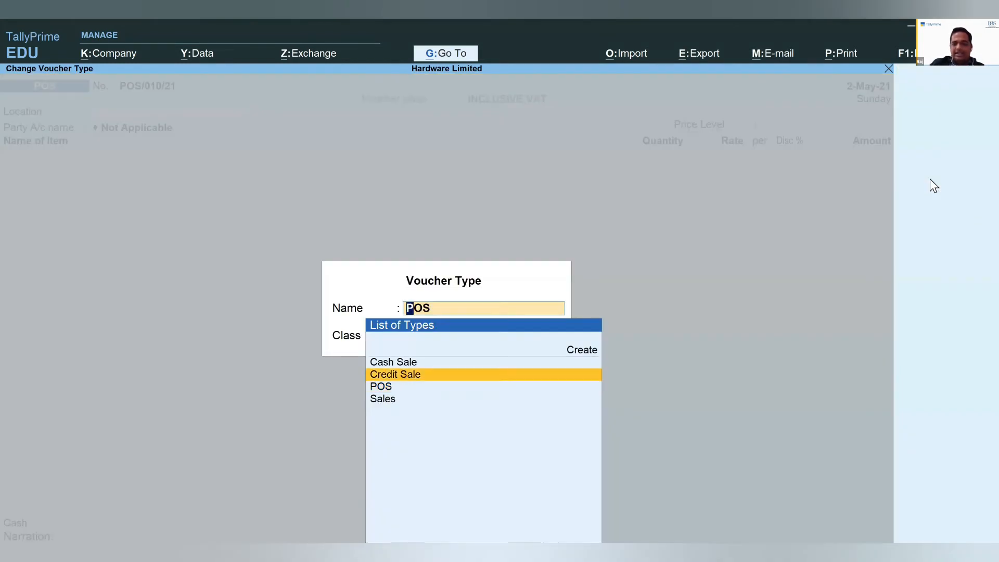
{"action": "key", "text": "Return"}
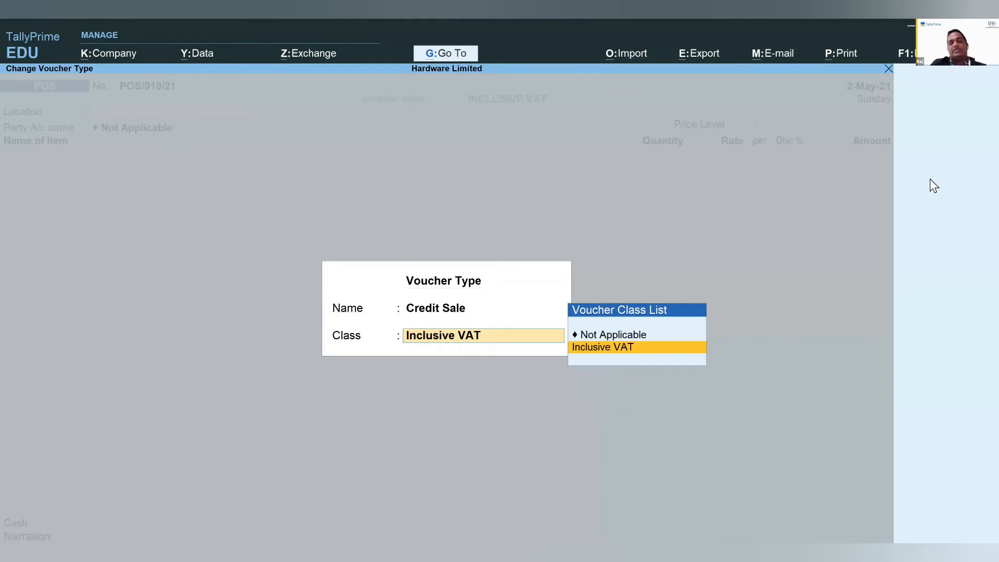
{"action": "key", "text": "Return"}
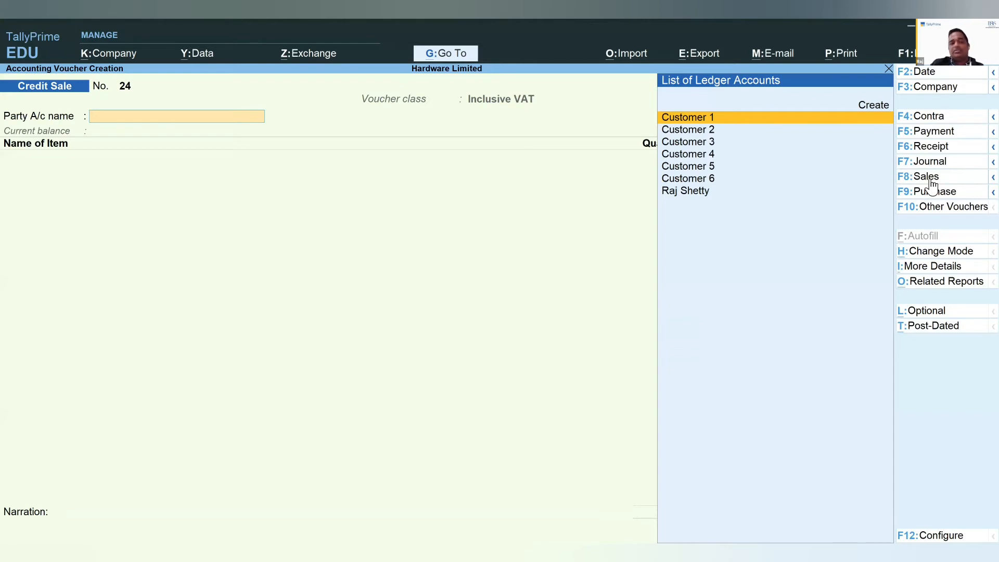
Select Customer 6 as the party account of the credit sale.
{"action": "key", "text": "Down"}
{"action": "key", "text": "Down"}
{"action": "key", "text": "Down"}
{"action": "key", "text": "Down"}
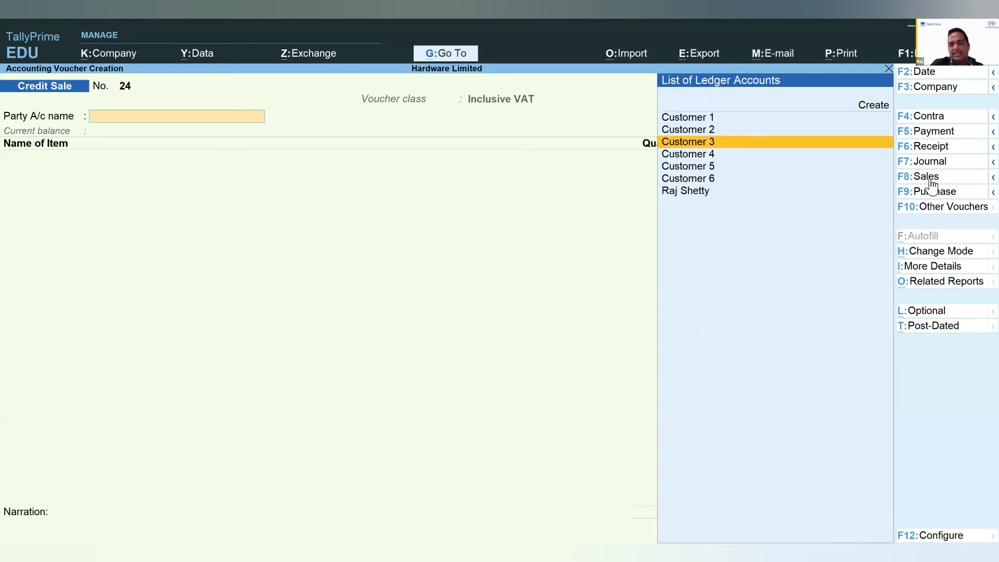
{"action": "key", "text": "Down"}
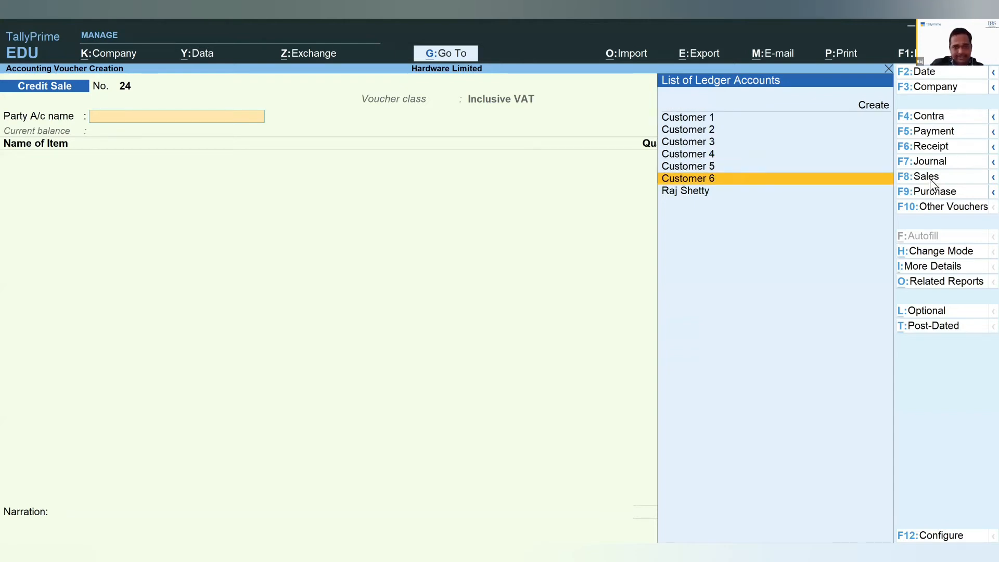
{"action": "key", "text": "Return"}
Pass through the dispatch and party details without entries and set the credit sale's price level to Pricelist.
{"action": "key", "text": "Return"}
{"action": "key", "text": "Return"}
{"action": "key", "text": "Return"}
{"action": "key", "text": "Return"}
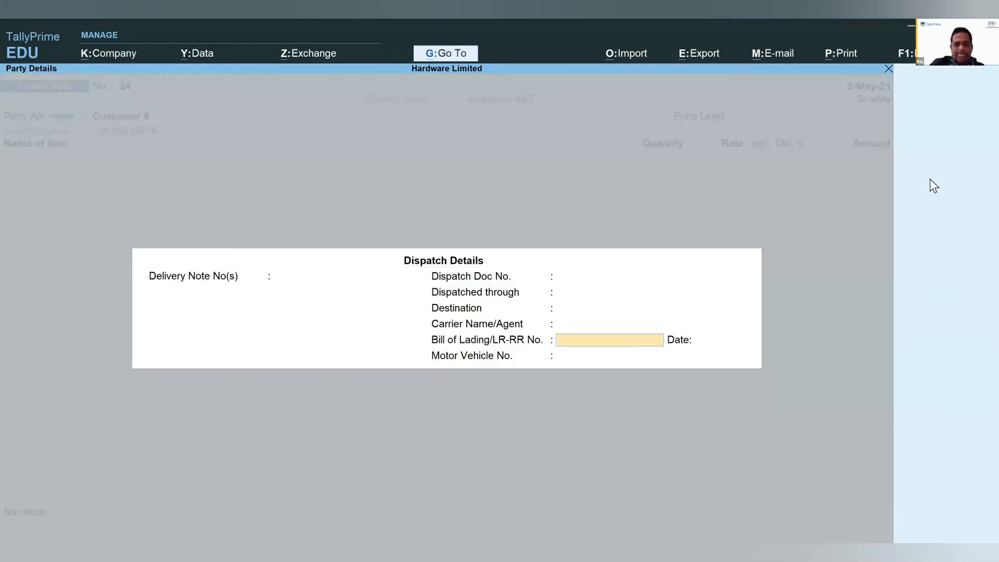
{"action": "key", "text": "Return"}
{"action": "key", "text": "Return"}
{"action": "key", "text": "Return"}
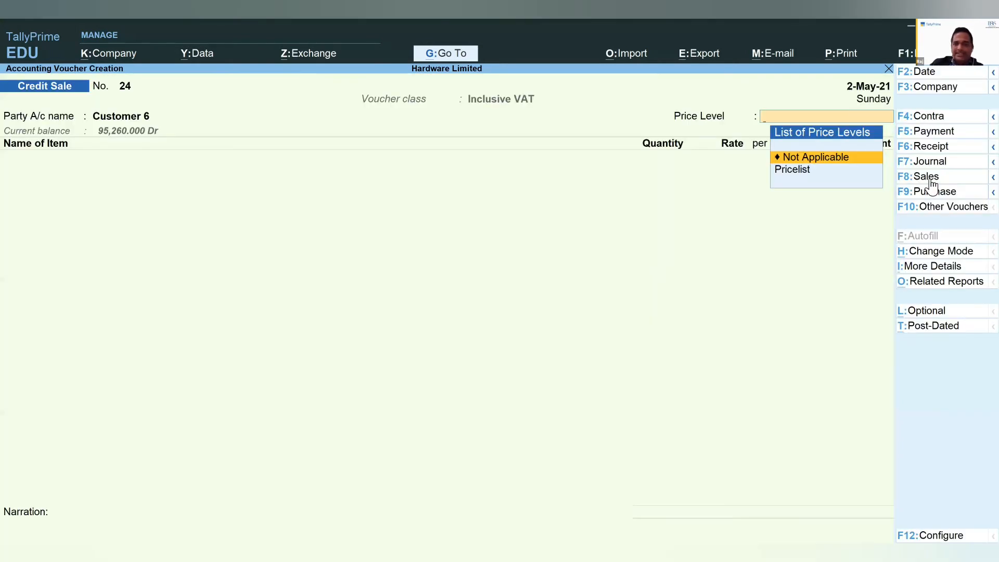
{"action": "key", "text": "Down"}
{"action": "key", "text": "Return"}
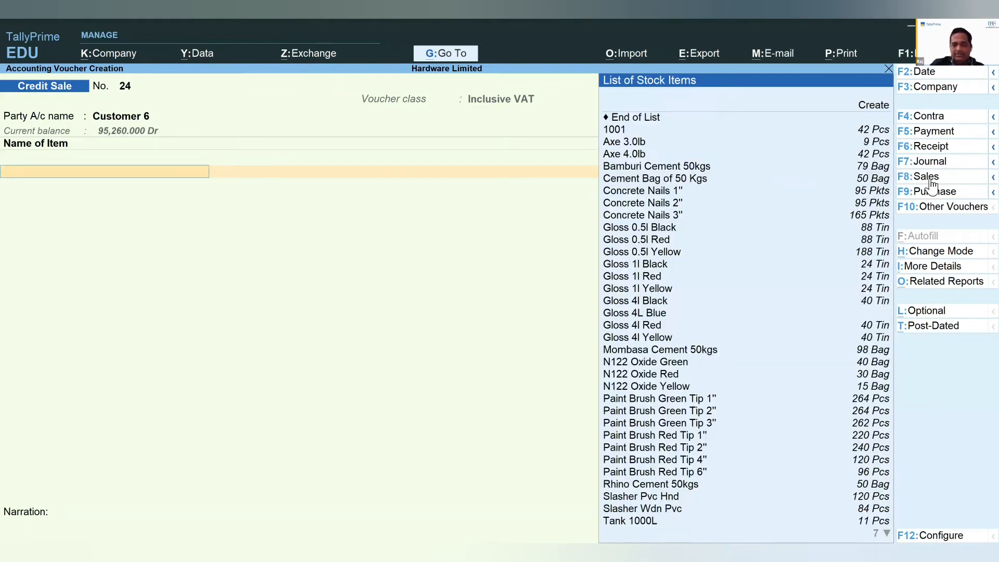
Add 10 Pcs of Paint Brush Green Tip 1" from the Shop location to the credit sale.
{"action": "type", "text": "p"}
{"action": "key", "text": "Return"}
{"action": "key", "text": "Return"}
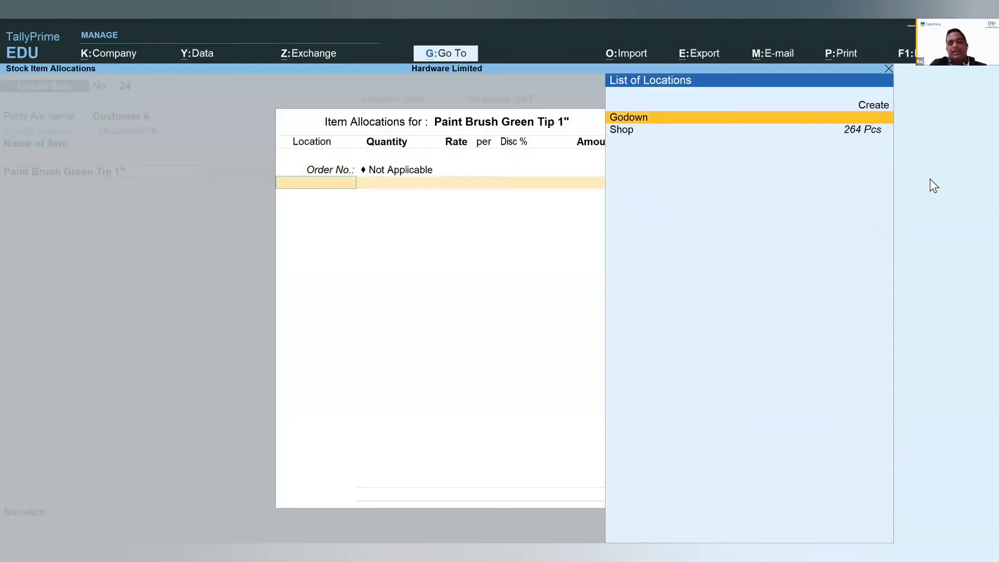
{"action": "key", "text": "Down"}
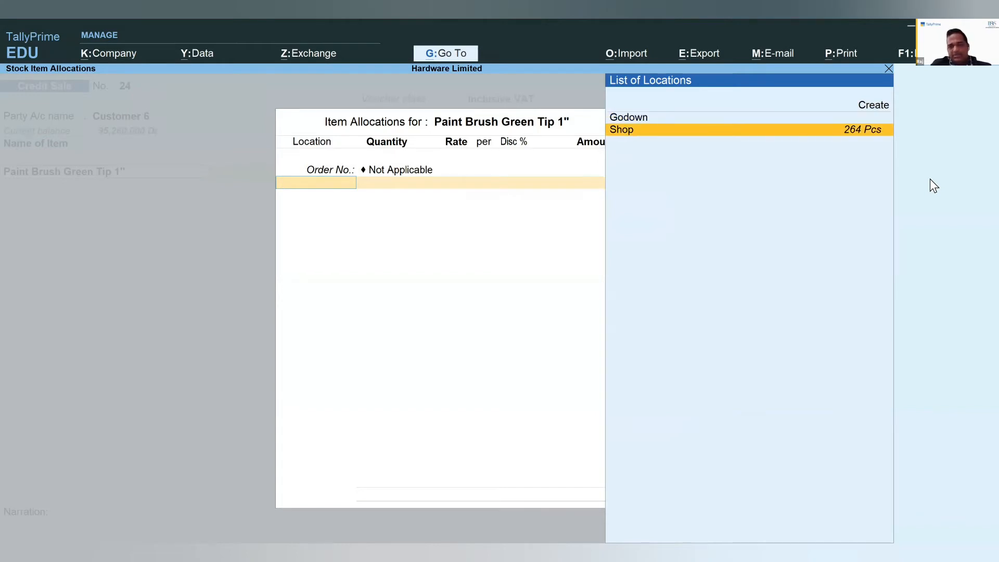
{"action": "key", "text": "Return"}
{"action": "type", "text": "10"}
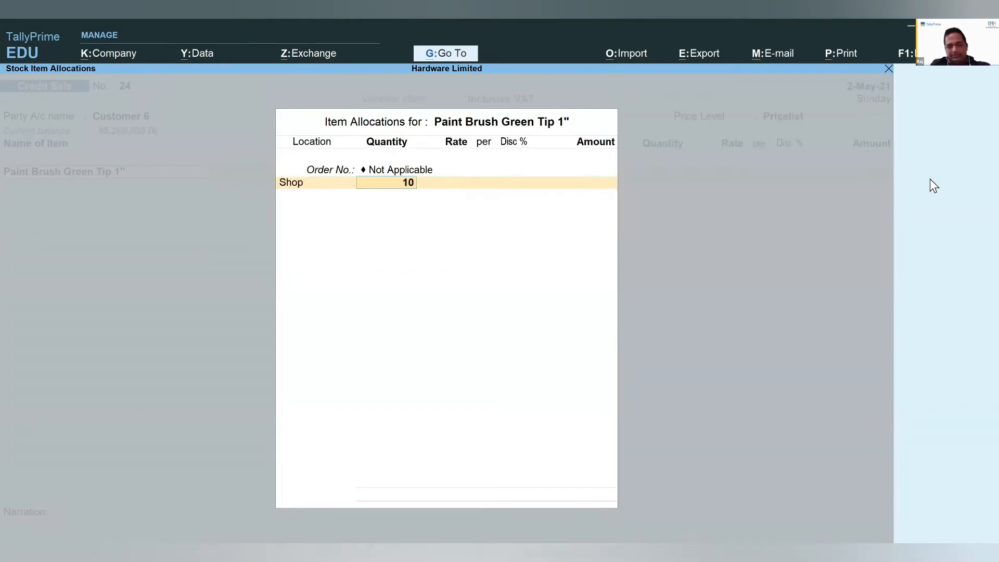
{"action": "key", "text": "Return"}
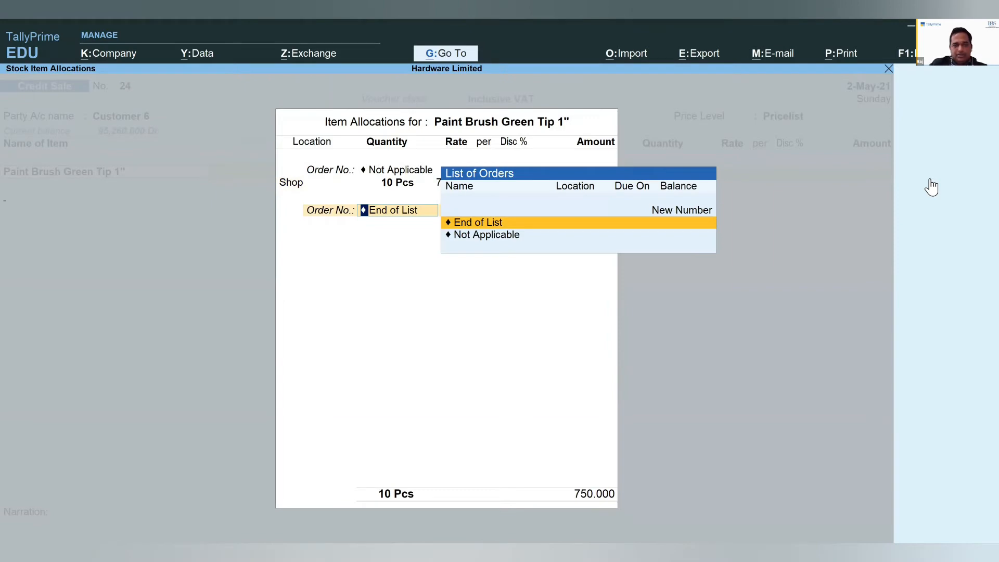
{"action": "key", "text": "Return"}
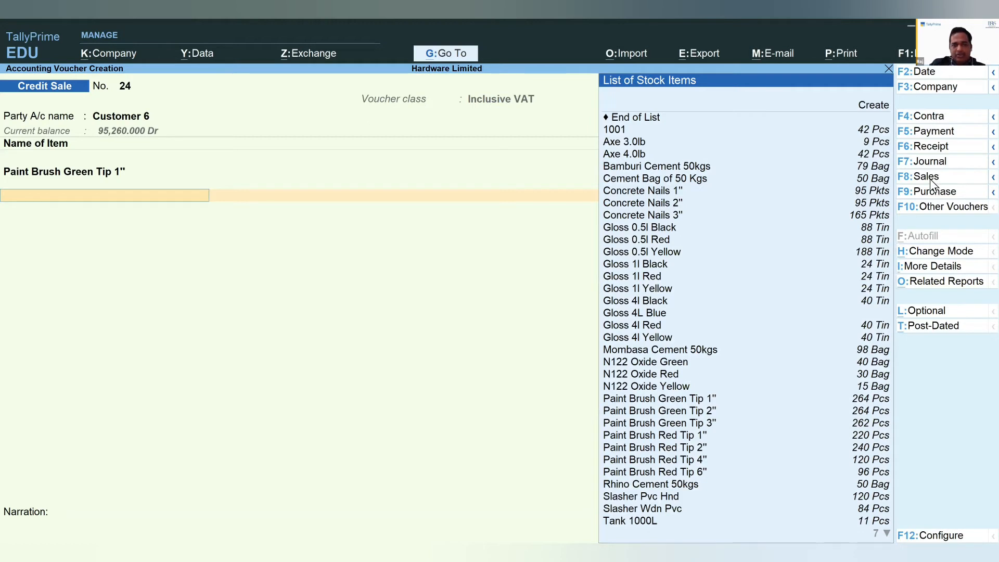
Add 1 Pcs of Axe 4.0lb from the Shop location as the credit sale's second item.
{"action": "key", "text": "Down"}
{"action": "key", "text": "Down"}
{"action": "key", "text": "Down"}
{"action": "key", "text": "Return"}
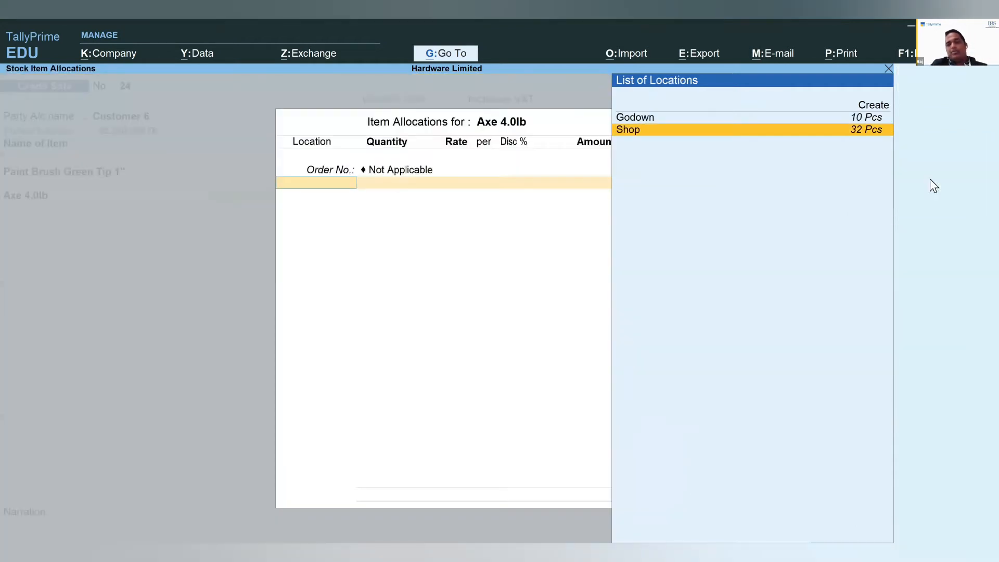
{"action": "key", "text": "Up"}
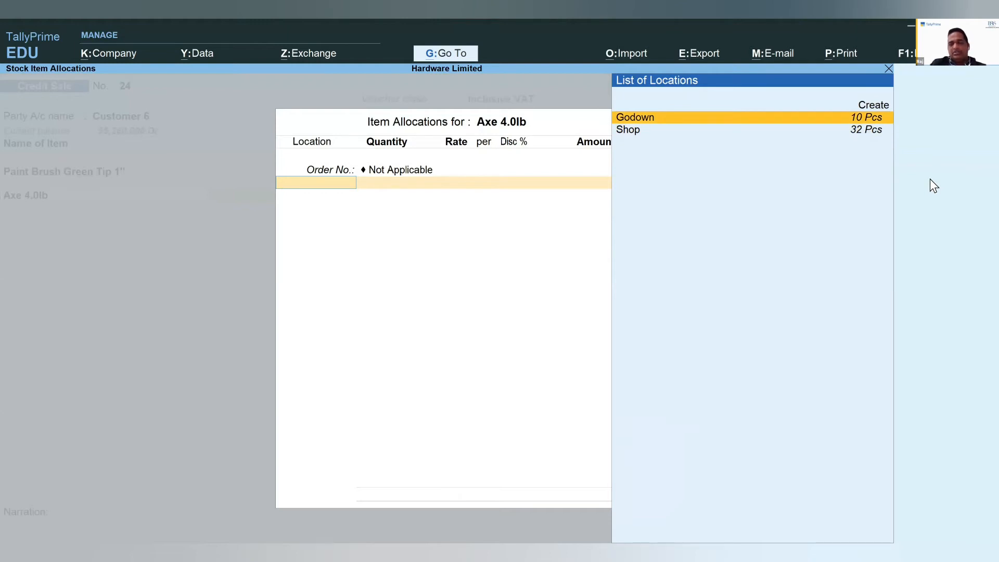
{"action": "key", "text": "Down"}
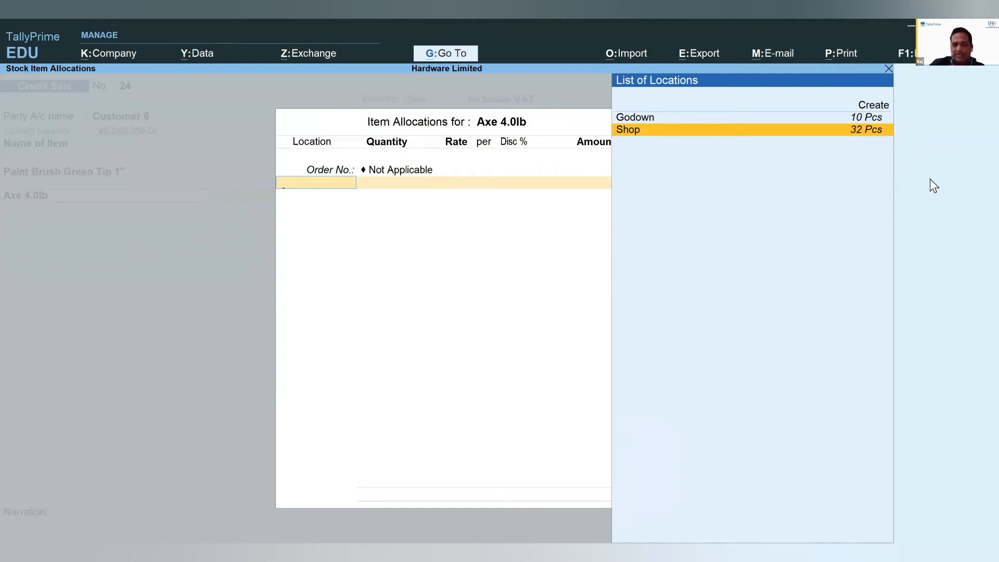
{"action": "key", "text": "Return"}
{"action": "type", "text": "1"}
{"action": "key", "text": "Return"}
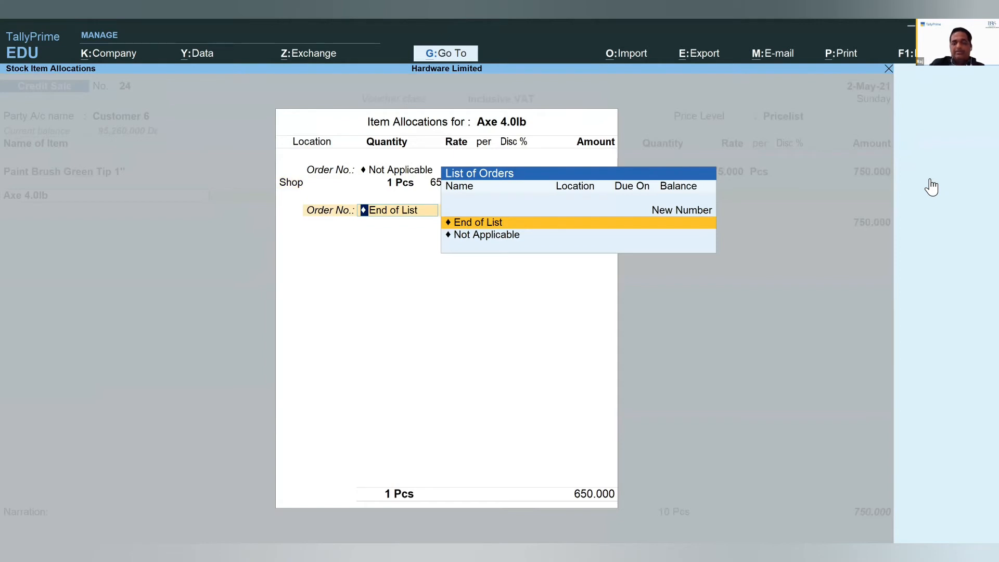
{"action": "key", "text": "Return"}
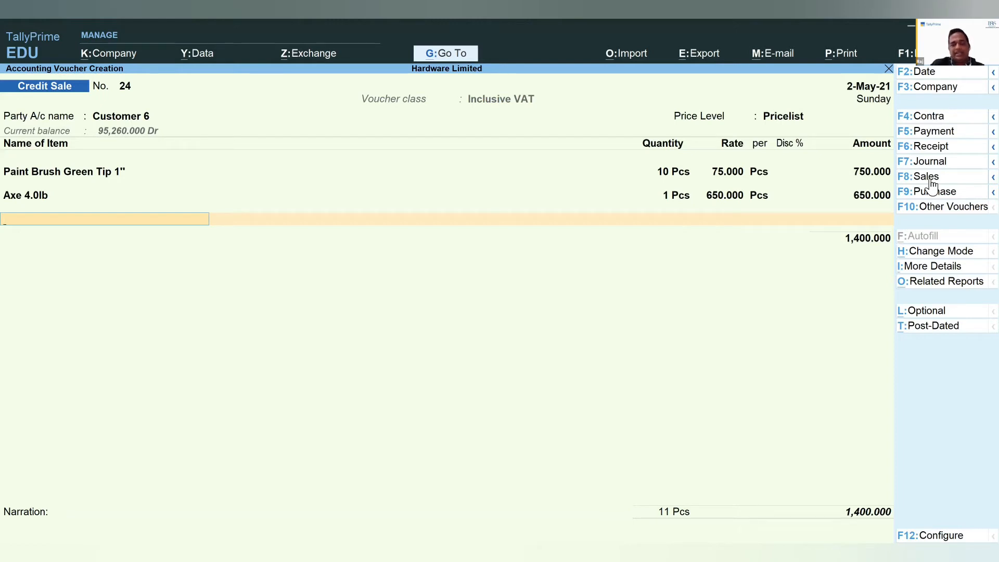
Accept Customer 6's bill-wise details as New Ref 24 with 30 days credit and save the credit sale voucher.
{"action": "key", "text": "Return"}
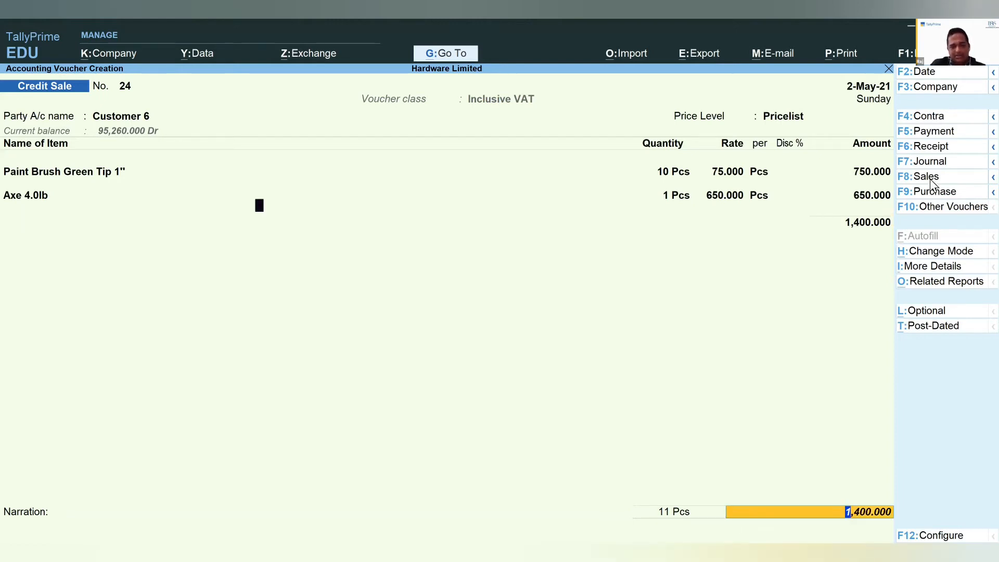
{"action": "key", "text": "Return"}
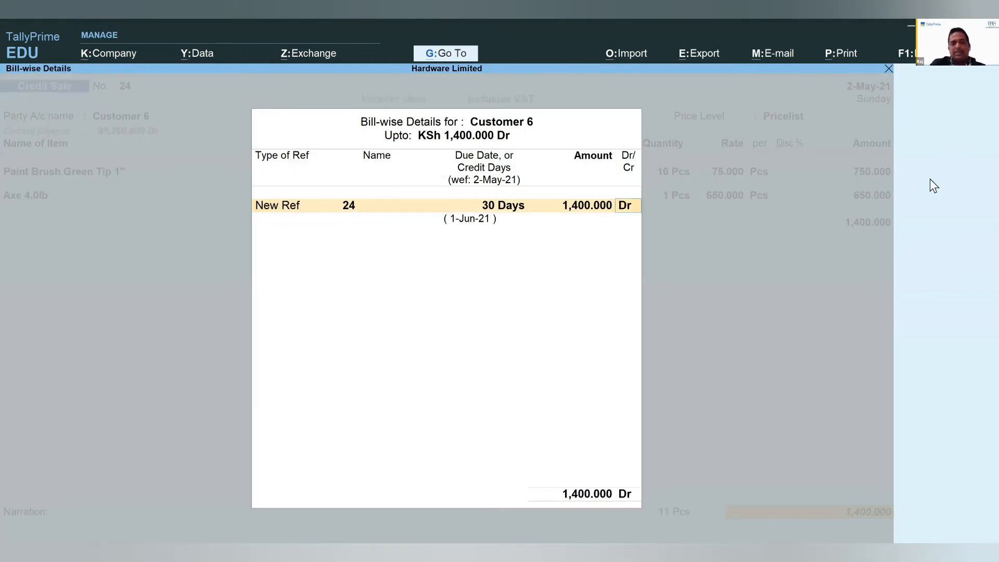
{"action": "key", "text": "Return"}
{"action": "key", "text": "BackSpace"}
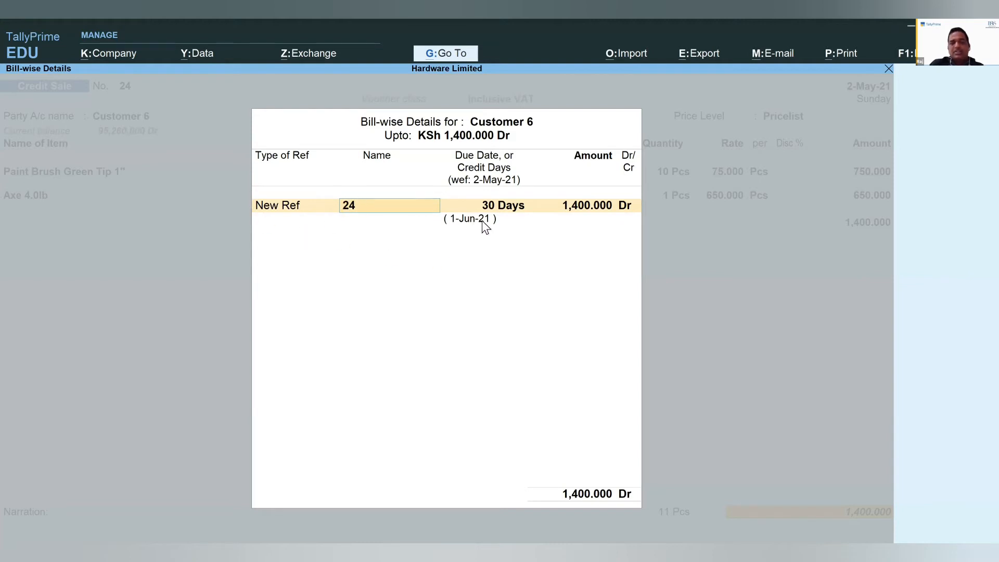
{"action": "key", "text": "Return"}
{"action": "key", "text": "Return"}
{"action": "key", "text": "Return"}
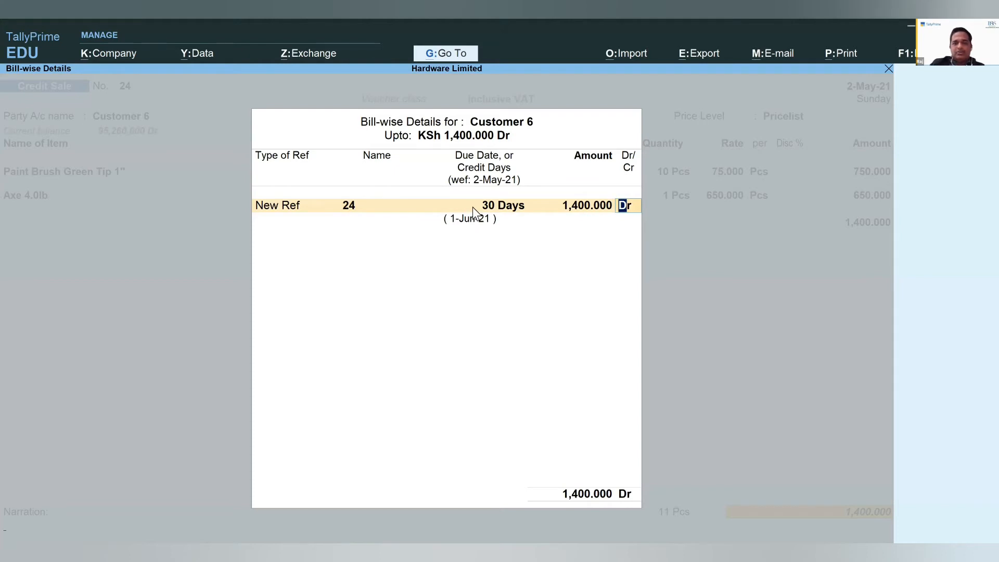
{"action": "key", "text": "Return"}
{"action": "key", "text": "Return"}
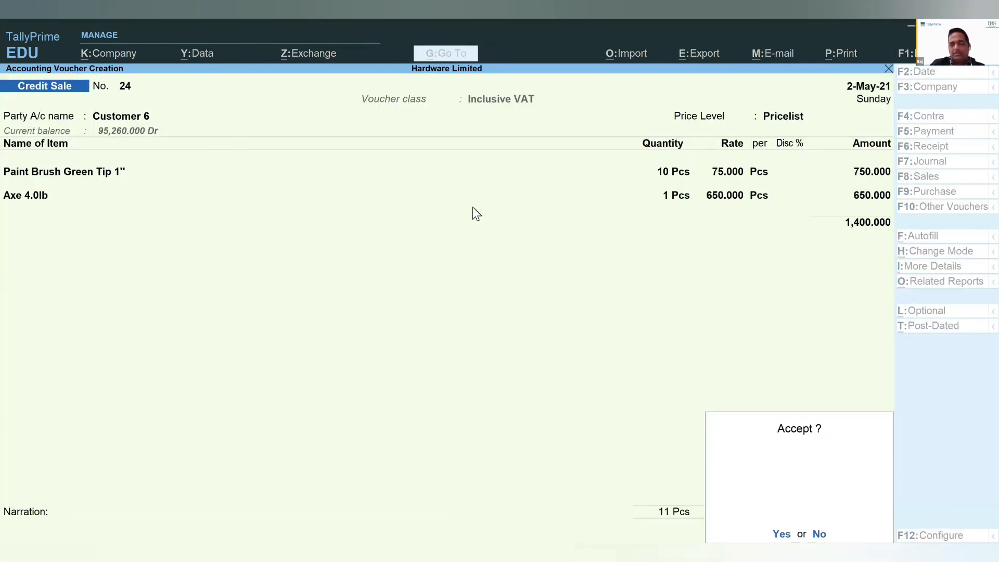
{"action": "key", "text": "Return"}
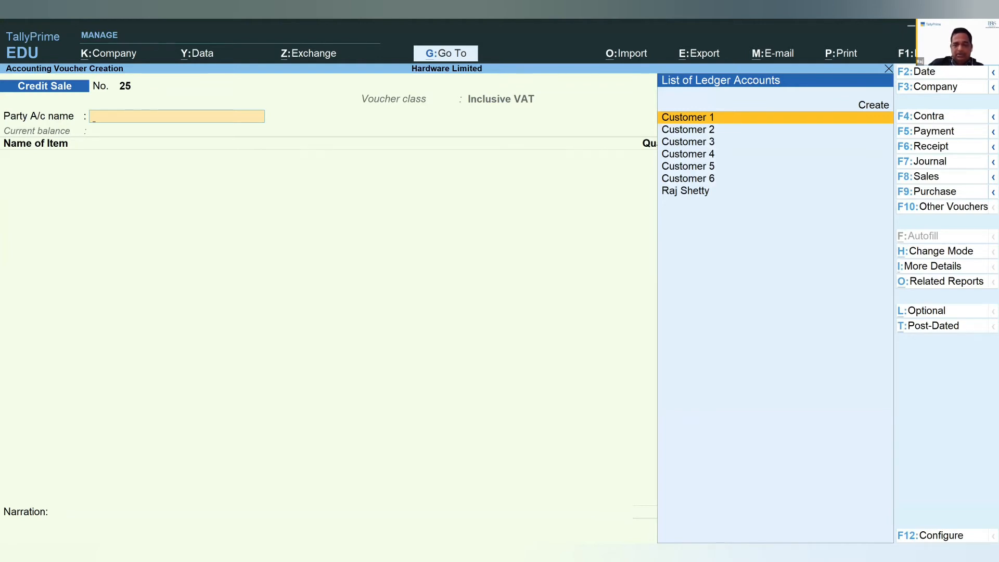
Quit the new blank credit sale voucher and return to the Gateway of Tally.
{"action": "key", "text": "alt+Tab"}
{"action": "key", "text": "alt+Tab"}
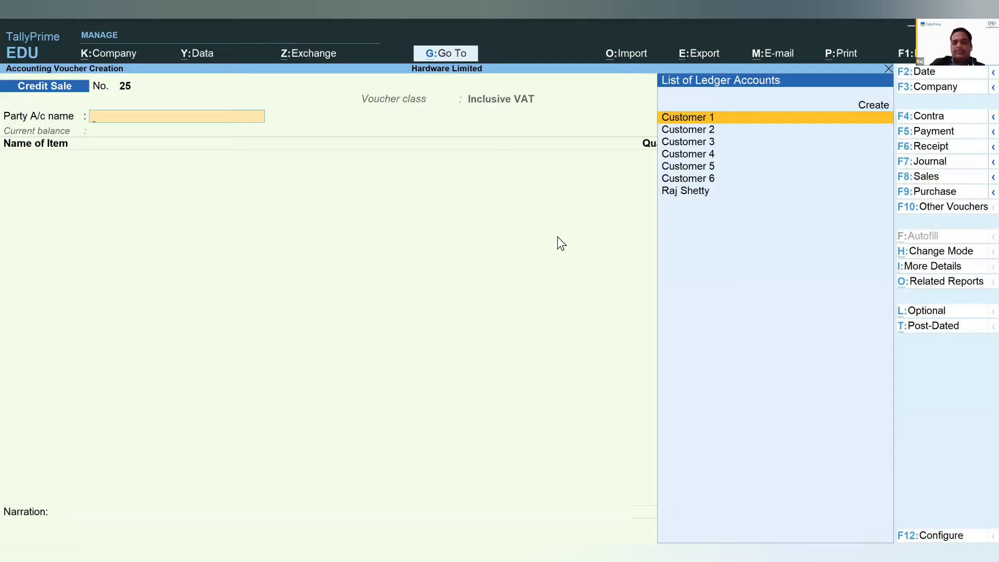
{"action": "key", "text": "Escape"}
{"action": "key", "text": "y"}
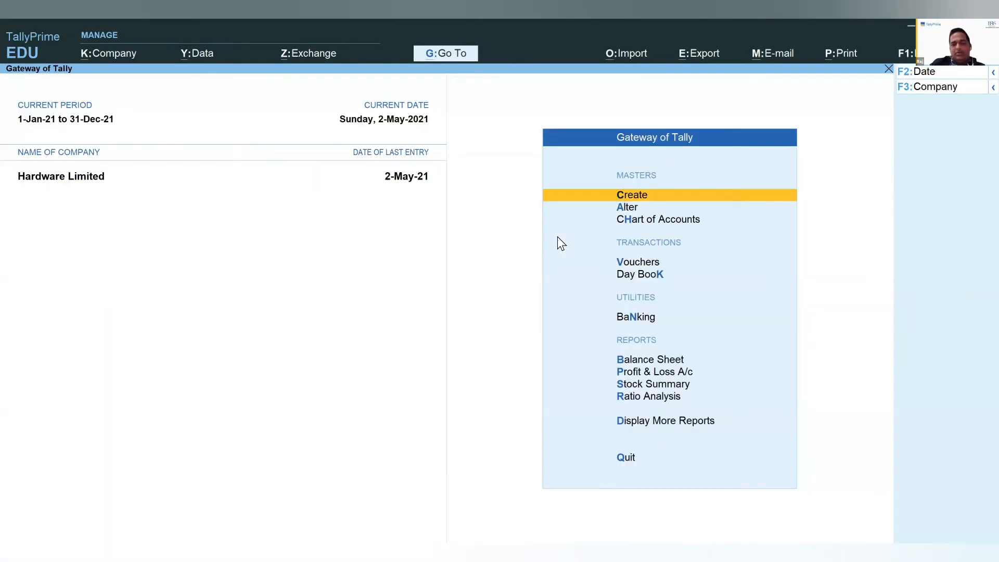
Open the Sales Register from the account books reports.
{"action": "key", "text": "Up"}
{"action": "key", "text": "Up"}
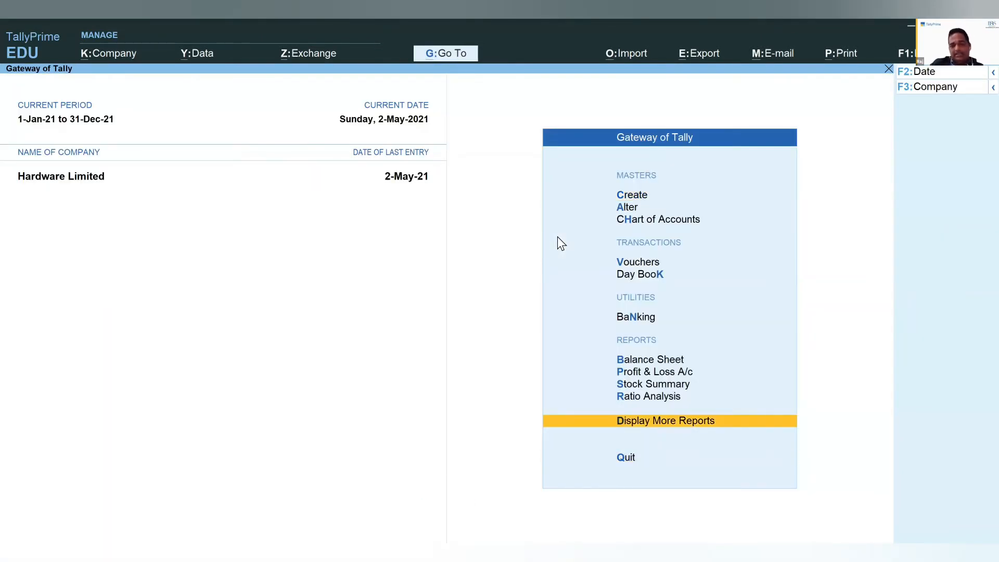
{"action": "key", "text": "Return"}
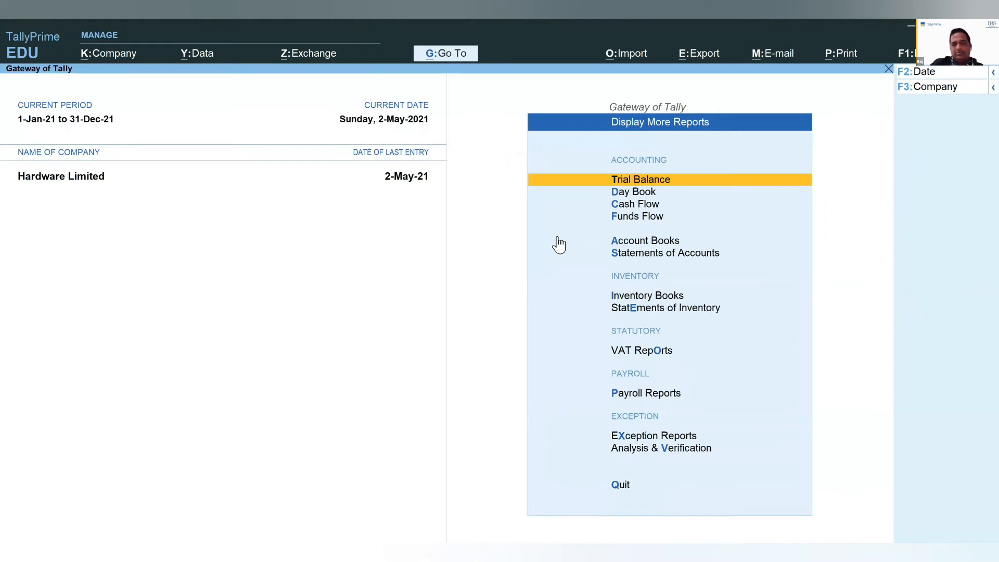
{"action": "key", "text": "Down"}
{"action": "key", "text": "Down"}
{"action": "key", "text": "Down"}
{"action": "key", "text": "Down"}
{"action": "key", "text": "Return"}
{"action": "key", "text": "Down"}
{"action": "key", "text": "Down"}
{"action": "key", "text": "Down"}
{"action": "key", "text": "Down"}
{"action": "key", "text": "Down"}
{"action": "key", "text": "Down"}
{"action": "key", "text": "Down"}
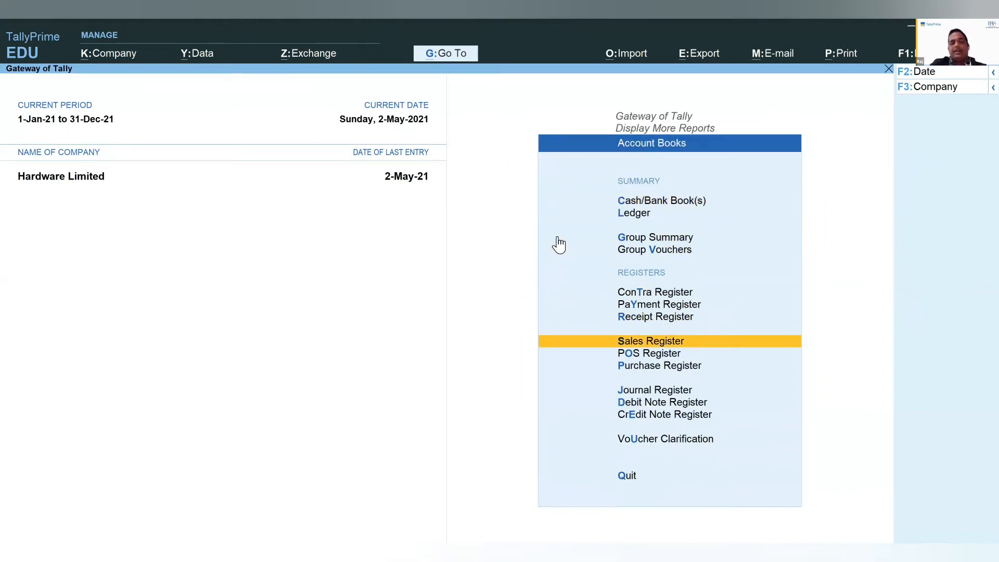
{"action": "key", "text": "Return"}
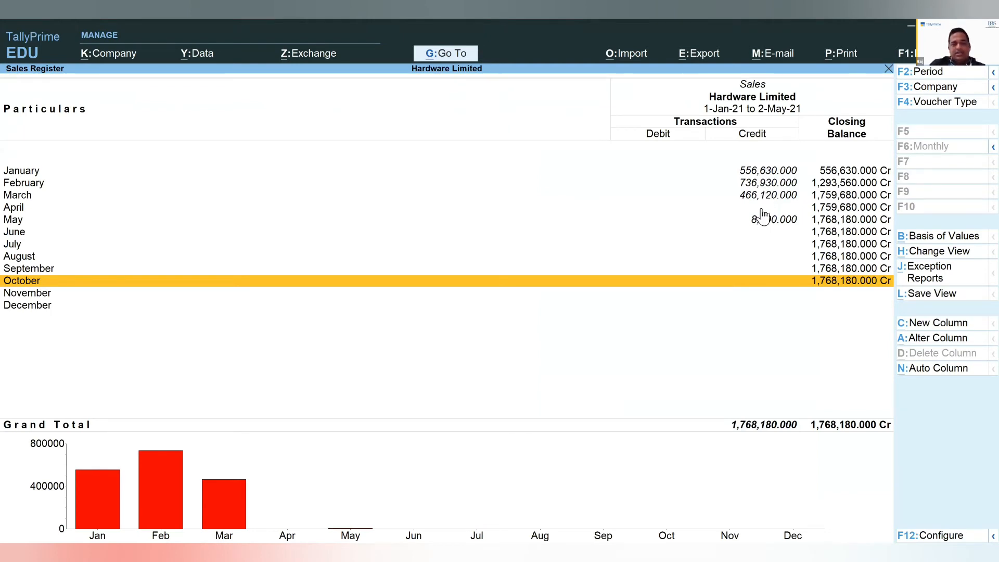
Examine the May, January, February and March sales in the register and return to the Gateway of Tally.
{"action": "left_click", "coordinate": [765, 224]}
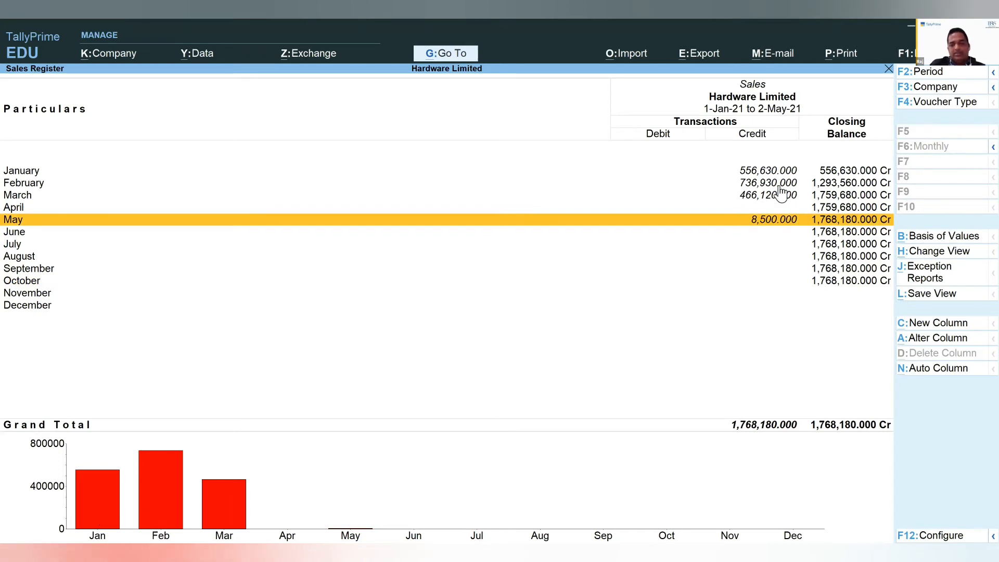
{"action": "left_click", "coordinate": [744, 174]}
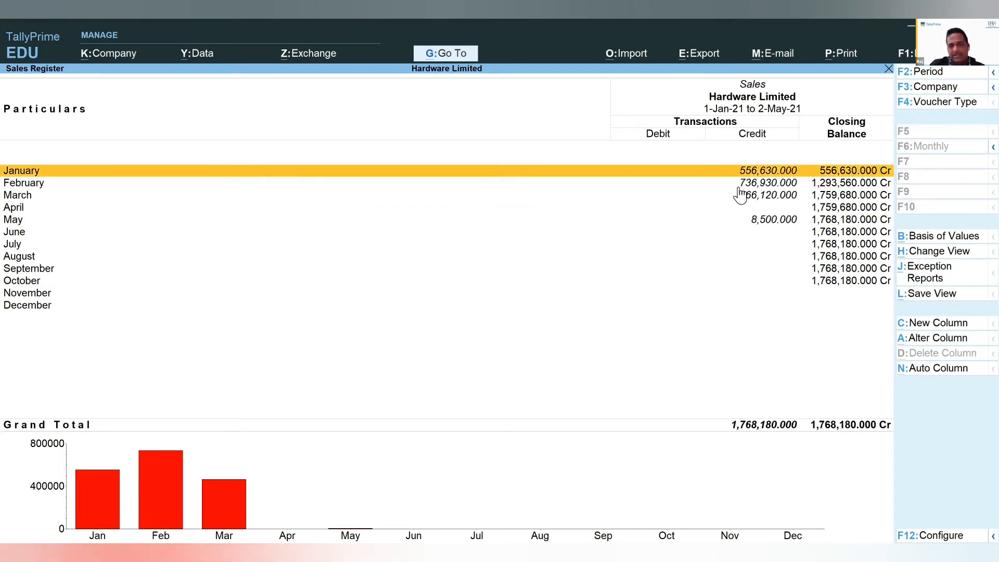
{"action": "key", "text": "Down"}
{"action": "left_click", "coordinate": [743, 198]}
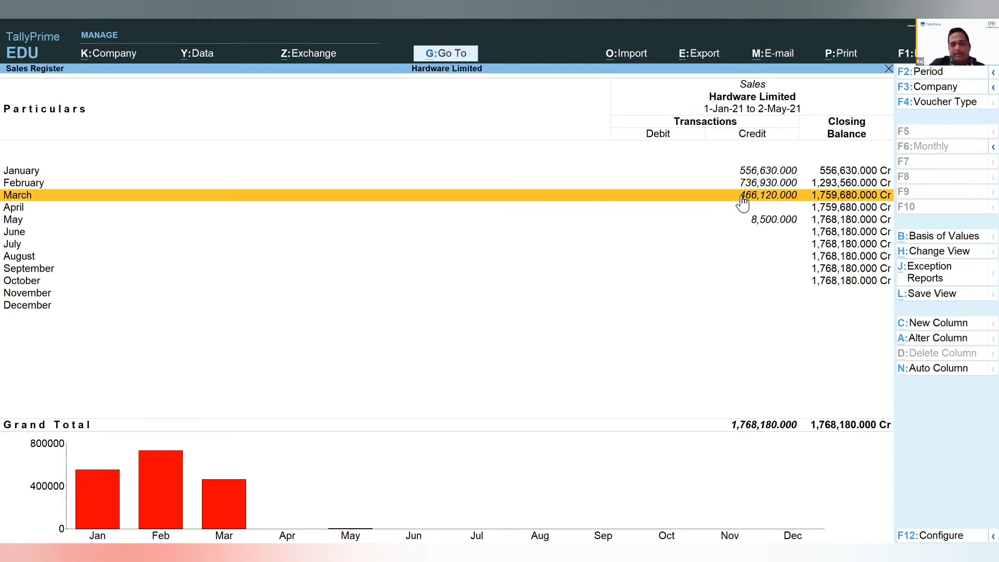
{"action": "key", "text": "Escape"}
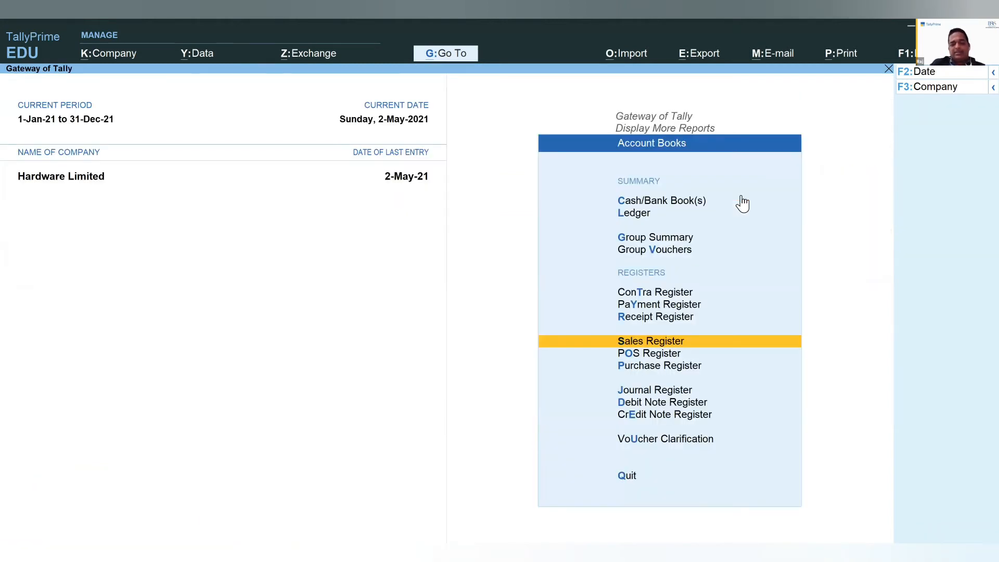
{"action": "key", "text": "Escape"}
{"action": "key", "text": "Escape"}
{"action": "key", "text": "Escape"}
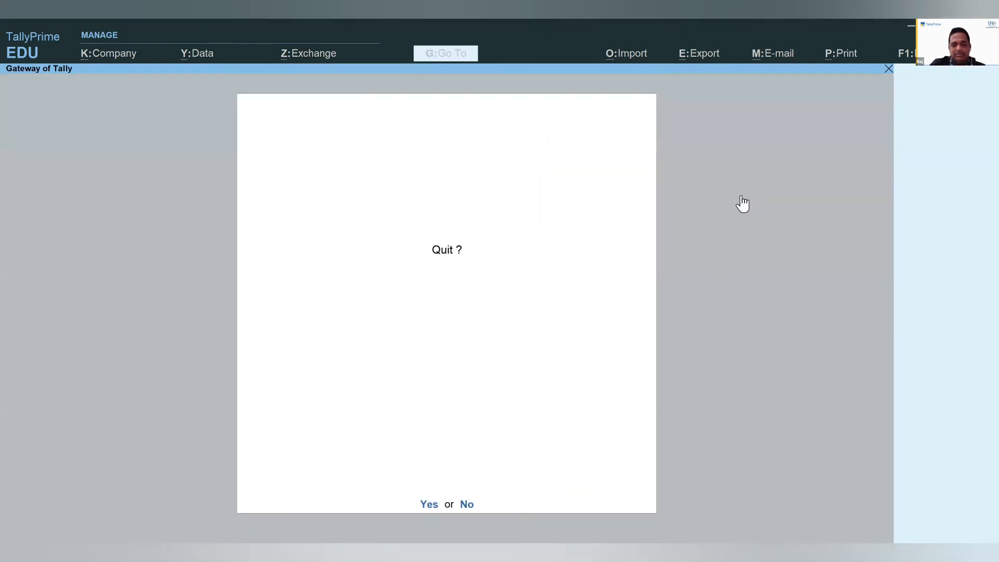
{"action": "key", "text": "Escape"}
Open the ledger vouchers report for Customer 6 from the account books.
{"action": "key", "text": "d"}
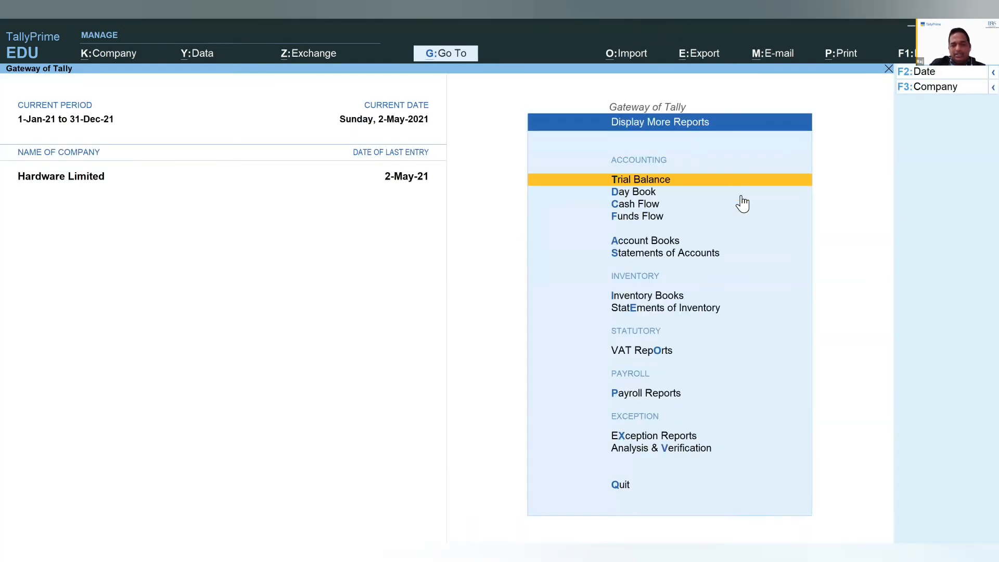
{"action": "key", "text": "a"}
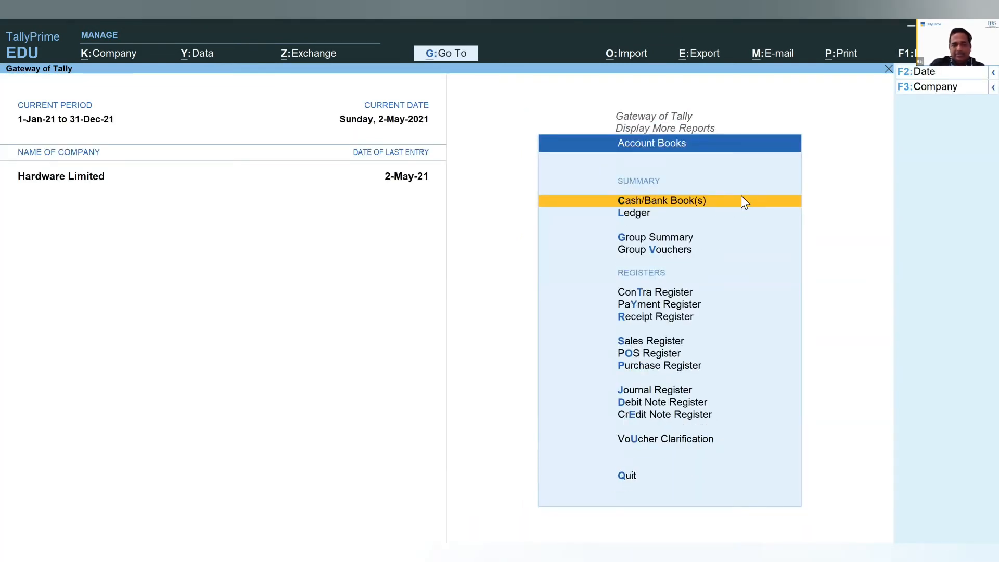
{"action": "key", "text": "l"}
{"action": "key", "text": "Down"}
{"action": "key", "text": "Down"}
{"action": "key", "text": "Down"}
{"action": "key", "text": "Down"}
{"action": "key", "text": "Down"}
{"action": "key", "text": "Down"}
{"action": "key", "text": "Down"}
{"action": "key", "text": "Up"}
{"action": "key", "text": "Up"}
{"action": "key", "text": "Up"}
{"action": "key", "text": "Up"}
{"action": "key", "text": "Up"}
{"action": "key", "text": "Up"}
{"action": "key", "text": "Up"}
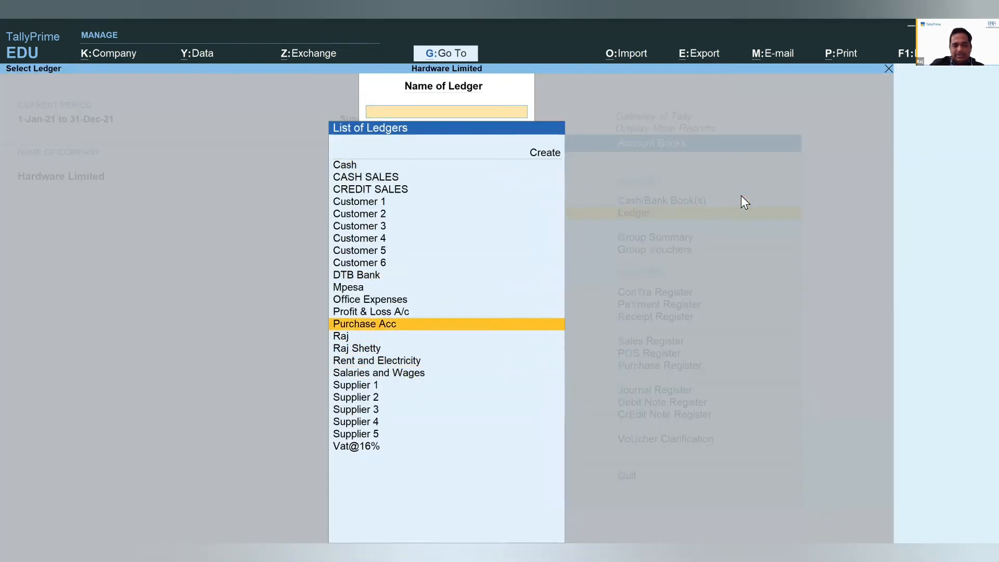
{"action": "key", "text": "Up"}
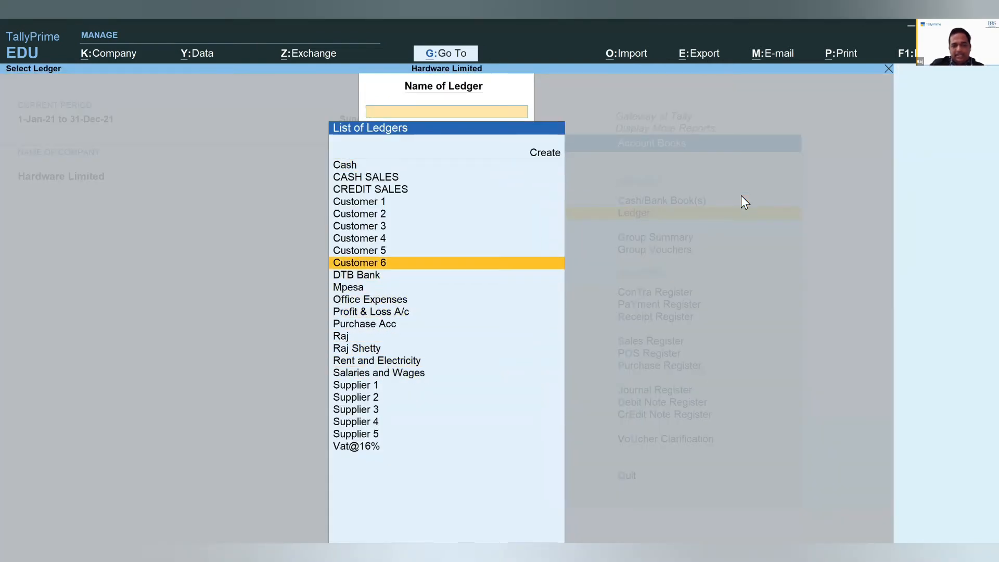
{"action": "key", "text": "Return"}
Change the Customer 6 ledger's period to run from January to December 2021.
{"action": "key", "text": "alt"}
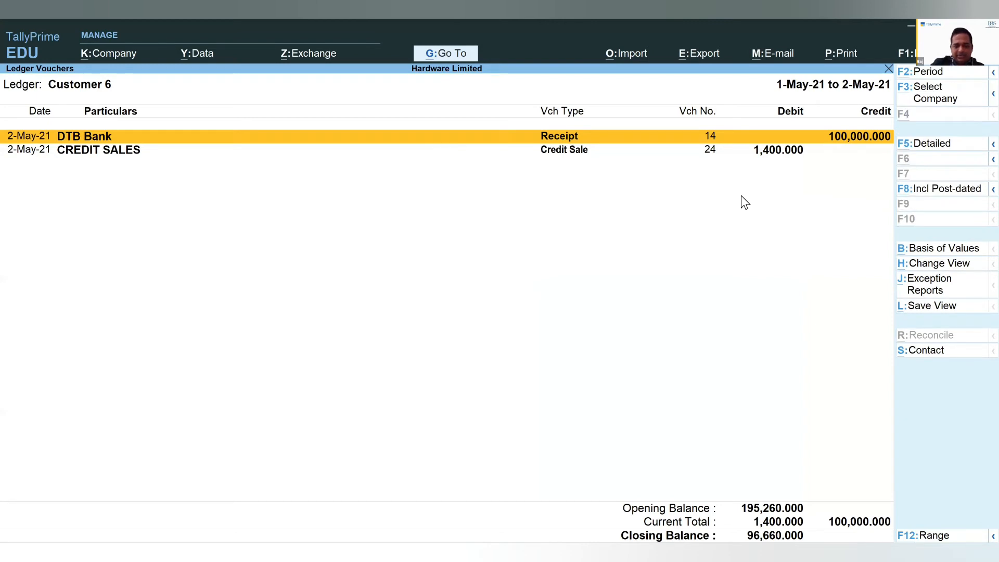
{"action": "key", "text": "alt+F2"}
{"action": "type", "text": "jan"}
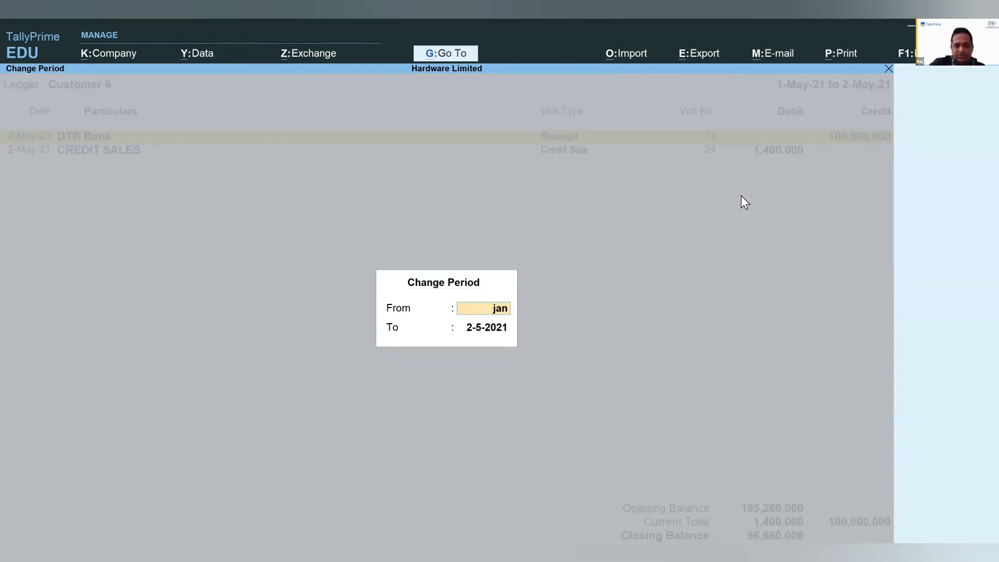
{"action": "key", "text": "Return"}
{"action": "type", "text": "dec"}
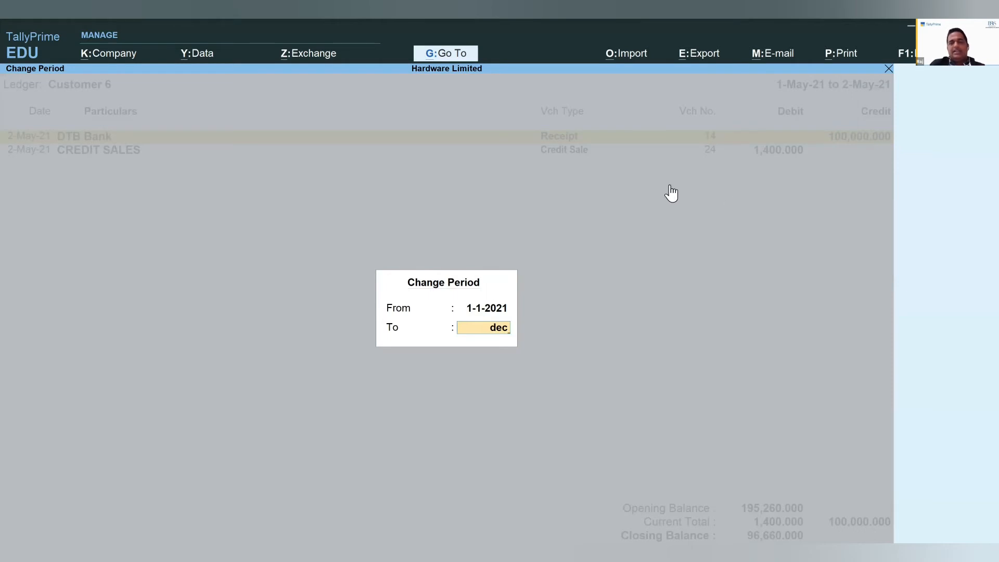
{"action": "key", "text": "Return"}
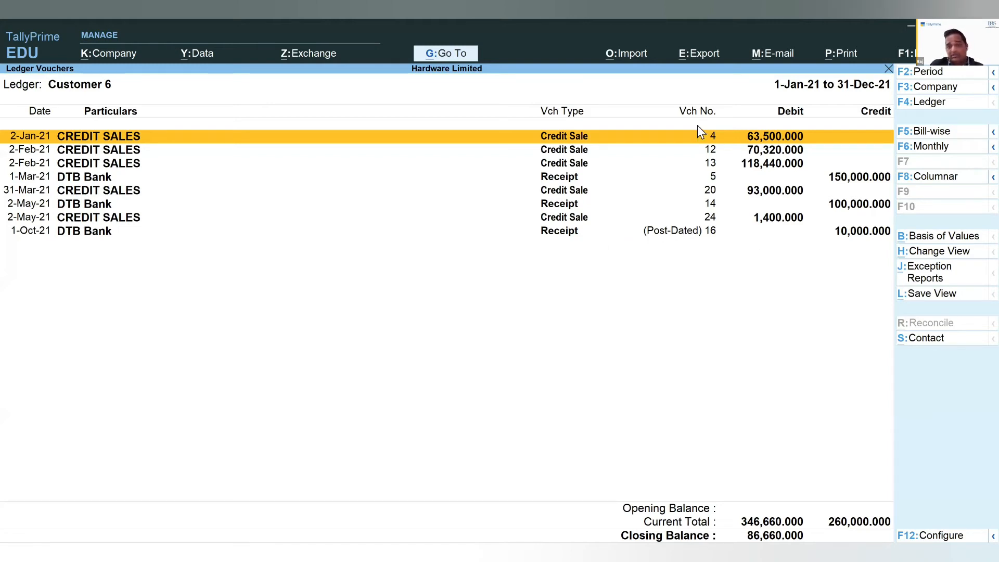
Go through Customer 6's vouchers down to the post-dated receipt and return to the list of further reports.
{"action": "key", "text": "Down"}
{"action": "key", "text": "Down"}
{"action": "key", "text": "Down"}
{"action": "key", "text": "Down"}
{"action": "key", "text": "Down"}
{"action": "key", "text": "Down"}
{"action": "key", "text": "Down"}
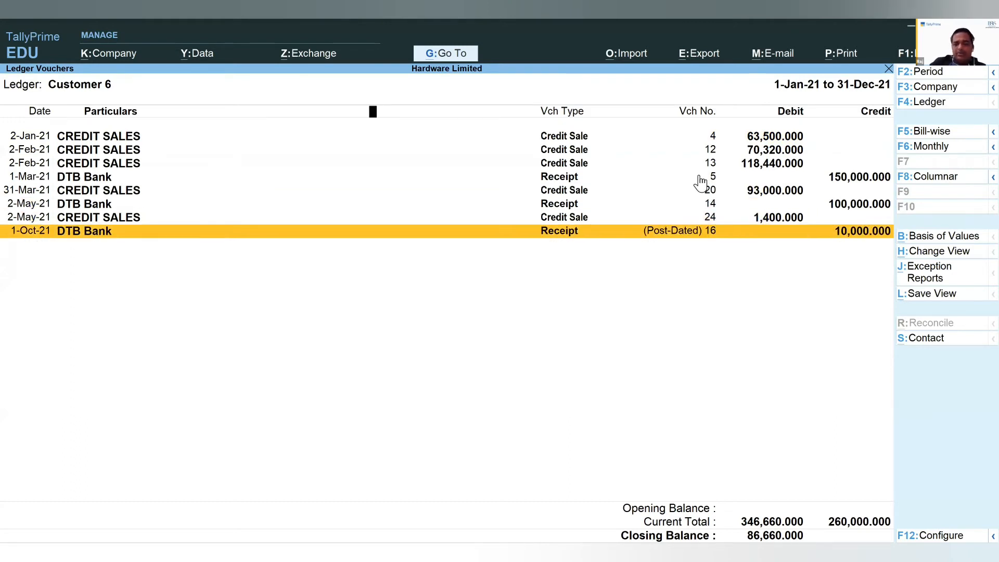
{"action": "key", "text": "Escape"}
{"action": "key", "text": "Escape"}
{"action": "key", "text": "Escape"}
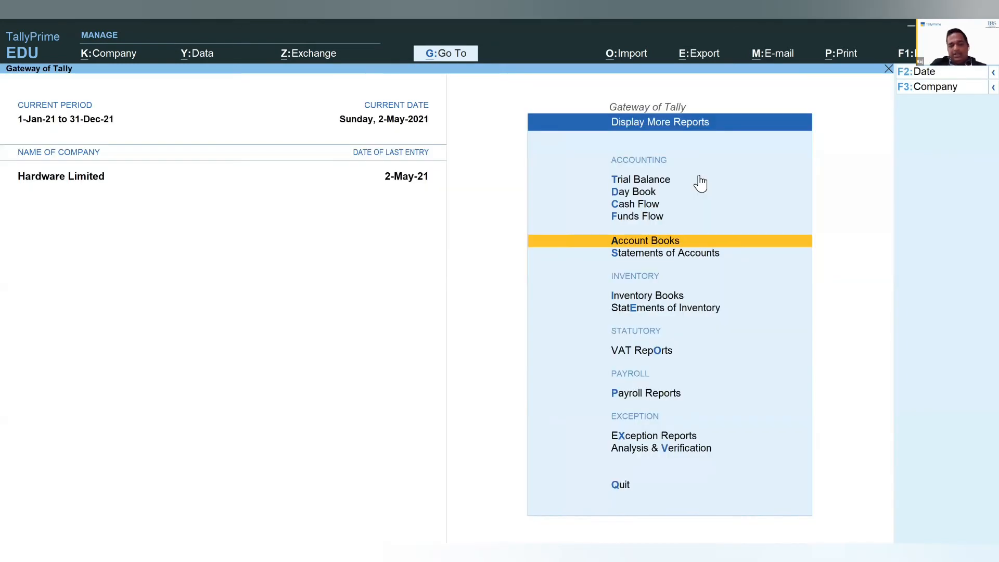
{"action": "key", "text": "Up"}
{"action": "key", "text": "Up"}
{"action": "key", "text": "Up"}
{"action": "key", "text": "Up"}
{"action": "key", "text": "Up"}
{"action": "key", "text": "Up"}
{"action": "key", "text": "Up"}
{"action": "key", "text": "Up"}
{"action": "key", "text": "Up"}
{"action": "key", "text": "Down"}
{"action": "key", "text": "Down"}
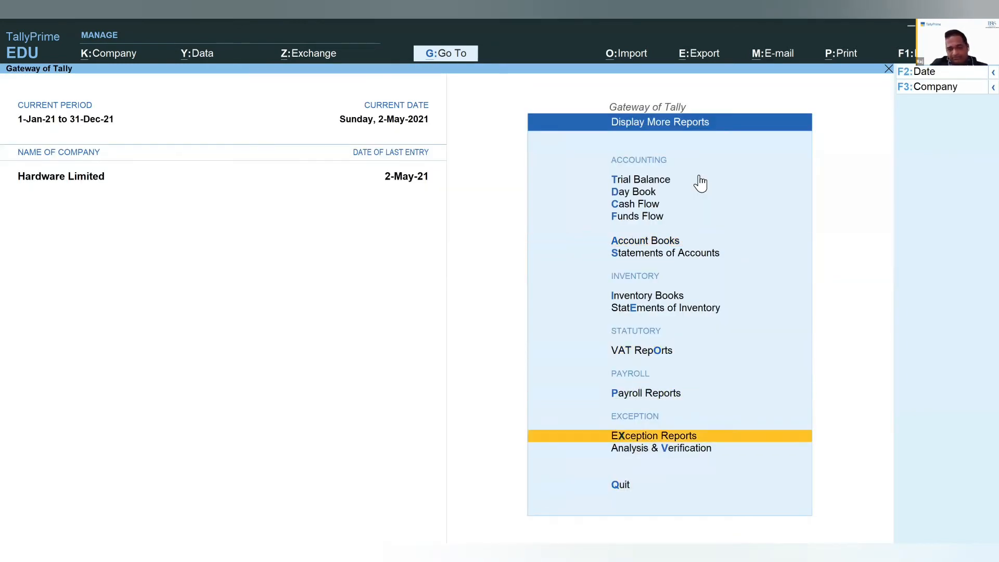
Leave the additional reports, open the Stock Summary and review the items in the Agricultural Tools group.
{"action": "key", "text": "Escape"}
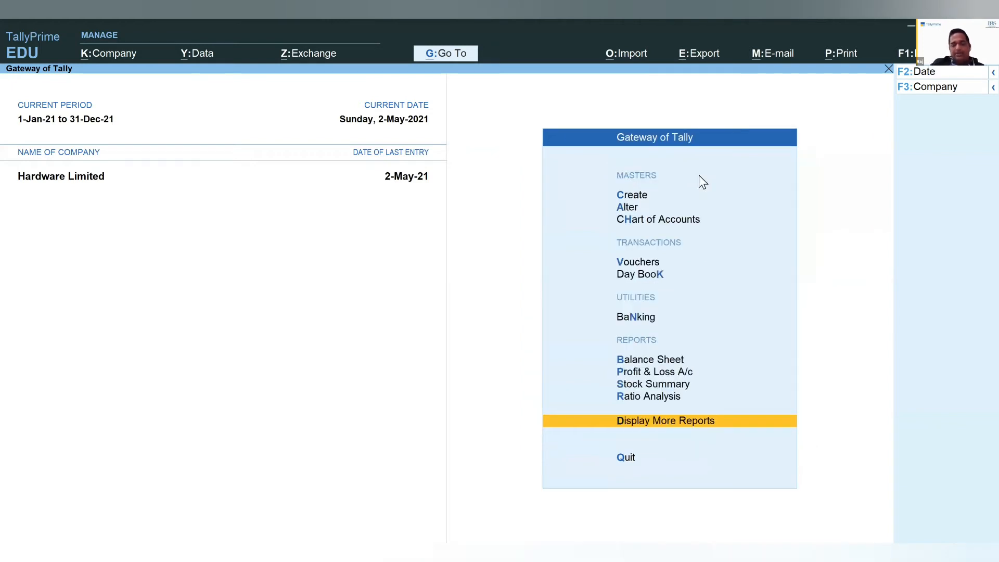
{"action": "key", "text": "Up"}
{"action": "key", "text": "Up"}
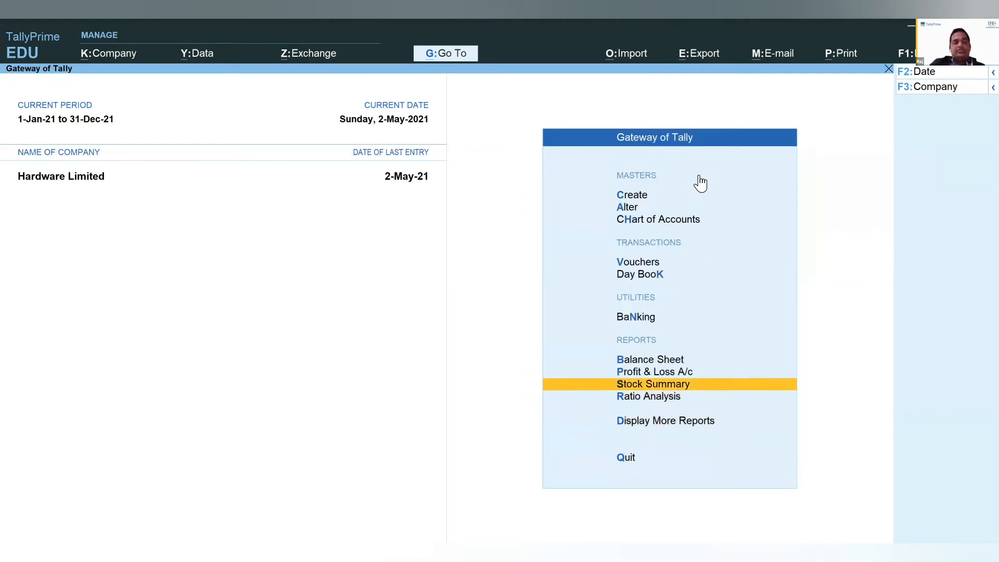
{"action": "key", "text": "Return"}
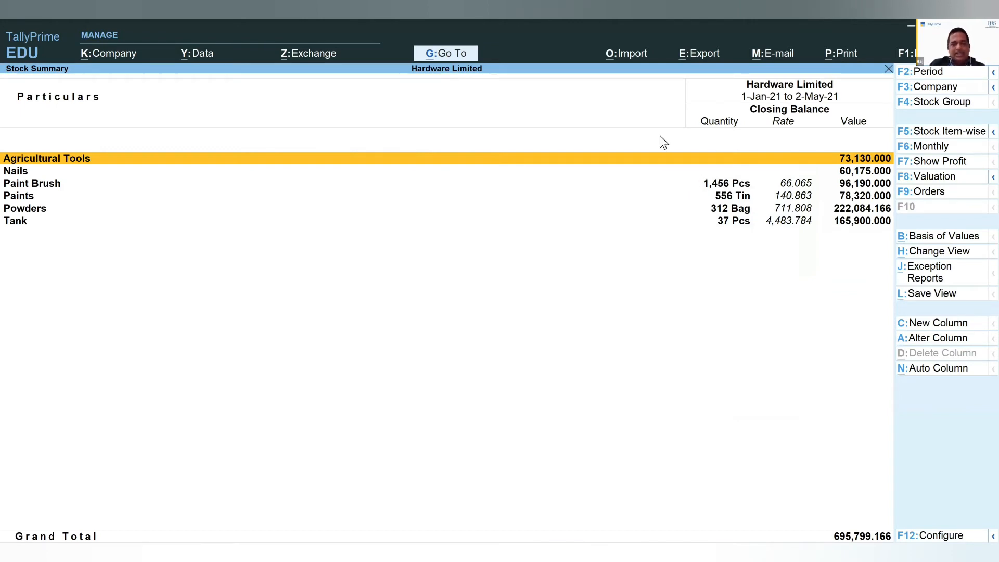
{"action": "key", "text": "Return"}
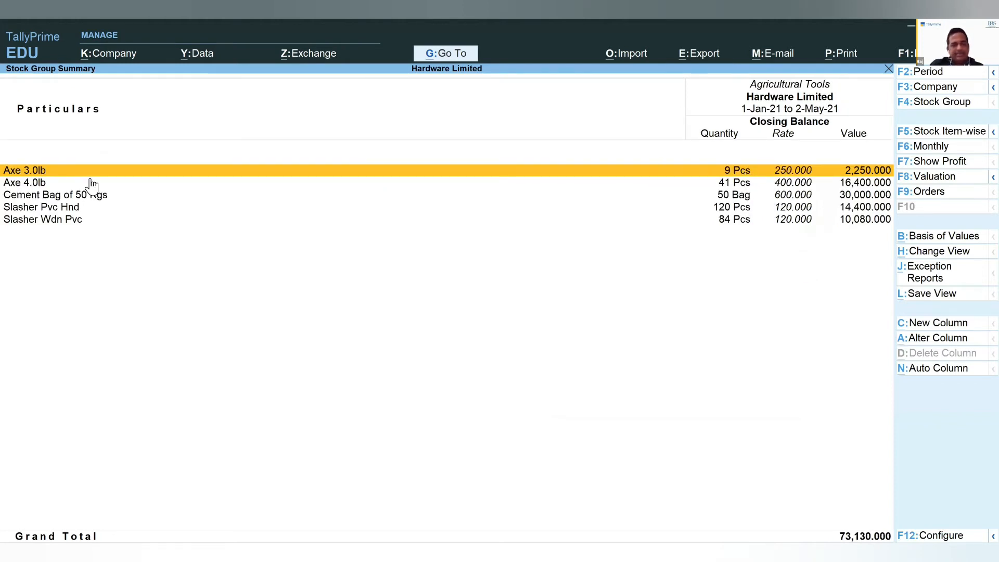
{"action": "key", "text": "Down"}
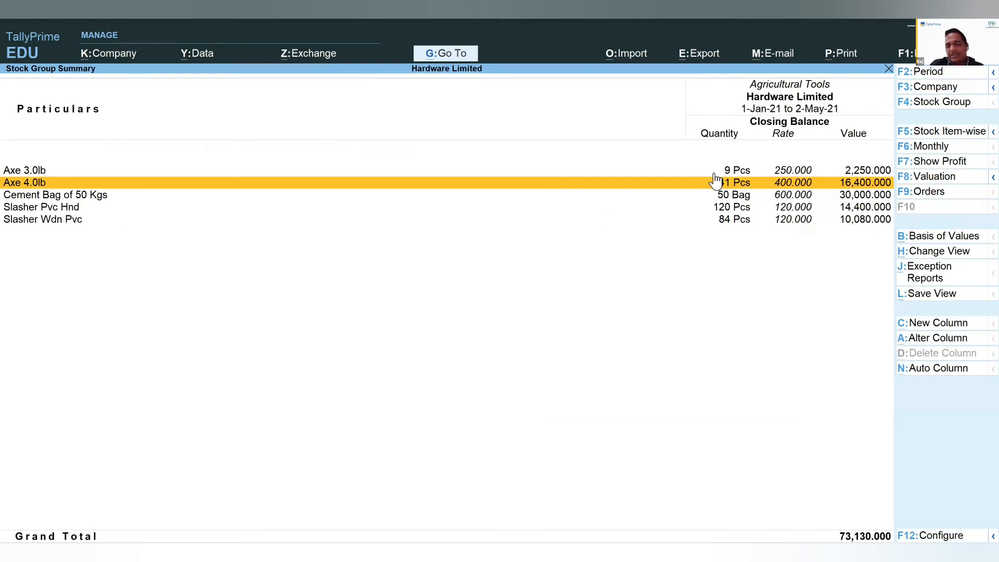
{"action": "key", "text": "Down"}
{"action": "key", "text": "Down"}
{"action": "key", "text": "Down"}
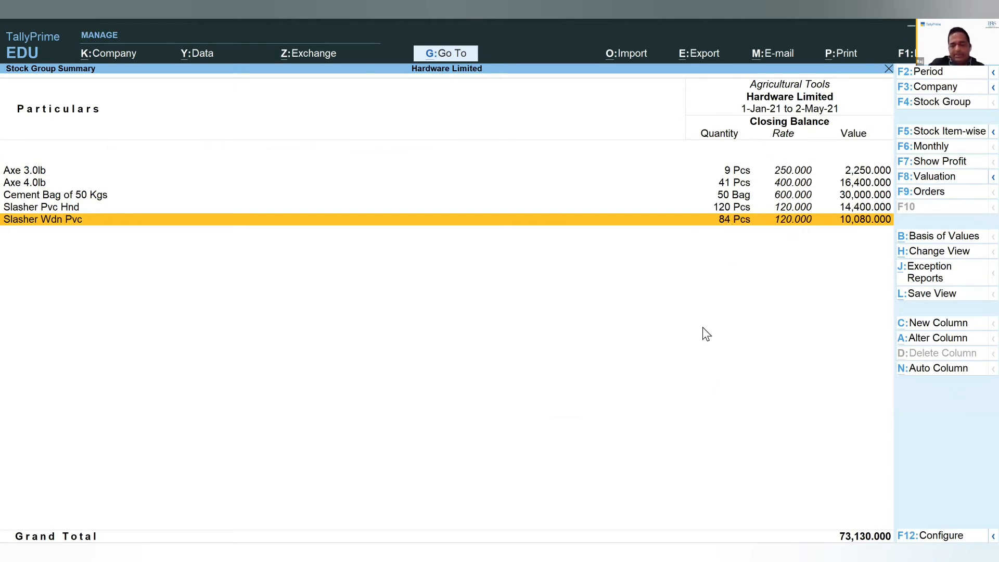
Review the items in the Paint Brush group, then return to the Stock Summary and look through the remaining groups.
{"action": "key", "text": "Escape"}
{"action": "key", "text": "Down"}
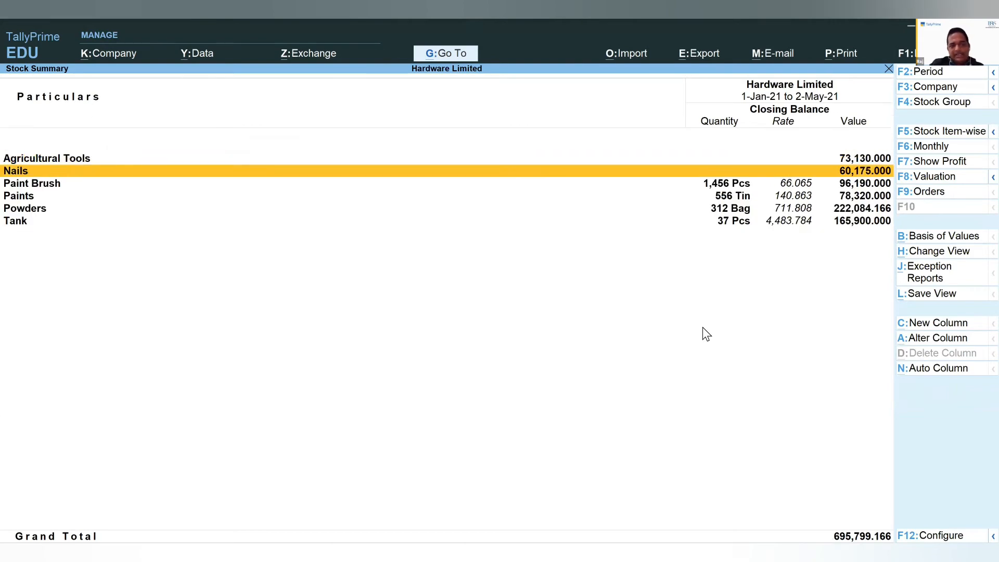
{"action": "key", "text": "Down"}
{"action": "key", "text": "Return"}
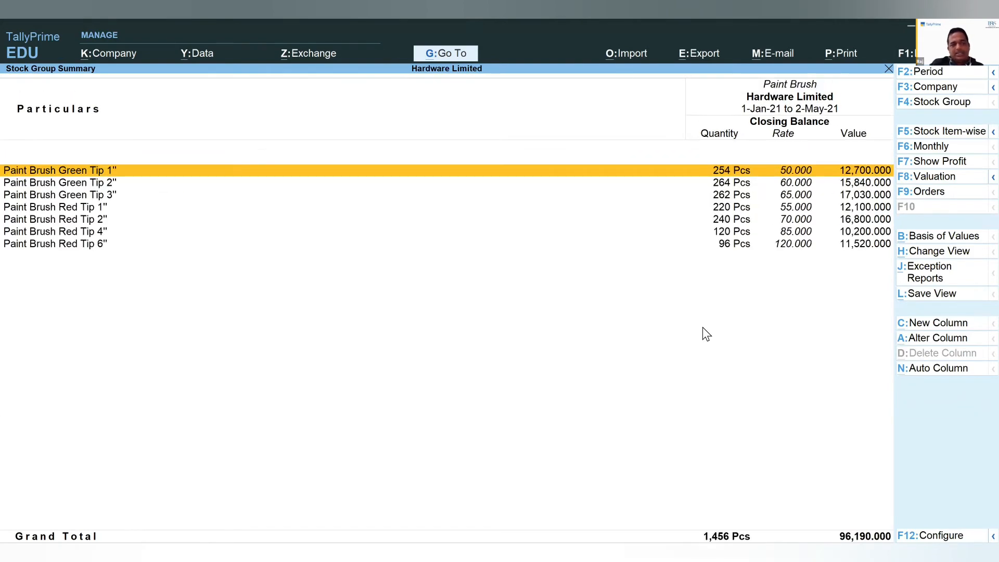
{"action": "key", "text": "Escape"}
{"action": "key", "text": "Down"}
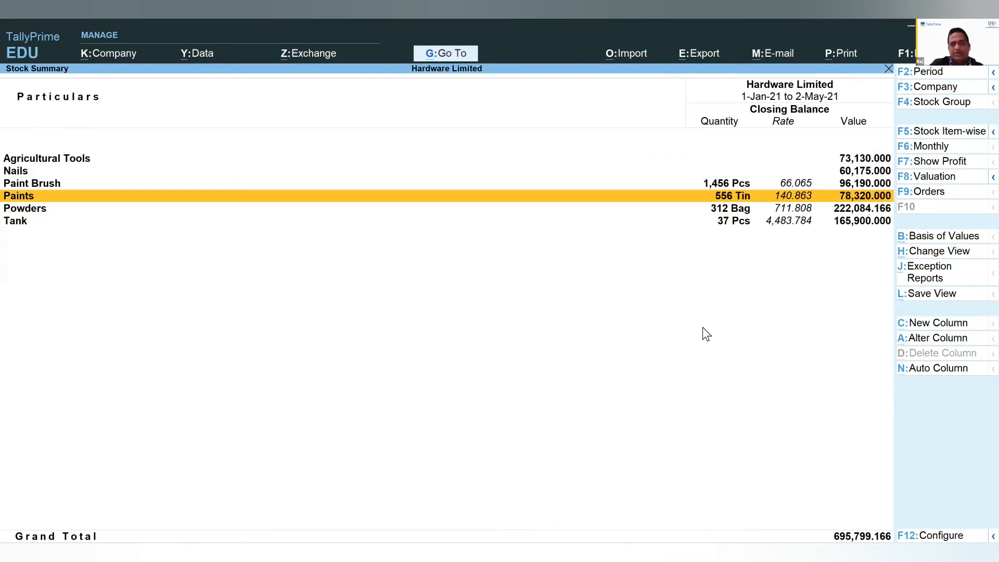
{"action": "key", "text": "Down"}
{"action": "key", "text": "Down"}
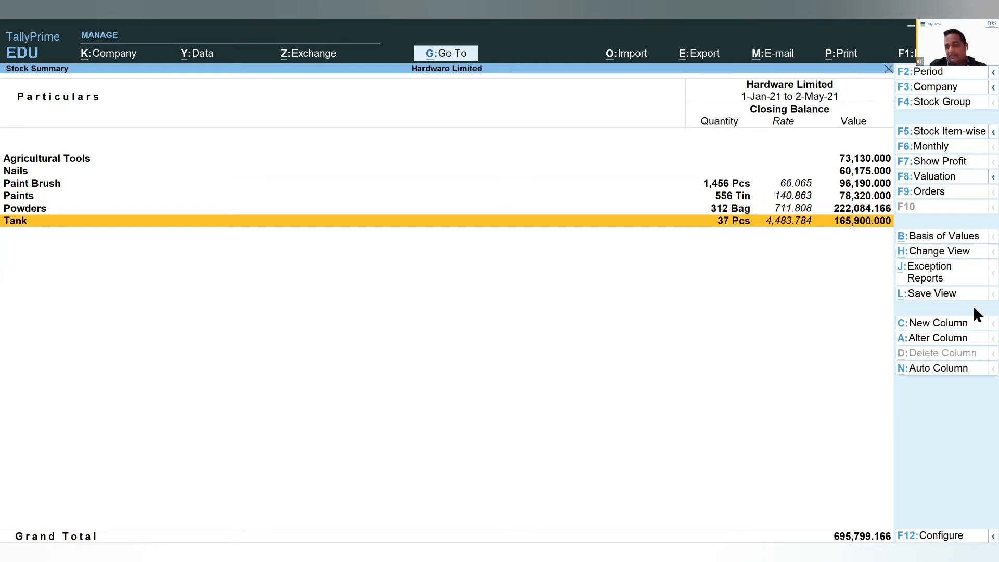
Display the Stock Summary item-wise, examine the closing quantity, rate and value across the full list, and close the report.
{"action": "left_click", "coordinate": [931, 138]}
{"action": "key", "text": "Down"}
{"action": "key", "text": "Down"}
{"action": "key", "text": "Down"}
{"action": "key", "text": "Down"}
{"action": "key", "text": "Down"}
{"action": "key", "text": "Down"}
{"action": "key", "text": "Down"}
{"action": "key", "text": "Down"}
{"action": "key", "text": "Down"}
{"action": "key", "text": "Down"}
{"action": "key", "text": "Down"}
{"action": "key", "text": "Down"}
{"action": "key", "text": "Down"}
{"action": "key", "text": "Down"}
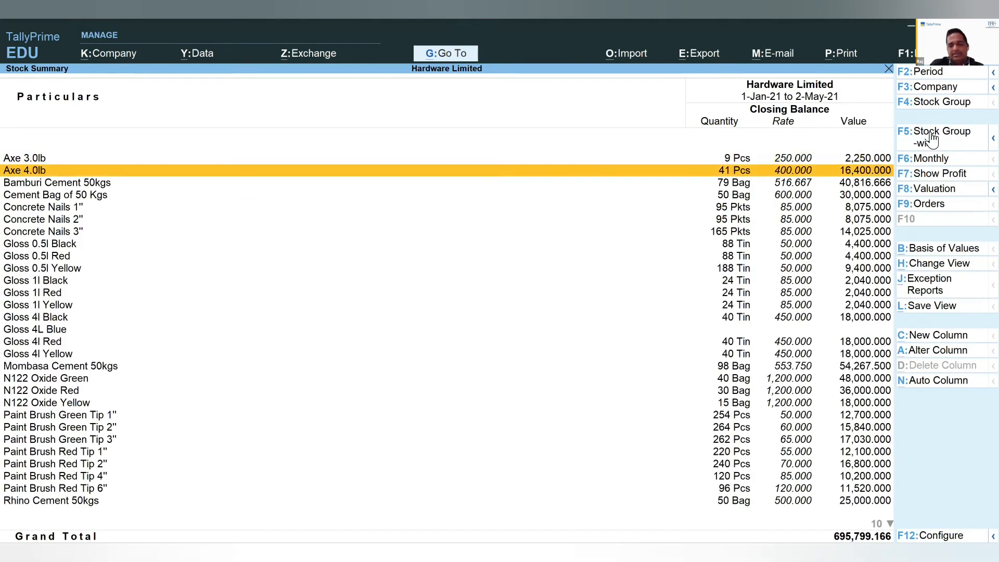
{"action": "key", "text": "Down"}
{"action": "key", "text": "Down"}
{"action": "key", "text": "Down"}
{"action": "key", "text": "Down"}
{"action": "key", "text": "Down"}
{"action": "key", "text": "Down"}
{"action": "key", "text": "Down"}
{"action": "key", "text": "Down"}
{"action": "key", "text": "Down"}
{"action": "key", "text": "Down"}
{"action": "key", "text": "Down"}
{"action": "key", "text": "Down"}
{"action": "key", "text": "Down"}
{"action": "key", "text": "Down"}
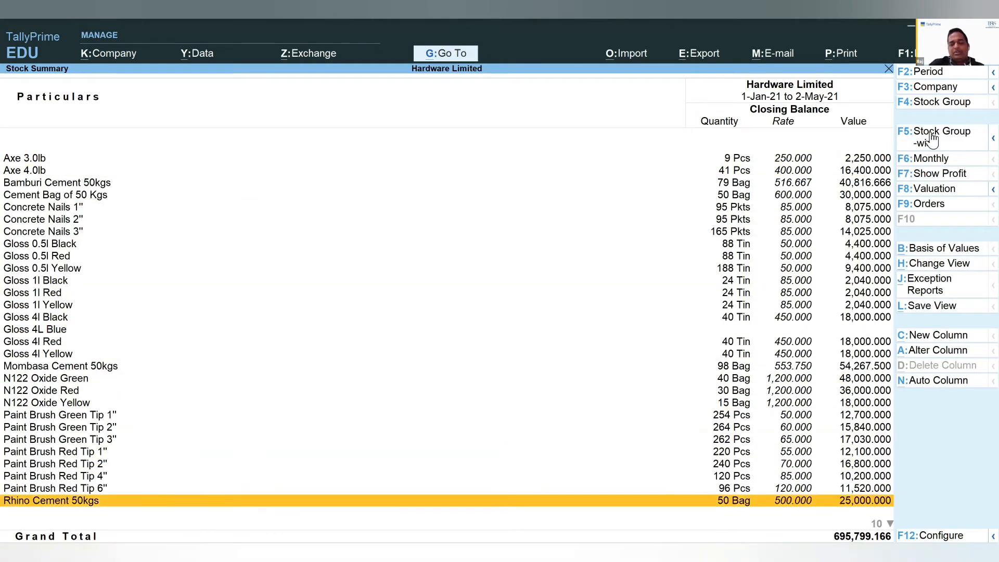
{"action": "key", "text": "Down"}
{"action": "key", "text": "Down"}
{"action": "key", "text": "Down"}
{"action": "key", "text": "Down"}
{"action": "key", "text": "Down"}
{"action": "key", "text": "Down"}
{"action": "key", "text": "Down"}
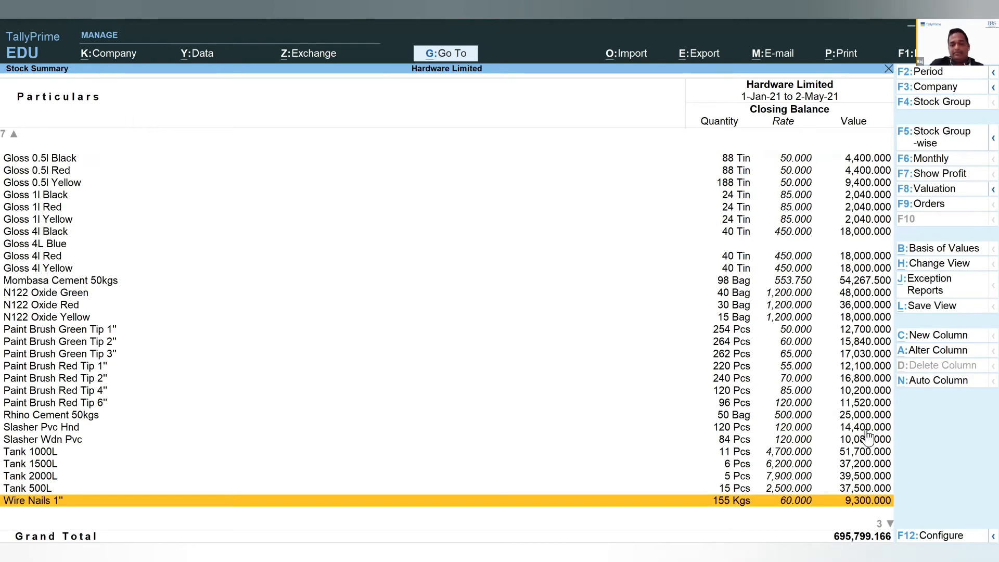
{"action": "key", "text": "Page_Down"}
{"action": "key", "text": "Page_Up"}
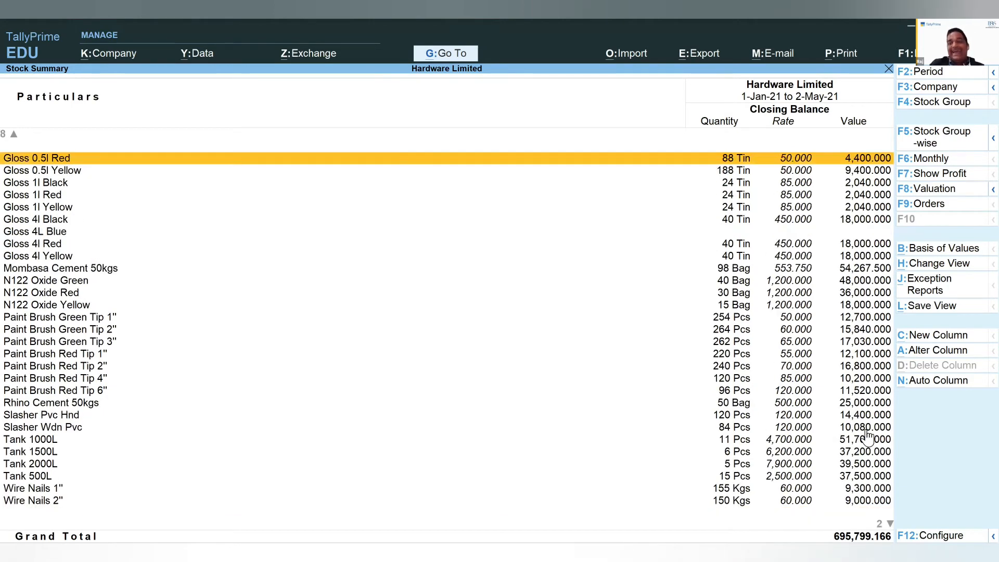
{"action": "key", "text": "Page_Up"}
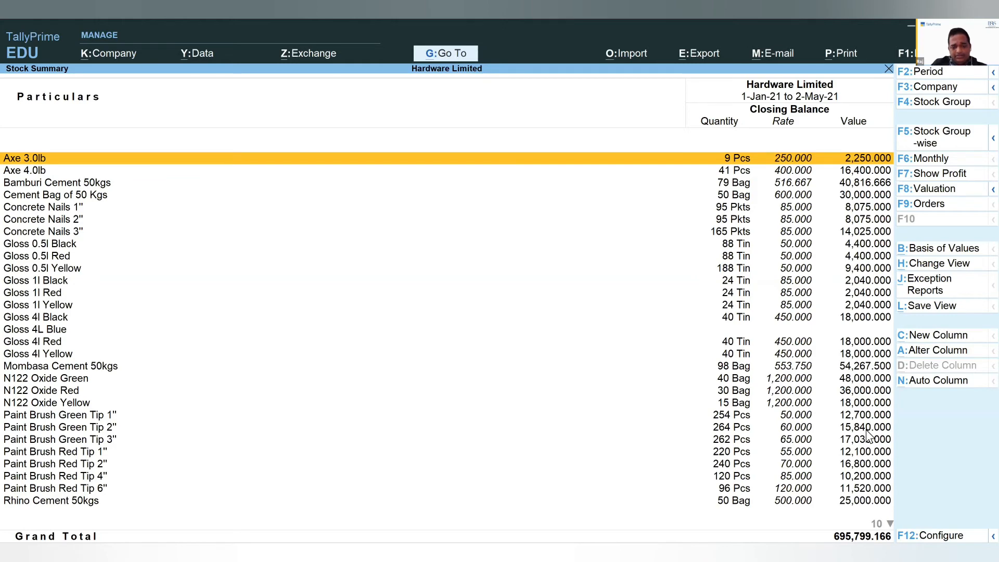
{"action": "key", "text": "Escape"}
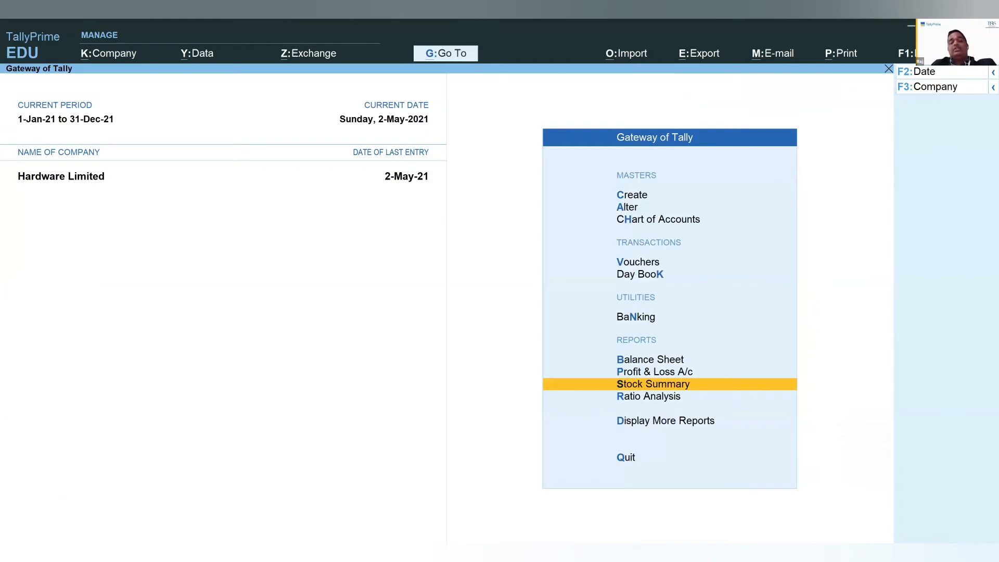
Switch to the PowerPoint presentation, select the Re-order Levels box on the slide, and return to TallyPrime.
{"action": "key", "text": "alt+Tab"}
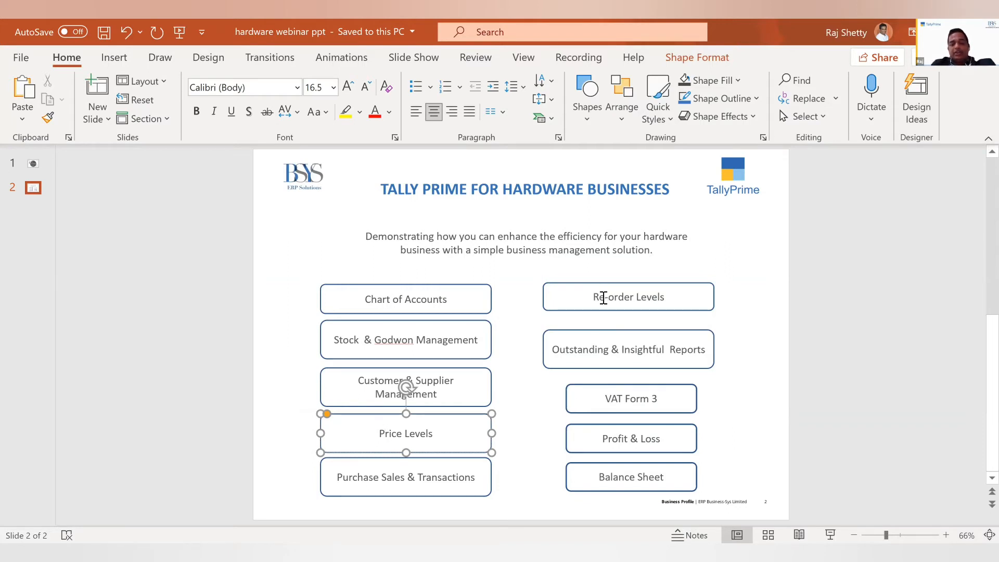
{"action": "left_click", "coordinate": [603, 298]}
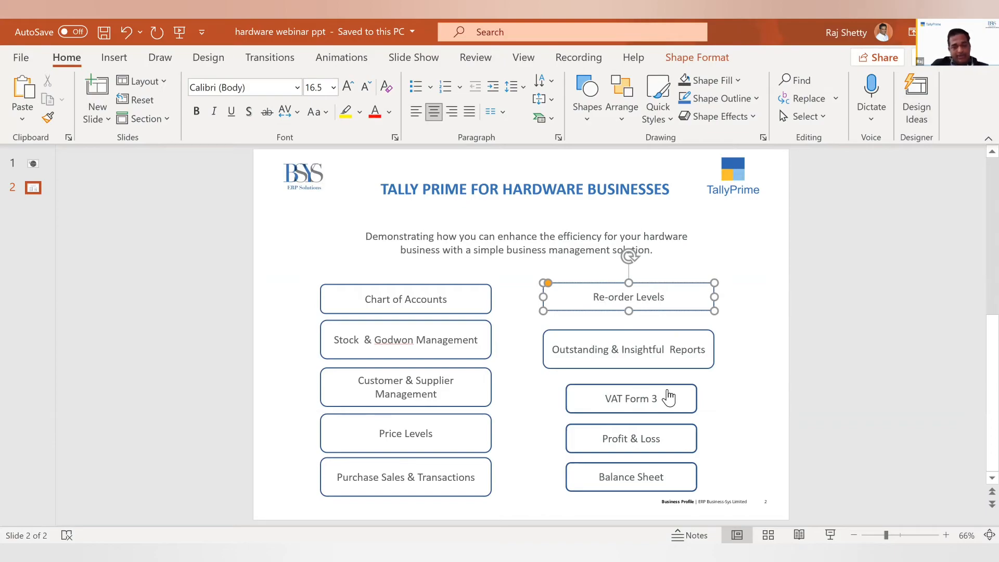
{"action": "key", "text": "alt+Tab"}
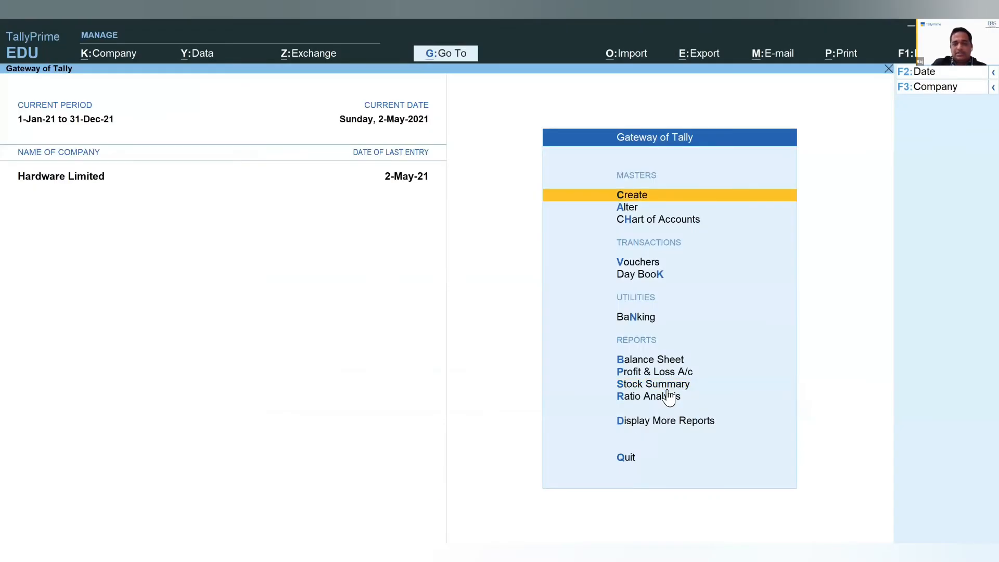
Open the master alteration list and expand it to show more master types.
{"action": "key", "text": "Down"}
{"action": "key", "text": "Return"}
{"action": "key", "text": "Down"}
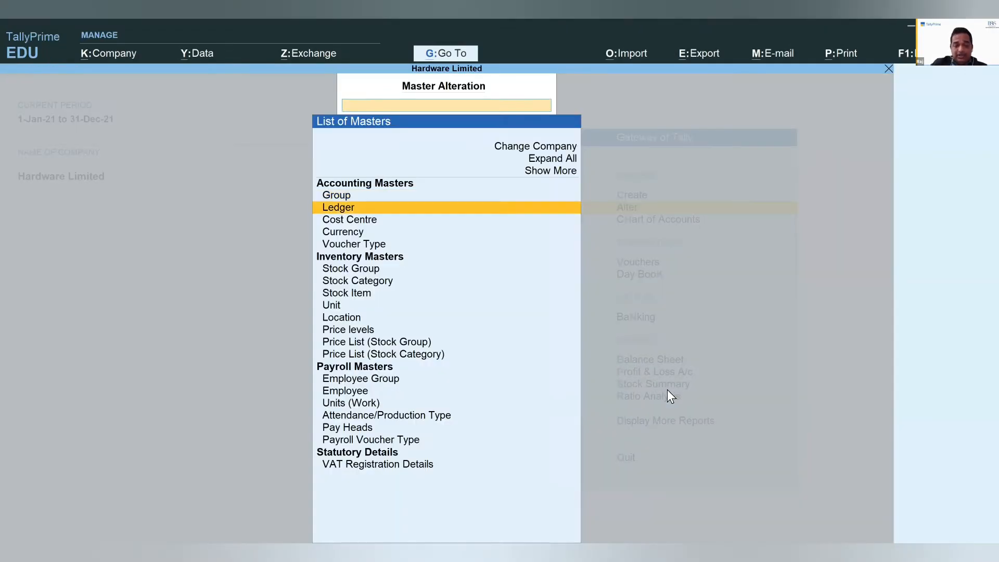
{"action": "key", "text": "Up"}
{"action": "key", "text": "Up"}
{"action": "key", "text": "Return"}
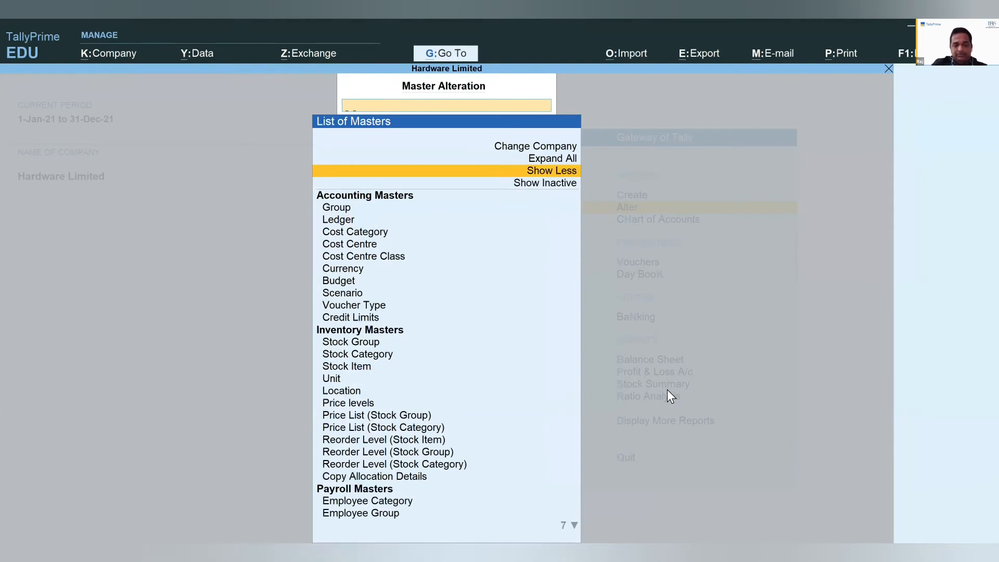
Open Reorder Level (Stock Group) from the inventory masters for the Agricultural Tools group.
{"action": "type", "text": "Re"}
{"action": "key", "text": "BackSpace"}
{"action": "key", "text": "BackSpace"}
{"action": "key", "text": "Down"}
{"action": "key", "text": "Down"}
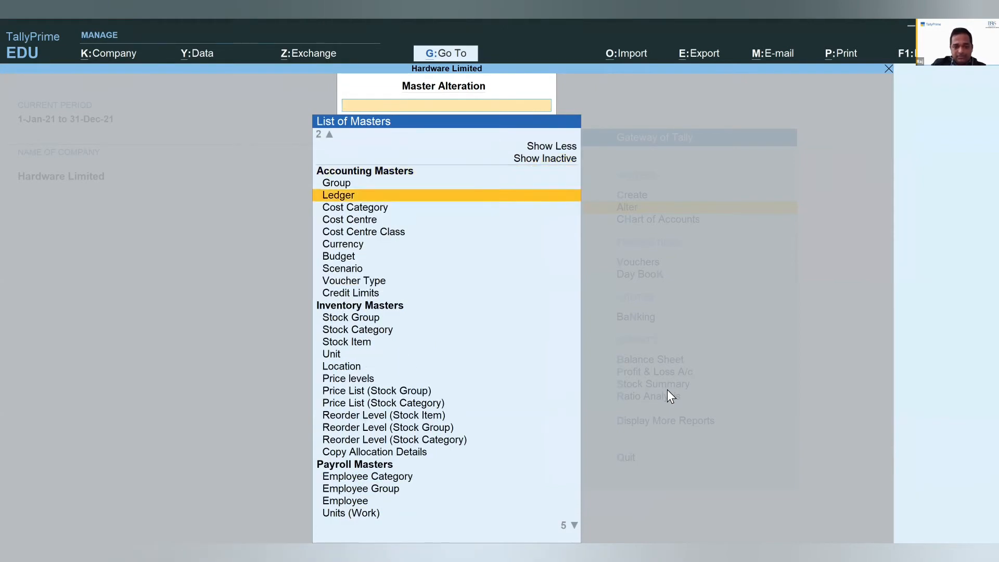
{"action": "key", "text": "Down"}
{"action": "key", "text": "Down"}
{"action": "key", "text": "Down"}
{"action": "key", "text": "Down"}
{"action": "key", "text": "Down"}
{"action": "key", "text": "Down"}
{"action": "key", "text": "Down"}
{"action": "key", "text": "Down"}
{"action": "key", "text": "Down"}
{"action": "key", "text": "Down"}
{"action": "key", "text": "Down"}
{"action": "key", "text": "Down"}
{"action": "key", "text": "Down"}
{"action": "key", "text": "Down"}
{"action": "key", "text": "Down"}
{"action": "key", "text": "Down"}
{"action": "key", "text": "Down"}
{"action": "key", "text": "Down"}
{"action": "key", "text": "Down"}
{"action": "key", "text": "Down"}
{"action": "key", "text": "Up"}
{"action": "key", "text": "Up"}
{"action": "key", "text": "Up"}
{"action": "key", "text": "Up"}
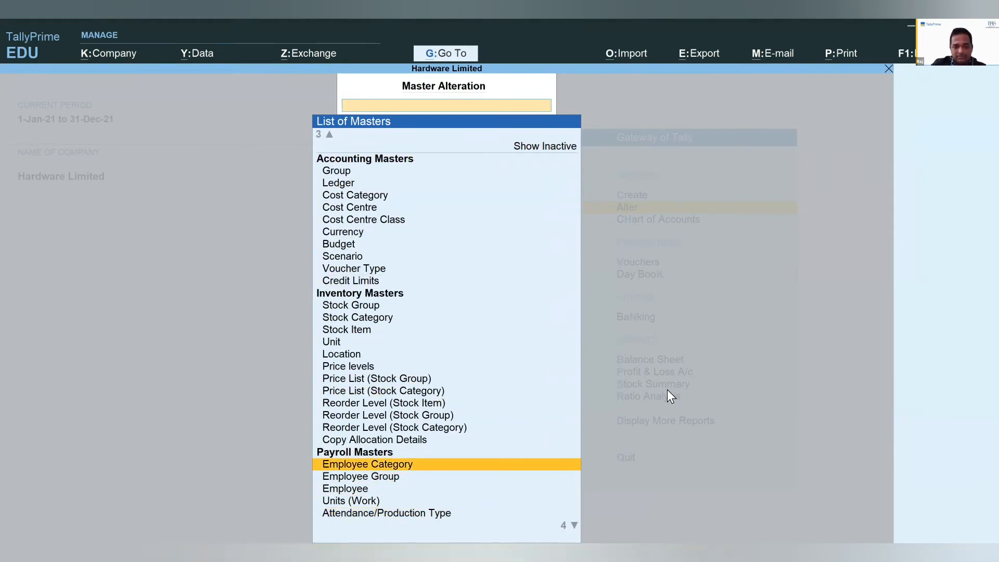
{"action": "key", "text": "Up"}
{"action": "key", "text": "Up"}
{"action": "key", "text": "Up"}
{"action": "key", "text": "Up"}
{"action": "key", "text": "Return"}
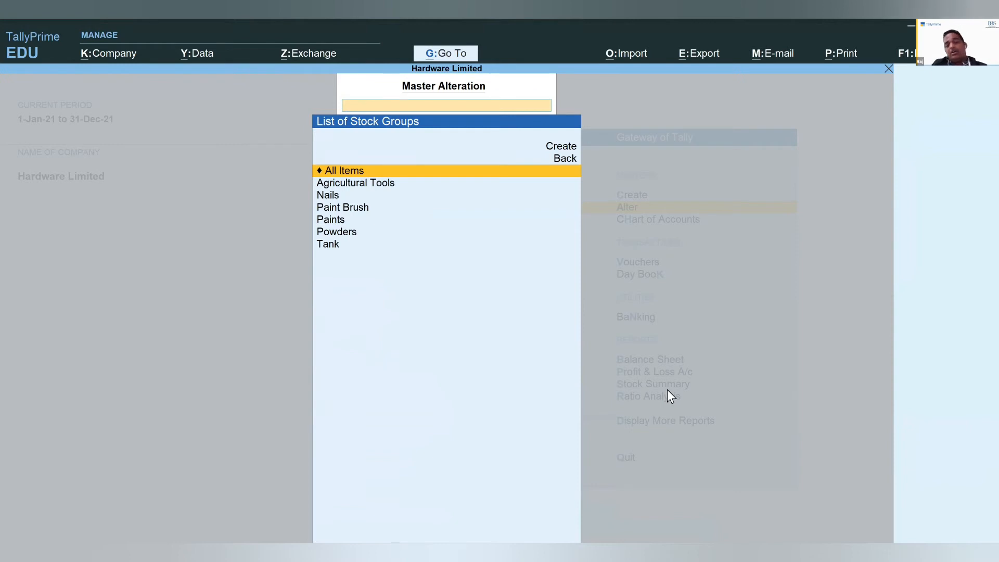
{"action": "key", "text": "Down"}
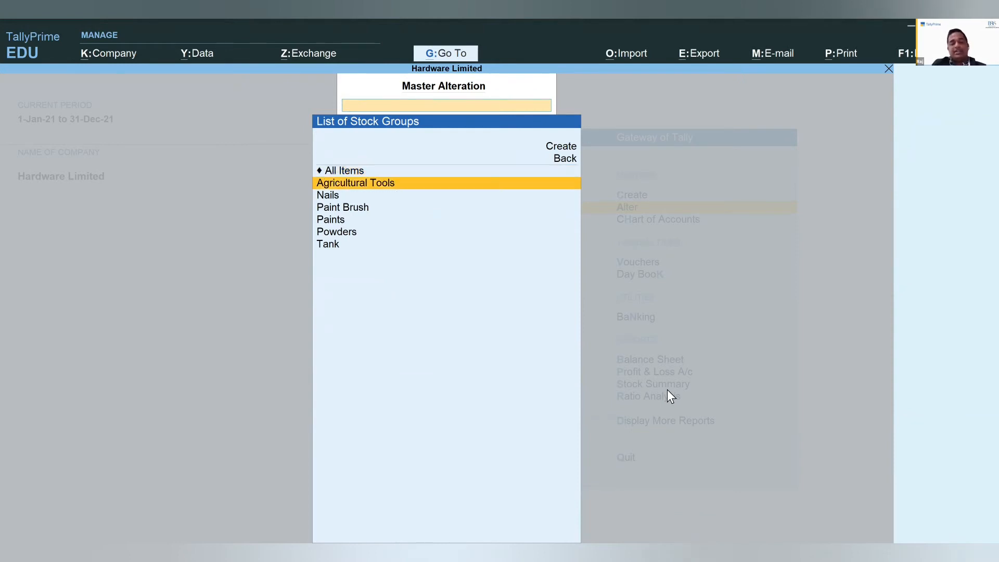
{"action": "key", "text": "Return"}
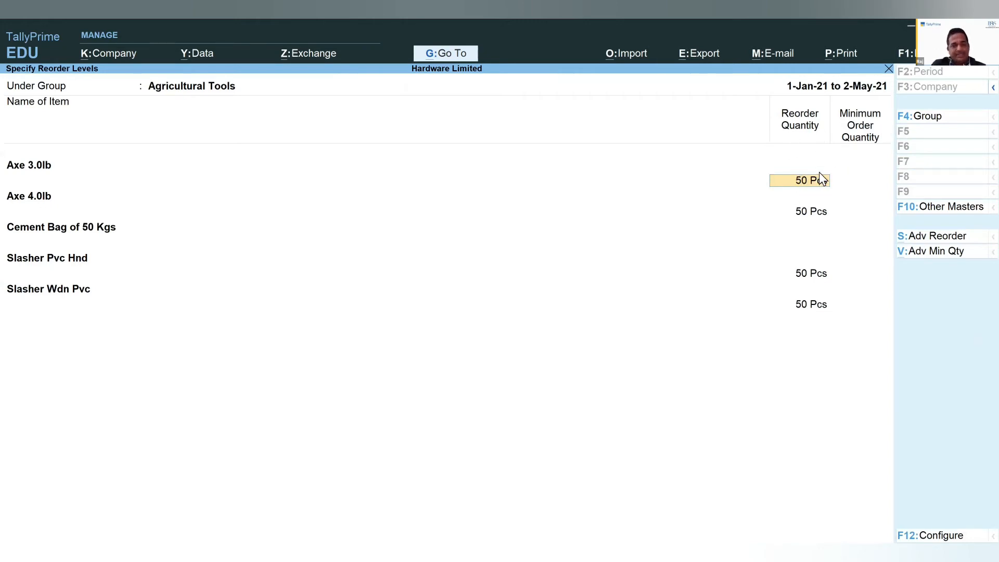
Set the reorder quantity of Cement Bag of 50 Kgs to 100 bags and save the Agricultural Tools reorder levels.
{"action": "left_click", "coordinate": [815, 214]}
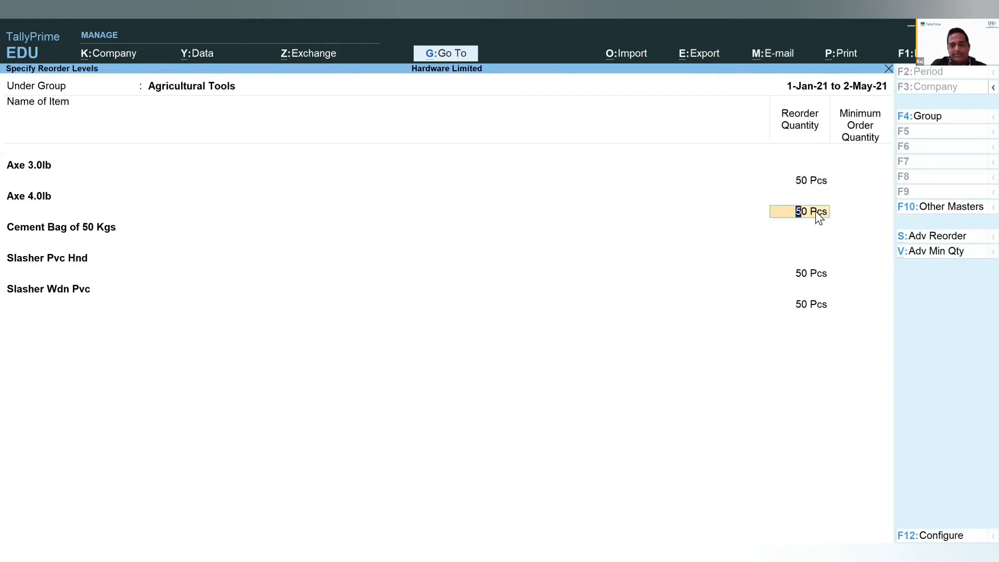
{"action": "key", "text": "Return"}
{"action": "key", "text": "Return"}
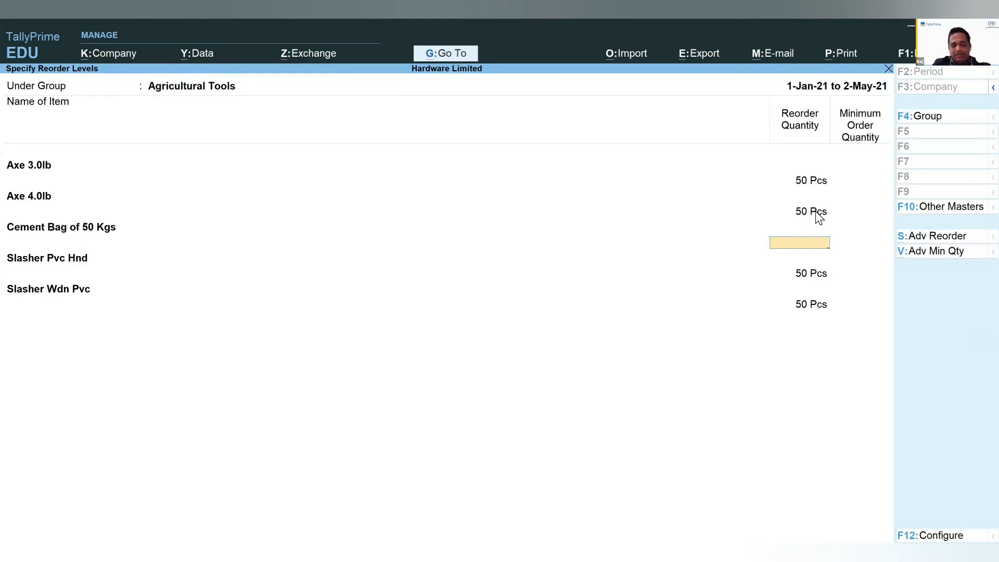
{"action": "type", "text": "100"}
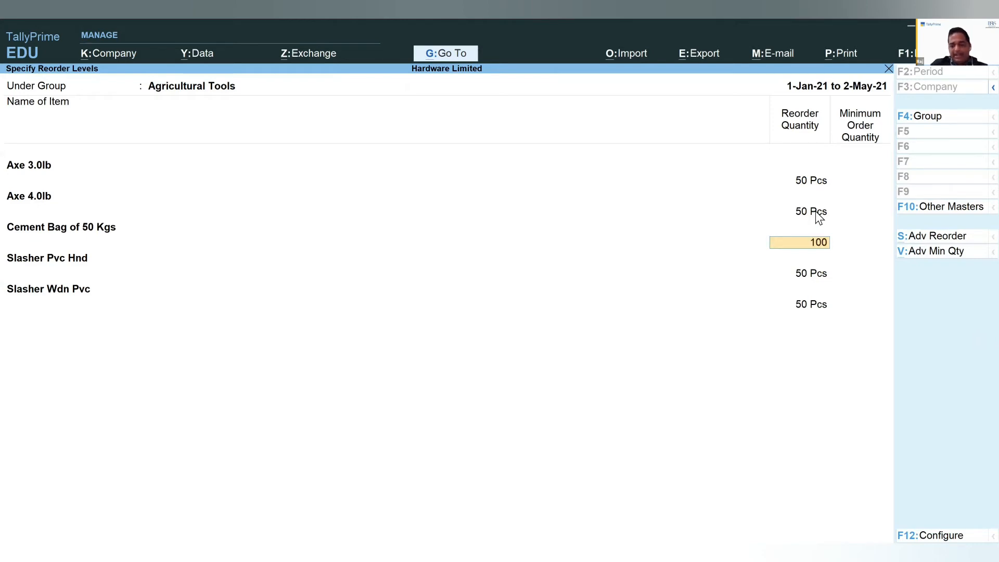
{"action": "key", "text": "Return"}
{"action": "key", "text": "Return"}
{"action": "key", "text": "Return"}
{"action": "key", "text": "Return"}
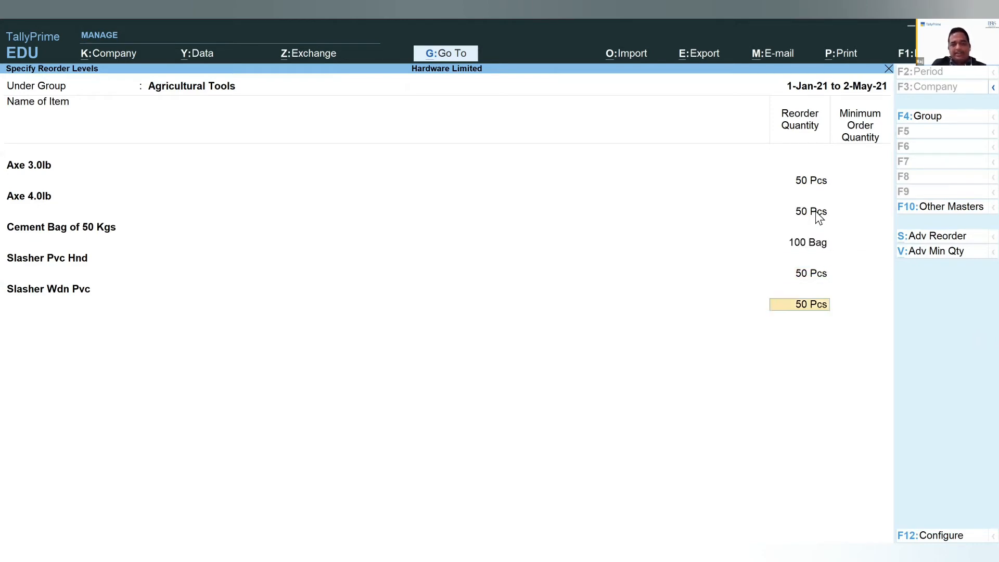
{"action": "key", "text": "Return"}
{"action": "key", "text": "Return"}
{"action": "key", "text": "Return"}
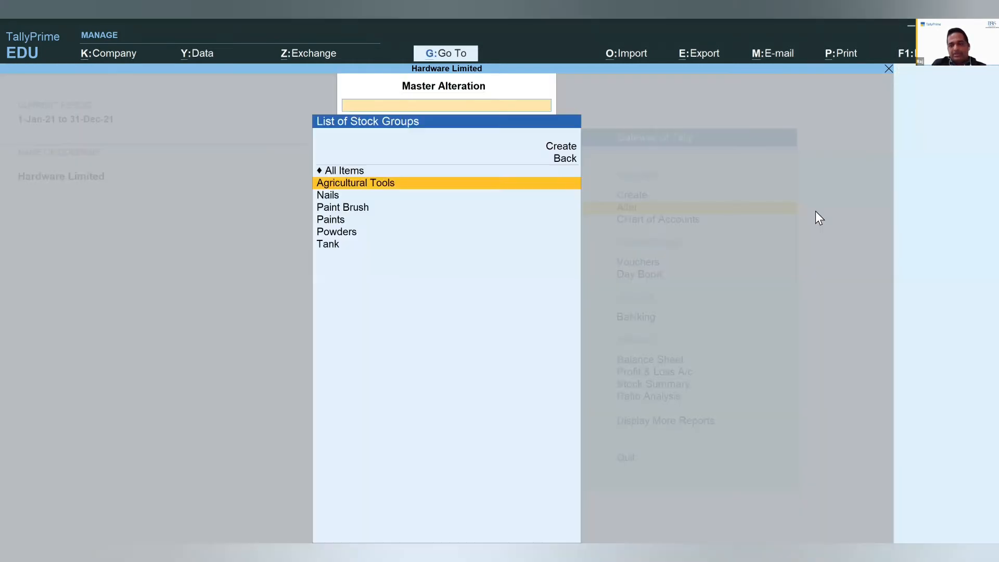
Open the reorder levels of the Nails stock group, review the reorder quantities of its items, and leave without saving.
{"action": "key", "text": "Down"}
{"action": "key", "text": "Return"}
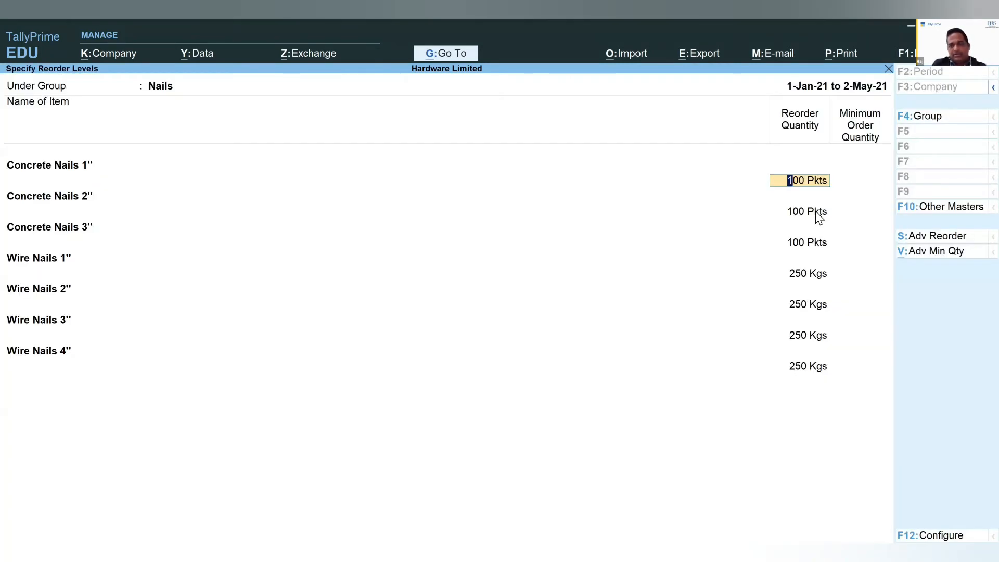
{"action": "key", "text": "Down"}
{"action": "key", "text": "Down"}
{"action": "key", "text": "Down"}
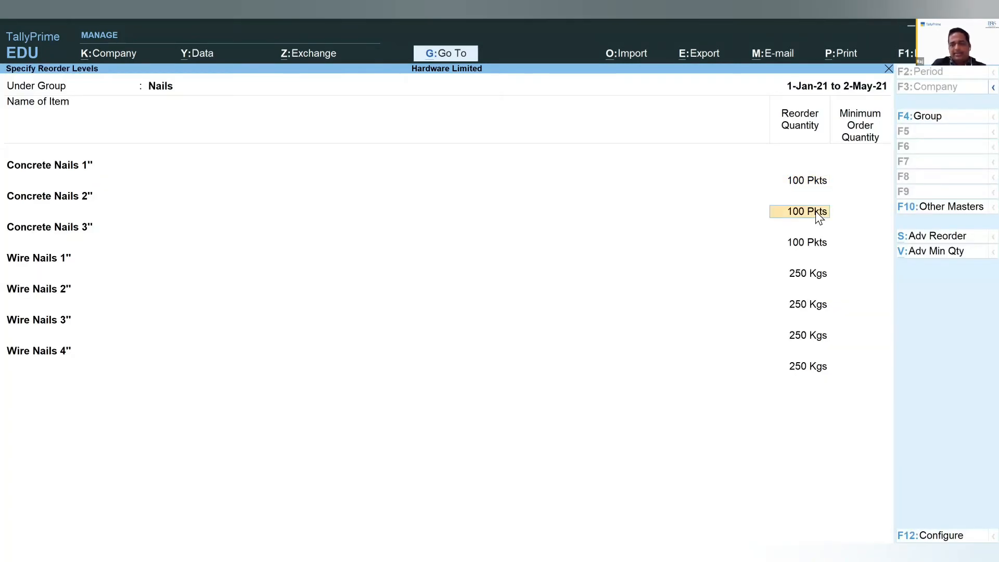
{"action": "key", "text": "Down"}
{"action": "key", "text": "Down"}
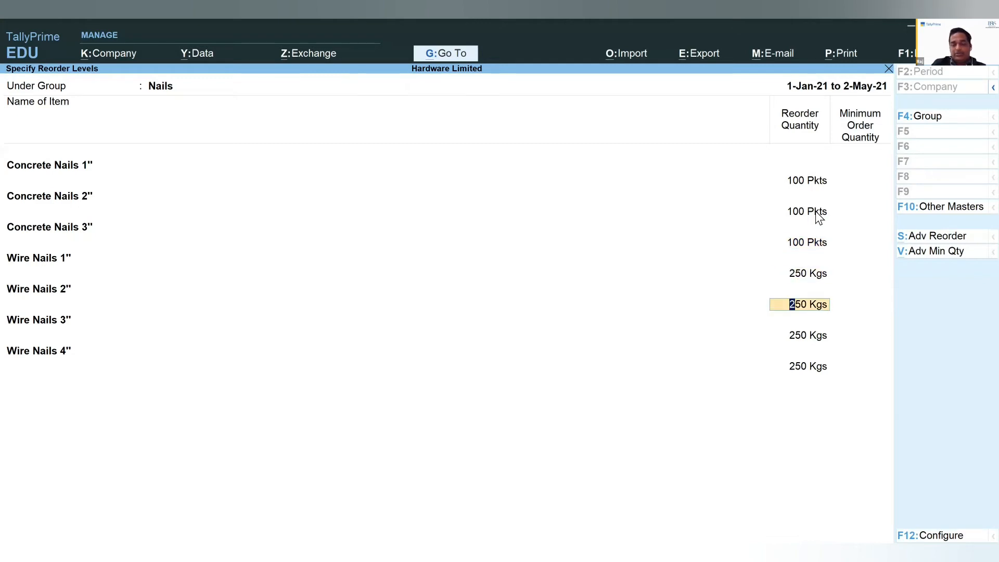
{"action": "key", "text": "BackSpace"}
{"action": "key", "text": "Escape"}
{"action": "key", "text": "Return"}
Open the Paint Brush group's reorder levels for a quick look and return to the Gateway of Tally.
{"action": "key", "text": "Down"}
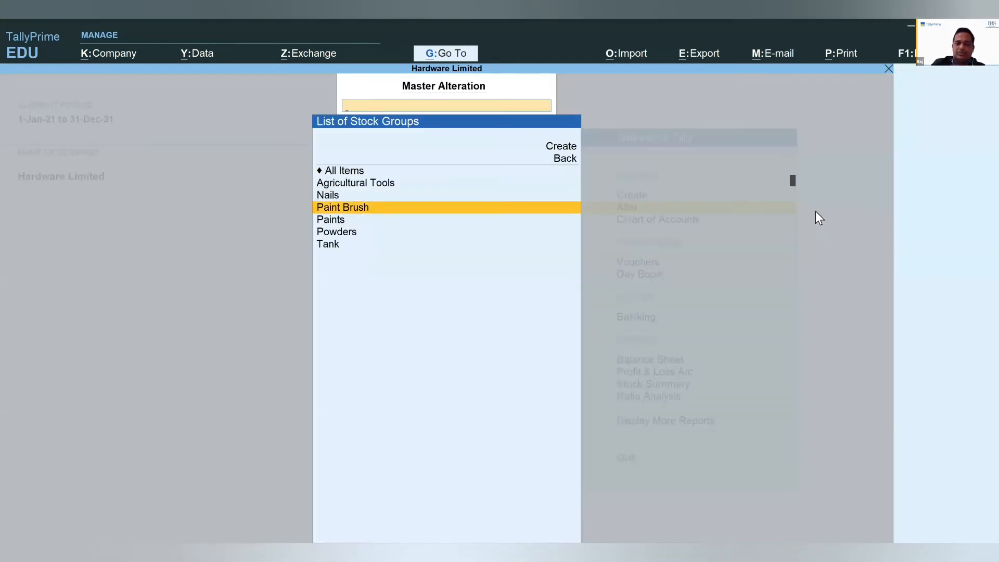
{"action": "key", "text": "Return"}
{"action": "key", "text": "Escape"}
{"action": "key", "text": "Escape"}
{"action": "key", "text": "Return"}
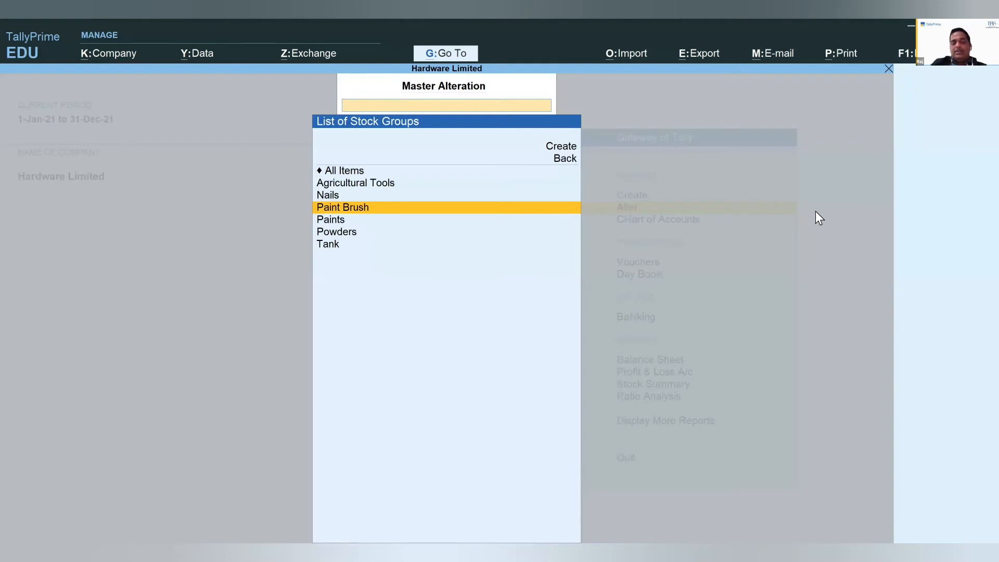
{"action": "key", "text": "Escape"}
{"action": "key", "text": "Escape"}
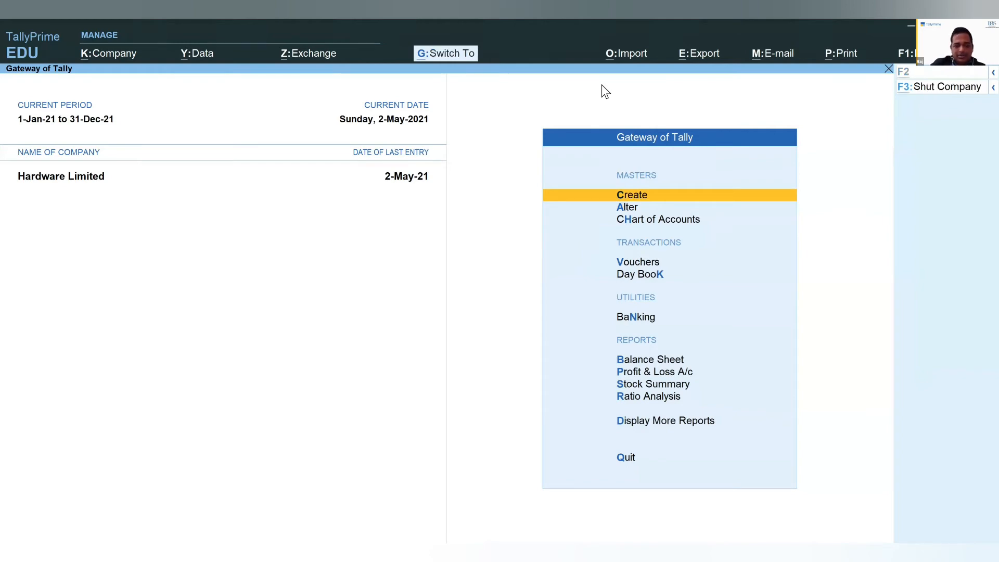
Find and open the Stock Group Reorder Status report for the Primary group.
{"action": "key", "text": "ctrl+g"}
{"action": "type", "text": "Reor"}
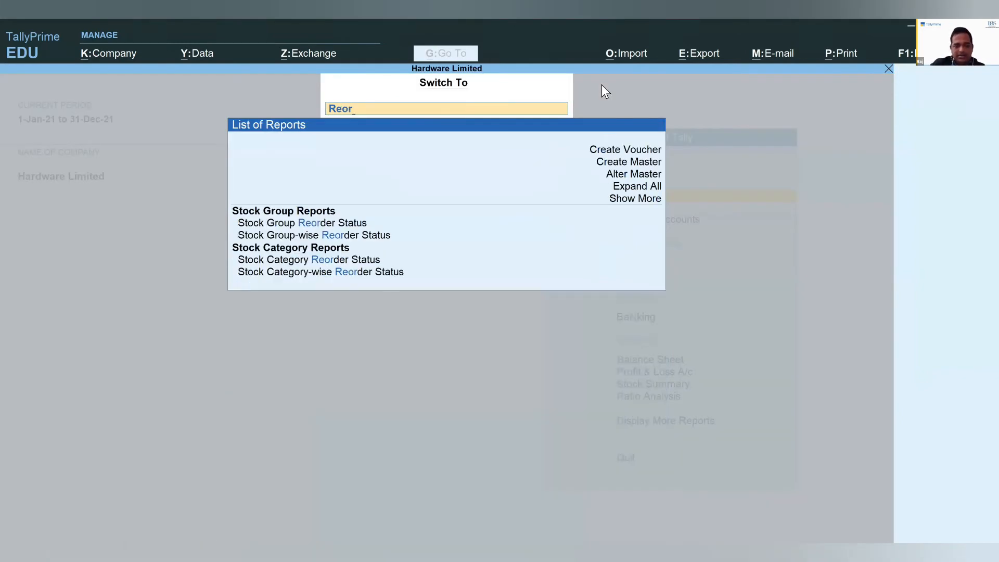
{"action": "key", "text": "Down"}
{"action": "key", "text": "Down"}
{"action": "key", "text": "Up"}
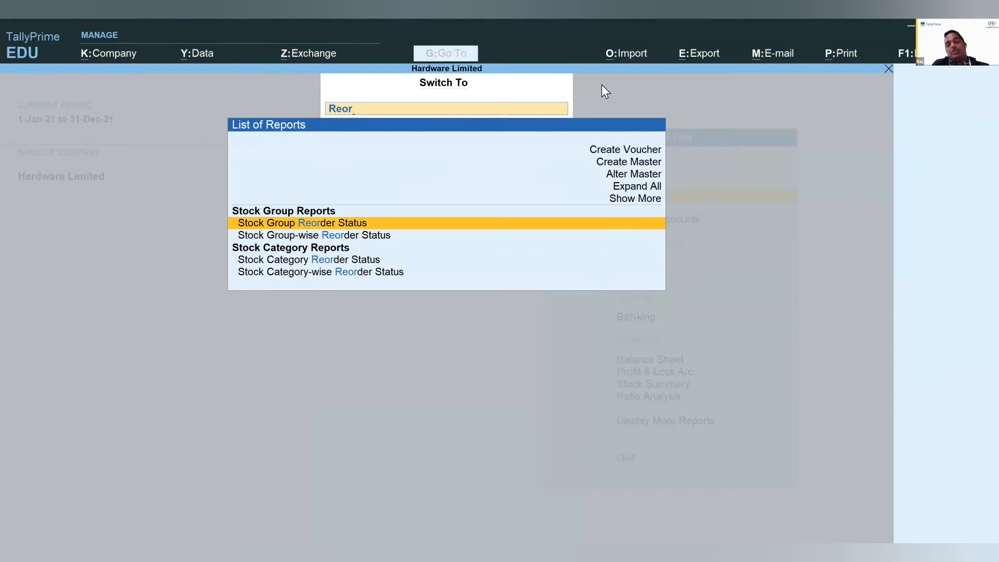
{"action": "key", "text": "Return"}
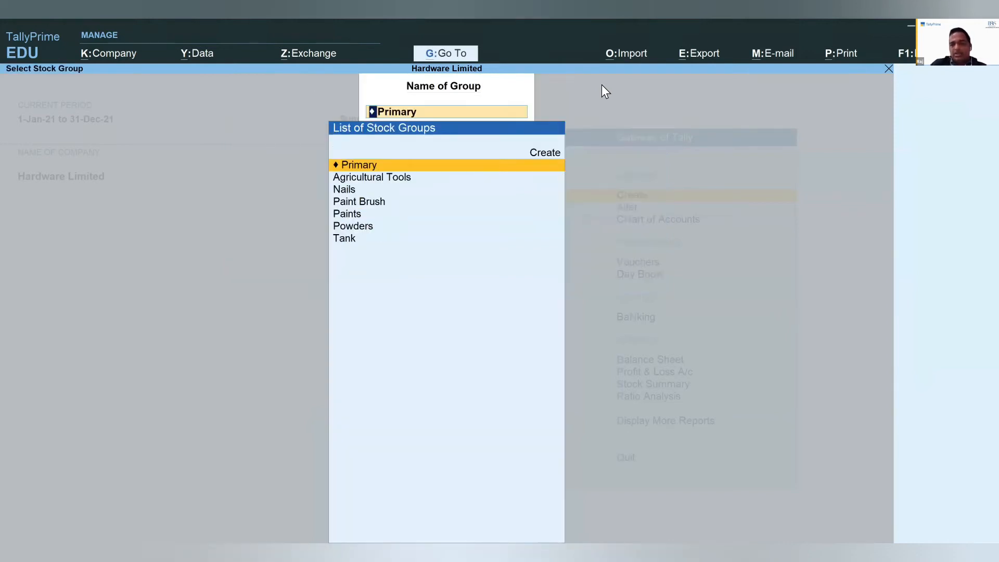
{"action": "key", "text": "Return"}
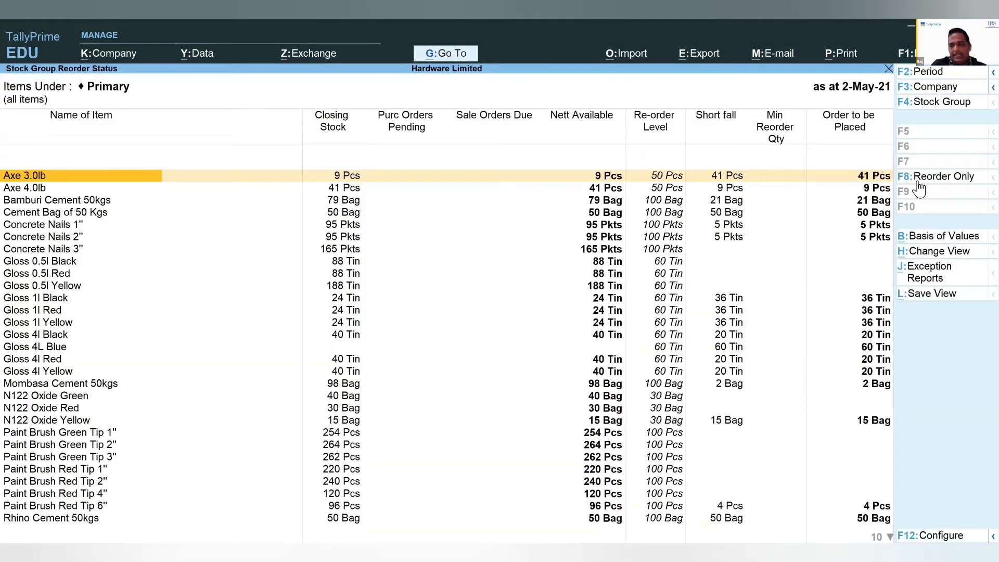
Limit the reorder status report to items below their reorder levels, review the Axe items, and return to the Gateway of Tally.
{"action": "left_click", "coordinate": [947, 180]}
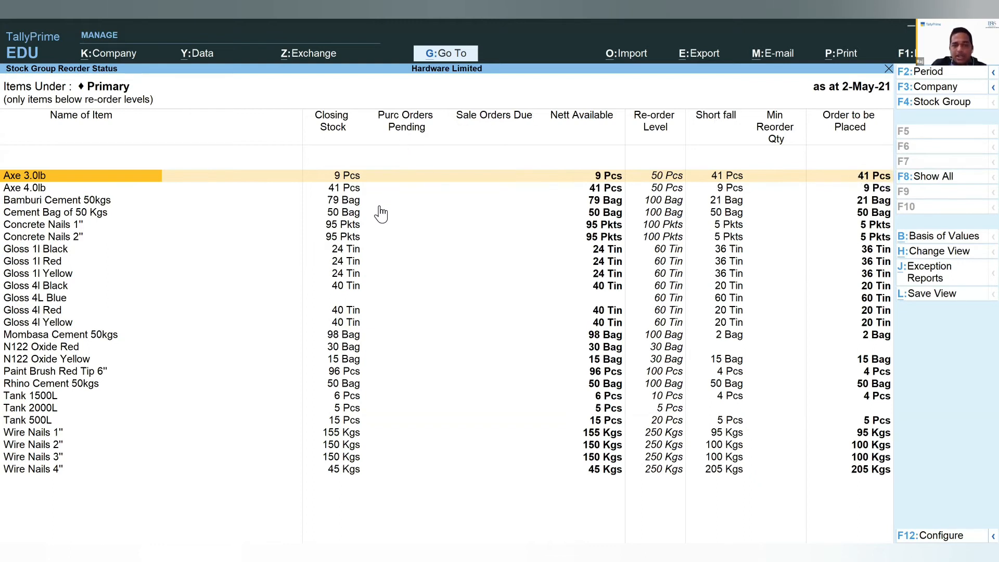
{"action": "left_click", "coordinate": [341, 189]}
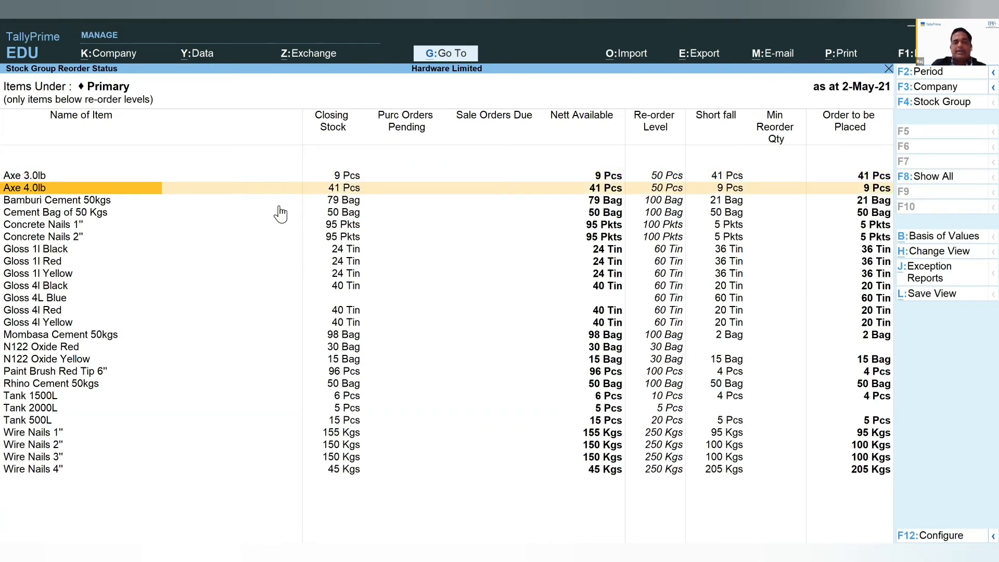
{"action": "key", "text": "Up"}
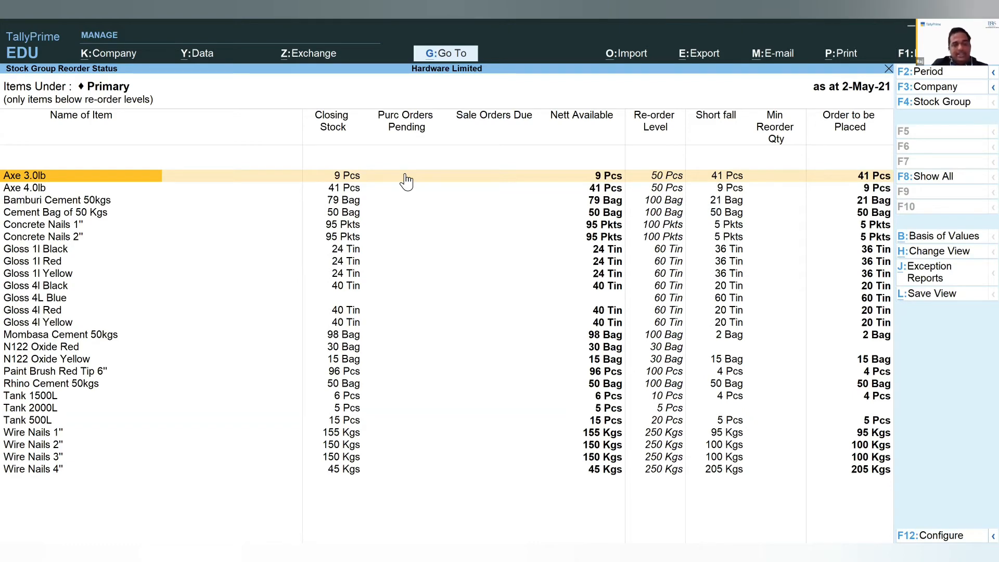
{"action": "key", "text": "Escape"}
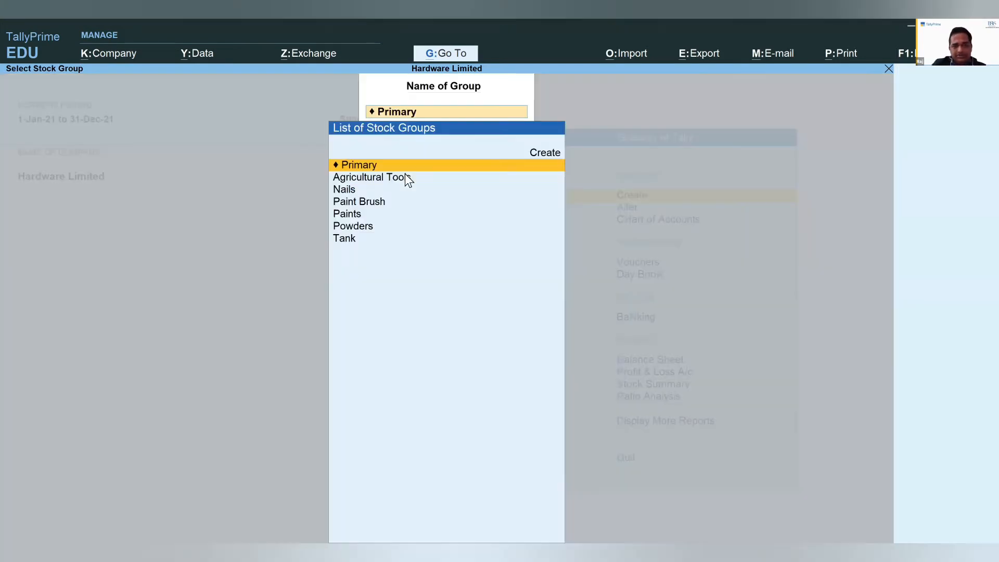
{"action": "key", "text": "Escape"}
{"action": "key", "text": "Escape"}
{"action": "key", "text": "Escape"}
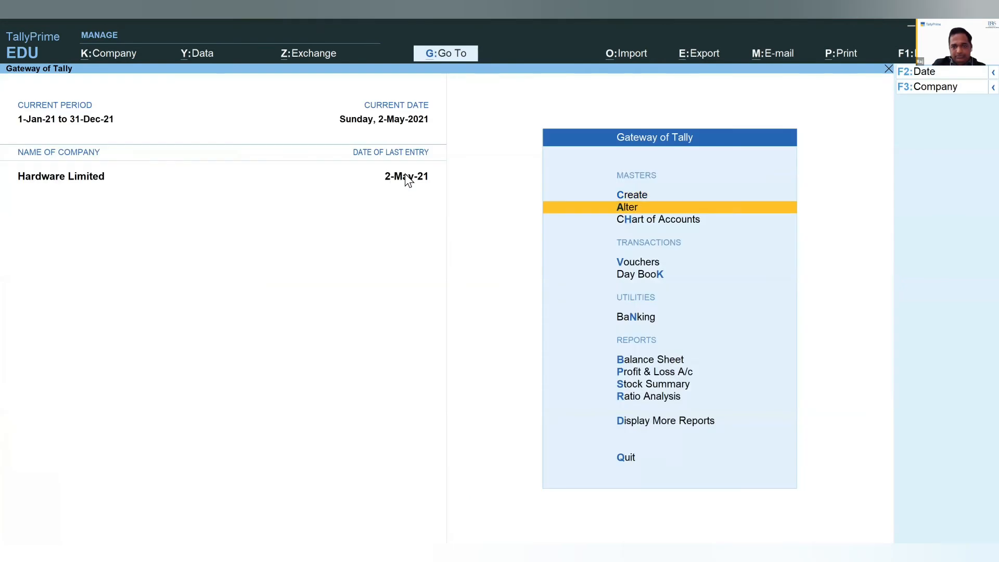
Start a new voucher, change its type to the inactive Purchase Order, and activate that voucher type.
{"action": "key", "text": "Down"}
{"action": "key", "text": "Down"}
{"action": "key", "text": "Return"}
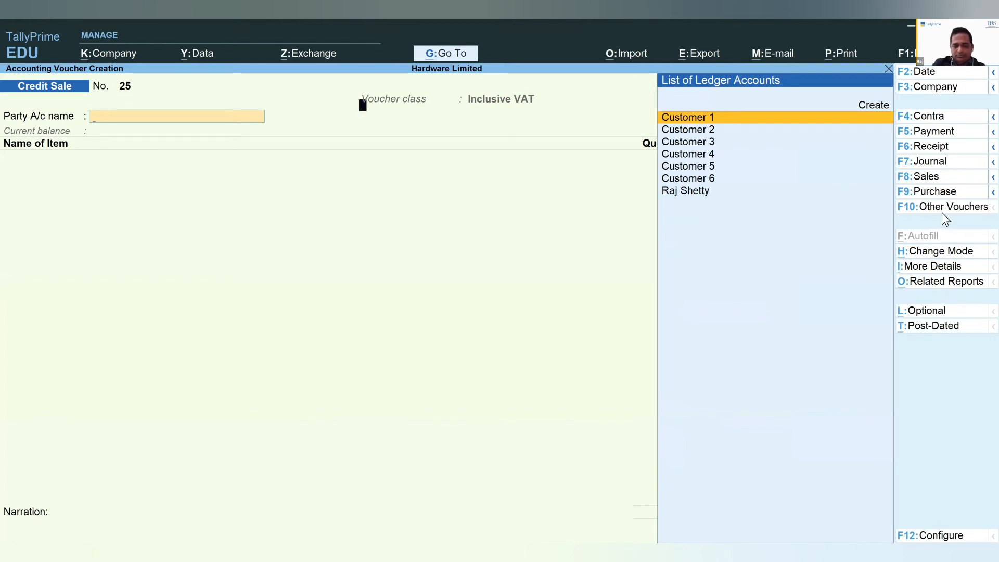
{"action": "key", "text": "F10"}
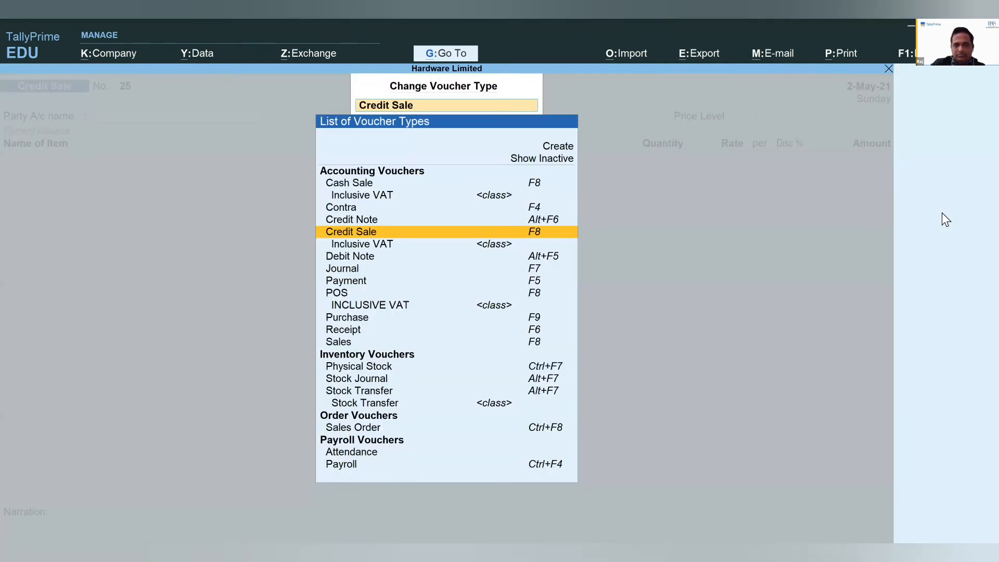
{"action": "key", "text": "ctrl+i"}
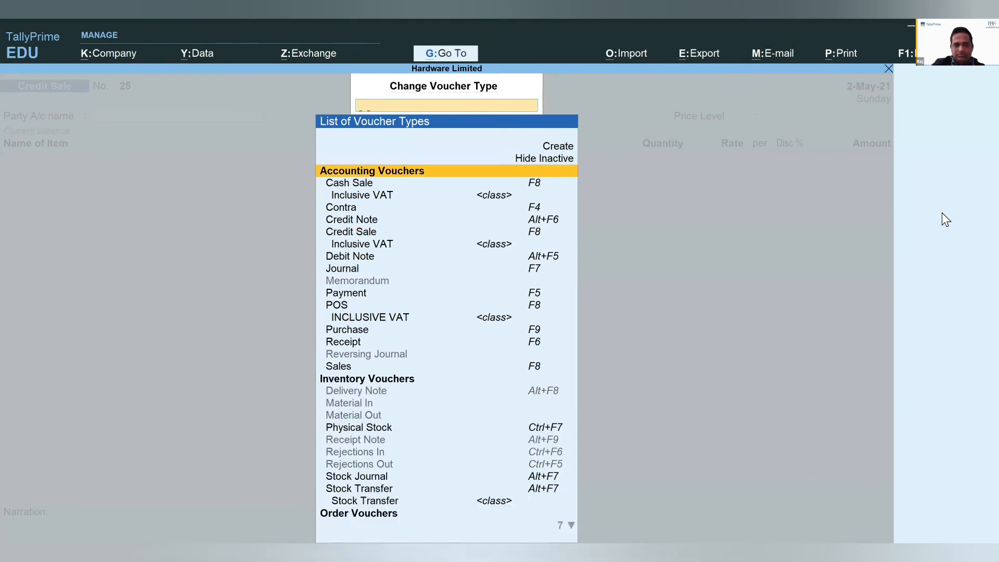
{"action": "type", "text": "Or"}
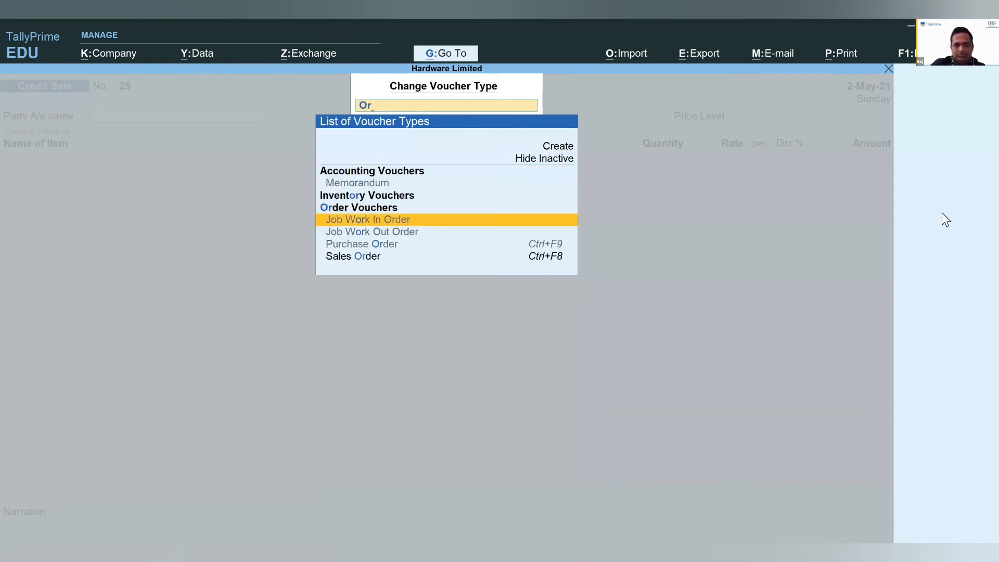
{"action": "key", "text": "Down"}
{"action": "key", "text": "Down"}
{"action": "key", "text": "Return"}
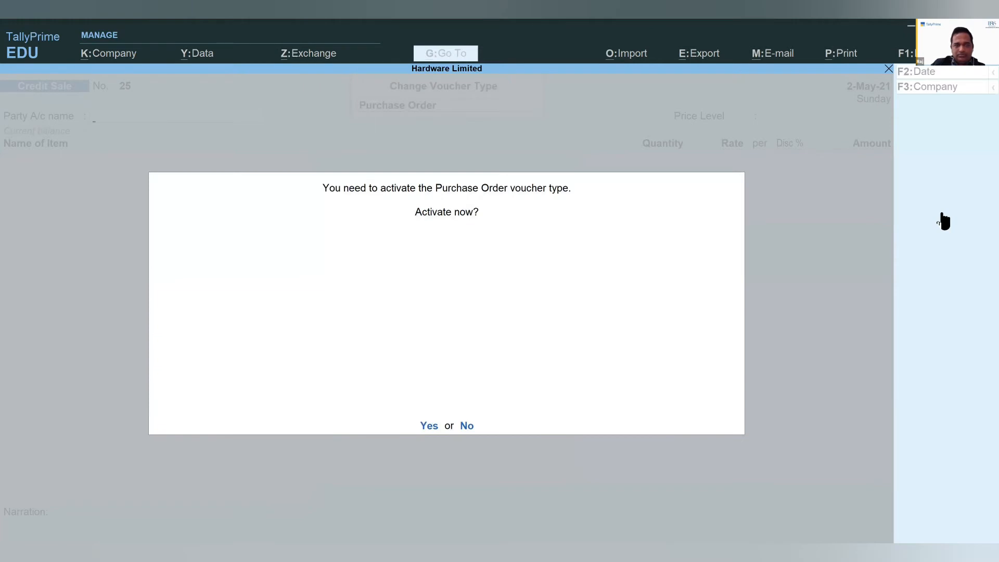
{"action": "key", "text": "y"}
Choose Supplier 1 as the purchase order's party account and accept the order details with 60 Days payment terms.
{"action": "key", "text": "Down"}
{"action": "key", "text": "Down"}
{"action": "key", "text": "Down"}
{"action": "key", "text": "Down"}
{"action": "key", "text": "Down"}
{"action": "key", "text": "Down"}
{"action": "key", "text": "Down"}
{"action": "key", "text": "Down"}
{"action": "key", "text": "Down"}
{"action": "key", "text": "Down"}
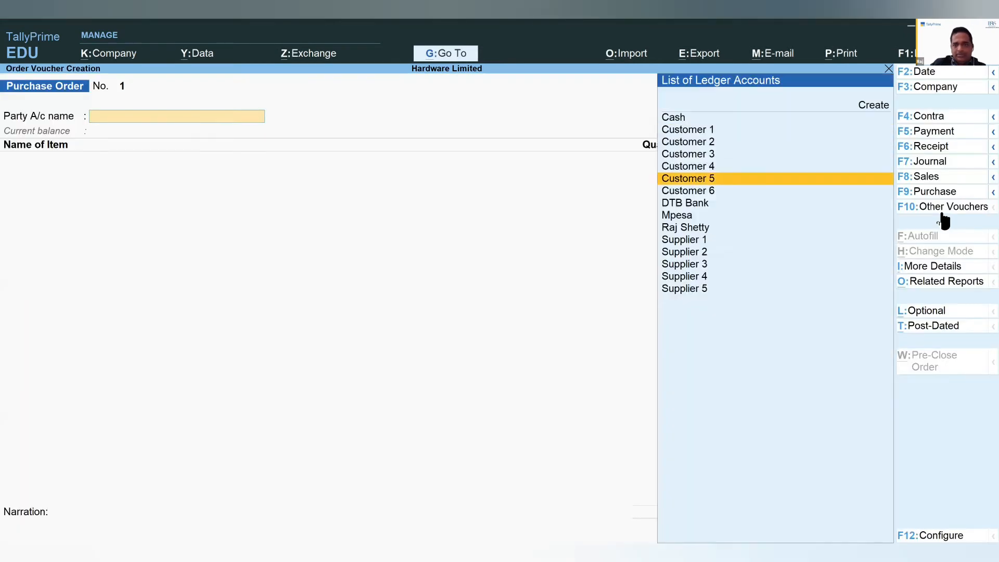
{"action": "key", "text": "Return"}
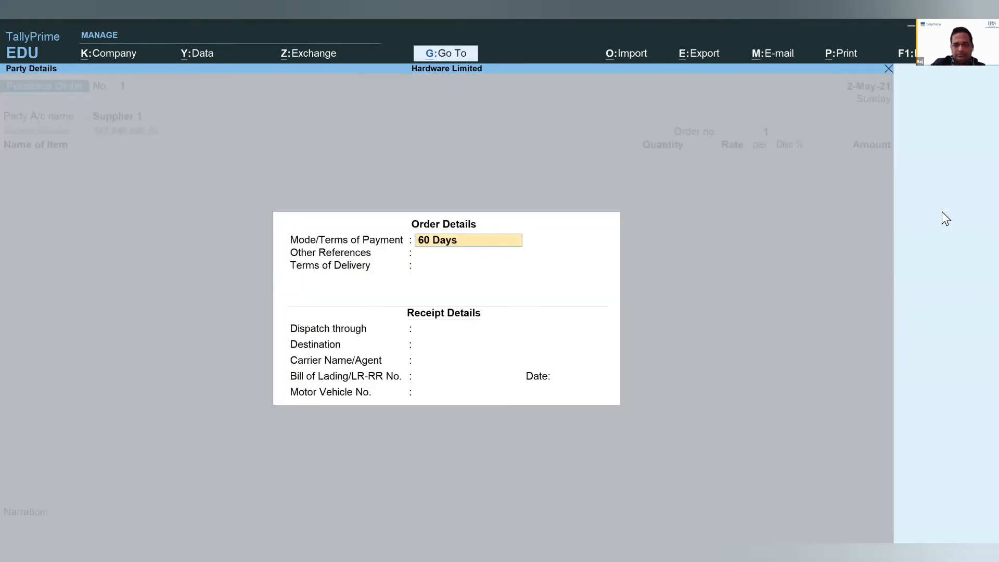
{"action": "key", "text": "Return"}
{"action": "key", "text": "ctrl+a"}
{"action": "key", "text": "Return"}
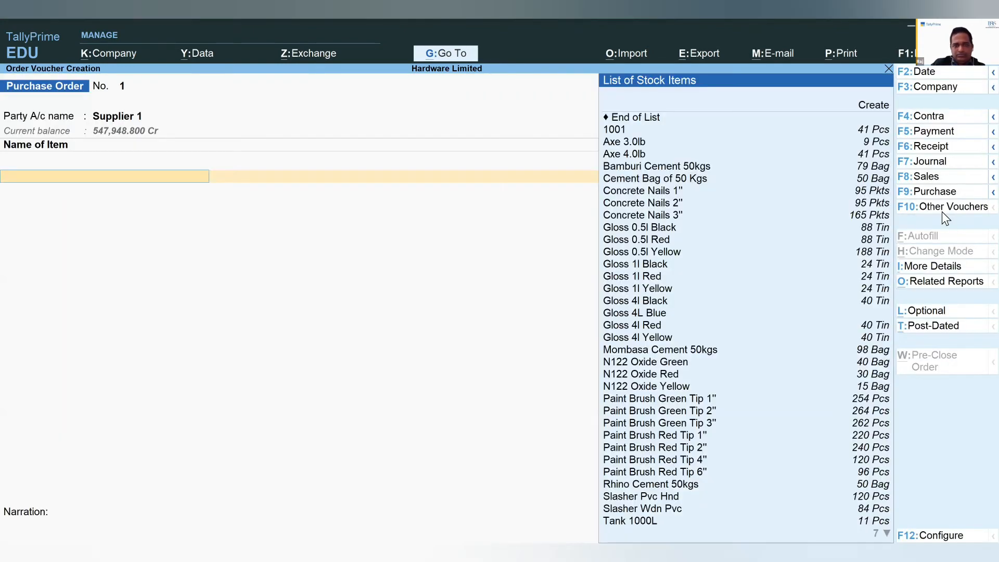
Add 10 Pcs of Axe 3.0lb to the purchase order, accepting the rate of 250 per piece.
{"action": "key", "text": "Down"}
{"action": "key", "text": "Down"}
{"action": "key", "text": "Return"}
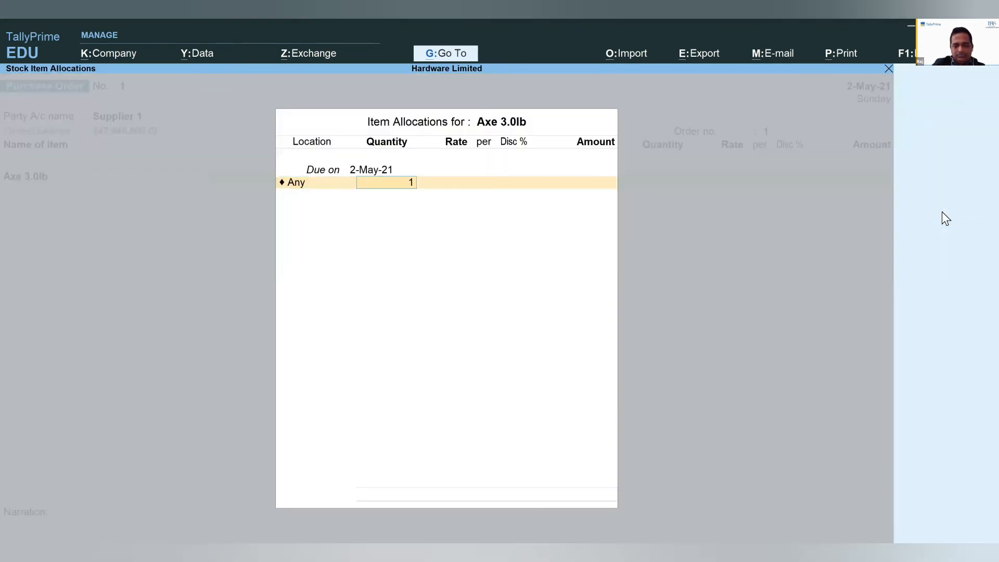
{"action": "type", "text": "10"}
{"action": "key", "text": "Return"}
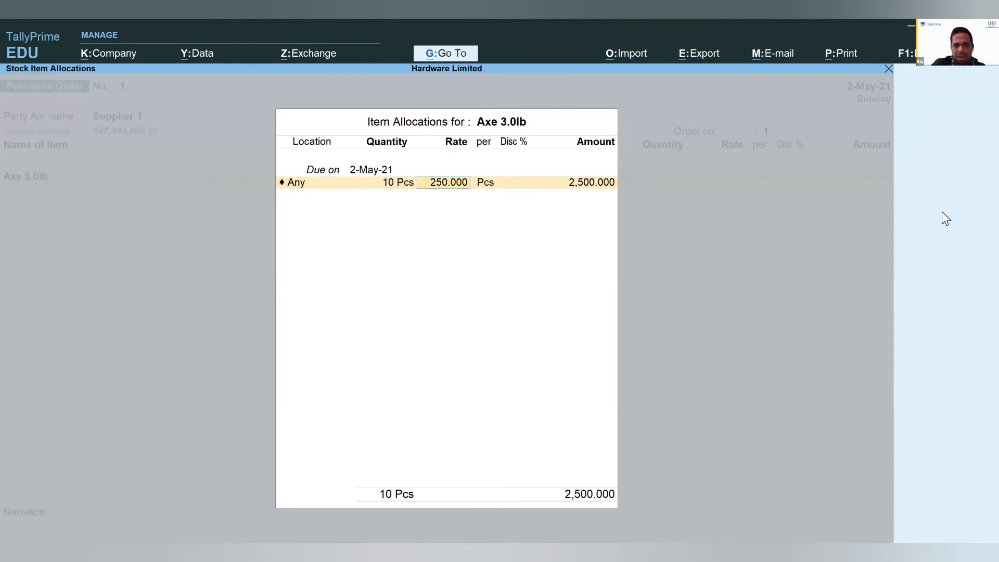
{"action": "key", "text": "Return"}
{"action": "key", "text": "Return"}
{"action": "key", "text": "Return"}
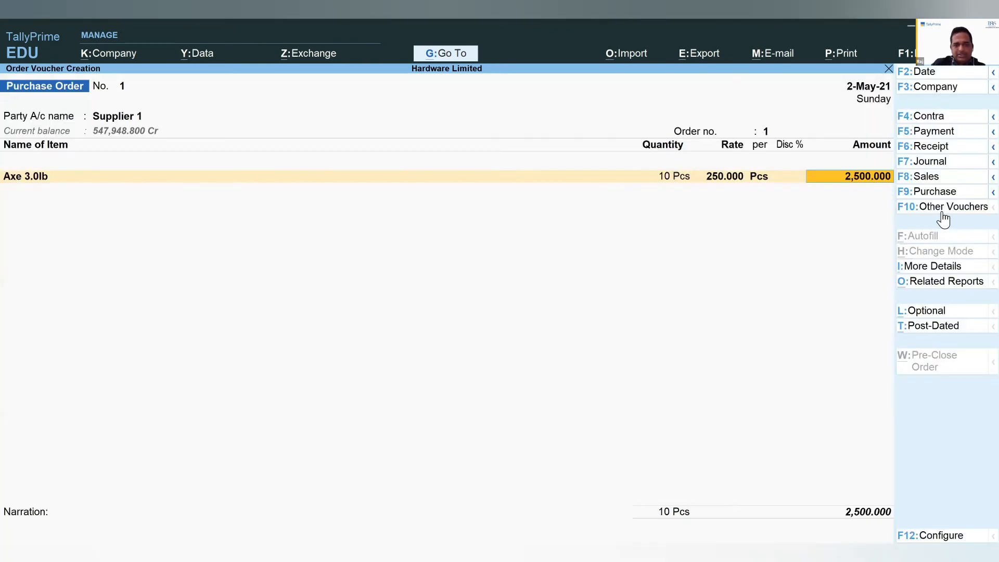
Save the purchase order without further items or narration and return to the Gateway of Tally.
{"action": "key", "text": "Return"}
{"action": "key", "text": "Return"}
{"action": "key", "text": "Return"}
{"action": "key", "text": "Return"}
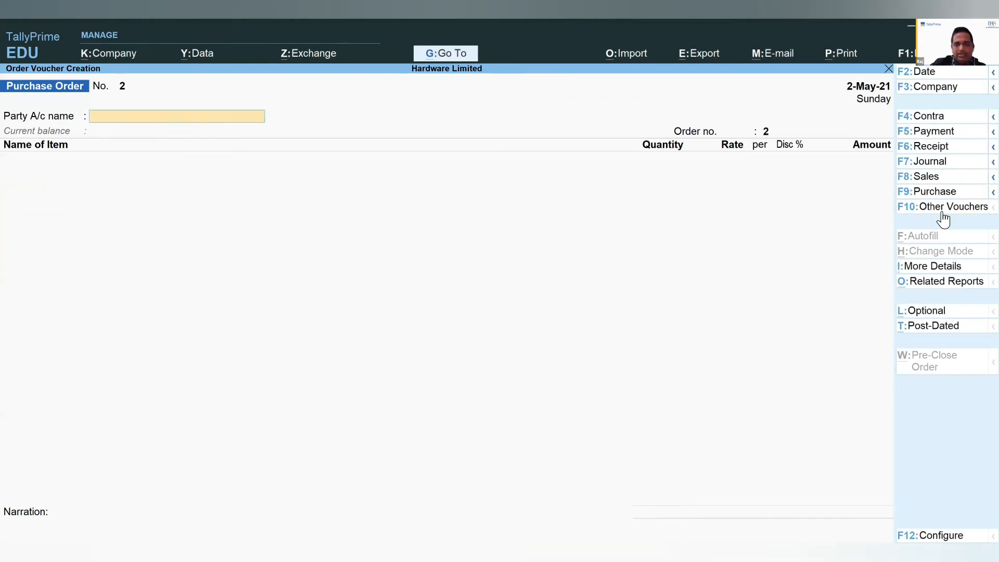
{"action": "key", "text": "Escape"}
{"action": "key", "text": "Return"}
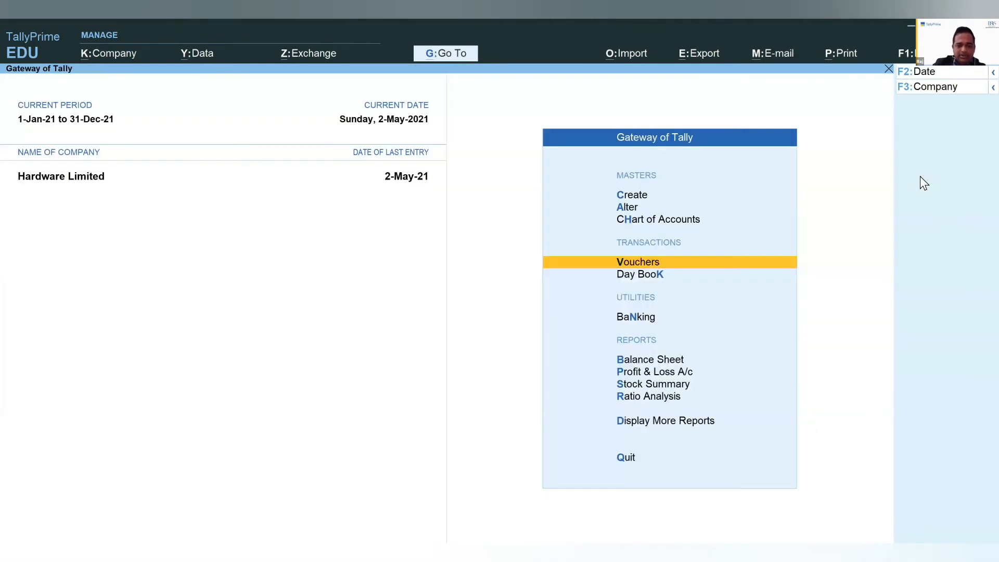
Reopen the Stock Group Reorder Status report for the Primary group to check the pending purchase order for Axe 3.0lb.
{"action": "key", "text": "alt+g"}
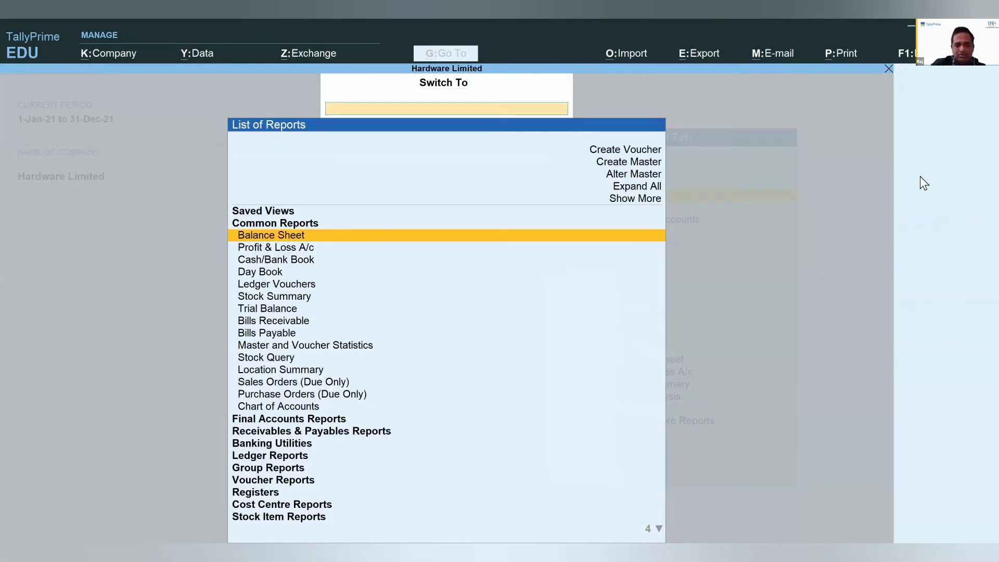
{"action": "type", "text": "Reo"}
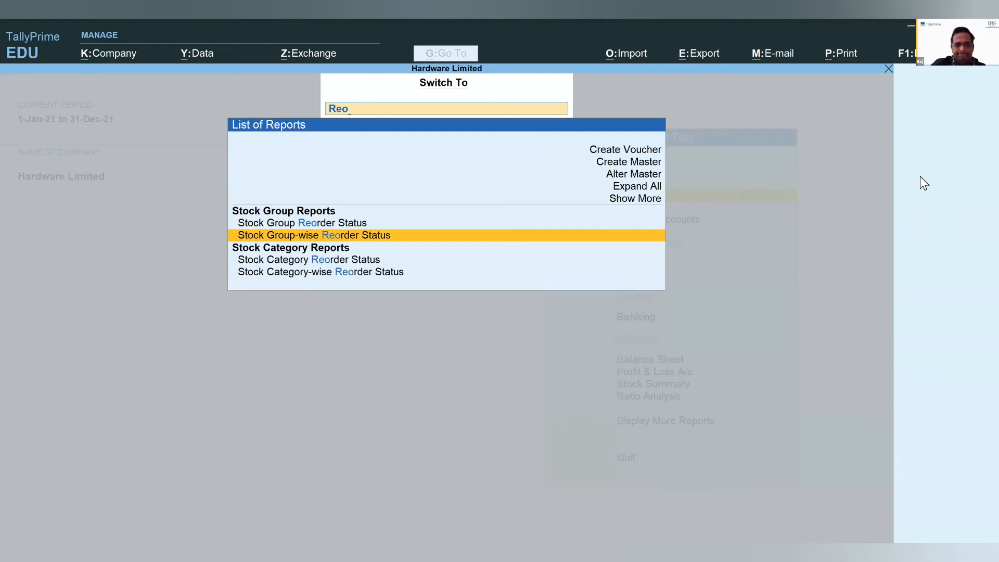
{"action": "key", "text": "Up"}
{"action": "key", "text": "Return"}
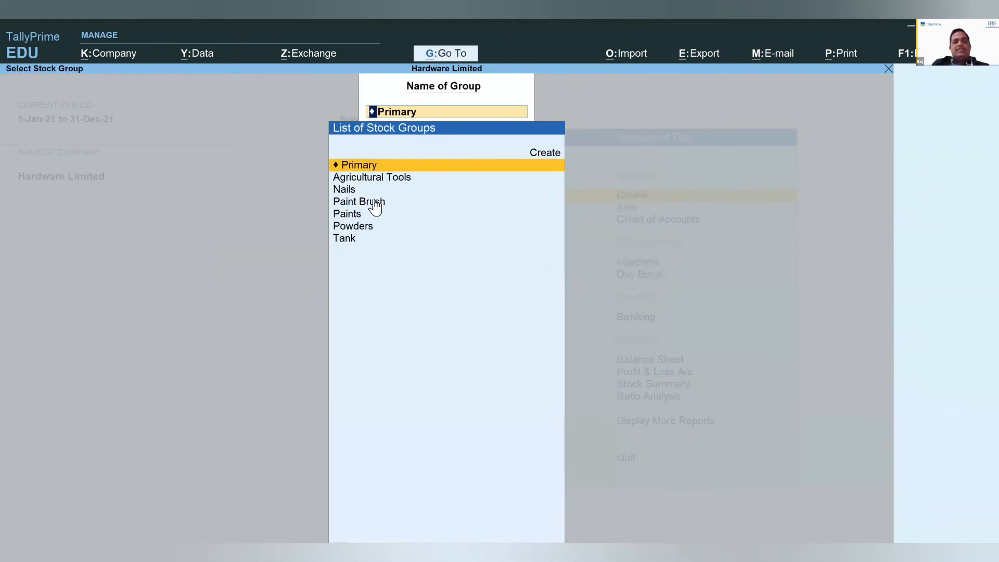
{"action": "key", "text": "Return"}
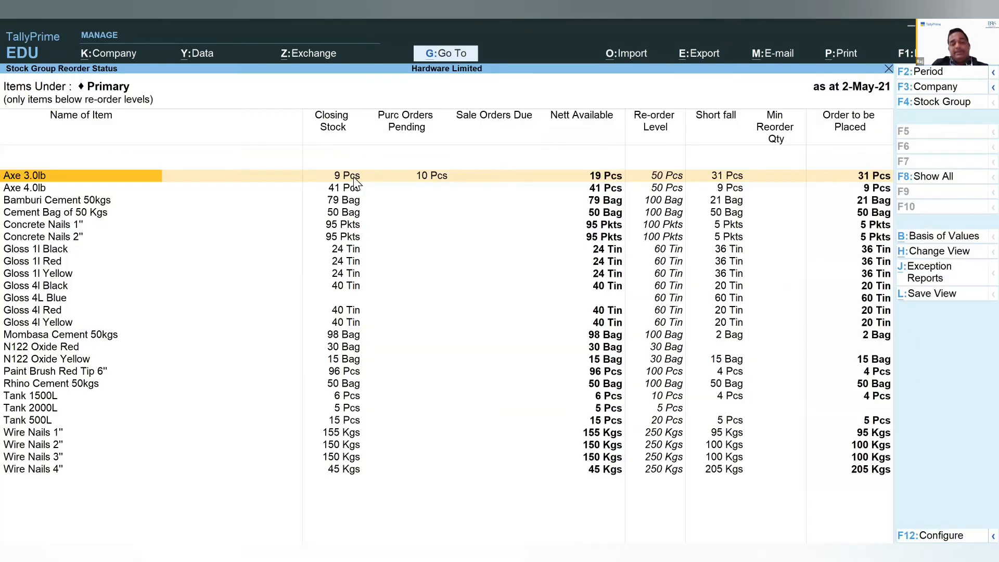
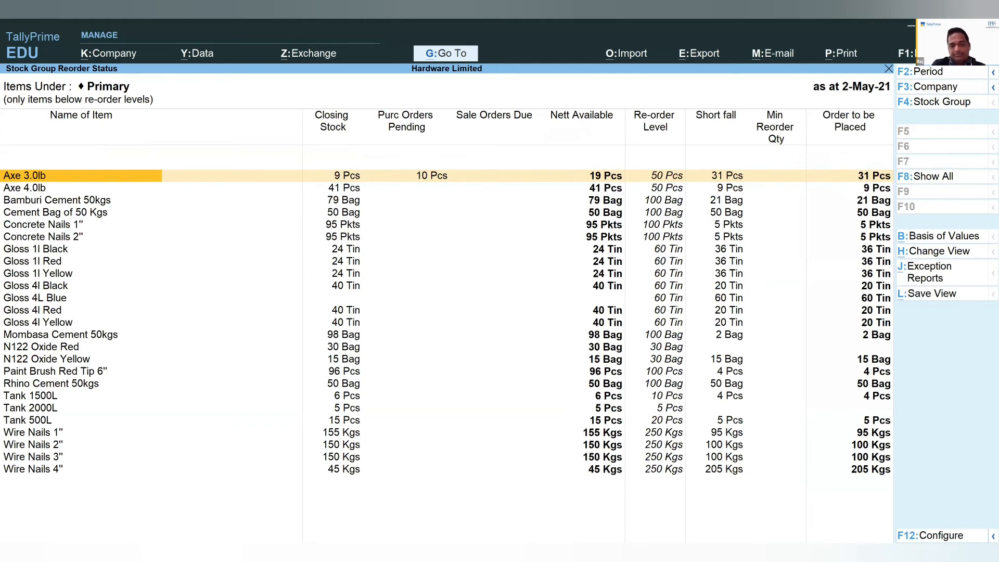
Switch to the PowerPoint slide with Outstanding & Insightful Reports selected, return to TallyPrime, and close the reorder status report.
{"action": "key", "text": "alt+Tab"}
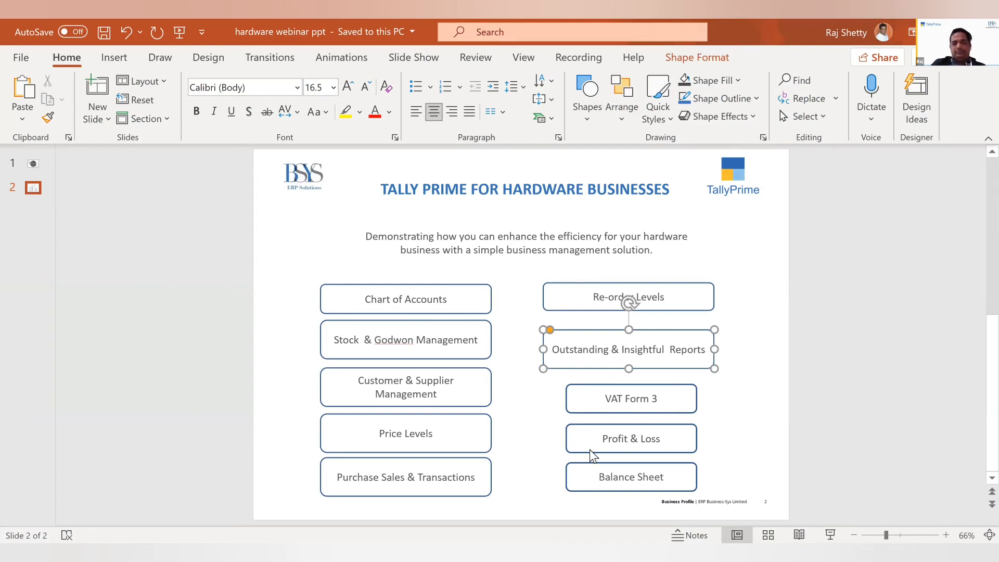
{"action": "key", "text": "alt+Tab"}
{"action": "key", "text": "Escape"}
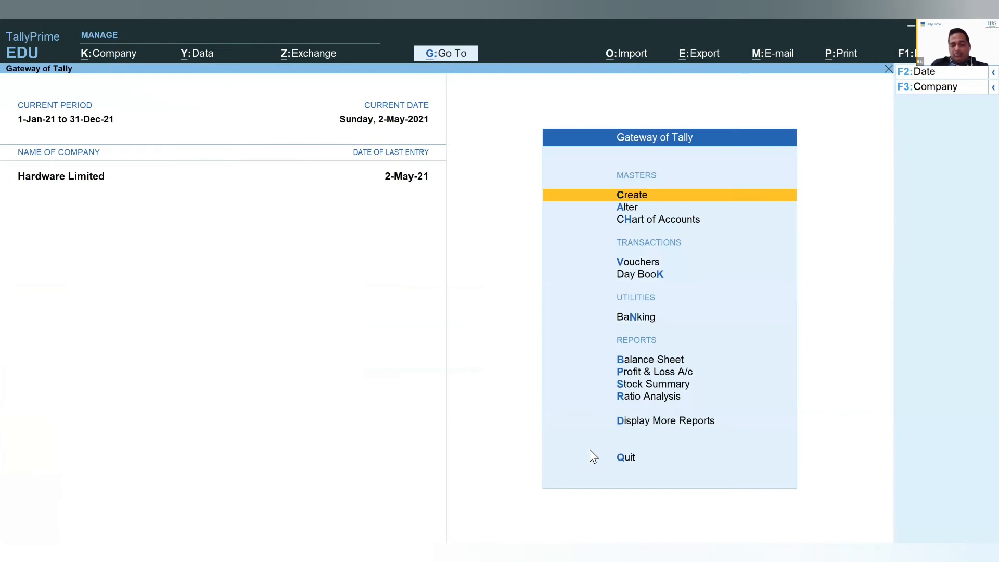
Open the Stock Summary report, list it by individual stock item, and show the profit columns.
{"action": "key", "text": "d"}
{"action": "key", "text": "s"}
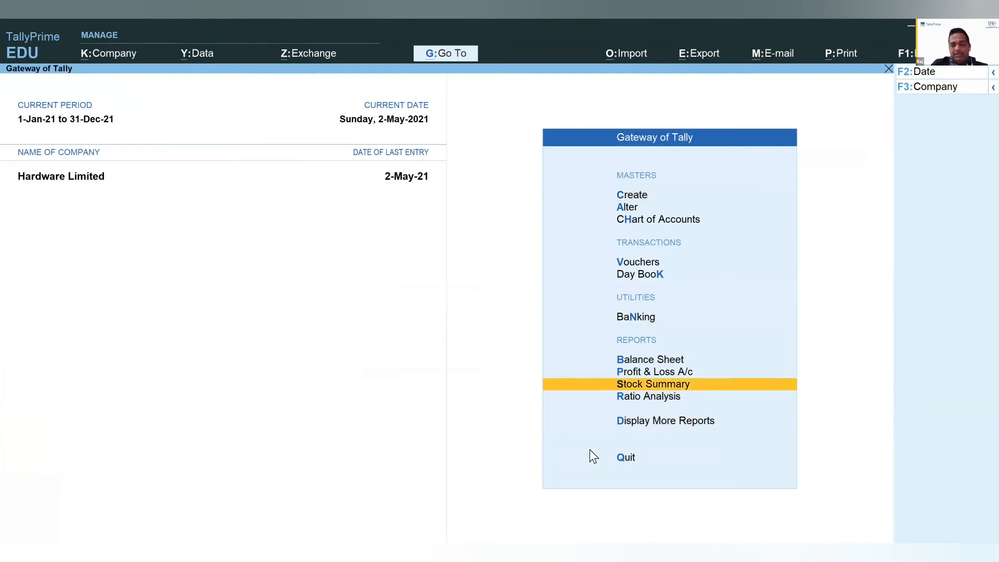
{"action": "key", "text": "Return"}
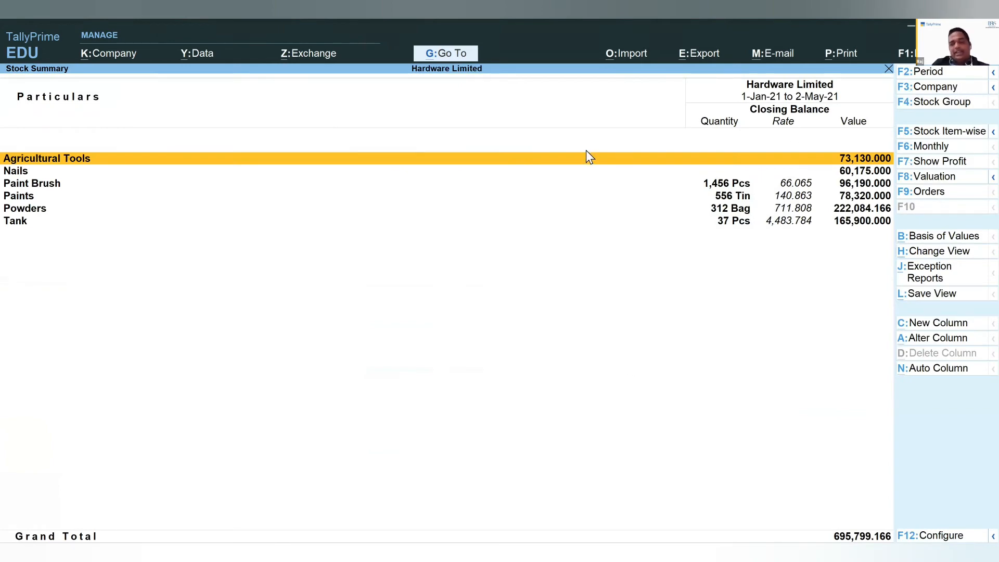
{"action": "key", "text": "F5"}
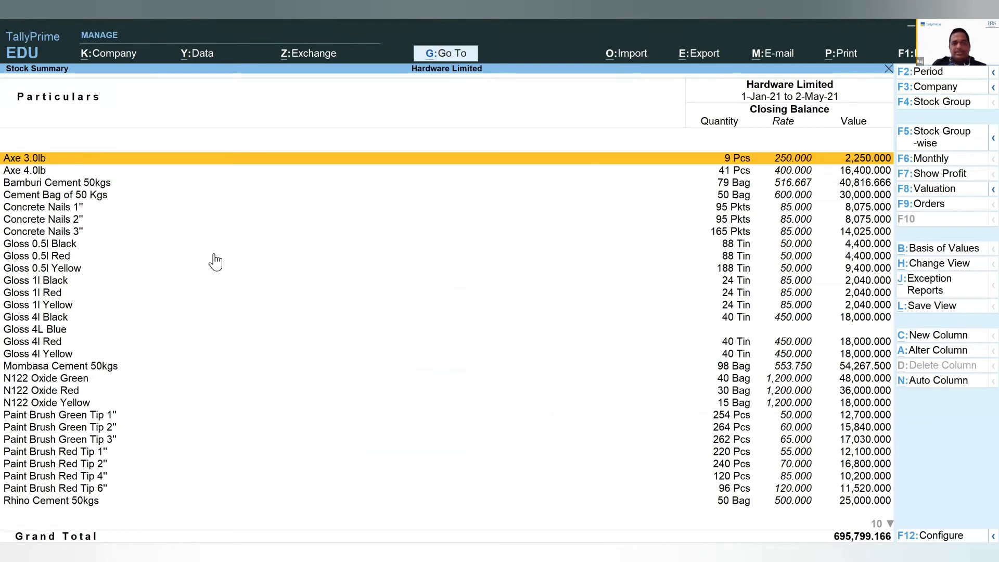
{"action": "key", "text": "F7"}
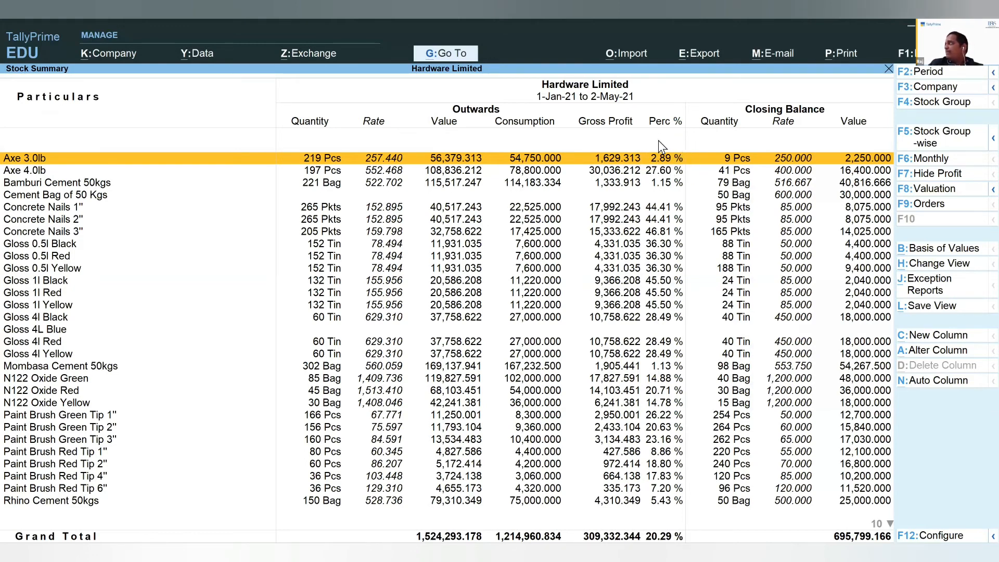
Examine the gross profit and profit percentage of the individual stock items, and return to the Gateway of Tally.
{"action": "left_click", "coordinate": [629, 175]}
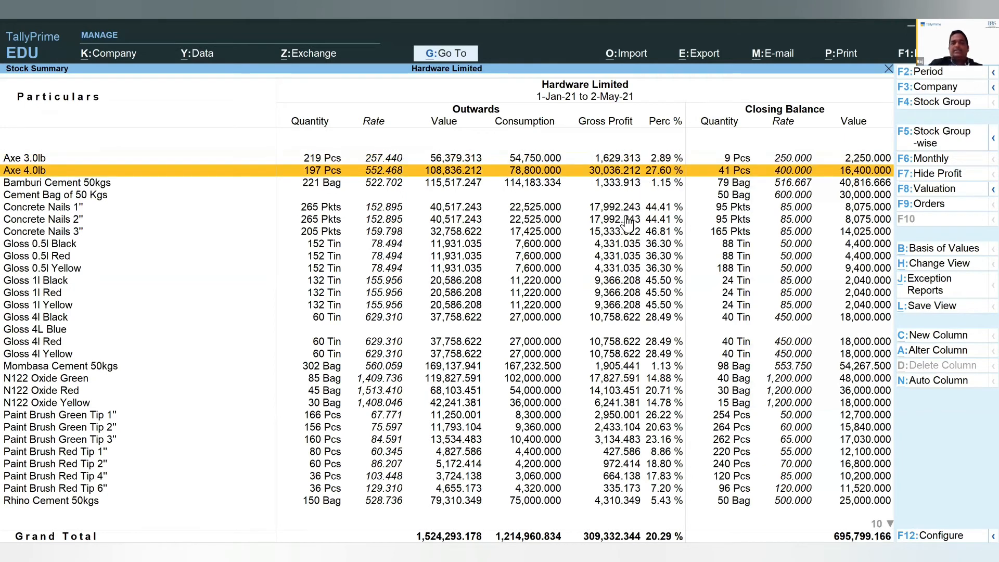
{"action": "key", "text": "Down"}
{"action": "key", "text": "Down"}
{"action": "key", "text": "Down"}
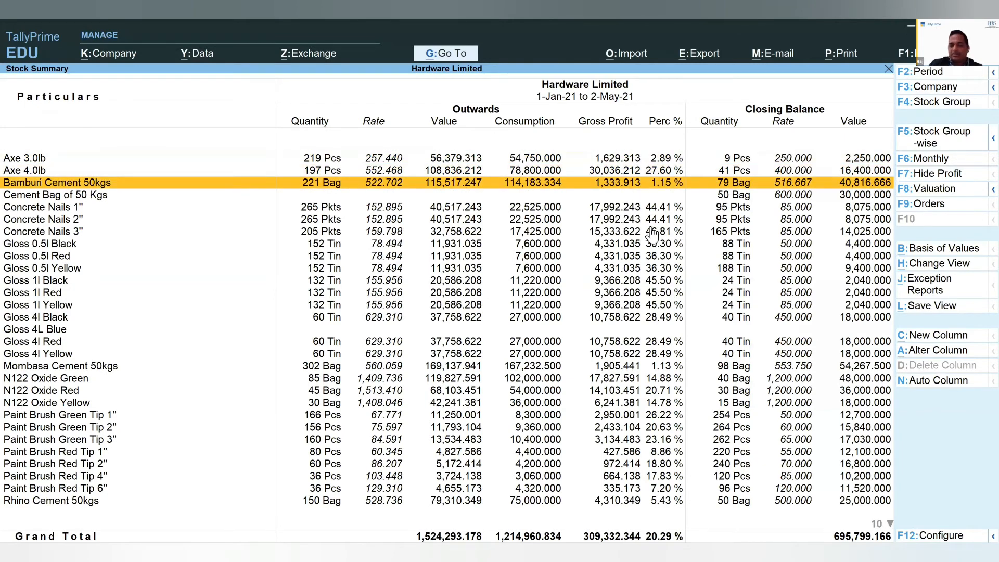
{"action": "key", "text": "Down"}
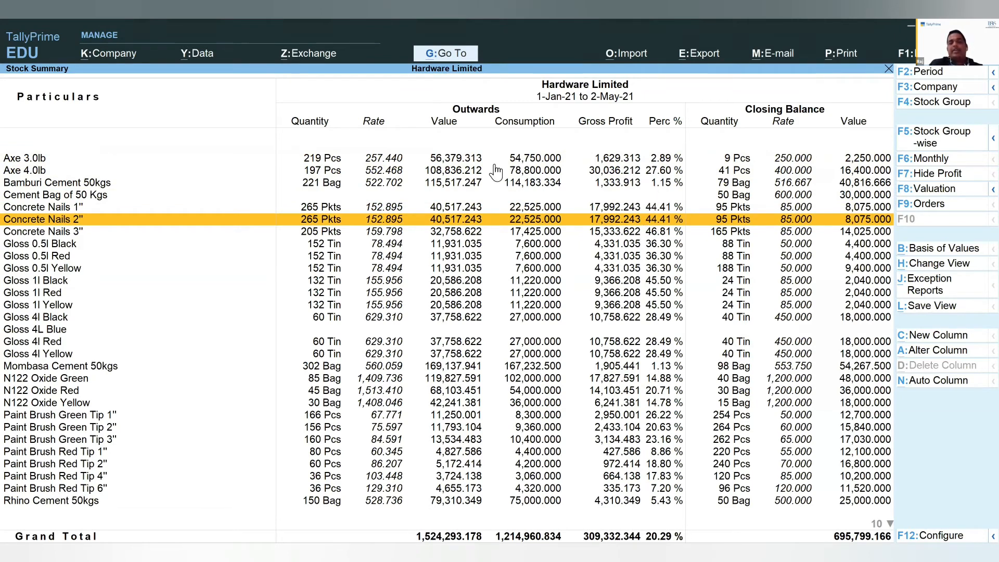
{"action": "key", "text": "Home"}
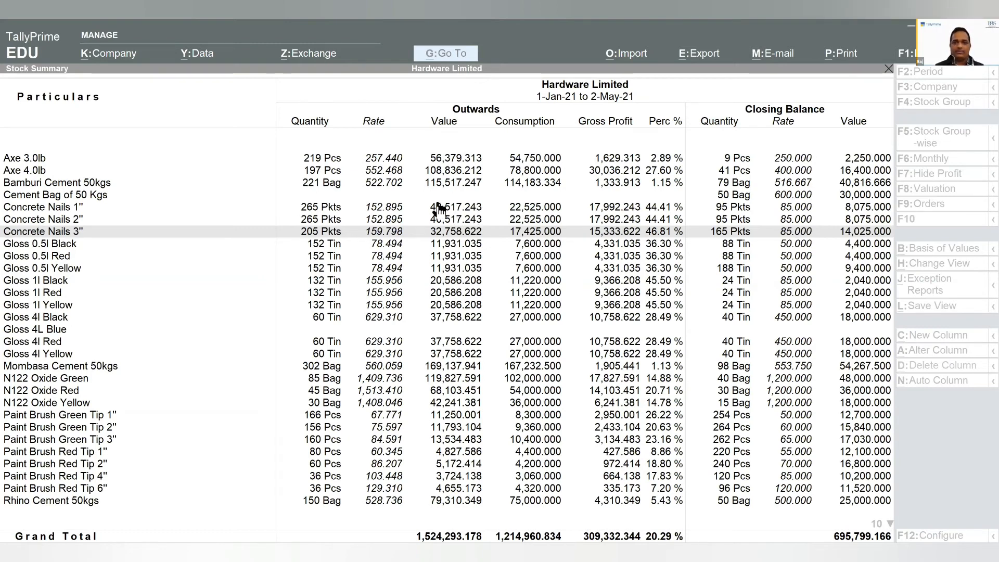
{"action": "key", "text": "Down"}
{"action": "key", "text": "Down"}
{"action": "key", "text": "Down"}
{"action": "key", "text": "Down"}
{"action": "key", "text": "Down"}
{"action": "key", "text": "Down"}
{"action": "key", "text": "Down"}
{"action": "key", "text": "Down"}
{"action": "key", "text": "Down"}
{"action": "key", "text": "Down"}
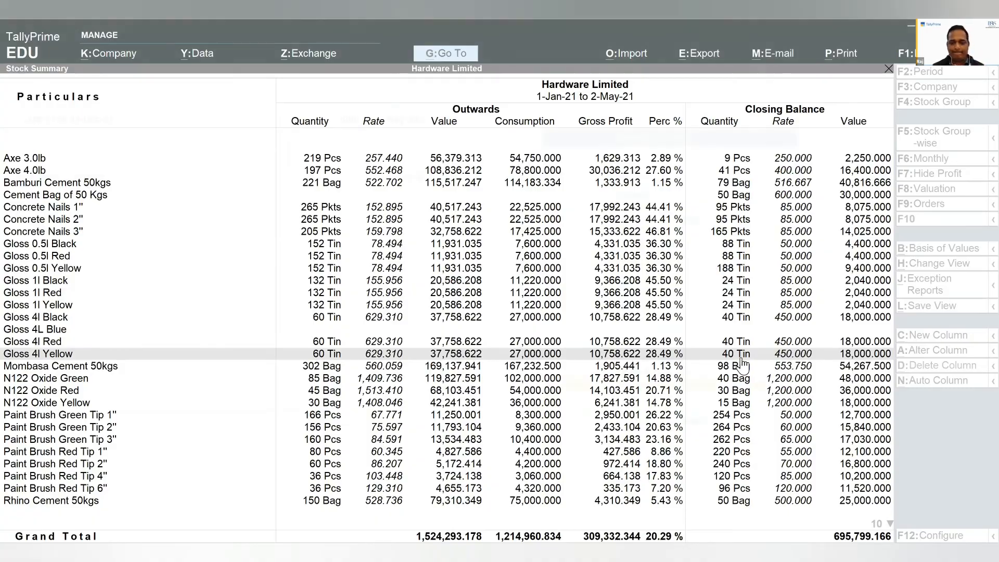
{"action": "key", "text": "Escape"}
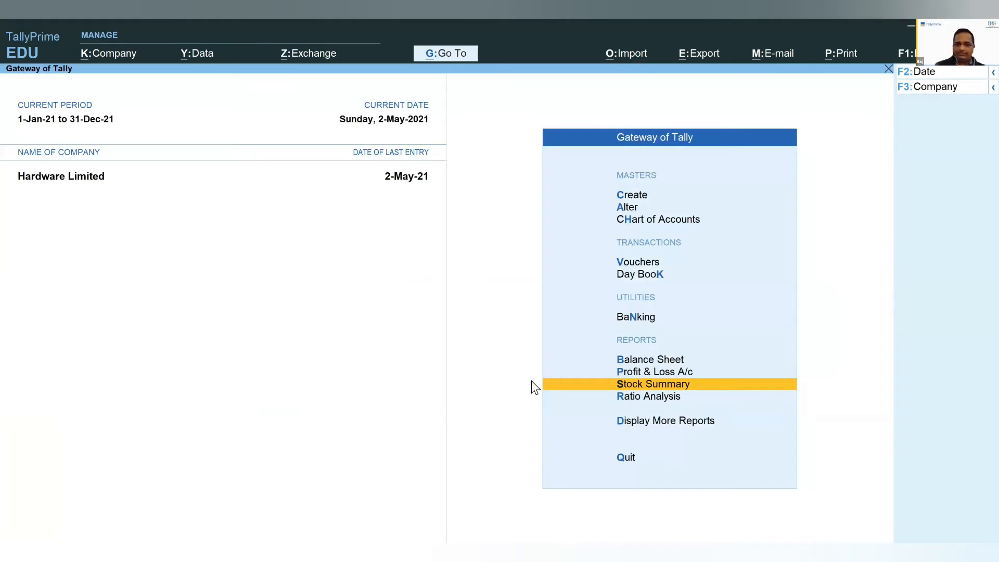
{"action": "key", "text": "Escape"}
{"action": "key", "text": "n"}
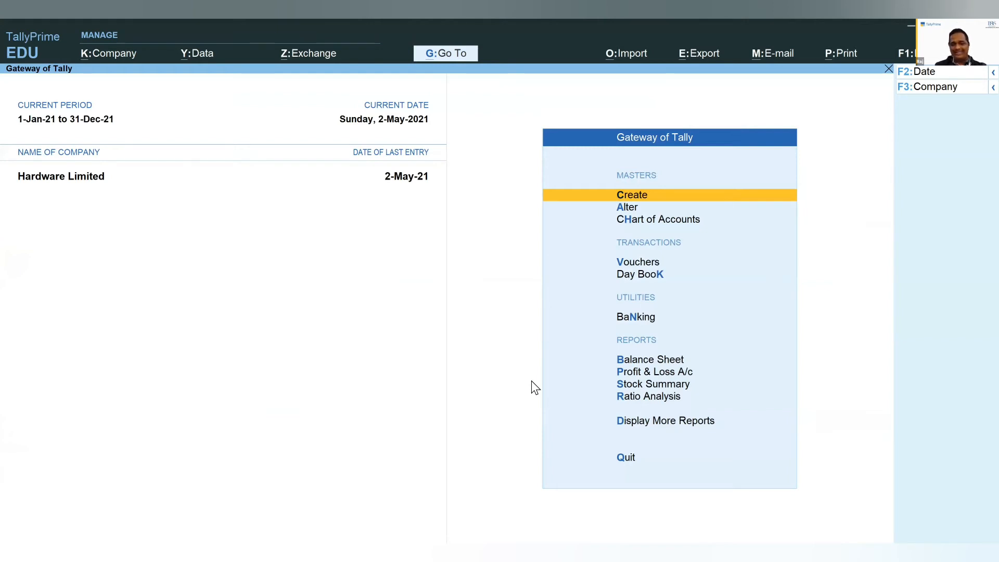
Open the Statements of Accounts group among the additional accounting reports.
{"action": "key", "text": "Down"}
{"action": "key", "text": "Down"}
{"action": "key", "text": "Down"}
{"action": "key", "text": "Down"}
{"action": "key", "text": "Down"}
{"action": "key", "text": "Down"}
{"action": "key", "text": "Down"}
{"action": "key", "text": "Down"}
{"action": "key", "text": "Down"}
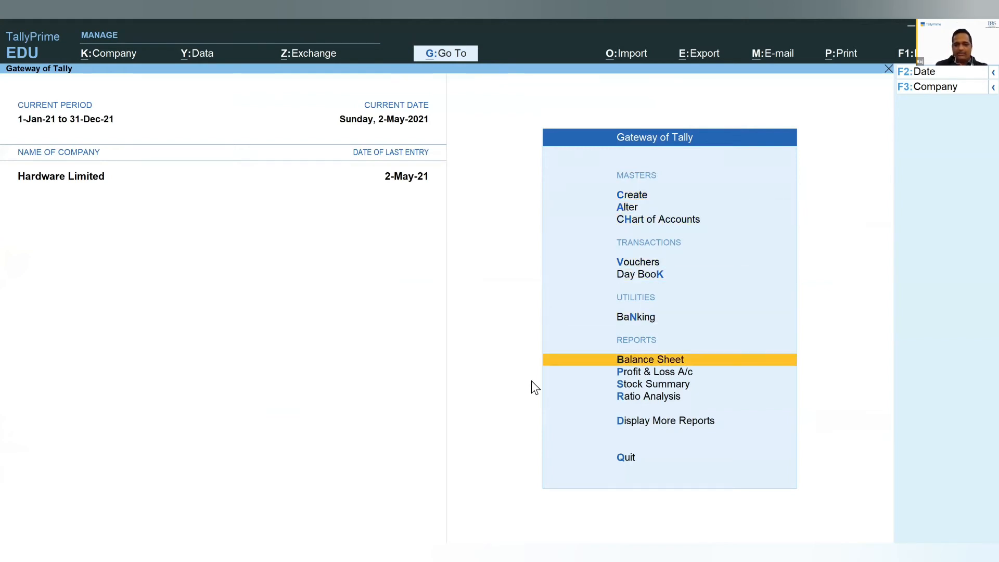
{"action": "key", "text": "Down"}
{"action": "key", "text": "Return"}
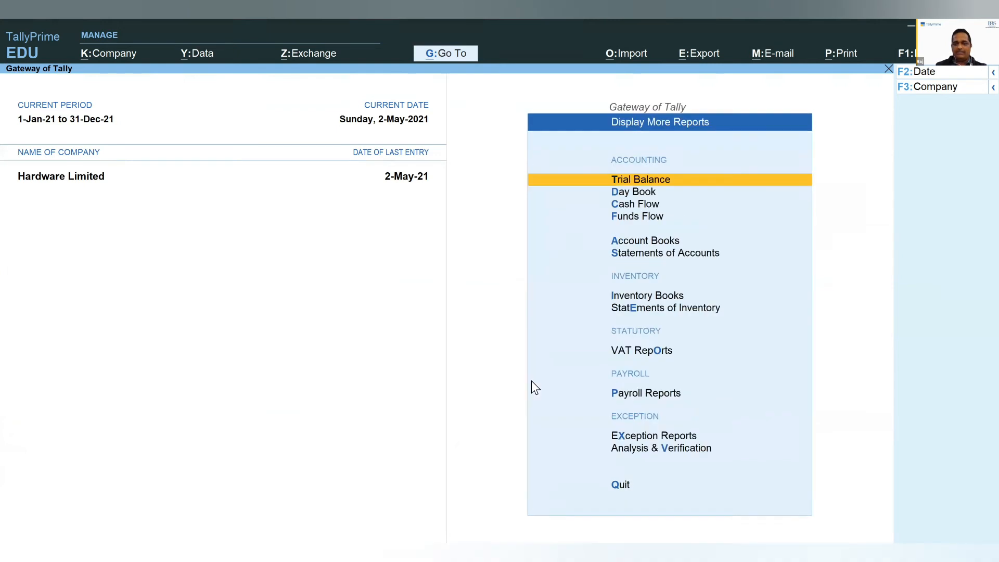
{"action": "key", "text": "Down"}
{"action": "key", "text": "Down"}
{"action": "key", "text": "Down"}
{"action": "key", "text": "Down"}
{"action": "key", "text": "Down"}
{"action": "key", "text": "Return"}
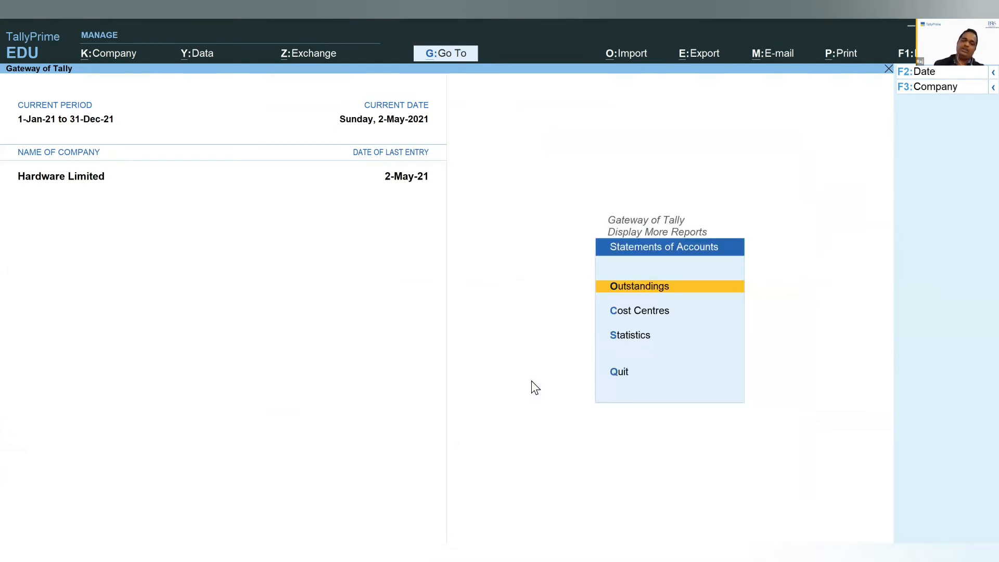
Open the outstanding Receivables report and review the customers' pending amounts, due dates and overdue days.
{"action": "key", "text": "Return"}
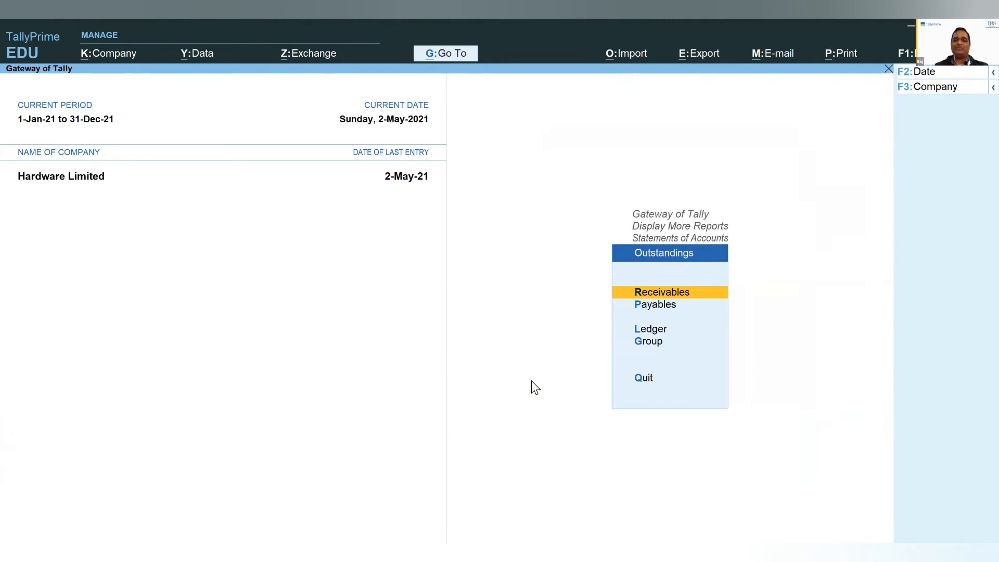
{"action": "key", "text": "Return"}
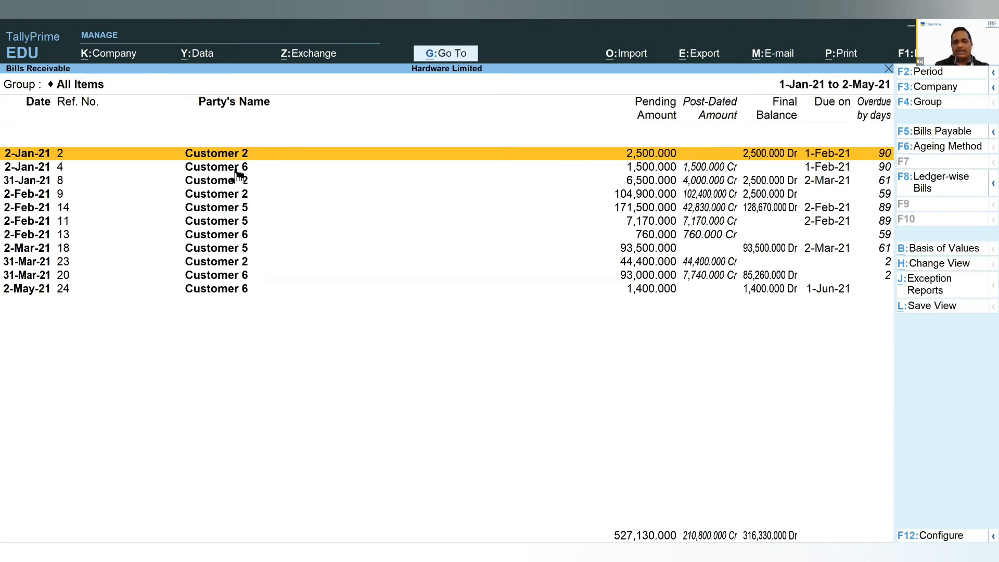
{"action": "key", "text": "Down"}
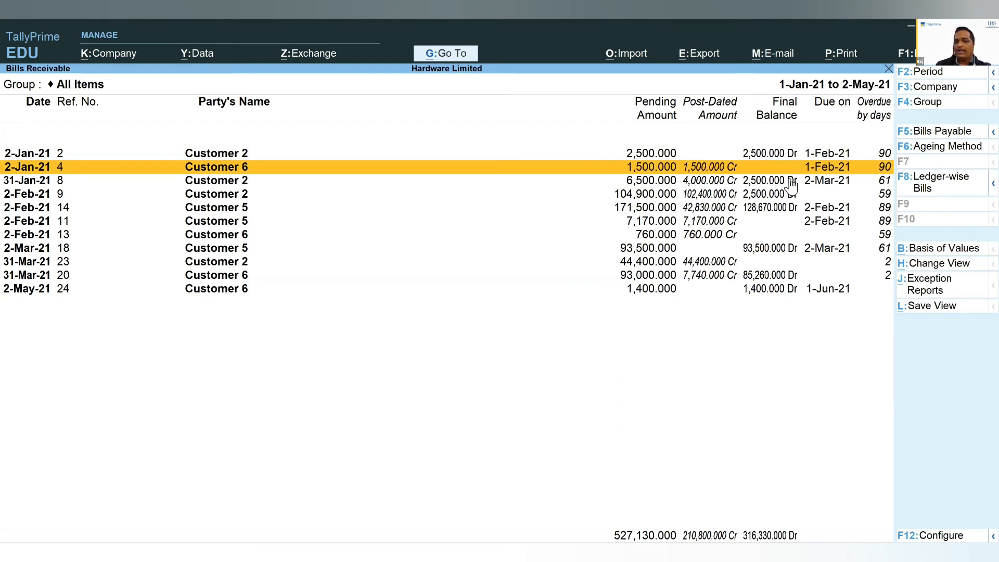
{"action": "left_click", "coordinate": [884, 156]}
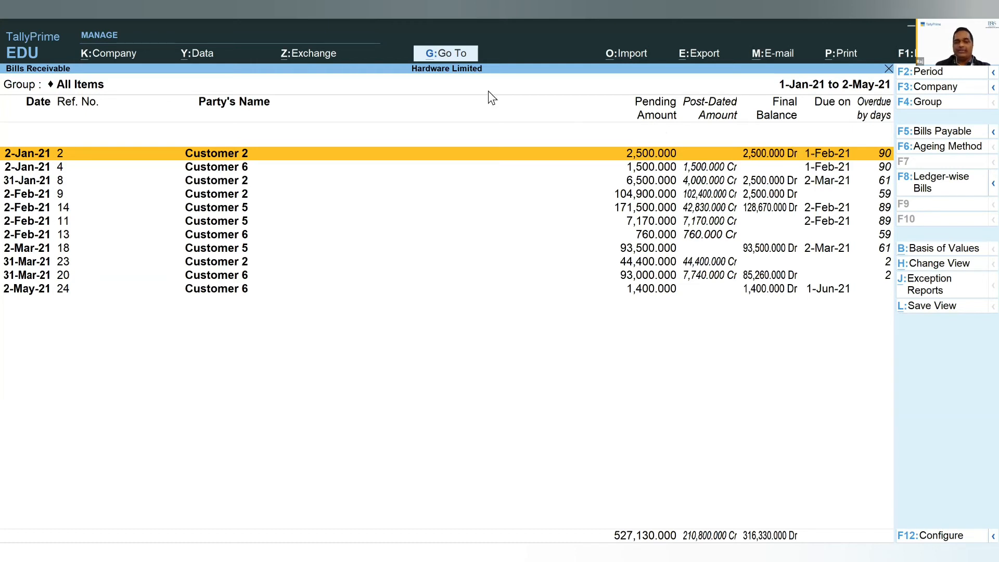
Age the receivable bills by bill date, accepting the 0–30, 30–60 and over-60-day periods, and close the report.
{"action": "left_click", "coordinate": [939, 151]}
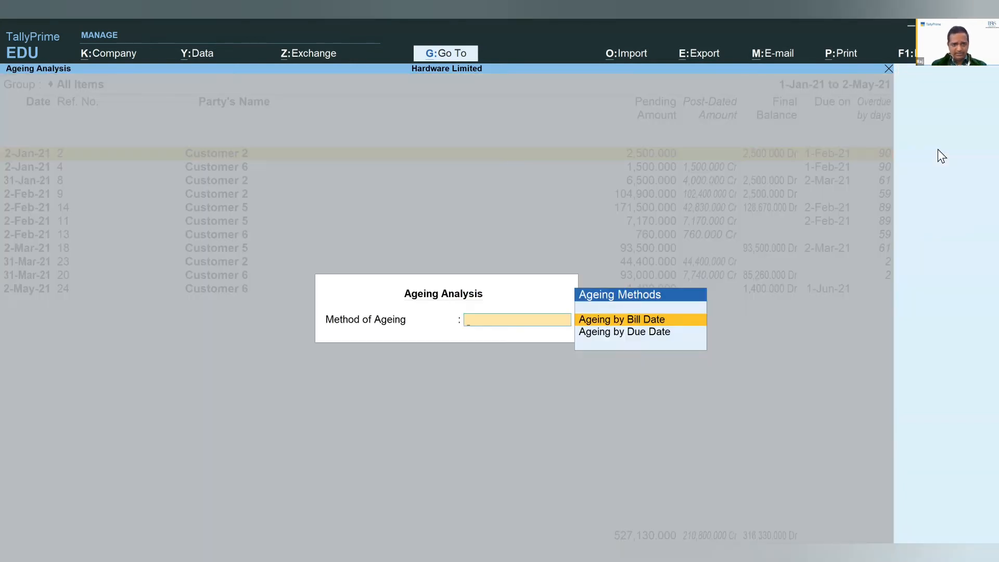
{"action": "key", "text": "Return"}
{"action": "key", "text": "Return"}
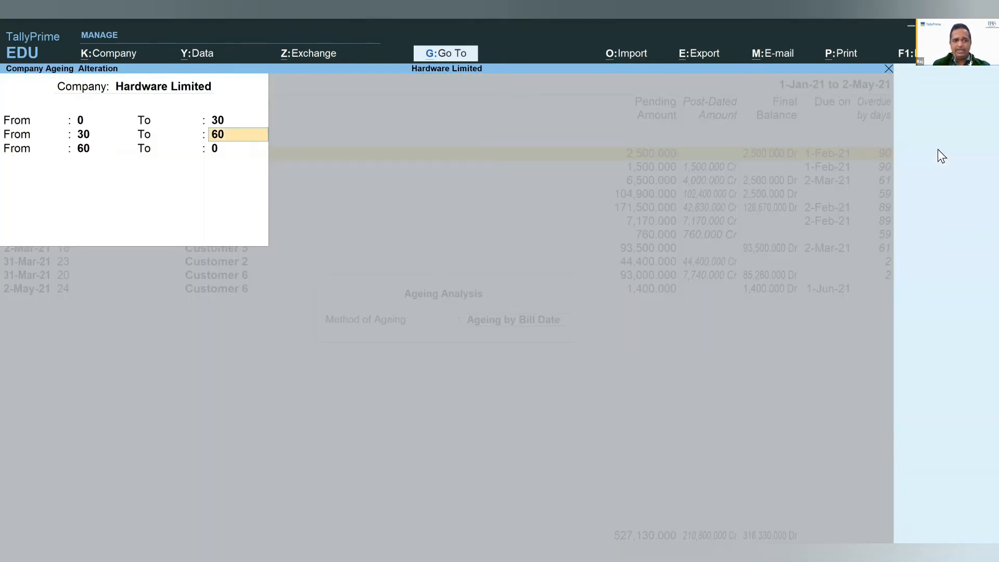
{"action": "key", "text": "Return"}
{"action": "key", "text": "Return"}
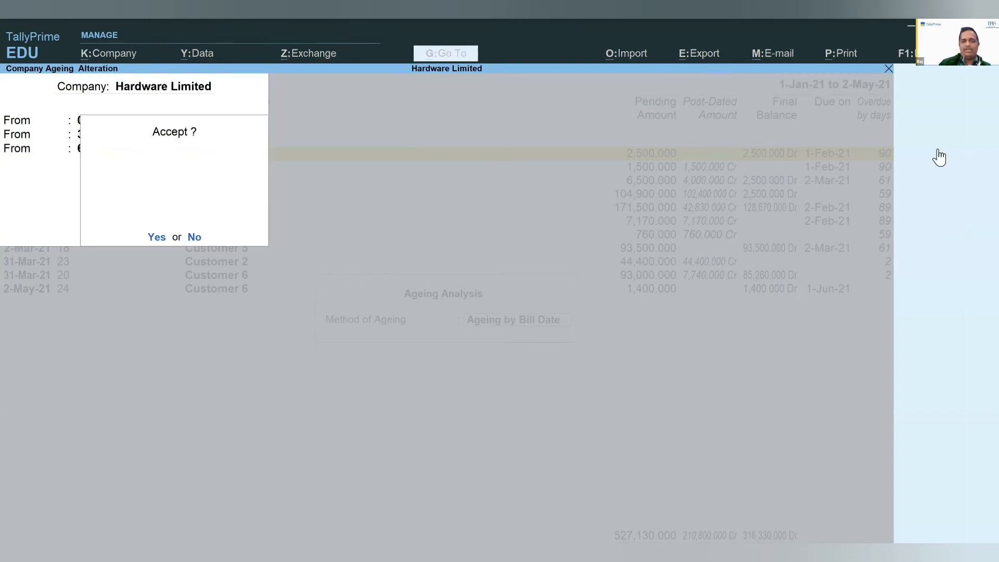
{"action": "key", "text": "Return"}
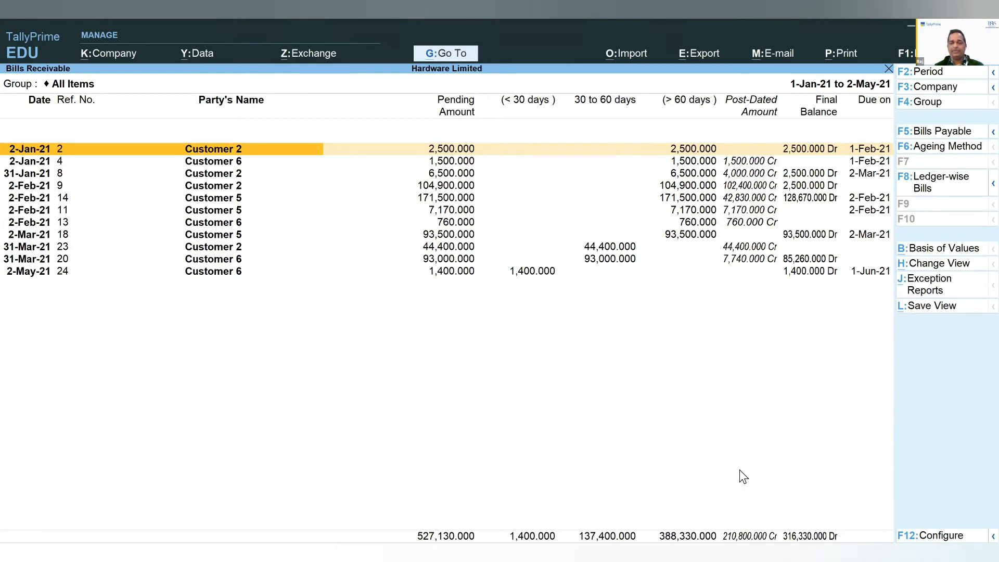
{"action": "key", "text": "Escape"}
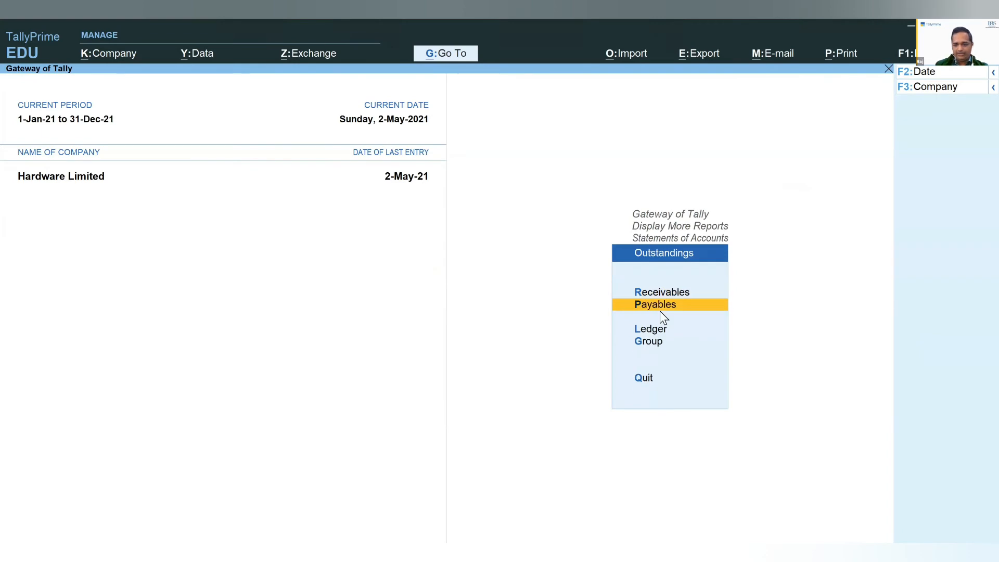
Open the outstanding Payables report and review the bills owed to Supplier 1.
{"action": "left_click", "coordinate": [661, 312]}
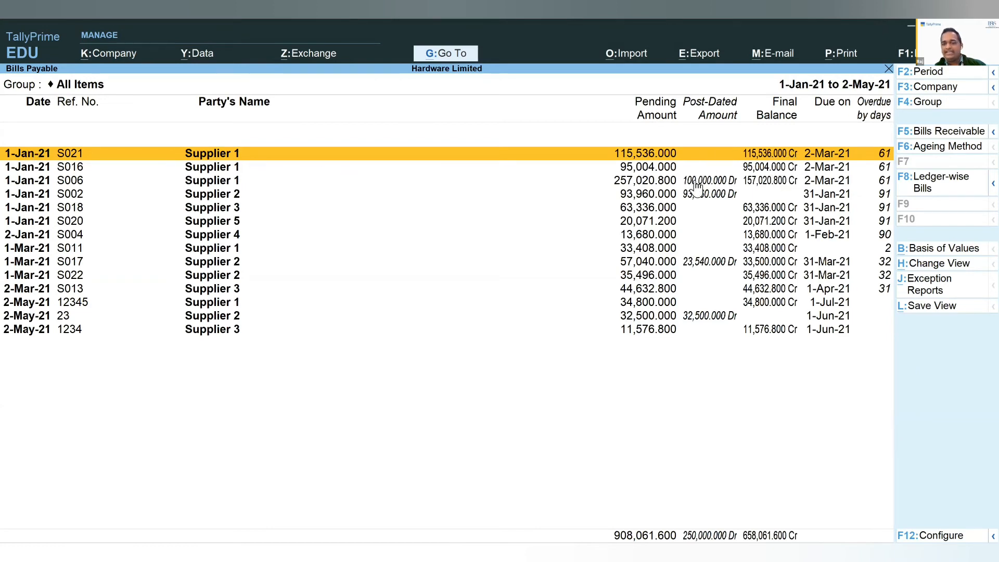
{"action": "key", "text": "Down"}
{"action": "key", "text": "Down"}
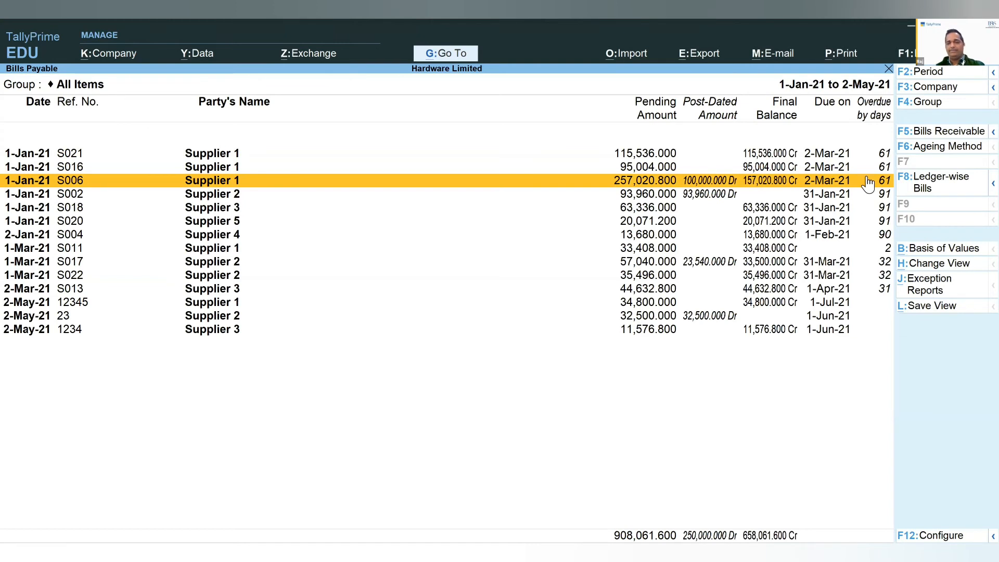
Age the payable bills by bill date with the existing ageing periods, and go back to the Display More Reports list.
{"action": "left_click", "coordinate": [941, 149]}
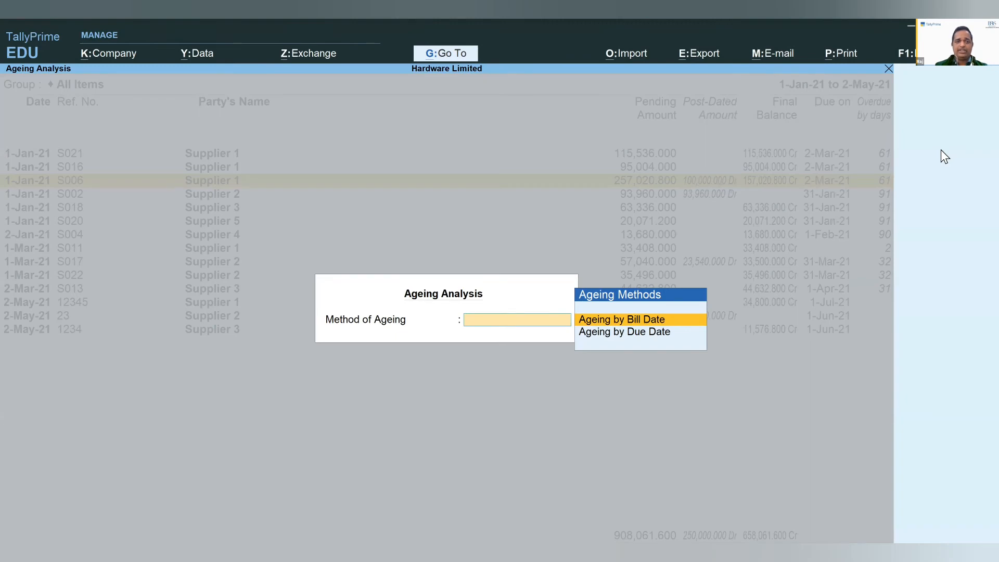
{"action": "key", "text": "Return"}
{"action": "key", "text": "Return"}
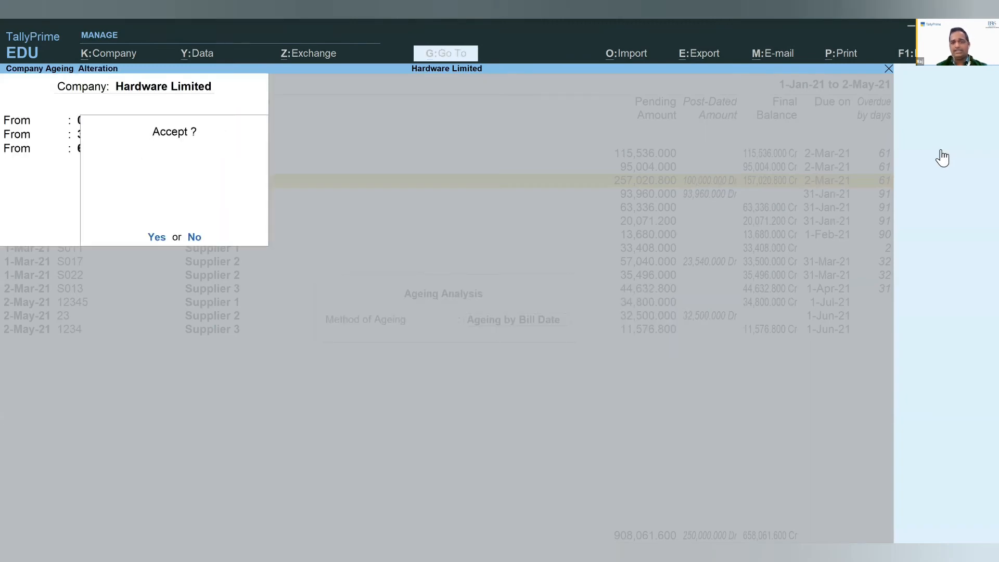
{"action": "key", "text": "Return"}
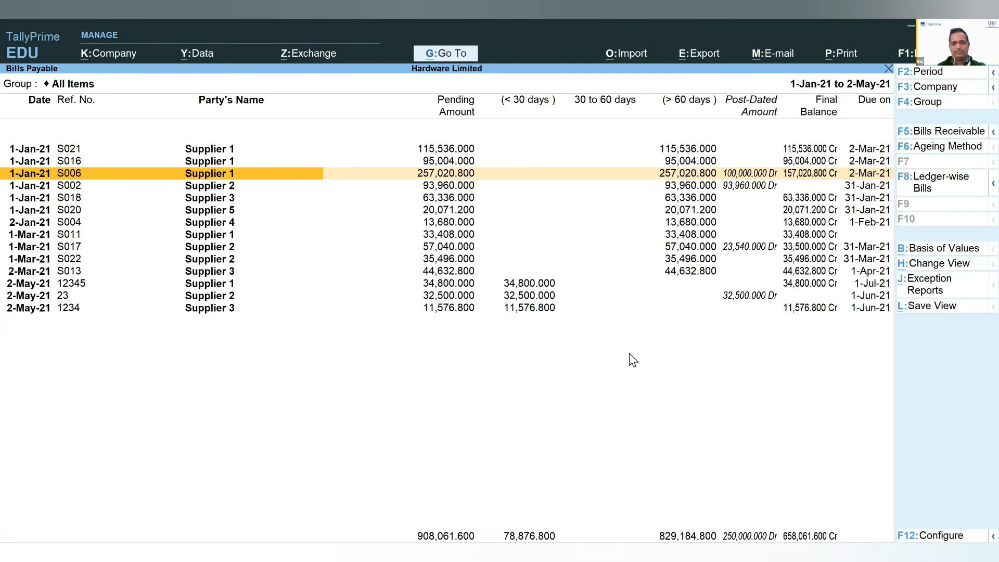
{"action": "key", "text": "Escape"}
{"action": "key", "text": "Escape"}
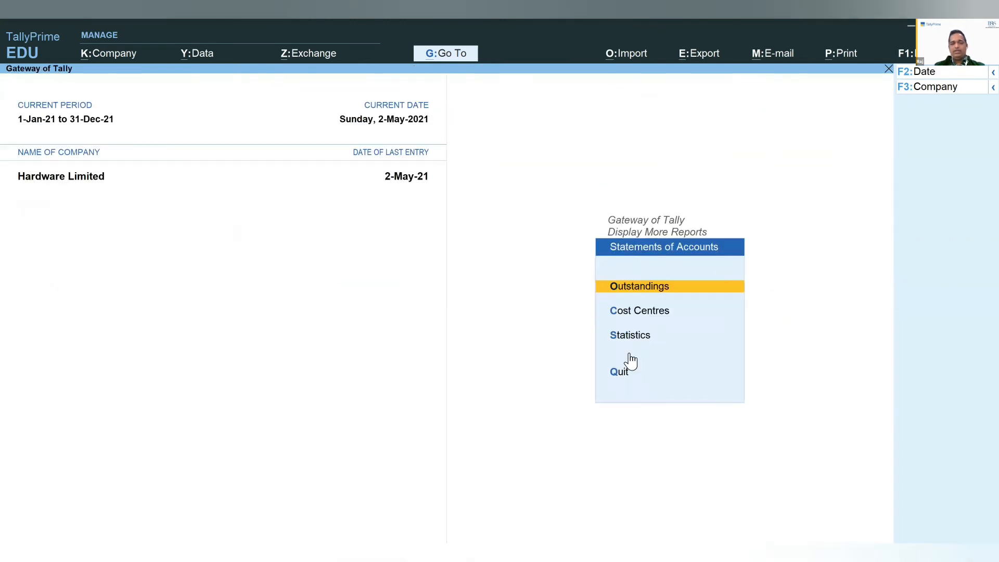
{"action": "key", "text": "Escape"}
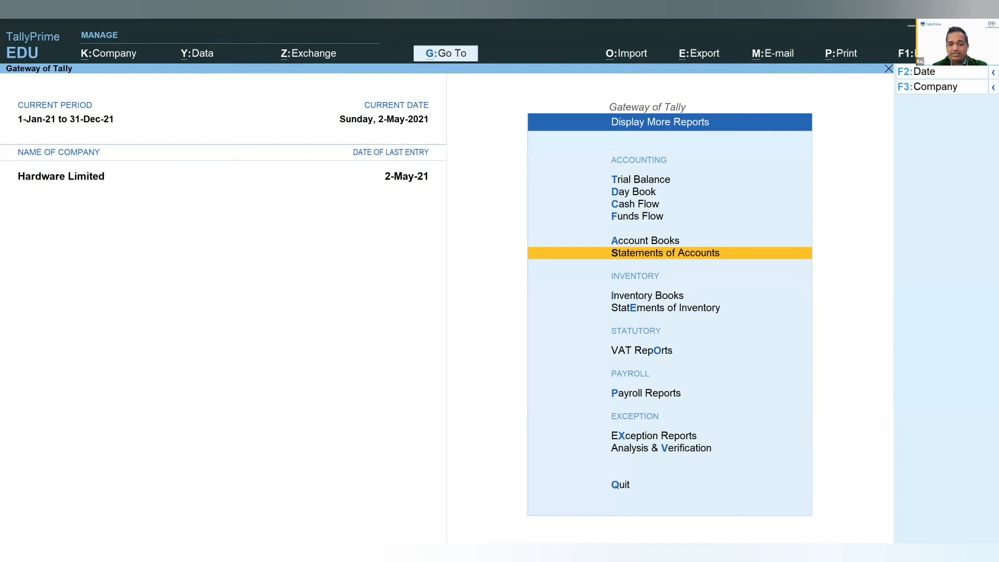
Open the VAT Form-3 return from the statutory VAT reports.
{"action": "key", "text": "Down"}
{"action": "key", "text": "Down"}
{"action": "key", "text": "Down"}
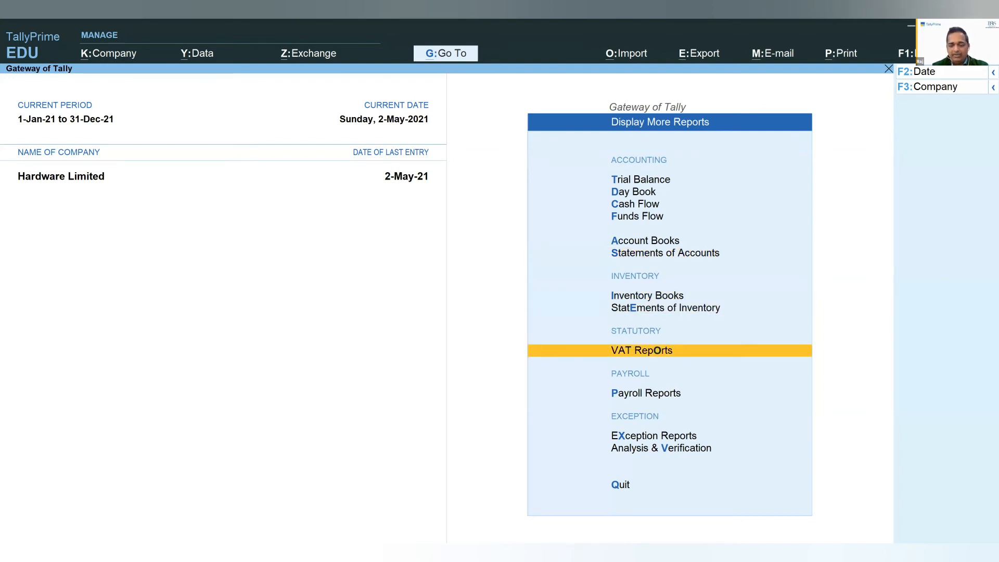
{"action": "key", "text": "Return"}
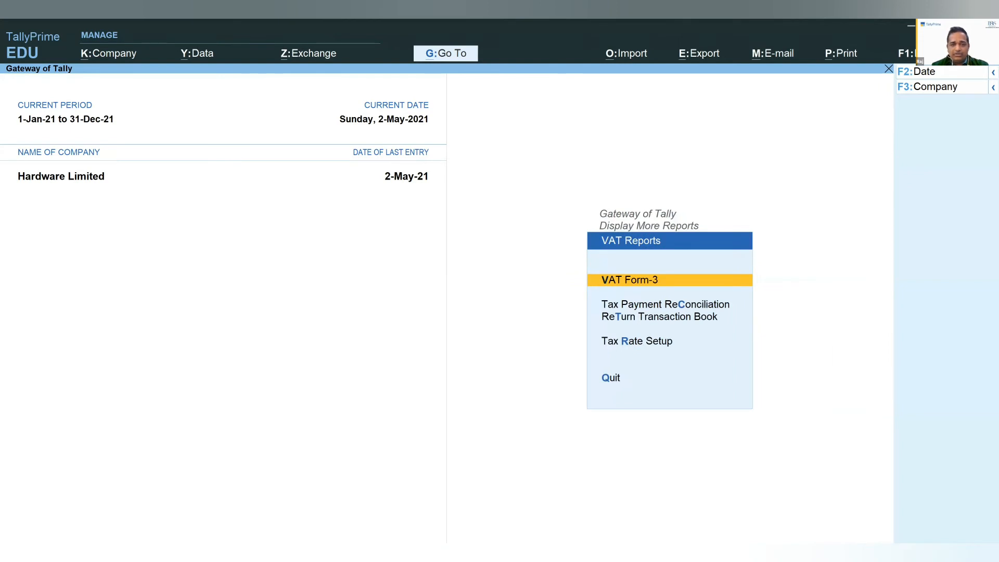
{"action": "key", "text": "Return"}
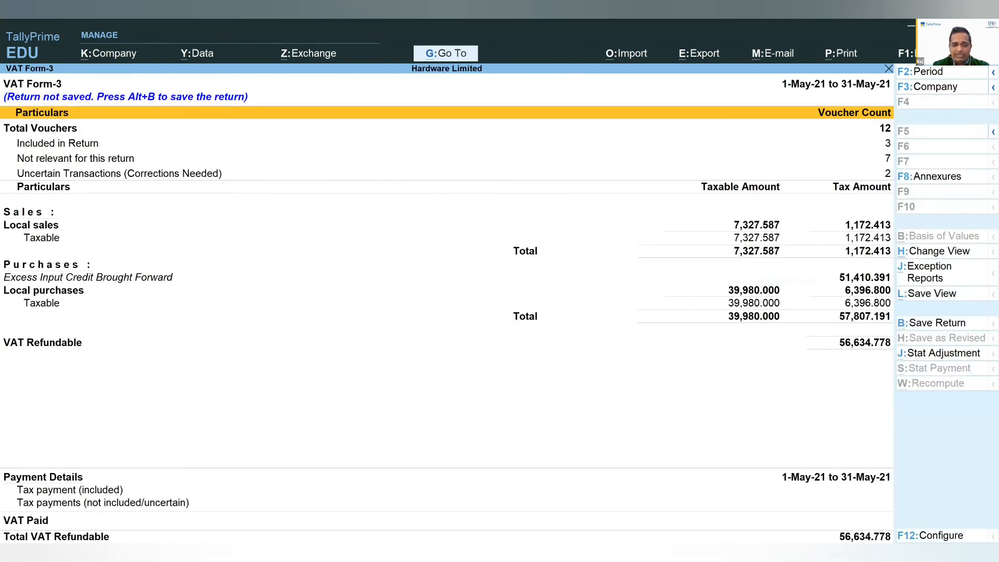
Change the VAT Form-3 reporting period to January 2021, starting from 1-1-2021.
{"action": "key", "text": "alt"}
{"action": "key", "text": "alt+F2"}
{"action": "type", "text": "1-1-2021"}
{"action": "key", "text": "Return"}
{"action": "type", "text": "jan"}
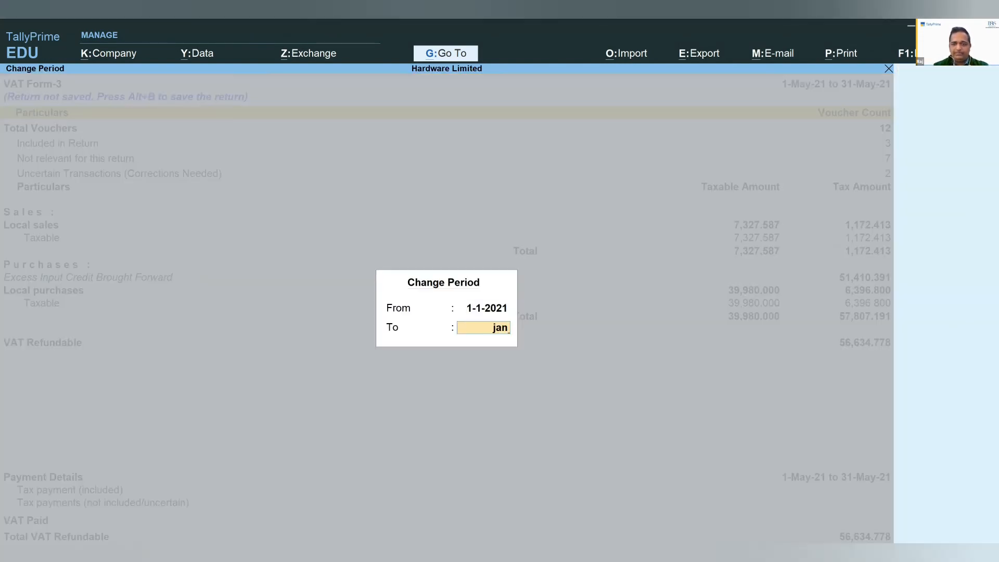
{"action": "key", "text": "Return"}
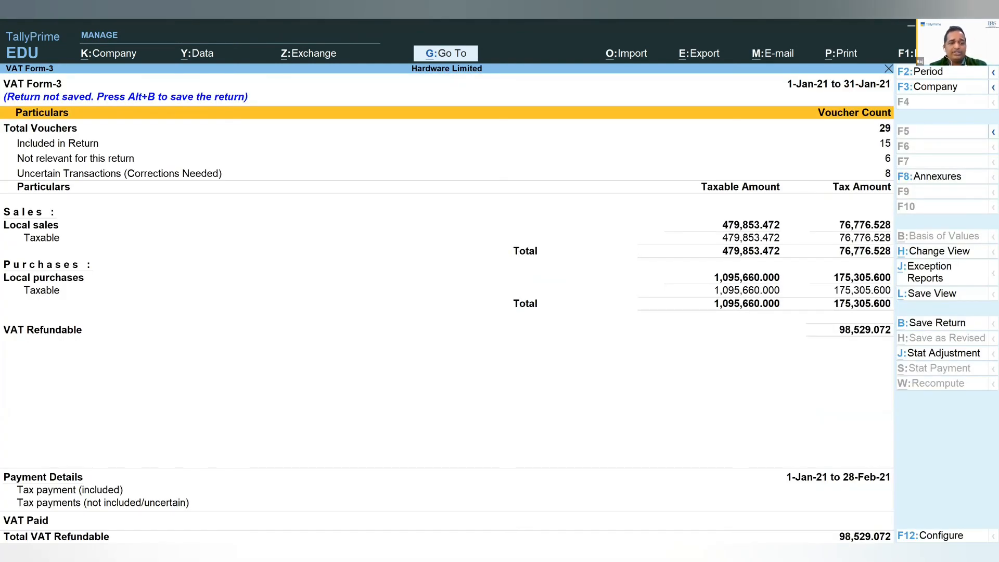
Examine the VAT Form-3 local sales, local purchases, tax payment and VAT paid lines for January 2021.
{"action": "key", "text": "Down"}
{"action": "key", "text": "Down"}
{"action": "key", "text": "Down"}
{"action": "key", "text": "Down"}
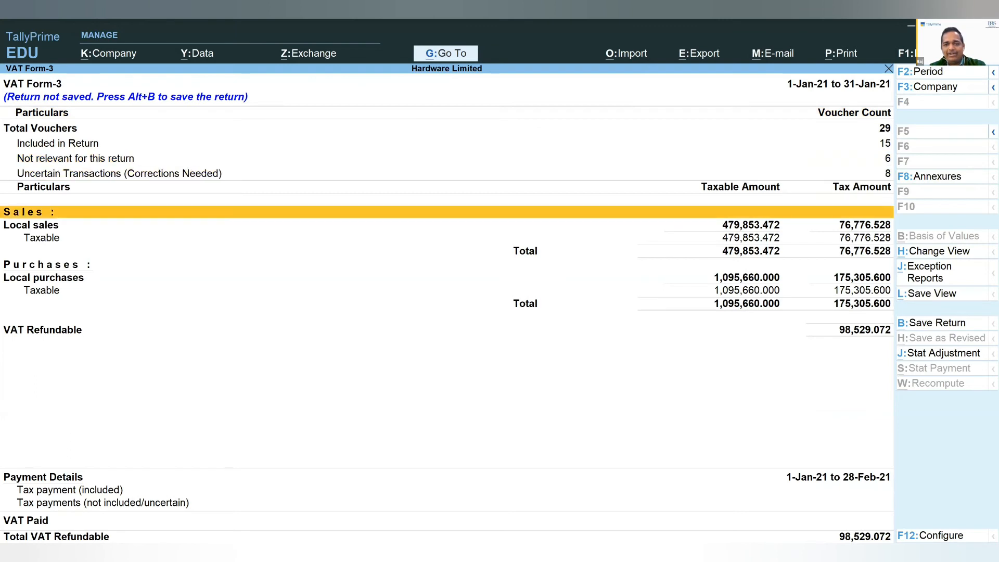
{"action": "key", "text": "Down"}
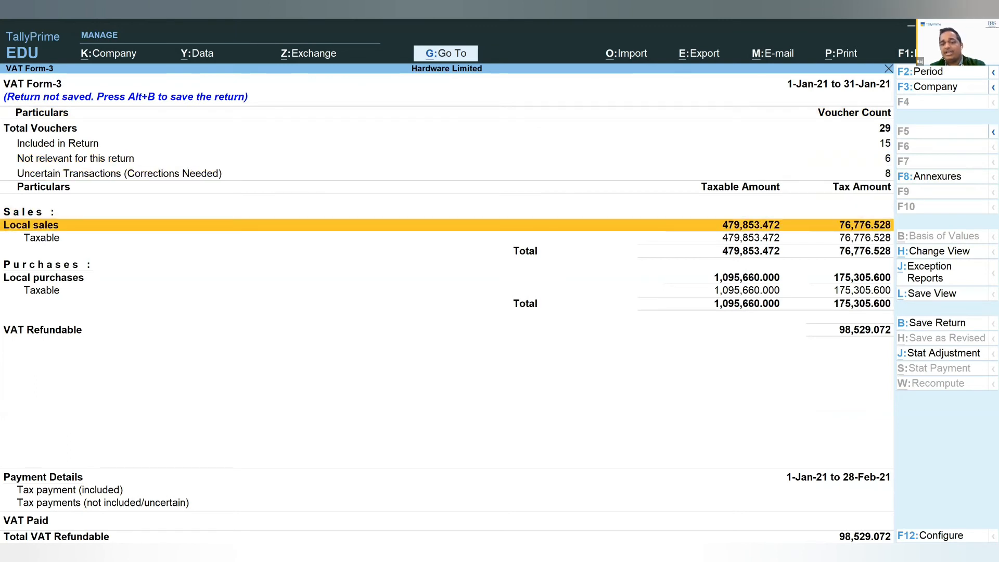
{"action": "key", "text": "Down"}
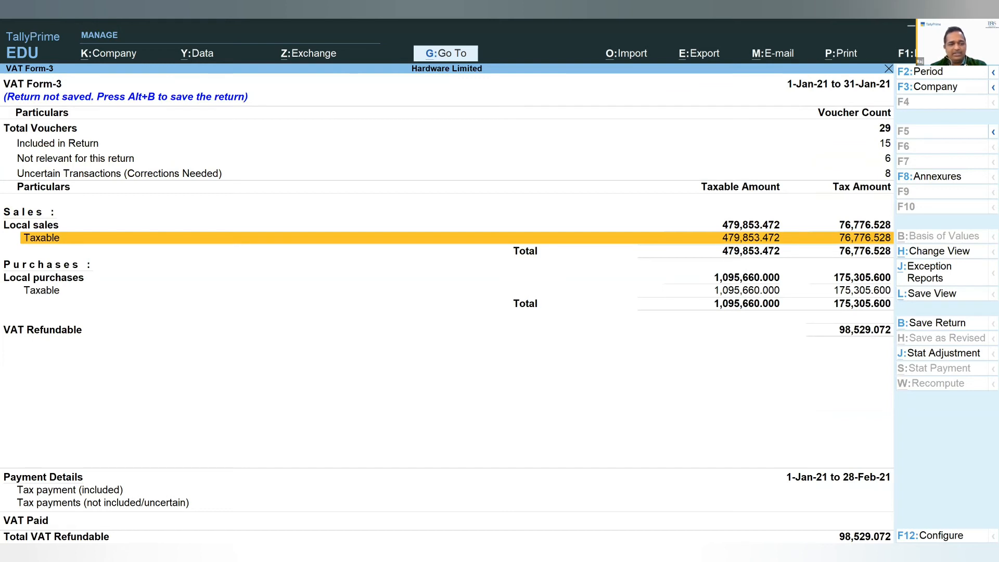
{"action": "key", "text": "Down"}
{"action": "key", "text": "Down"}
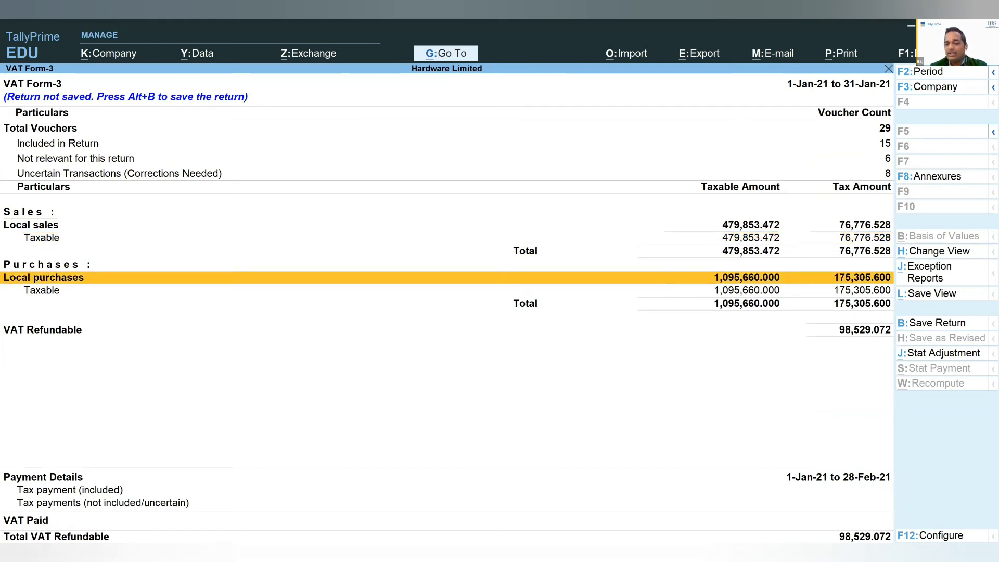
{"action": "key", "text": "Down"}
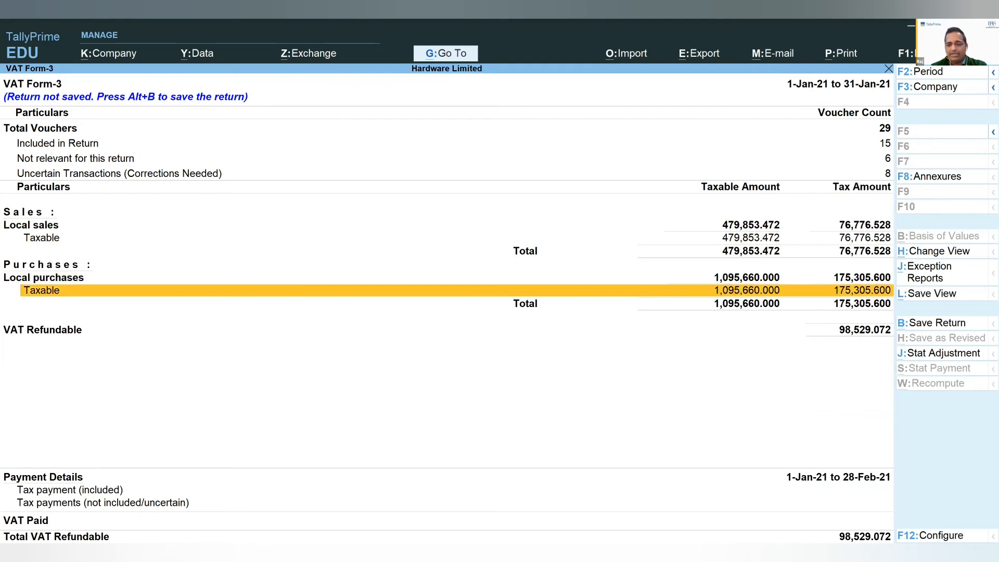
{"action": "key", "text": "Down"}
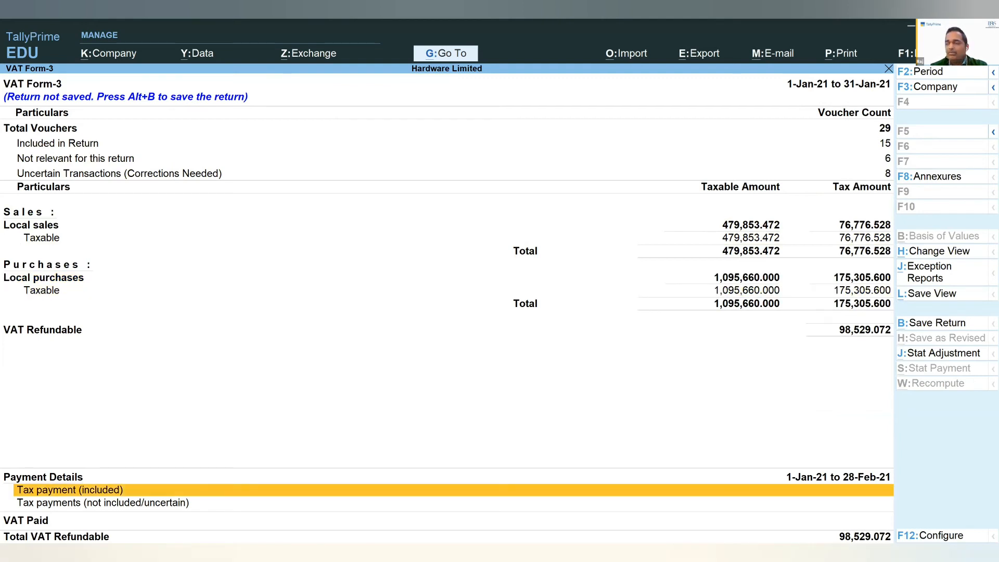
{"action": "key", "text": "Down"}
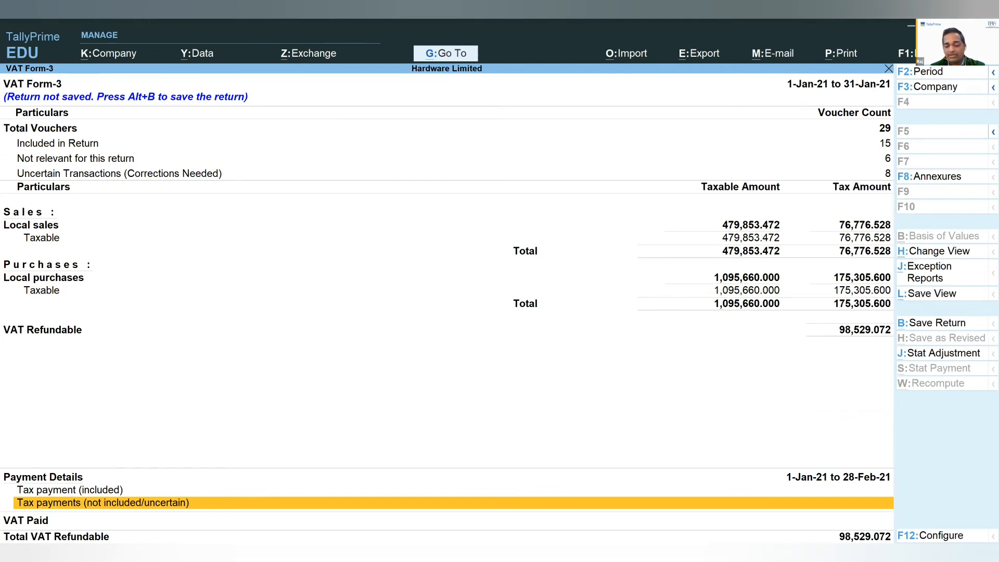
{"action": "key", "text": "Down"}
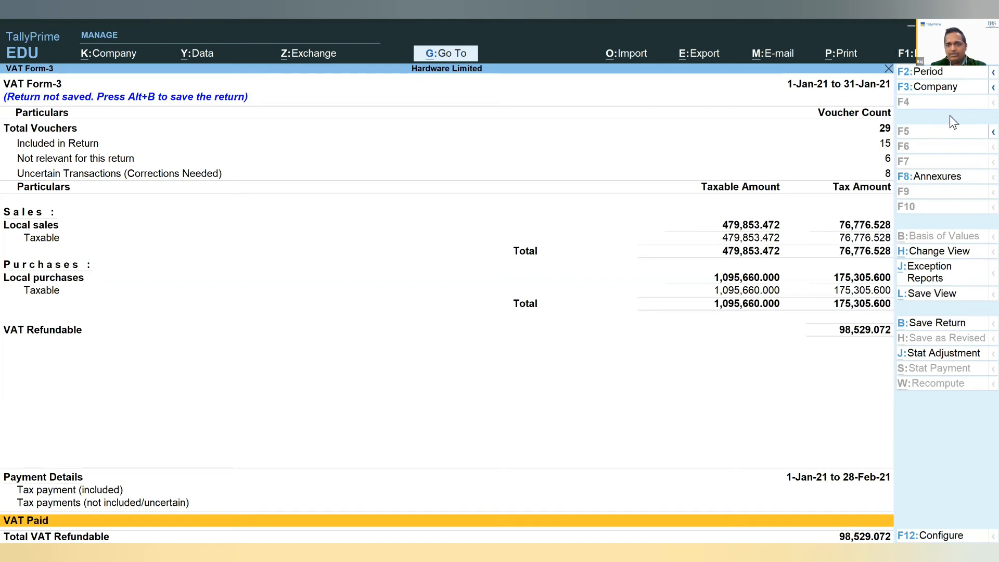
Look at the E-Return export settings for VAT Form-3 without exporting, and go back to the Gateway of Tally.
{"action": "left_click", "coordinate": [700, 59]}
{"action": "left_click", "coordinate": [739, 55]}
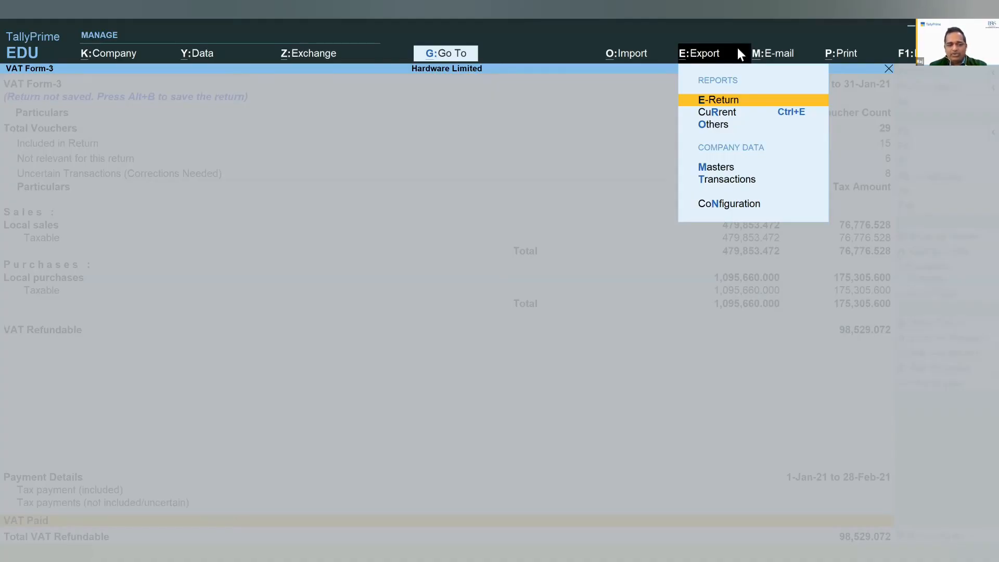
{"action": "key", "text": "Return"}
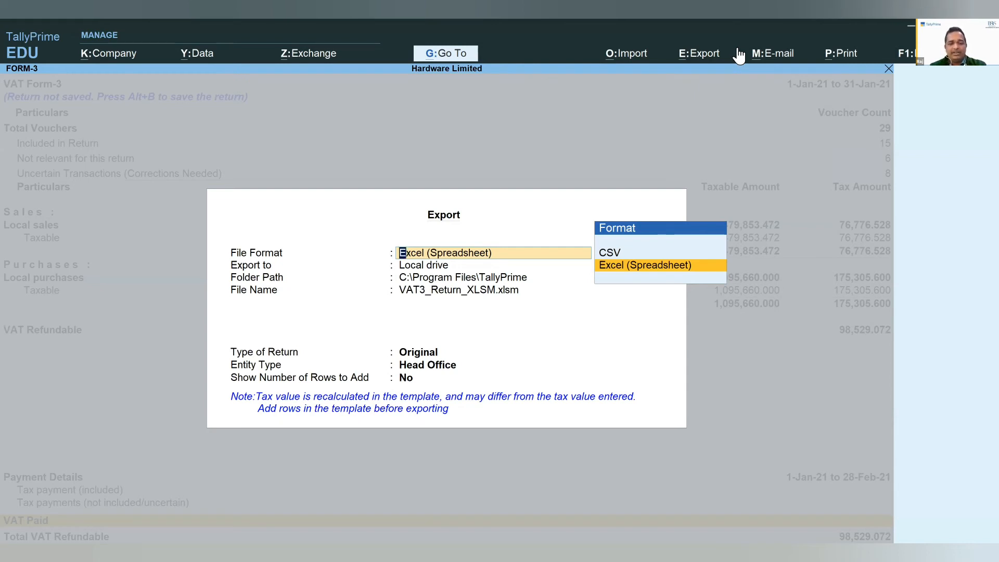
{"action": "key", "text": "BackSpace"}
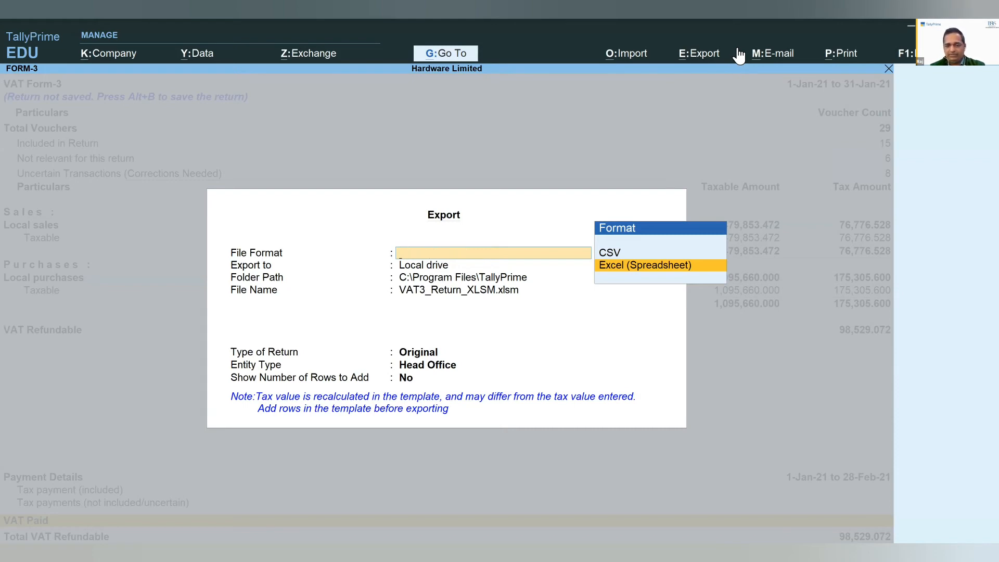
{"action": "key", "text": "Escape"}
{"action": "key", "text": "Escape"}
{"action": "key", "text": "Escape"}
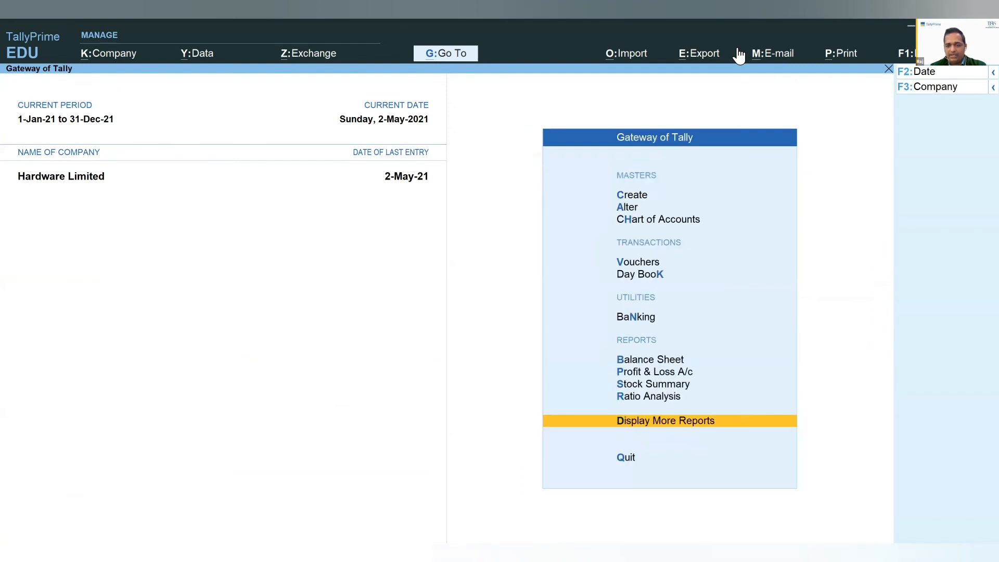
Switch to the PowerPoint webinar slide to check the listed topics, and return to TallyPrime.
{"action": "key", "text": "Up"}
{"action": "key", "text": "Up"}
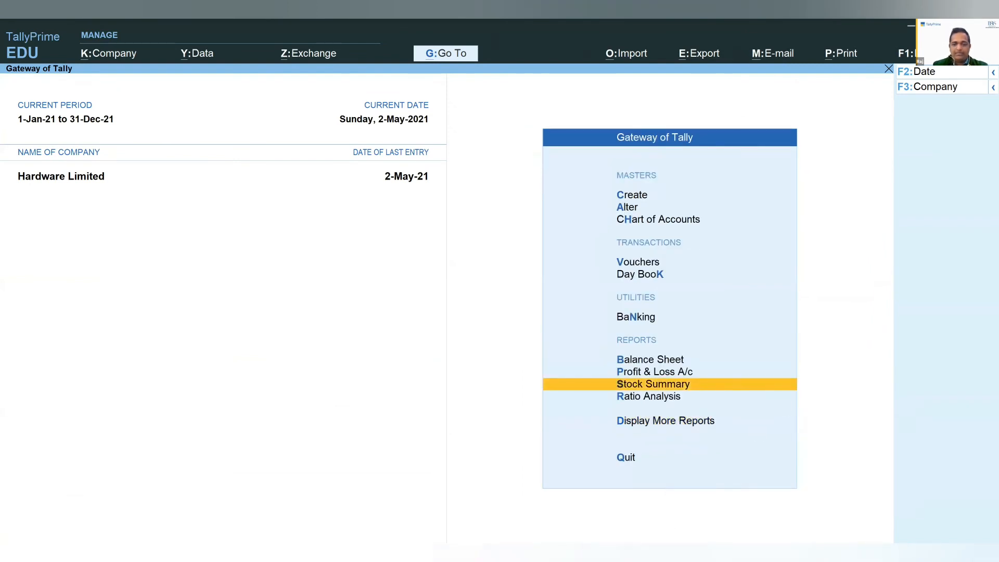
{"action": "key", "text": "alt+Tab"}
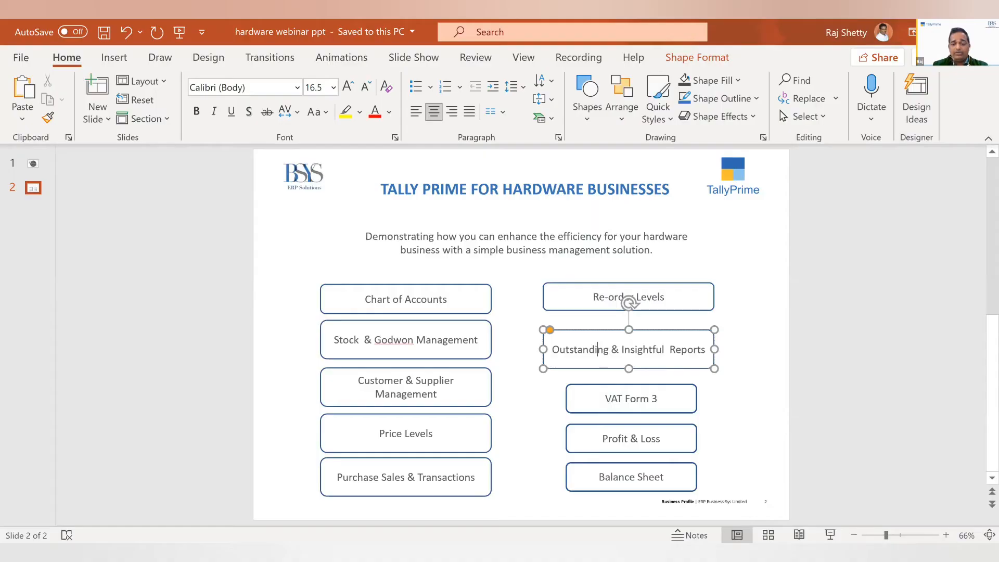
{"action": "key", "text": "alt+Tab"}
{"action": "key", "text": "Escape"}
{"action": "key", "text": "Escape"}
Open the Profit & Loss A/c report from the Gateway of Tally.
{"action": "key", "text": "Down"}
{"action": "key", "text": "Down"}
{"action": "key", "text": "Down"}
{"action": "key", "text": "Down"}
{"action": "key", "text": "Down"}
{"action": "key", "text": "Down"}
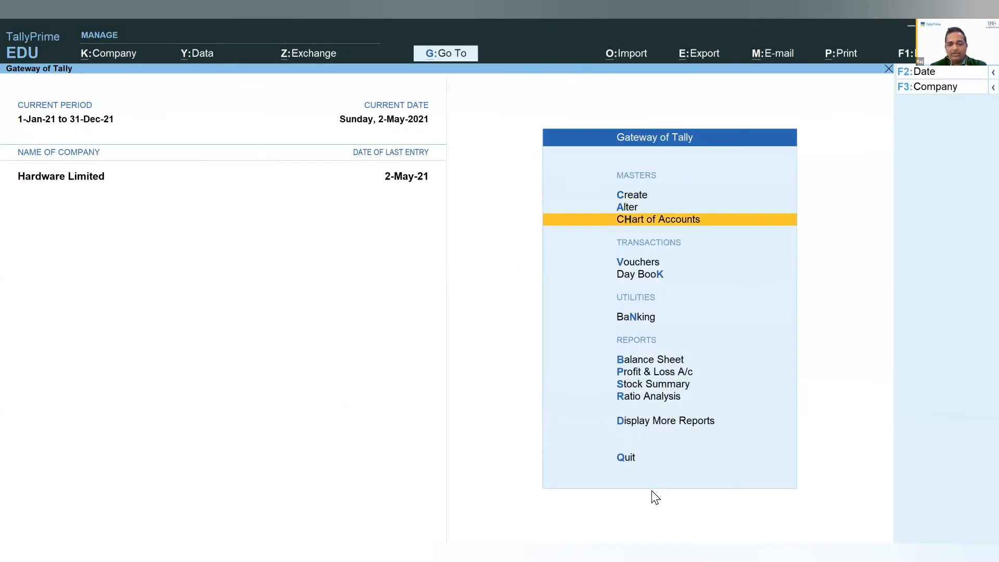
{"action": "key", "text": "Down"}
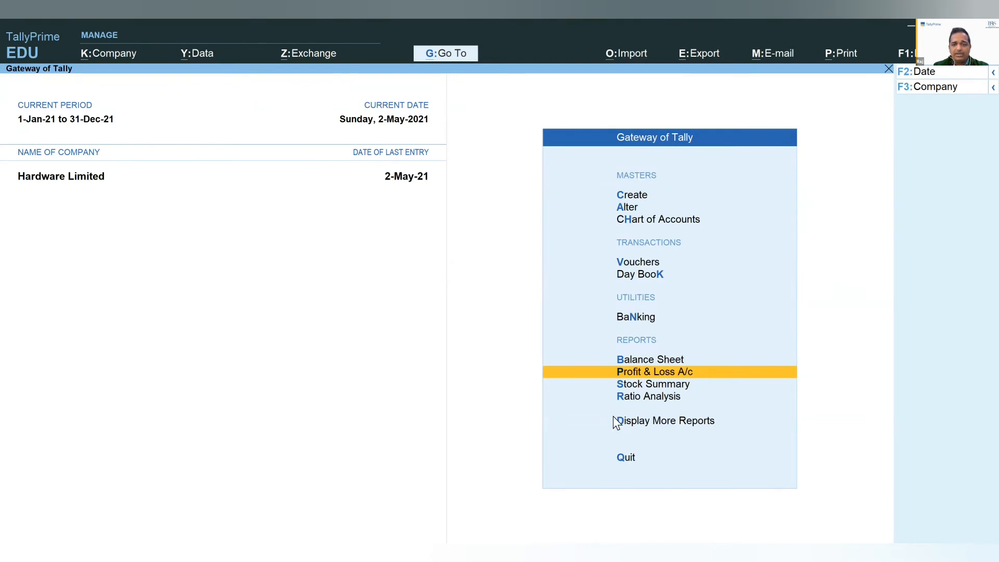
{"action": "key", "text": "Return"}
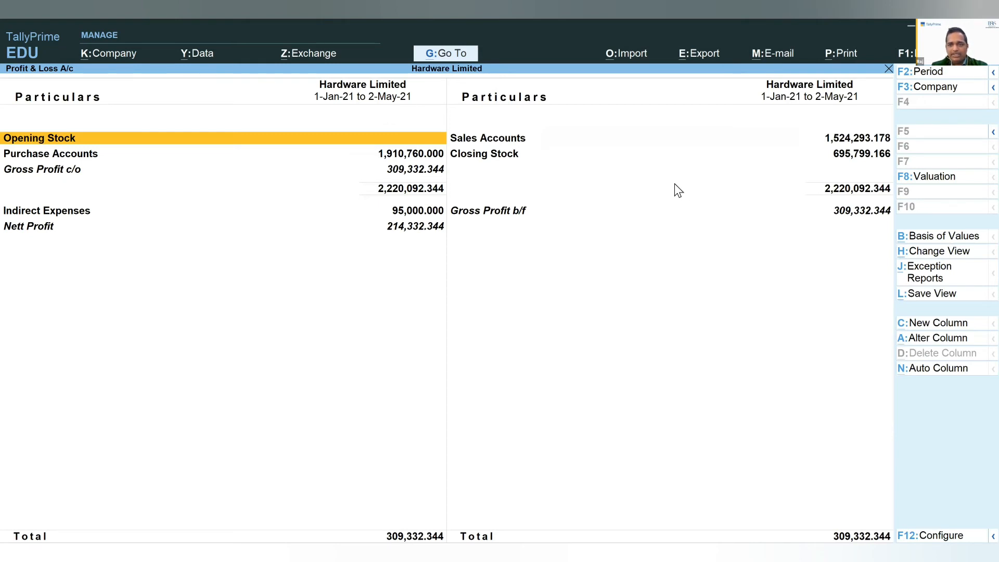
Set the Profit & Loss period to end in January 2021 and expand the report to its detailed view.
{"action": "key", "text": "alt+Tab"}
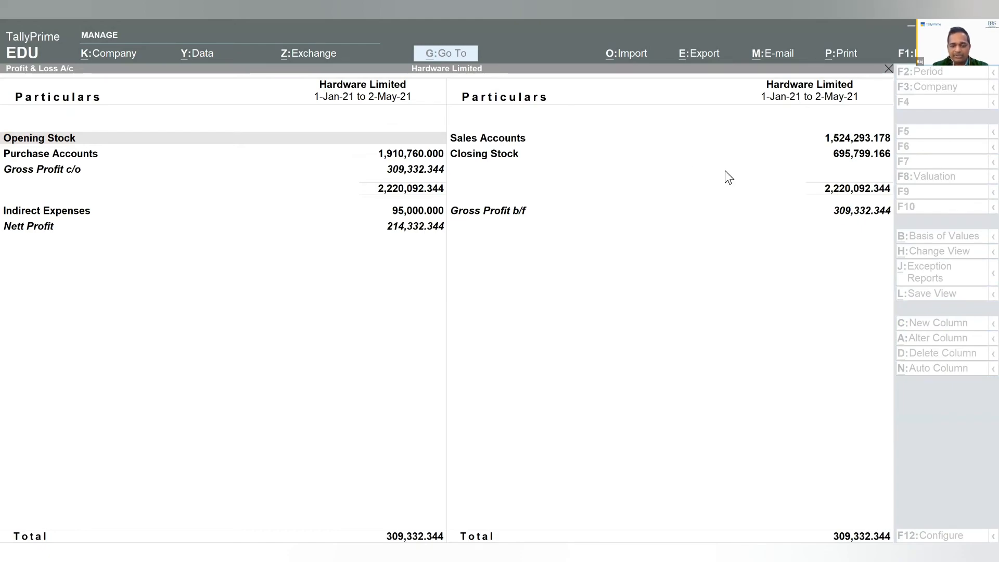
{"action": "key", "text": "F2"}
{"action": "key", "text": "Return"}
{"action": "type", "text": "jan"}
{"action": "key", "text": "Return"}
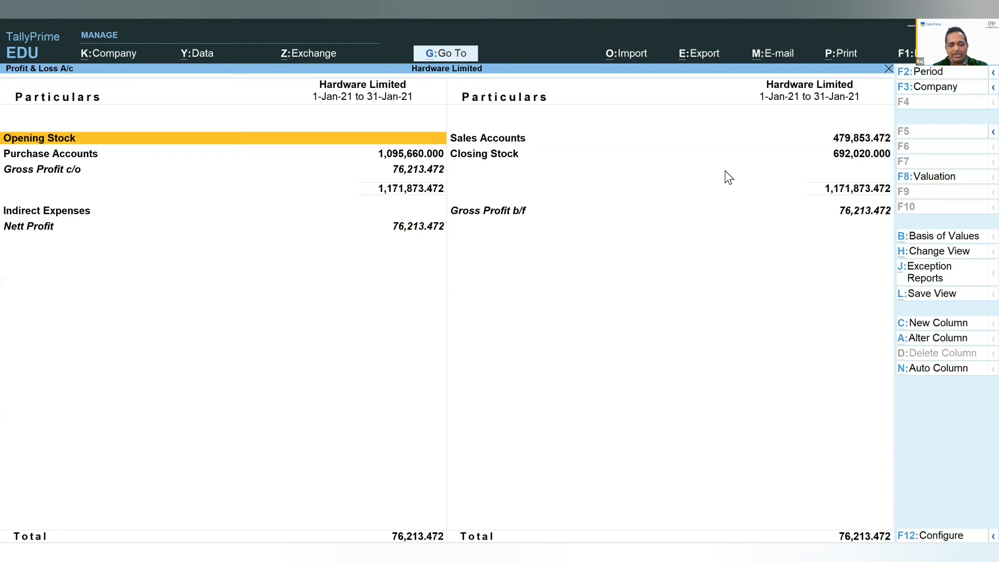
{"action": "key", "text": "alt"}
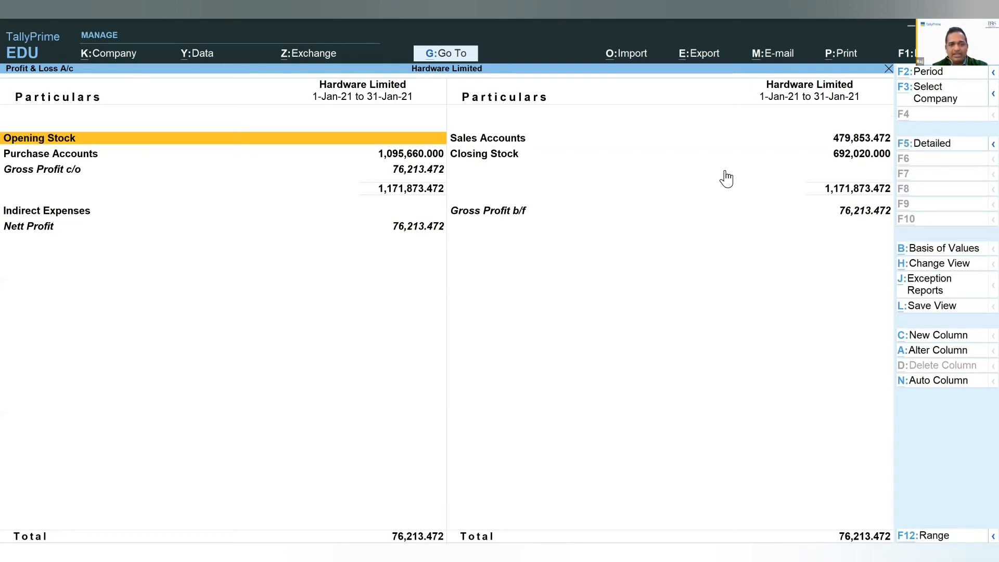
{"action": "key", "text": "alt+F5"}
Review the opening stock groups and the purchase accounts in the detailed Profit & Loss report.
{"action": "key", "text": "Down"}
{"action": "key", "text": "Down"}
{"action": "key", "text": "Down"}
{"action": "key", "text": "Down"}
{"action": "key", "text": "Down"}
{"action": "key", "text": "Down"}
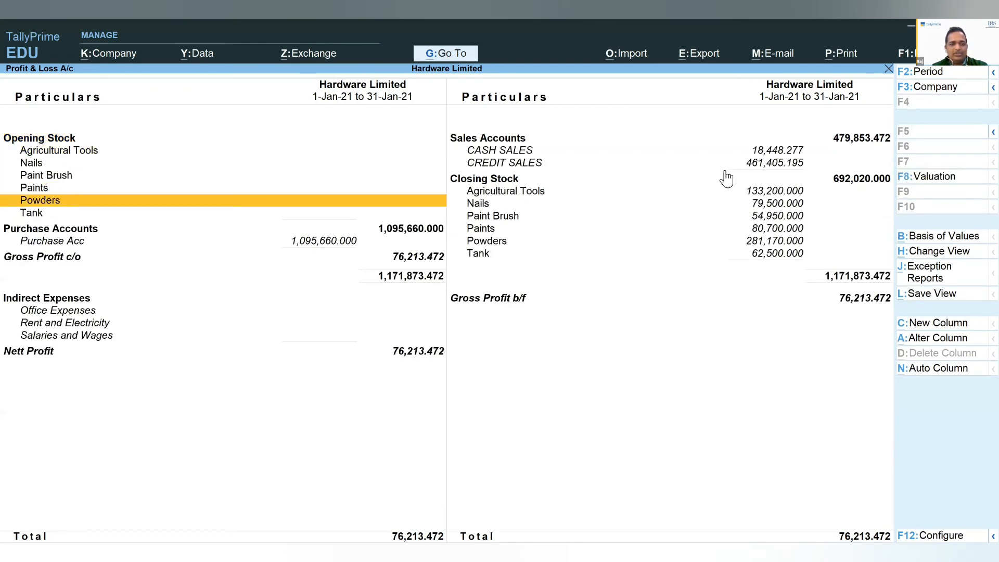
{"action": "key", "text": "Down"}
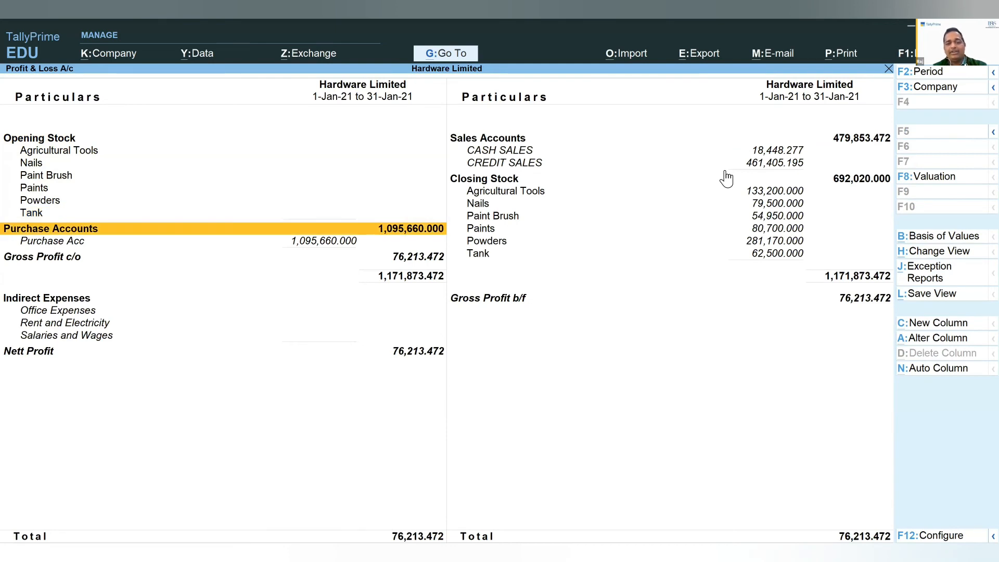
Review the sales accounts, including cash and credit sales, and the closing stock groups in the Profit & Loss report.
{"action": "key", "text": "Up"}
{"action": "key", "text": "Up"}
{"action": "key", "text": "Right"}
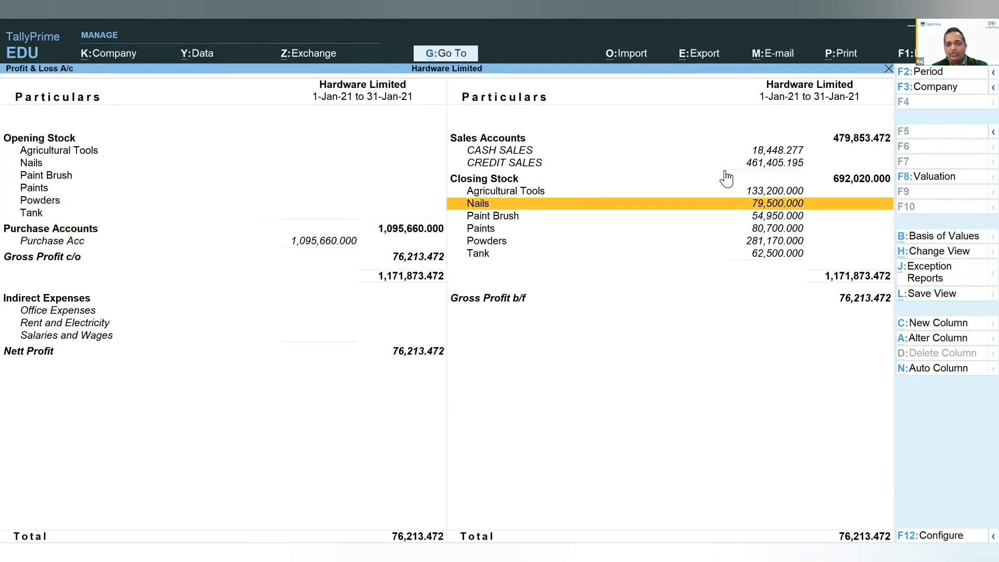
{"action": "key", "text": "Up"}
{"action": "key", "text": "Up"}
{"action": "key", "text": "Up"}
{"action": "key", "text": "Up"}
{"action": "key", "text": "Up"}
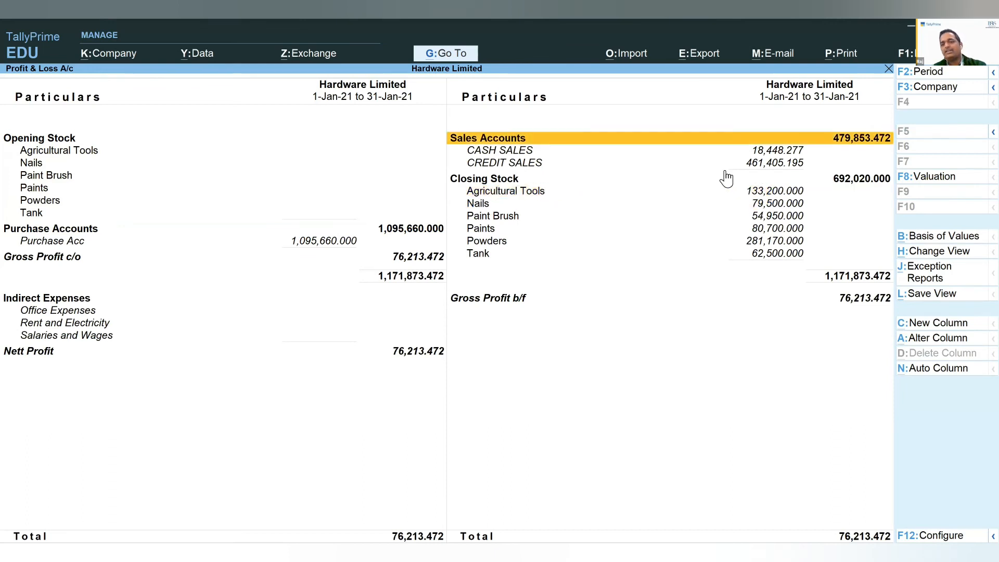
{"action": "key", "text": "Down"}
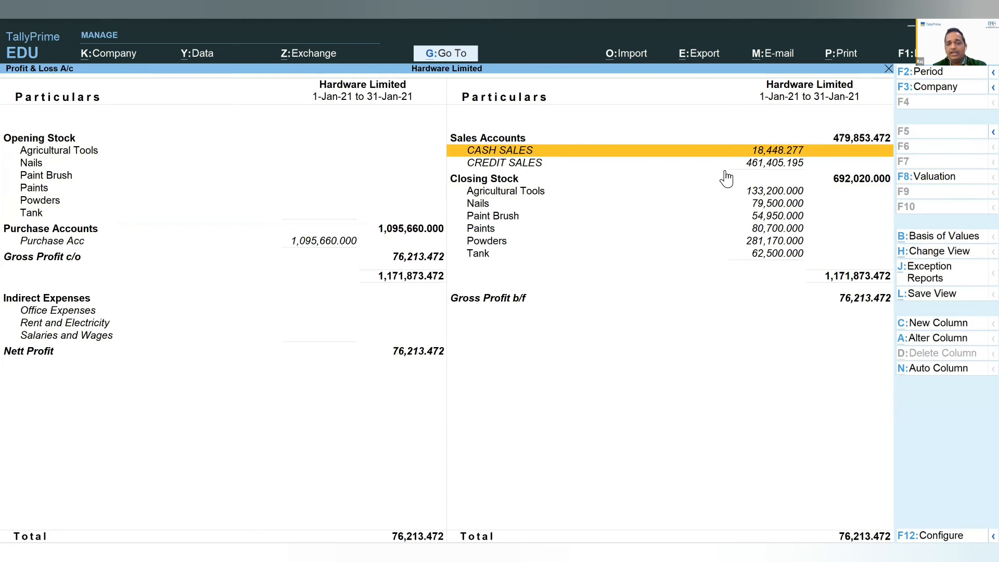
{"action": "key", "text": "Down"}
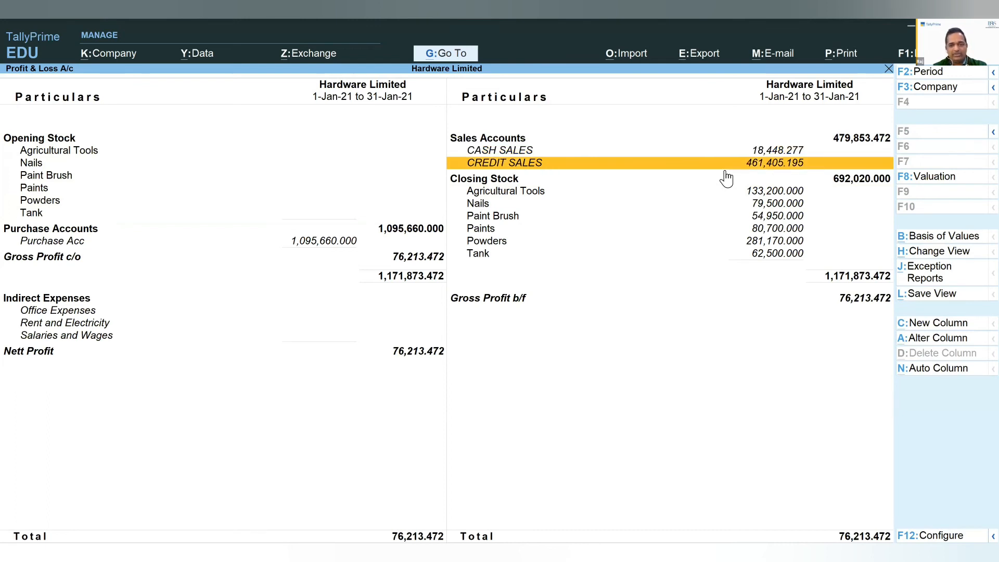
{"action": "key", "text": "Down"}
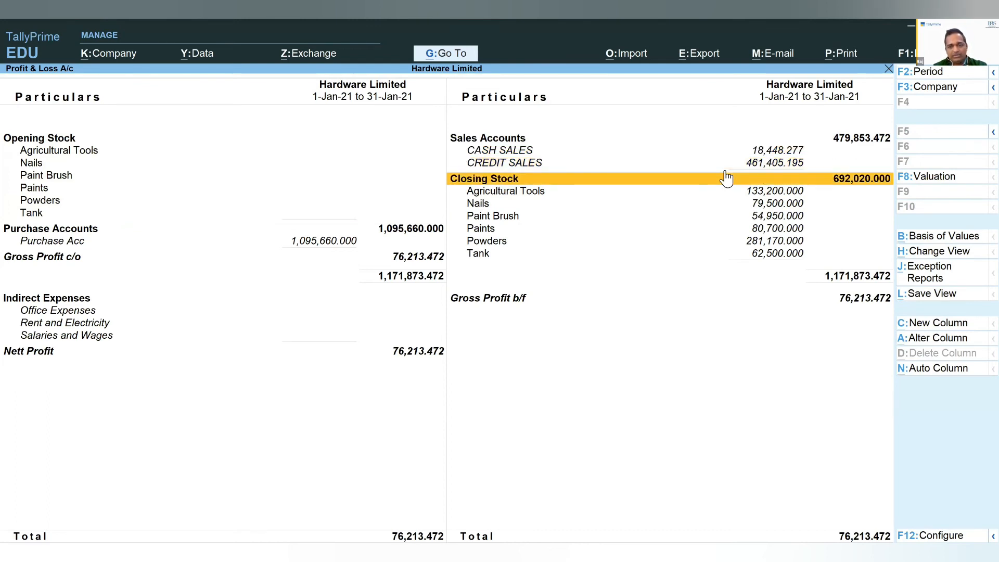
{"action": "key", "text": "Down"}
{"action": "key", "text": "Down"}
{"action": "key", "text": "Down"}
{"action": "key", "text": "Down"}
Review the purchase accounts, gross profit, indirect expenses and nett profit lines in the Profit & Loss report.
{"action": "key", "text": "Left"}
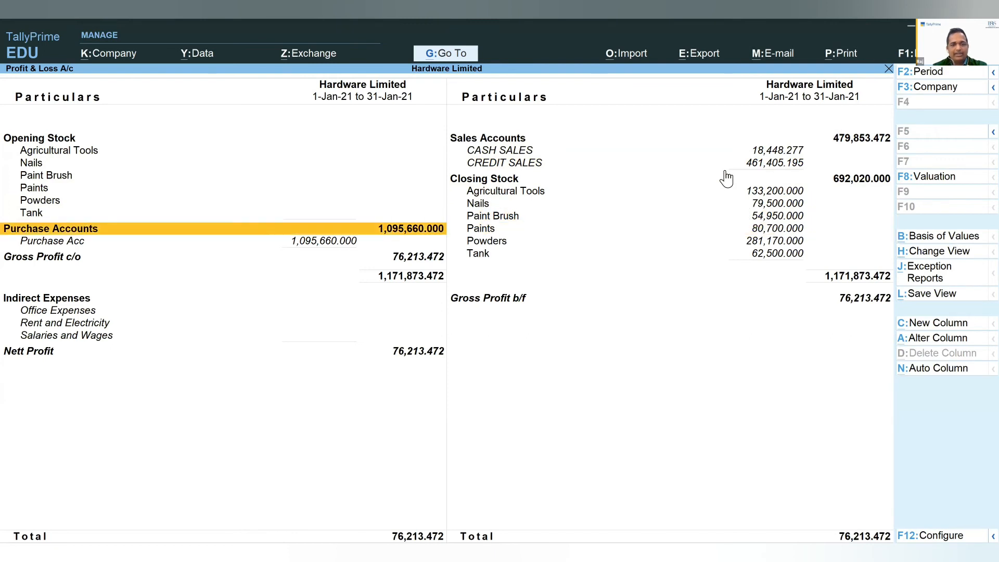
{"action": "key", "text": "Down"}
{"action": "key", "text": "Down"}
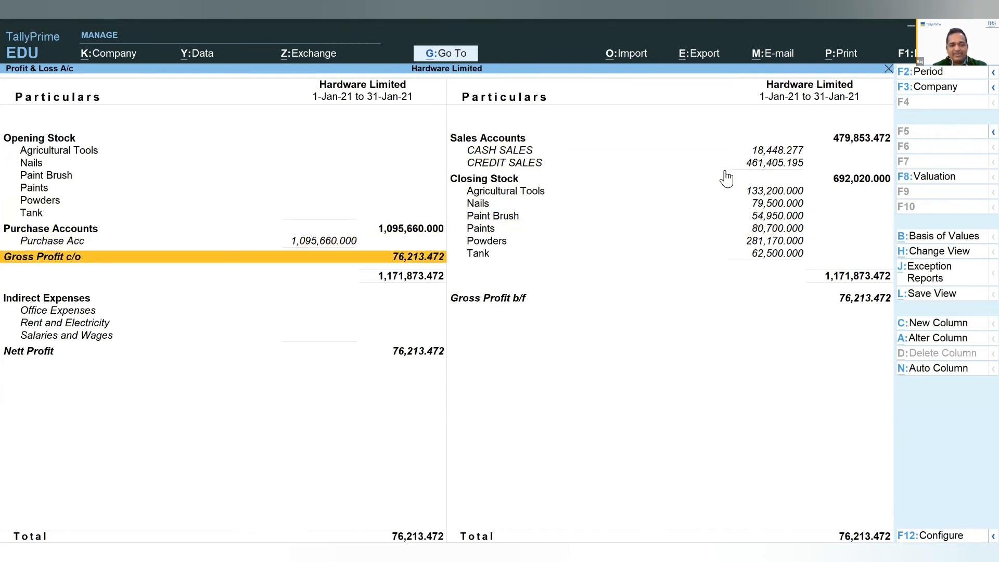
{"action": "key", "text": "Down"}
{"action": "key", "text": "Down"}
{"action": "key", "text": "Down"}
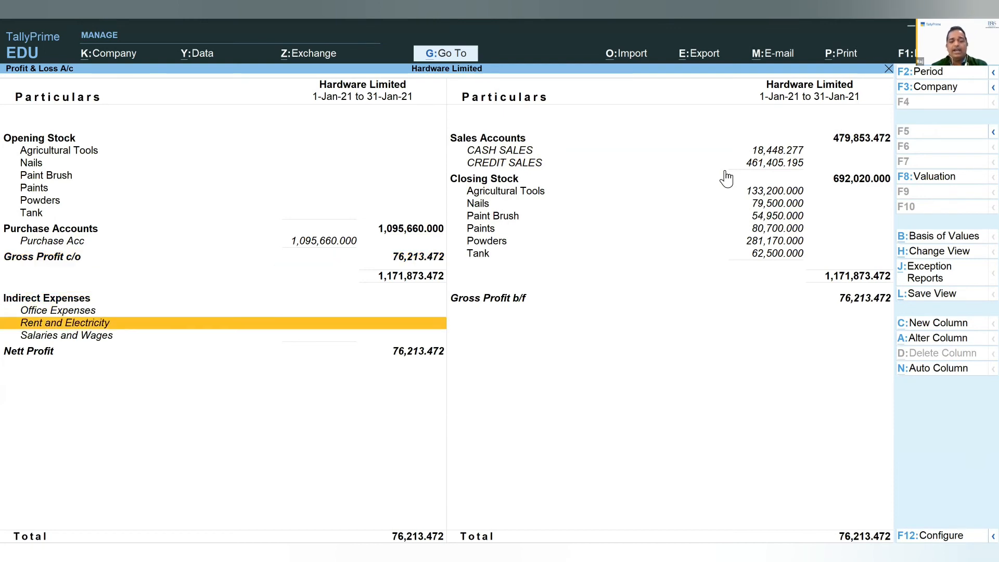
{"action": "key", "text": "Down"}
{"action": "key", "text": "Down"}
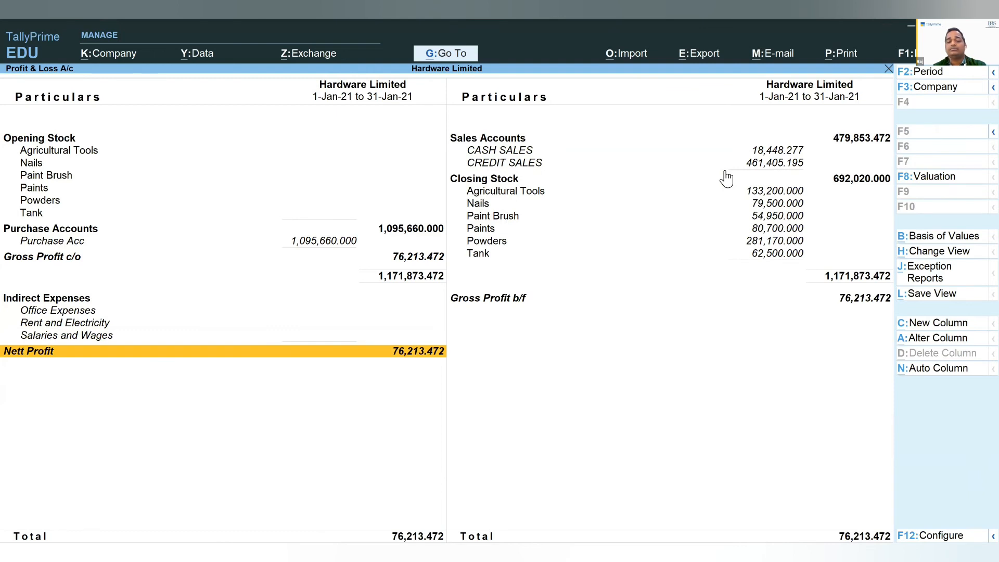
{"action": "key", "text": "Up"}
{"action": "key", "text": "Up"}
{"action": "key", "text": "Up"}
{"action": "key", "text": "Up"}
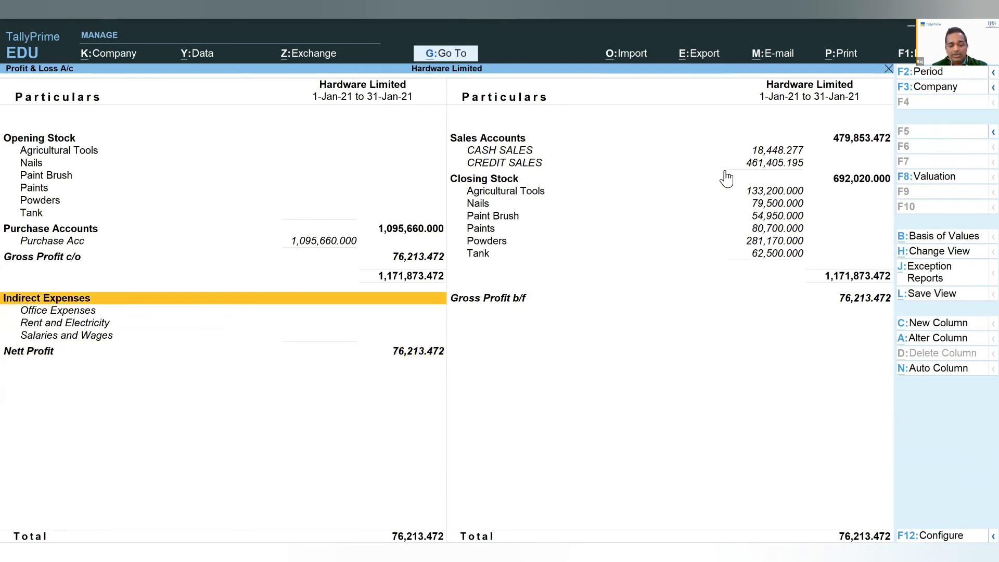
Set the Profit & Loss report period to run from 1-1-2021 to the end of July 2021.
{"action": "key", "text": "alt"}
{"action": "key", "text": "F2"}
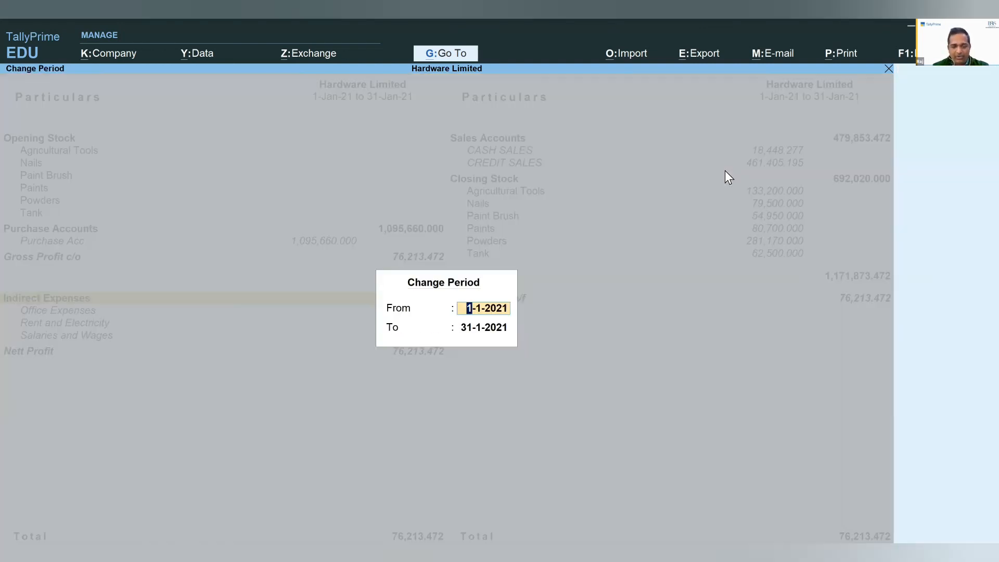
{"action": "key", "text": "Return"}
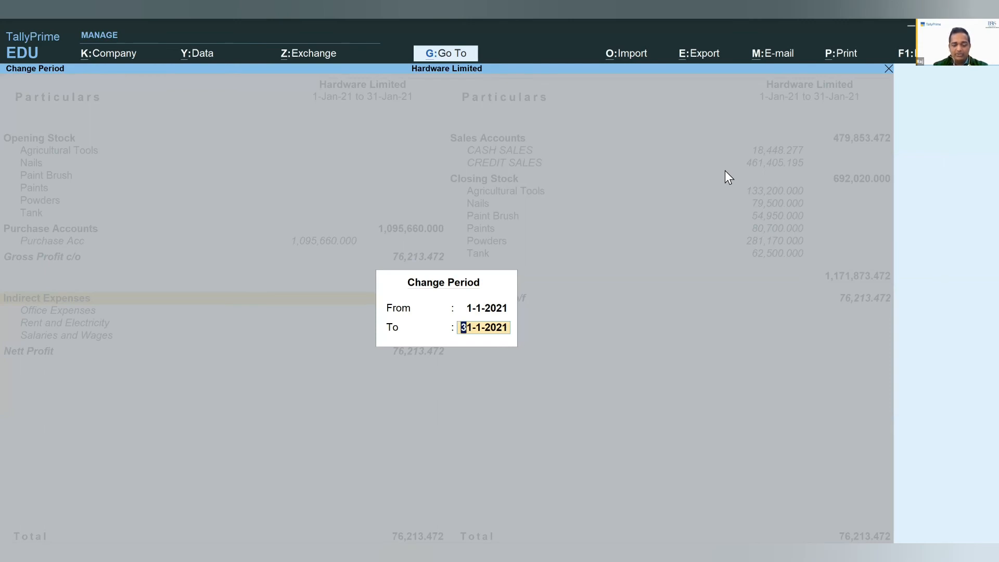
{"action": "type", "text": "jul"}
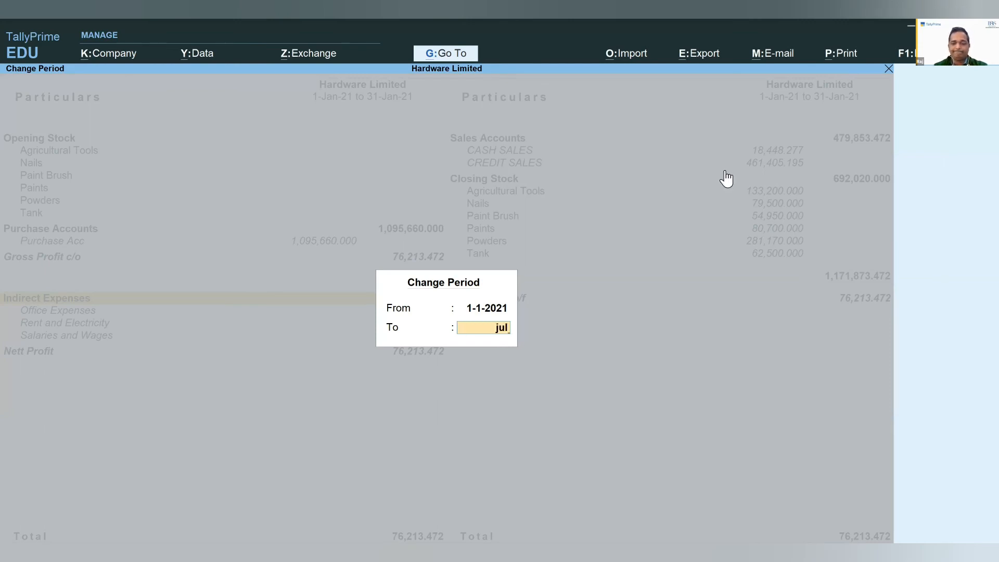
{"action": "key", "text": "Return"}
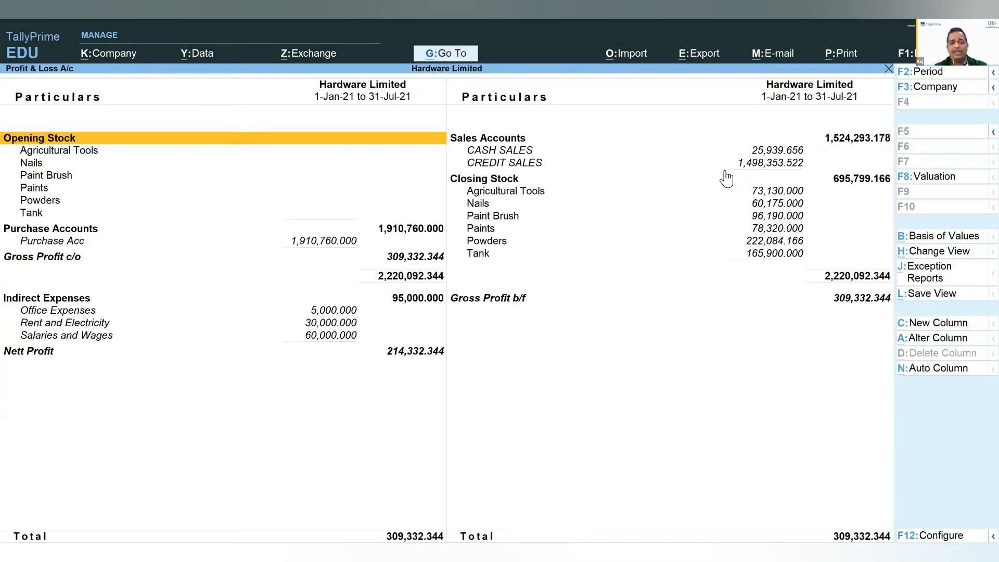
Review the opening stock groups, closing stock groups and gross profit line in the Profit & Loss report for January to July 2021.
{"action": "key", "text": "Down"}
{"action": "key", "text": "Down"}
{"action": "key", "text": "Down"}
{"action": "key", "text": "Down"}
{"action": "key", "text": "Down"}
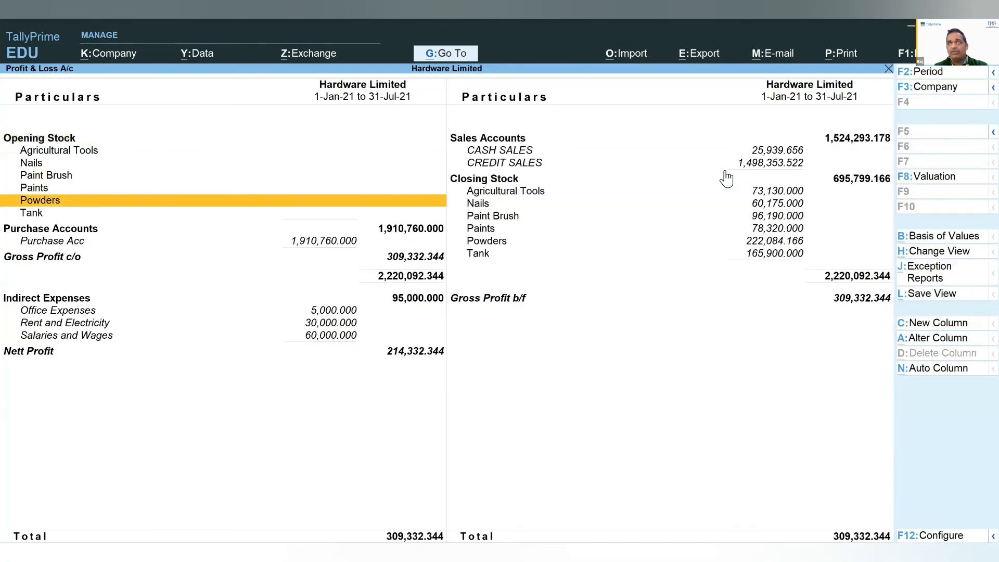
{"action": "key", "text": "Right"}
{"action": "key", "text": "Down"}
{"action": "key", "text": "Down"}
{"action": "key", "text": "Down"}
{"action": "key", "text": "Down"}
{"action": "key", "text": "Down"}
{"action": "key", "text": "Down"}
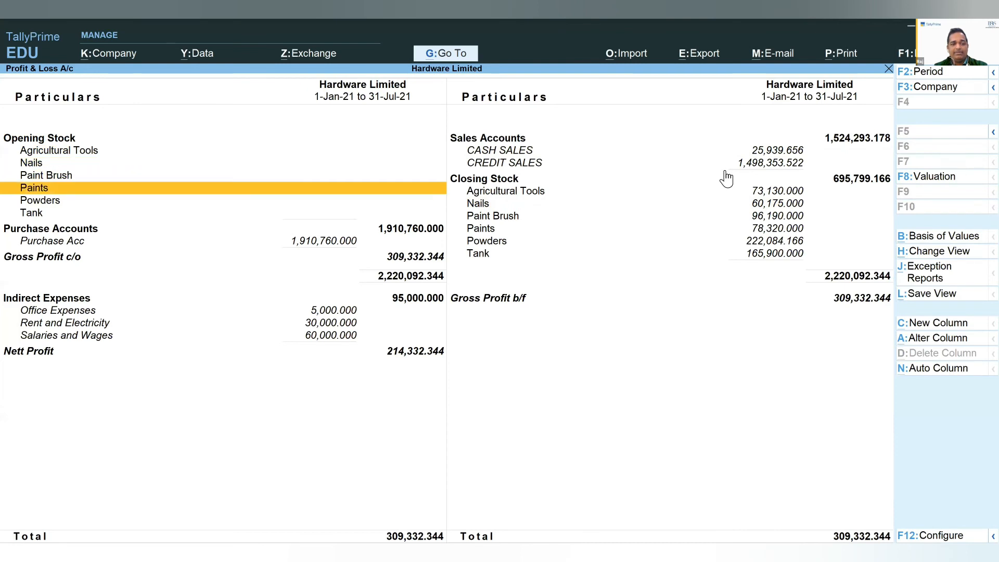
{"action": "key", "text": "Right"}
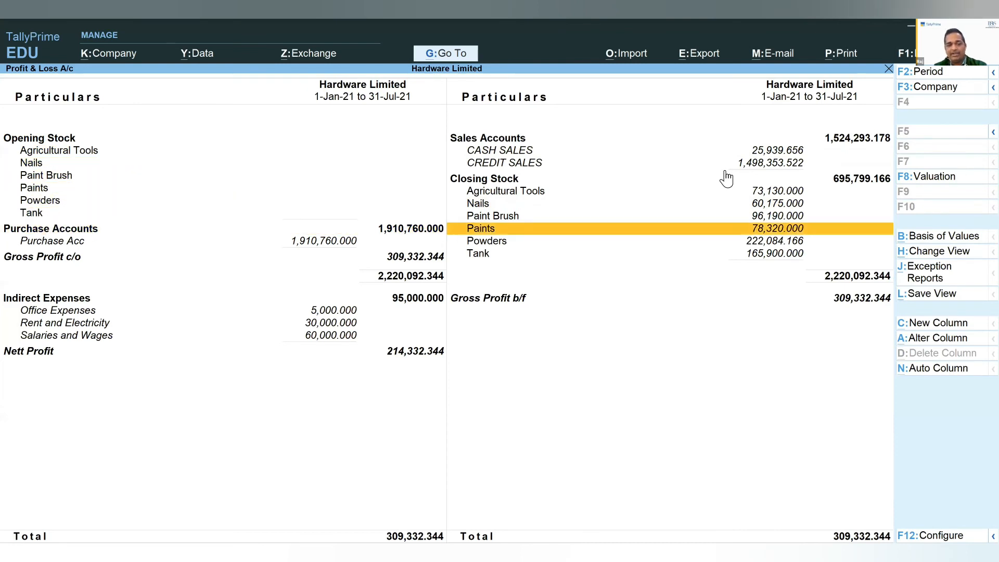
{"action": "key", "text": "Down"}
{"action": "key", "text": "Left"}
{"action": "key", "text": "Down"}
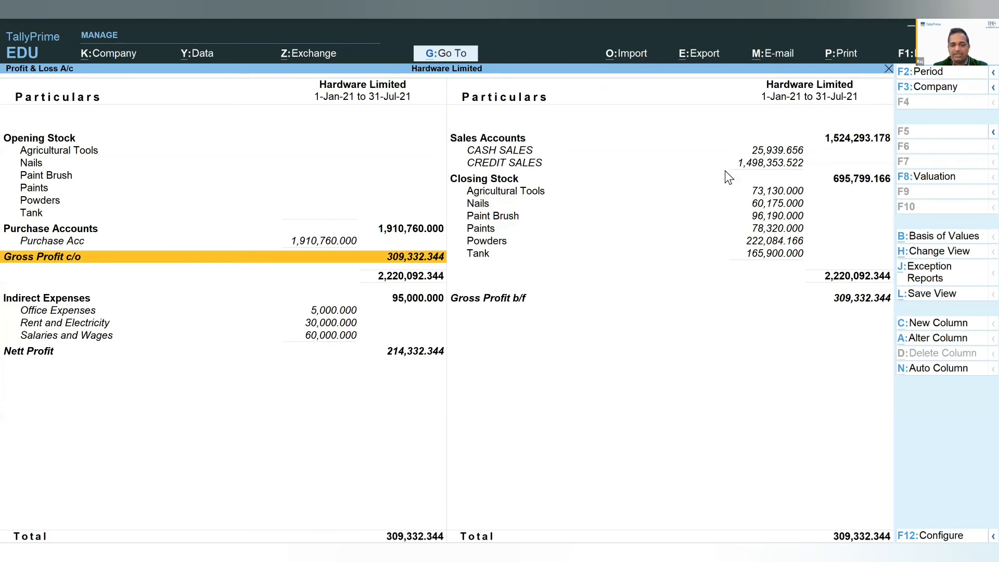
Configure the Profit & Loss report to show percentages.
{"action": "key", "text": "F12"}
{"action": "type", "text": "y"}
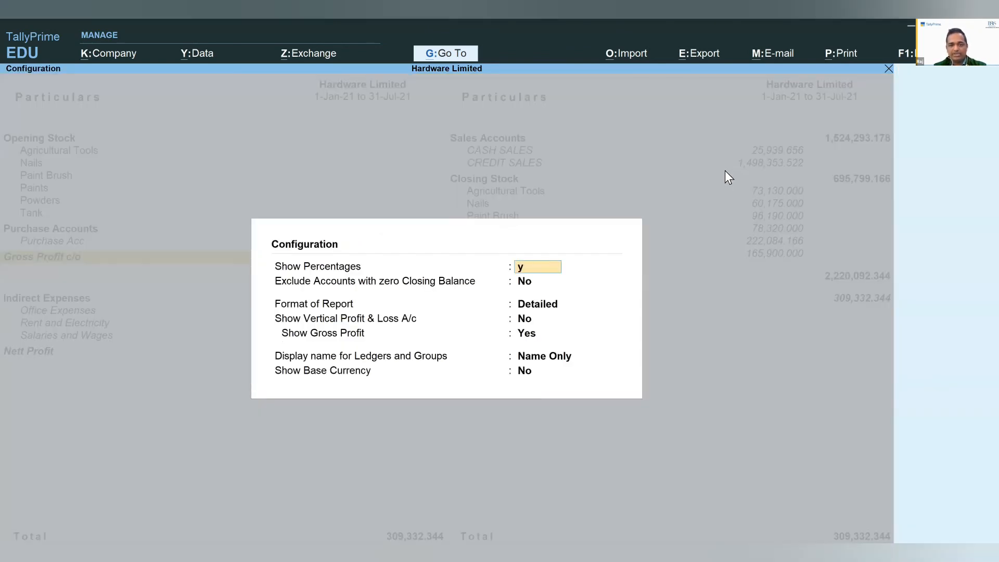
{"action": "key", "text": "Return"}
{"action": "key", "text": "ctrl+a"}
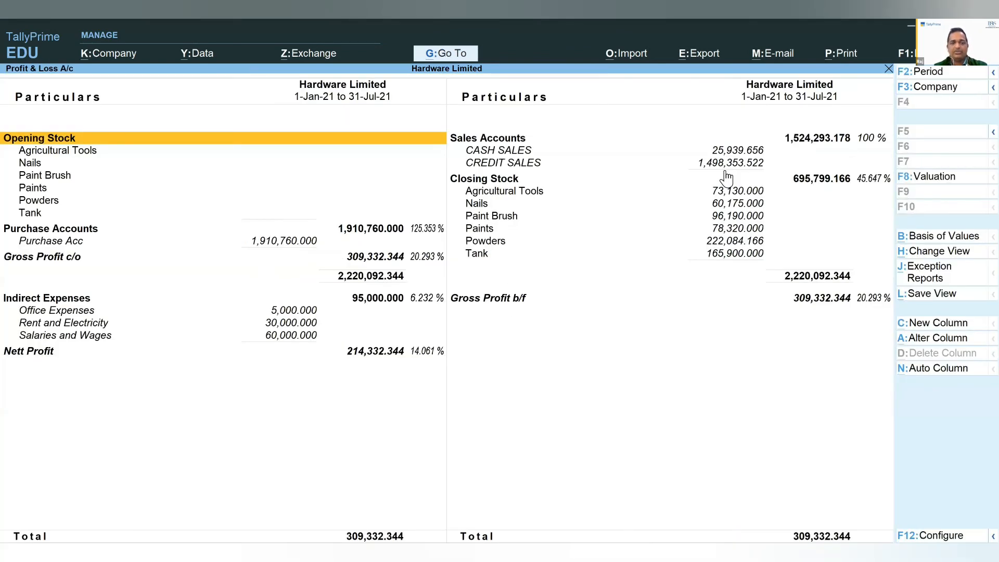
Review the Profit & Loss lines down to Gross Profit c/o together with their percentages.
{"action": "key", "text": "Down"}
{"action": "key", "text": "Down"}
{"action": "key", "text": "Down"}
{"action": "key", "text": "Down"}
{"action": "key", "text": "Down"}
{"action": "key", "text": "Down"}
{"action": "key", "text": "Down"}
{"action": "key", "text": "Down"}
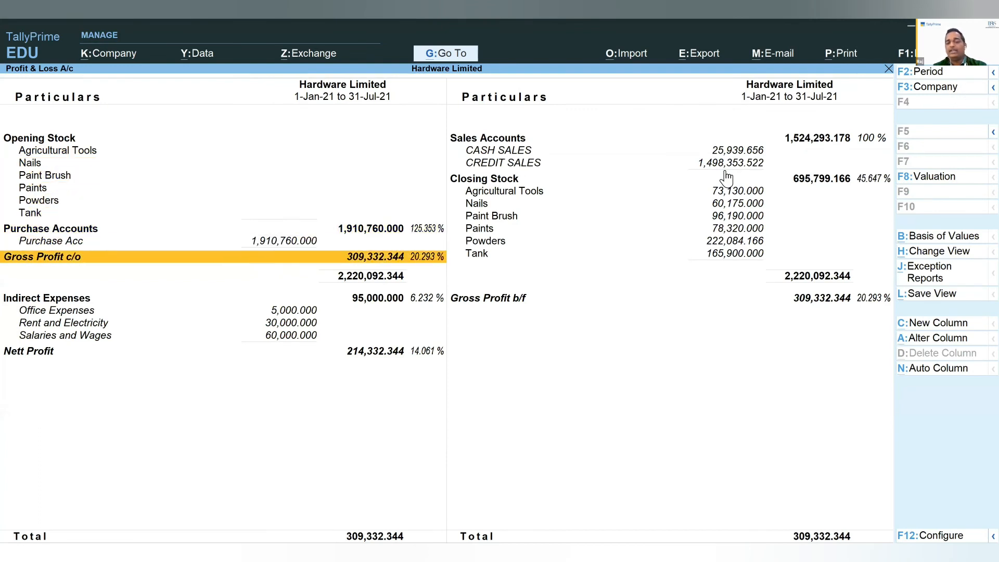
Open the Stock Summary from the Gateway of Tally, show profit for each stock group, and close the report.
{"action": "key", "text": "Escape"}
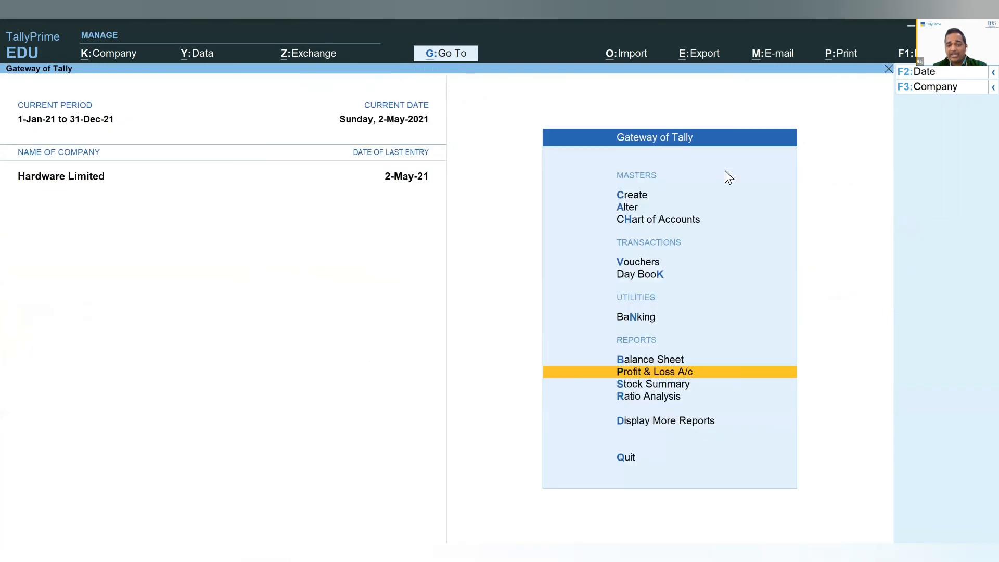
{"action": "key", "text": "Down"}
{"action": "key", "text": "Return"}
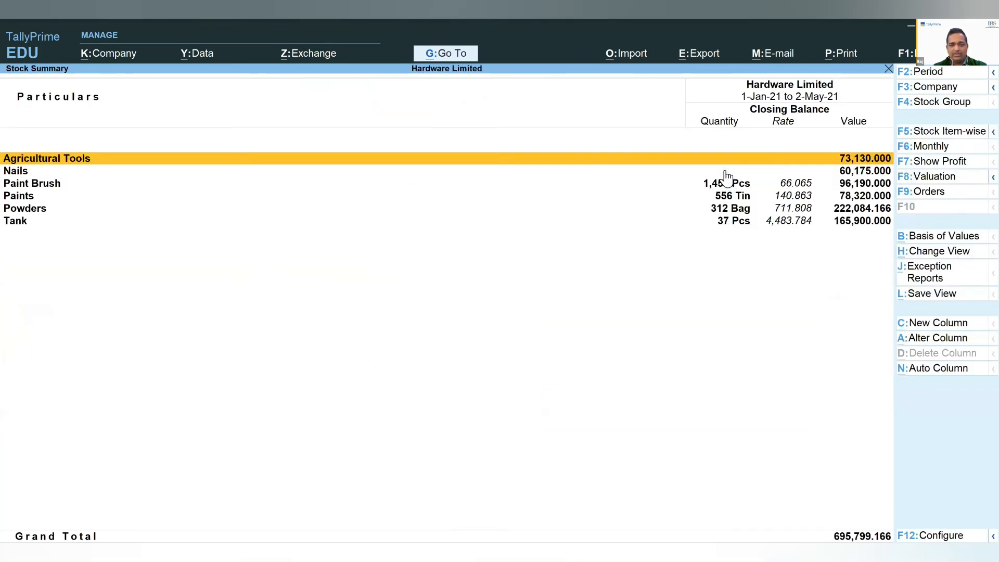
{"action": "left_click", "coordinate": [948, 165]}
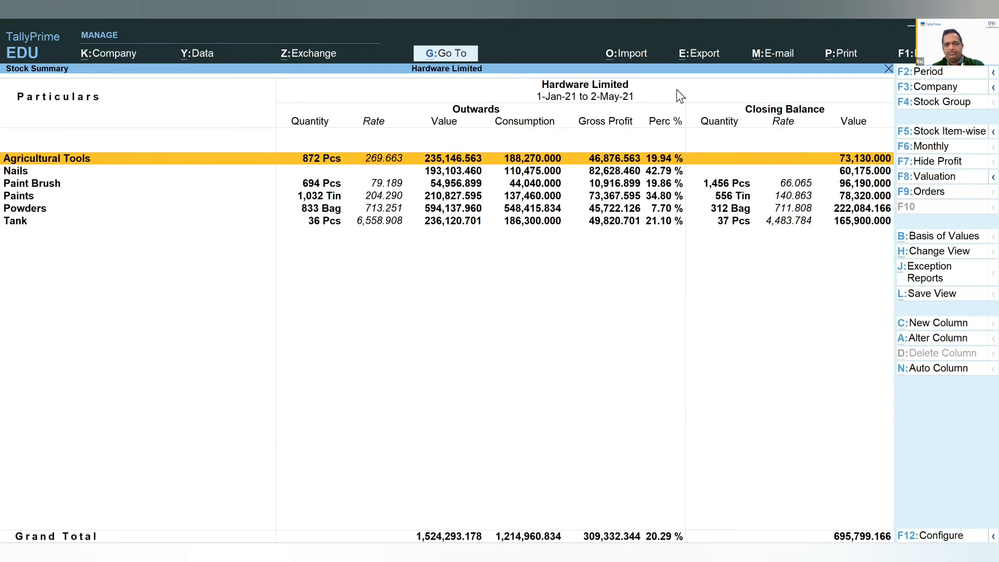
{"action": "key", "text": "Escape"}
{"action": "key", "text": "Escape"}
{"action": "key", "text": "Escape"}
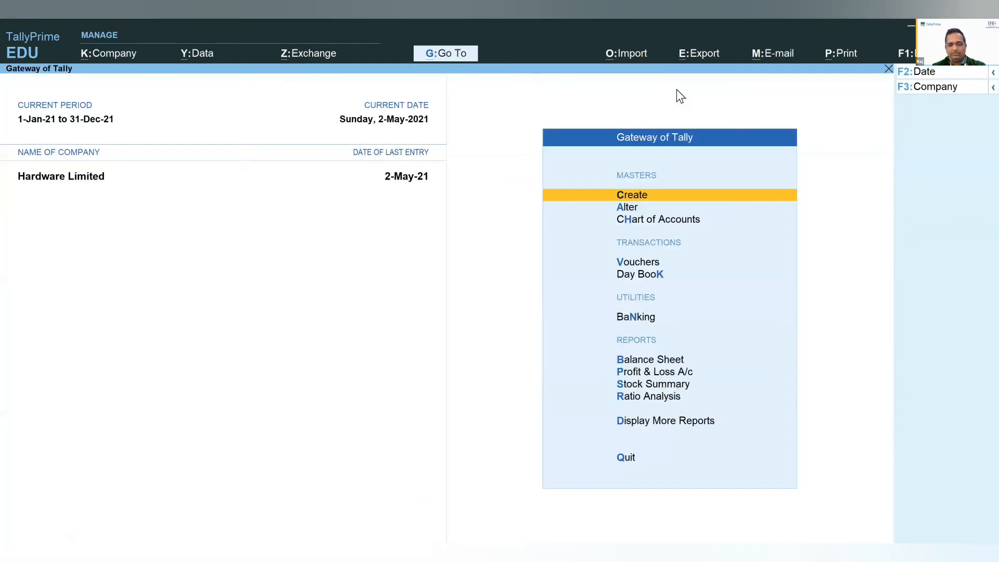
Open the Balance Sheet report from the Gateway of Tally.
{"action": "key", "text": "Up"}
{"action": "key", "text": "Up"}
{"action": "key", "text": "Up"}
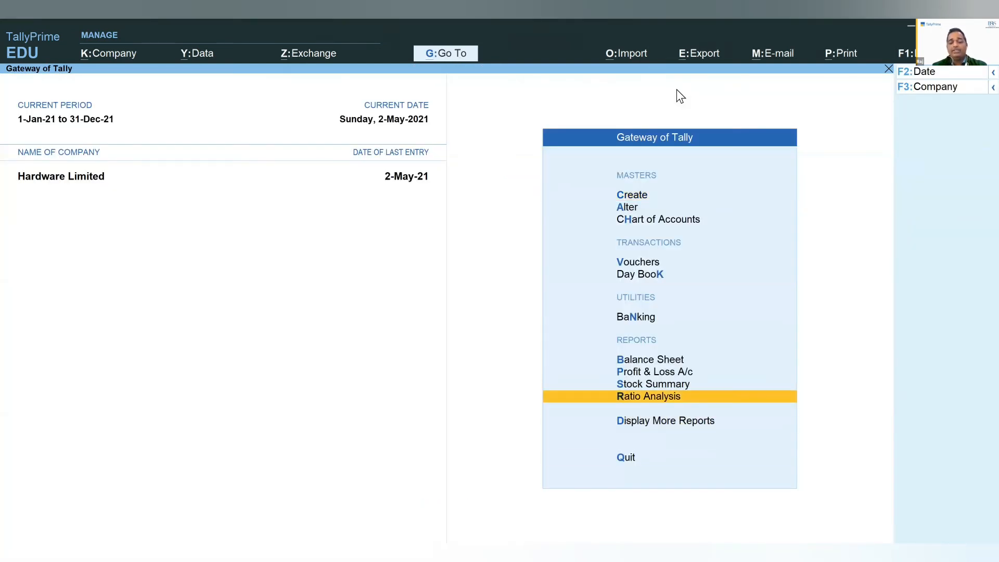
{"action": "key", "text": "Up"}
{"action": "key", "text": "Up"}
{"action": "key", "text": "Up"}
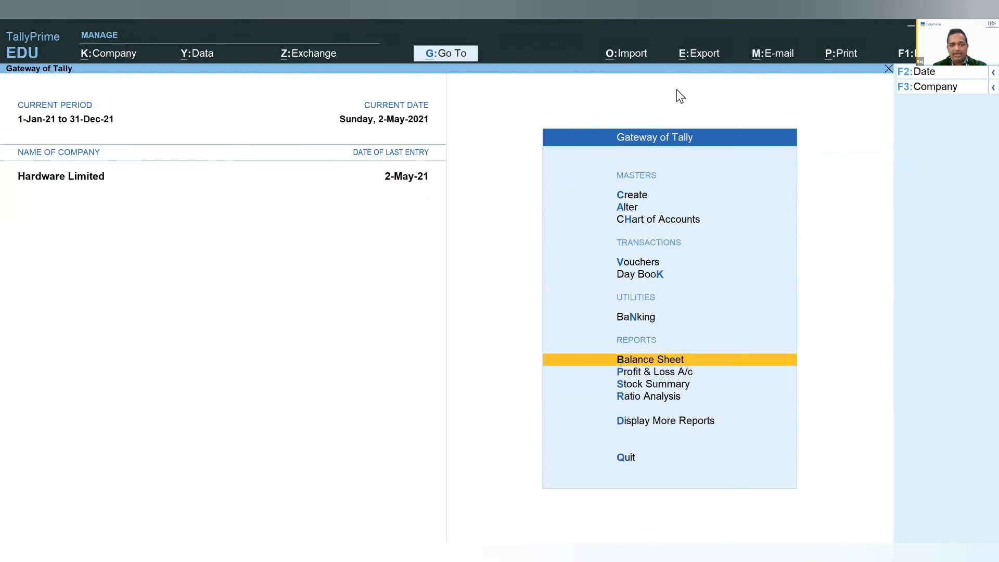
{"action": "key", "text": "Return"}
Set the Balance Sheet period from 1-1-2021 to the end of July 2021 and expand it to the detailed view.
{"action": "key", "text": "F2"}
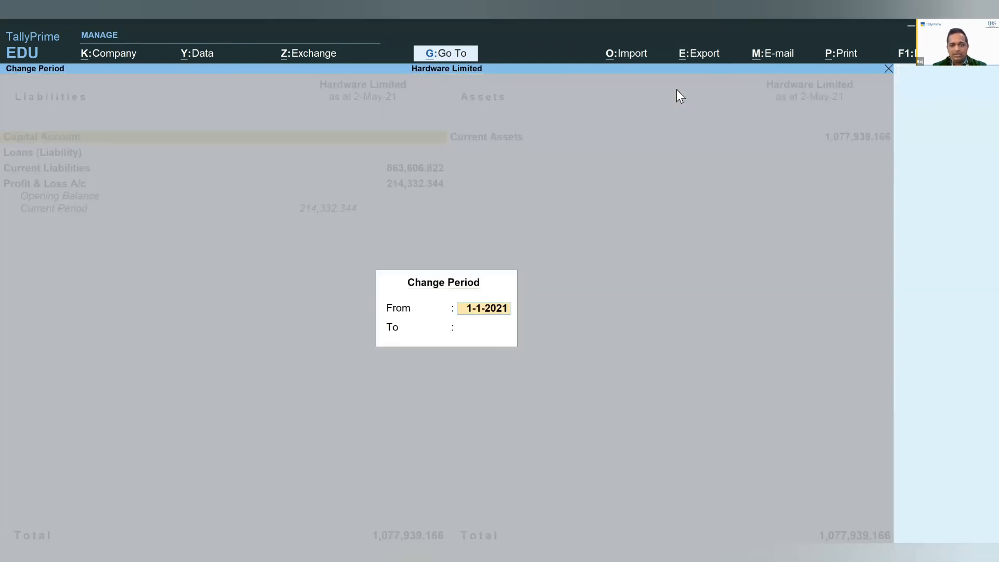
{"action": "key", "text": "Return"}
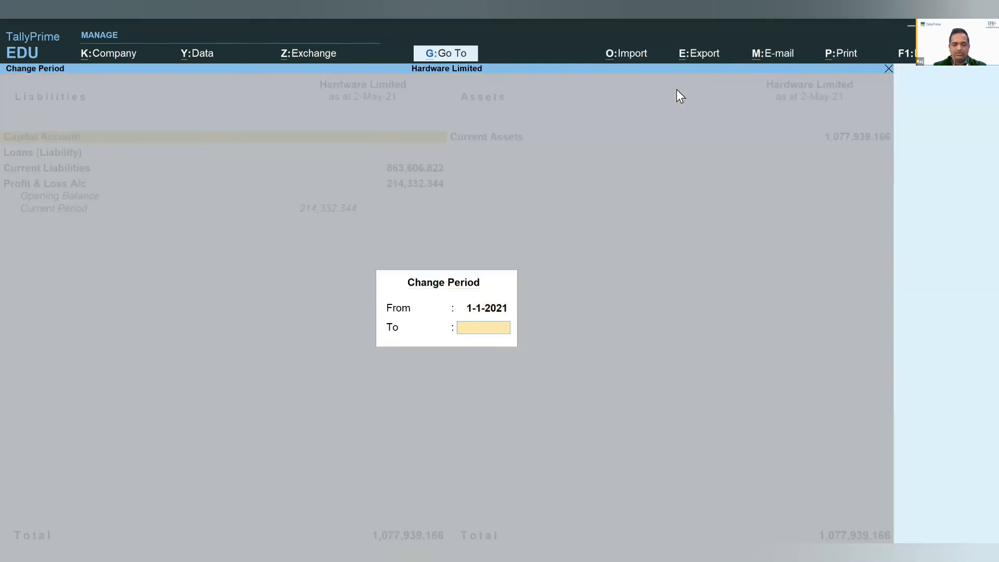
{"action": "type", "text": "jul"}
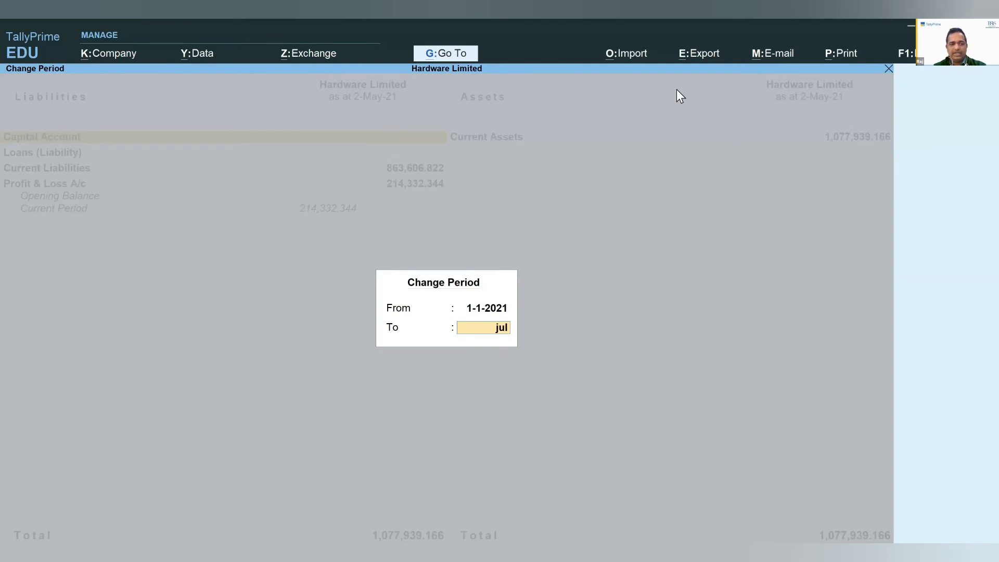
{"action": "key", "text": "Return"}
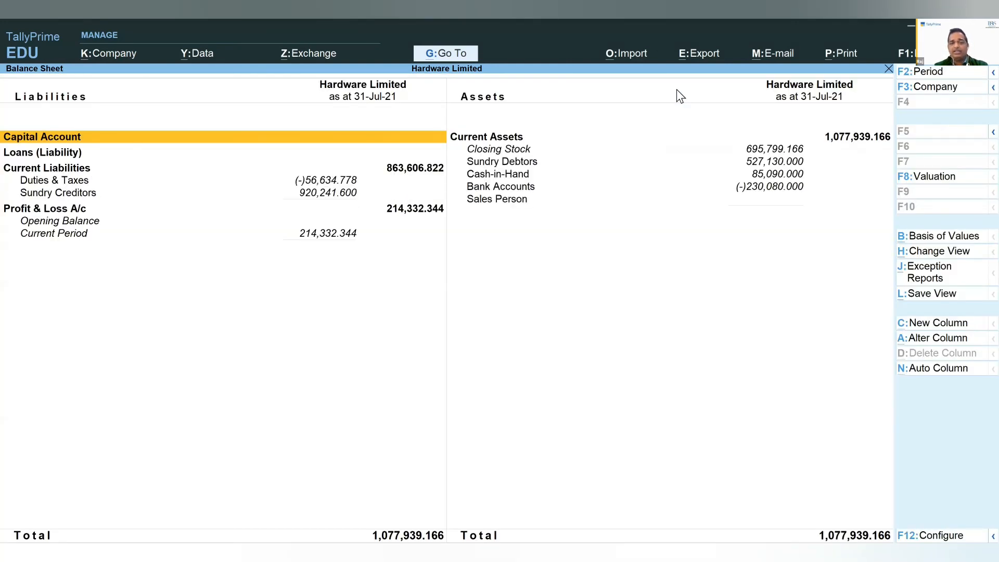
Review the current assets in the Balance Sheet: closing stock, sundry debtors, cash-in-hand and bank accounts.
{"action": "key", "text": "Right"}
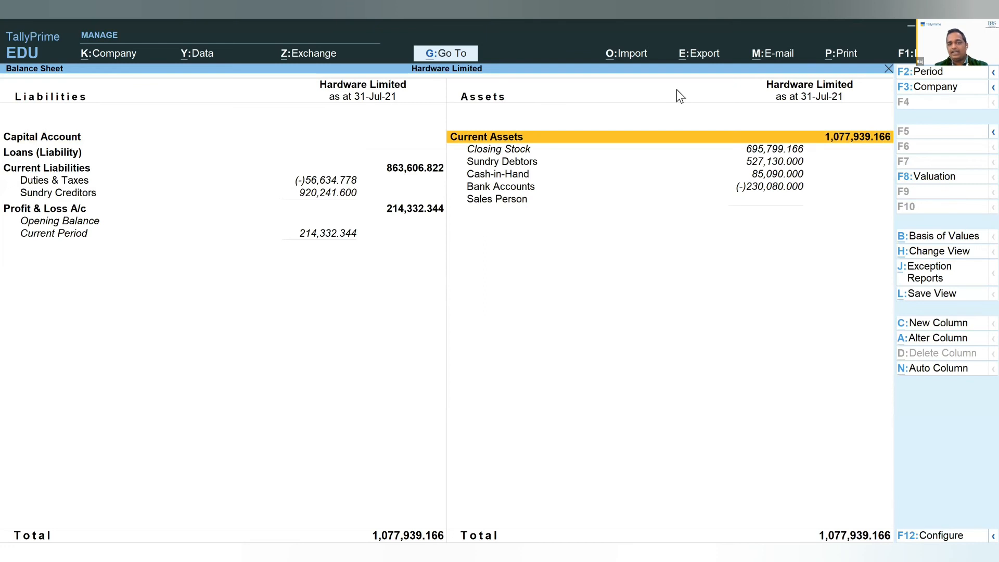
{"action": "key", "text": "Down"}
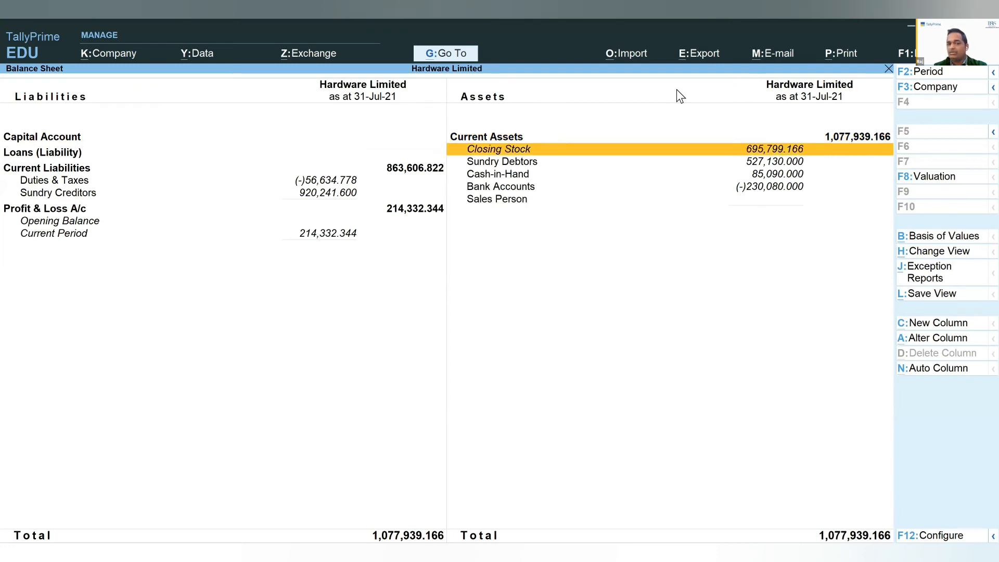
{"action": "key", "text": "Down"}
{"action": "key", "text": "Down"}
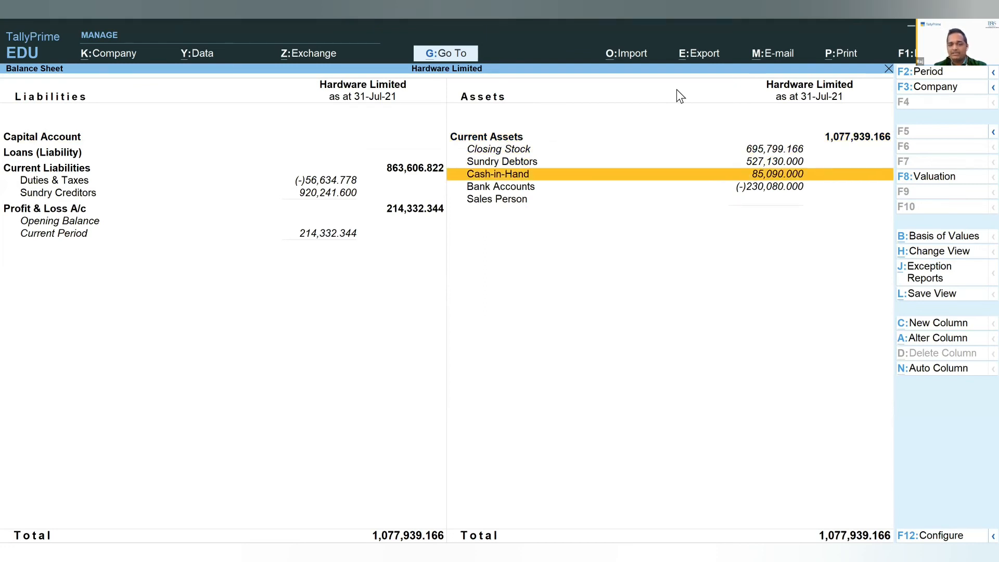
{"action": "key", "text": "Down"}
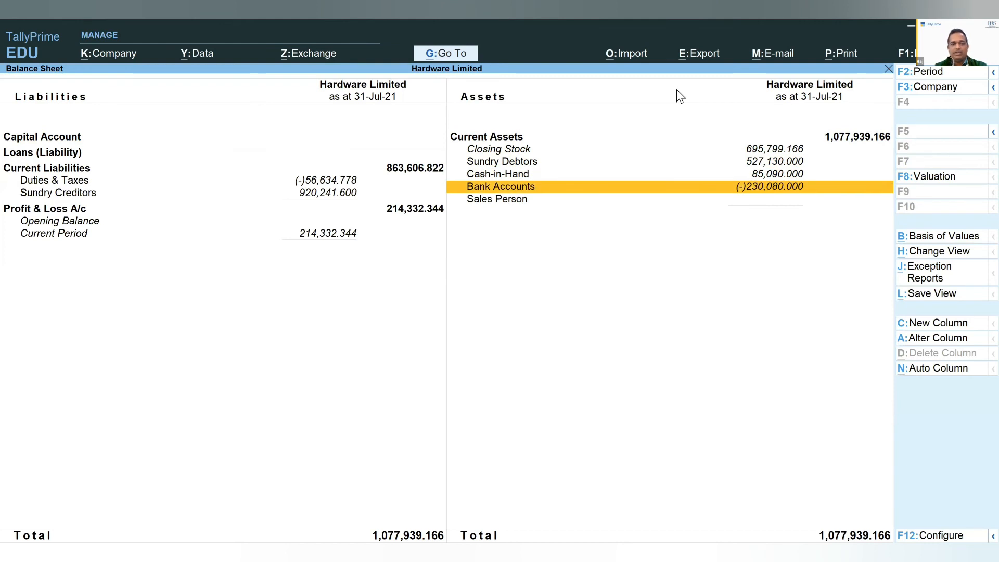
Review the current liabilities in the Balance Sheet, including duties and taxes and sundry creditors.
{"action": "key", "text": "Left"}
{"action": "key", "text": "Up"}
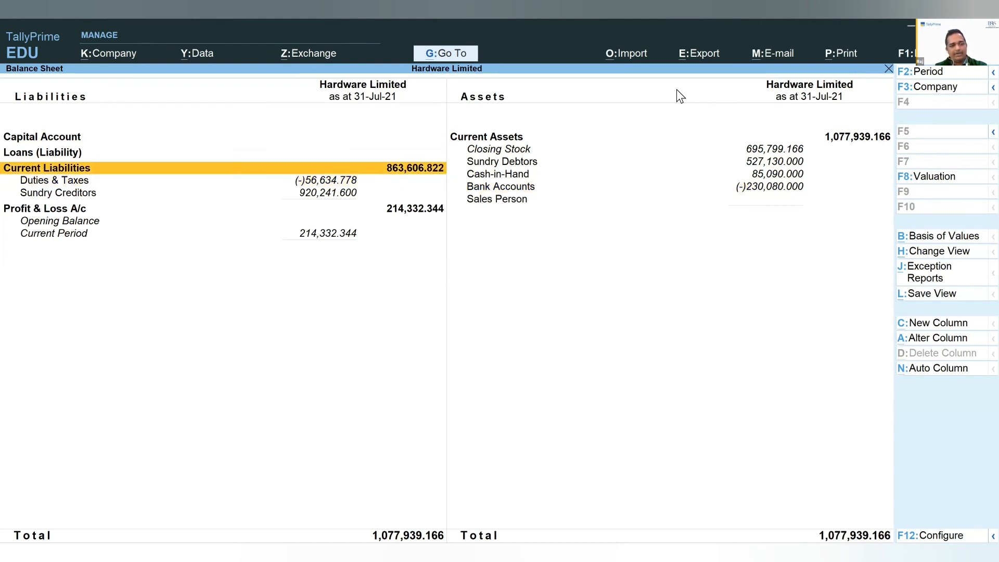
{"action": "key", "text": "Down"}
{"action": "key", "text": "Down"}
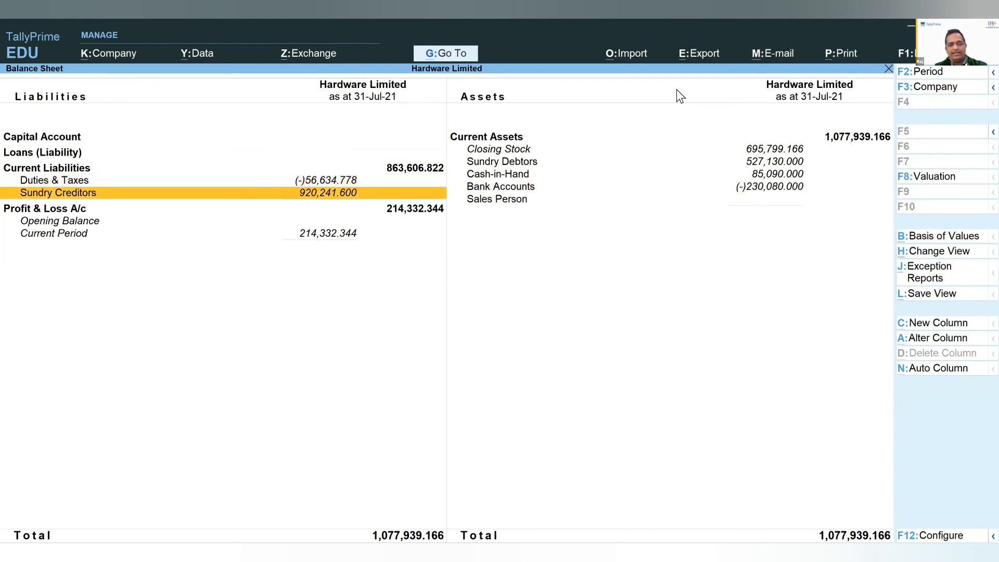
{"action": "key", "text": "Up"}
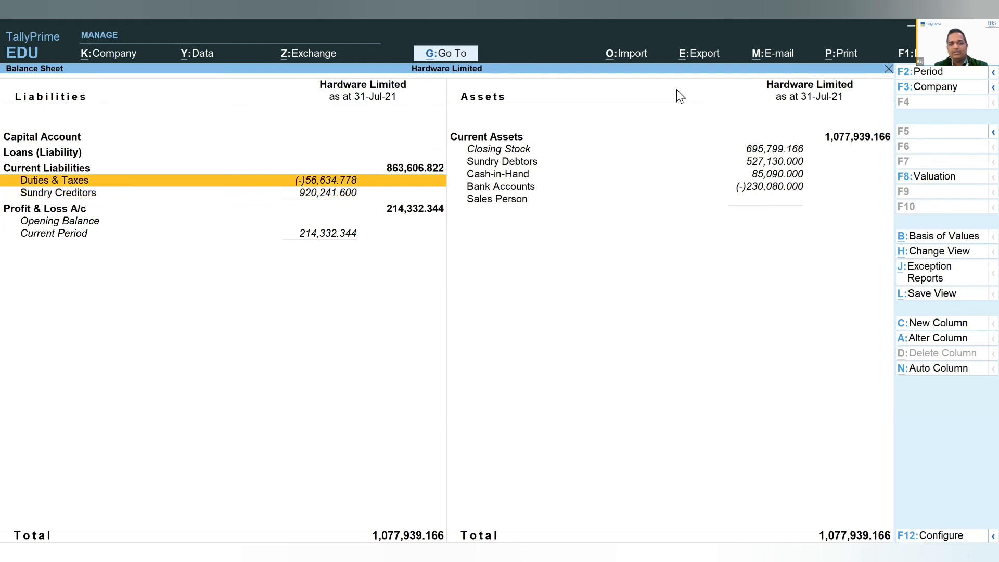
{"action": "key", "text": "Up"}
Drill down into Sundry Debtors under current assets to view the customer balances, and return to the Balance Sheet.
{"action": "key", "text": "Right"}
{"action": "key", "text": "Up"}
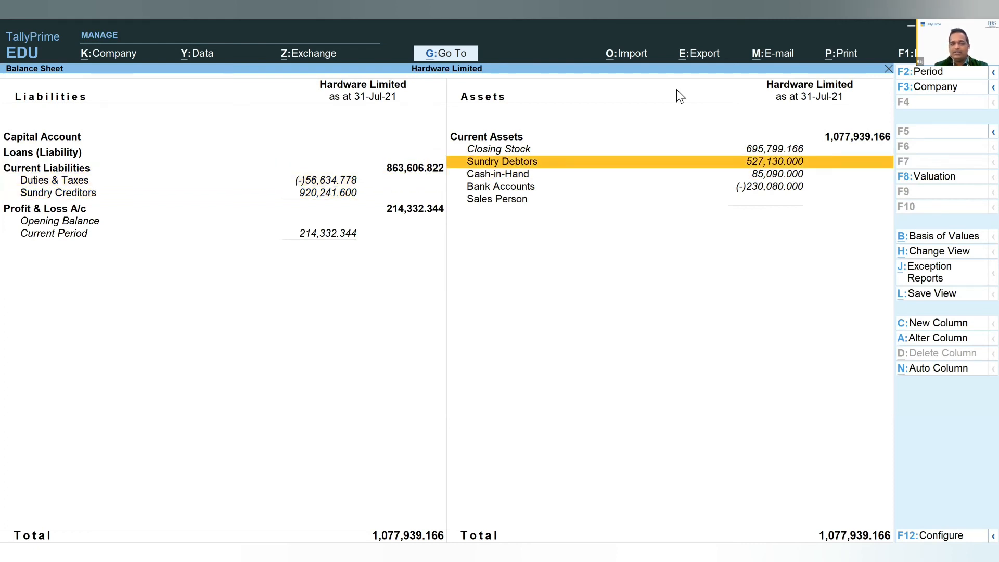
{"action": "key", "text": "Up"}
{"action": "key", "text": "Down"}
{"action": "key", "text": "Return"}
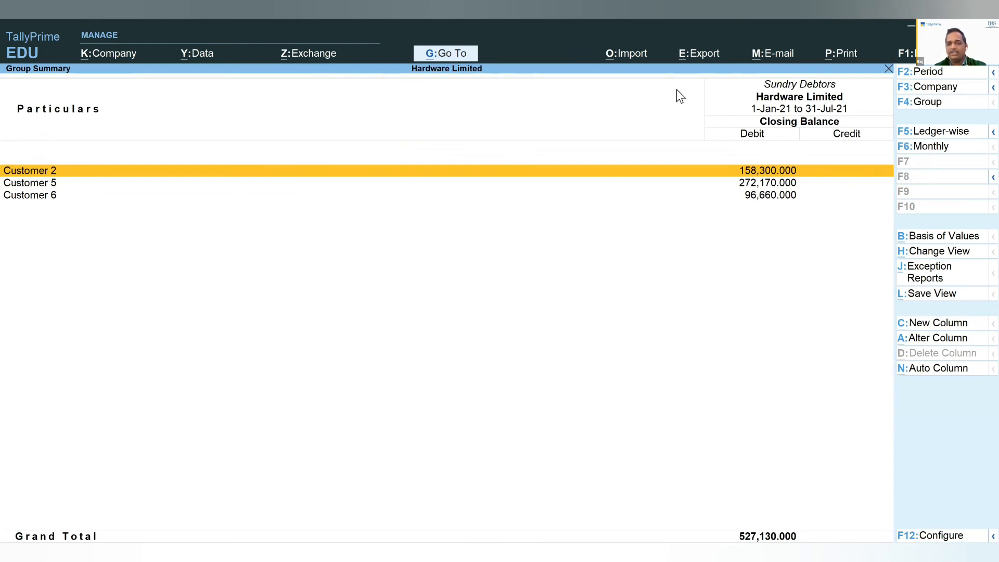
{"action": "key", "text": "Escape"}
Drill down into Sundry Creditors under current liabilities, go through the supplier balances, and return to the Balance Sheet.
{"action": "key", "text": "Left"}
{"action": "key", "text": "Down"}
{"action": "key", "text": "Down"}
{"action": "key", "text": "Down"}
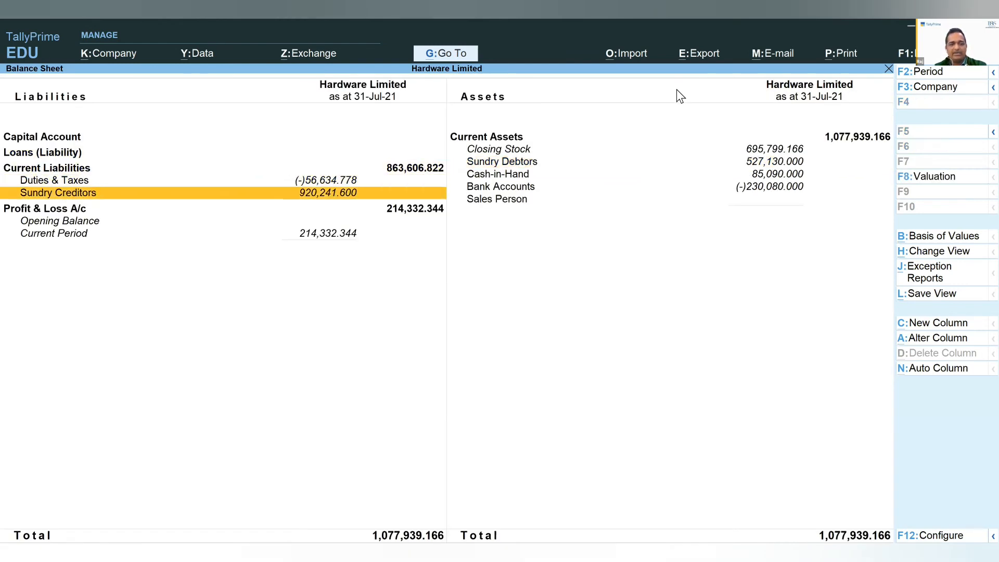
{"action": "key", "text": "Return"}
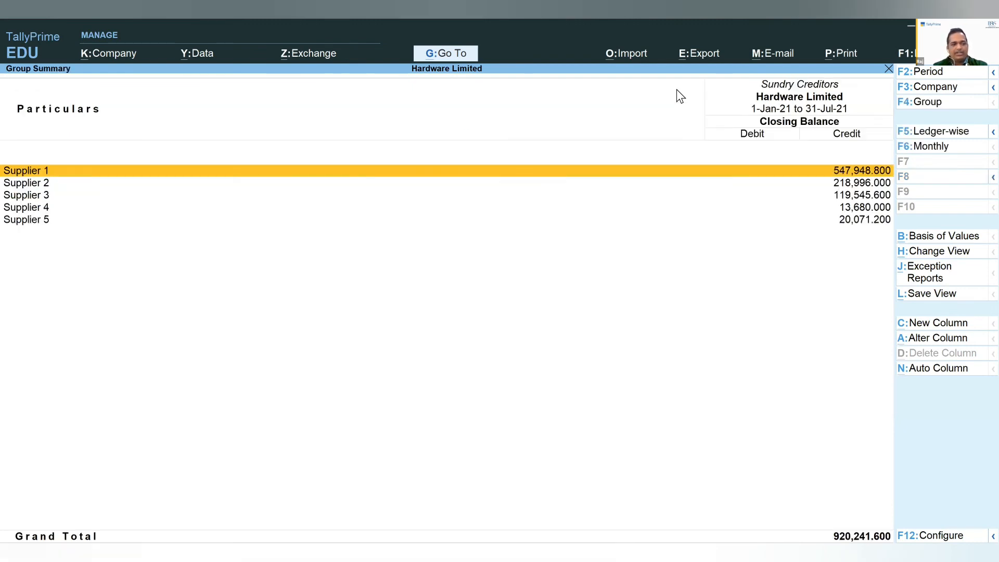
{"action": "key", "text": "Down"}
{"action": "key", "text": "Down"}
{"action": "key", "text": "Down"}
{"action": "key", "text": "Down"}
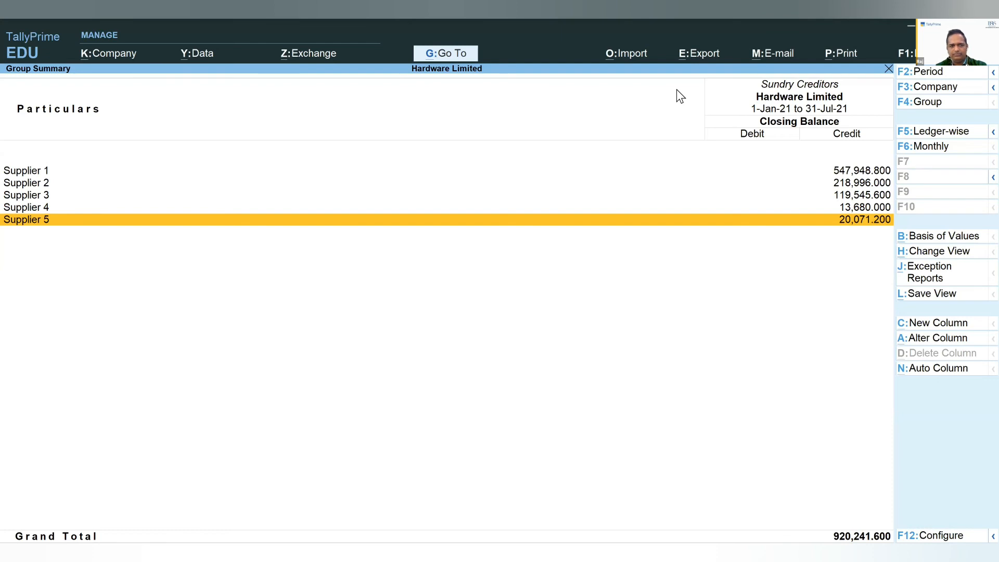
{"action": "key", "text": "Escape"}
Drill down into Duties & Taxes under current liabilities to view its group summary.
{"action": "key", "text": "Up"}
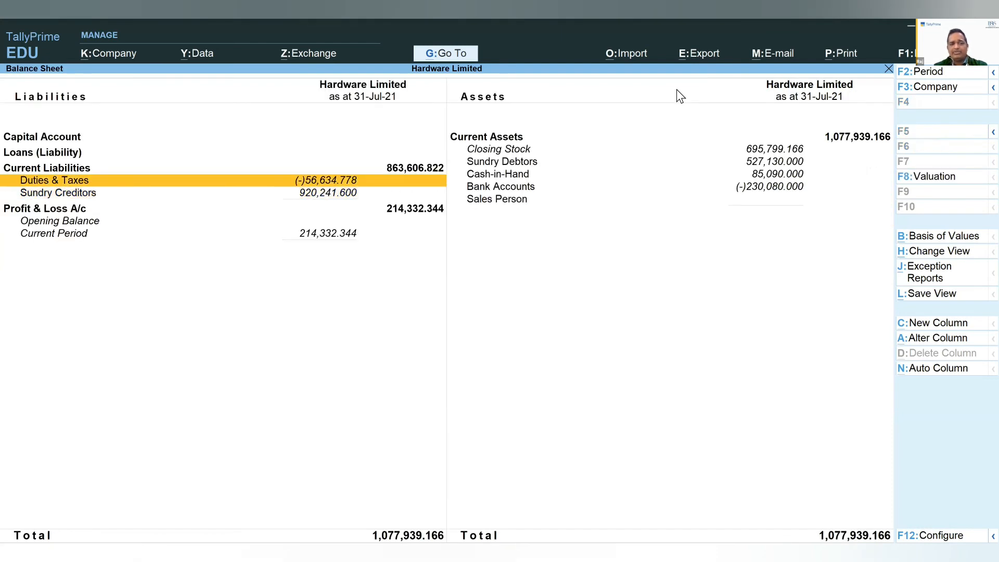
{"action": "key", "text": "Return"}
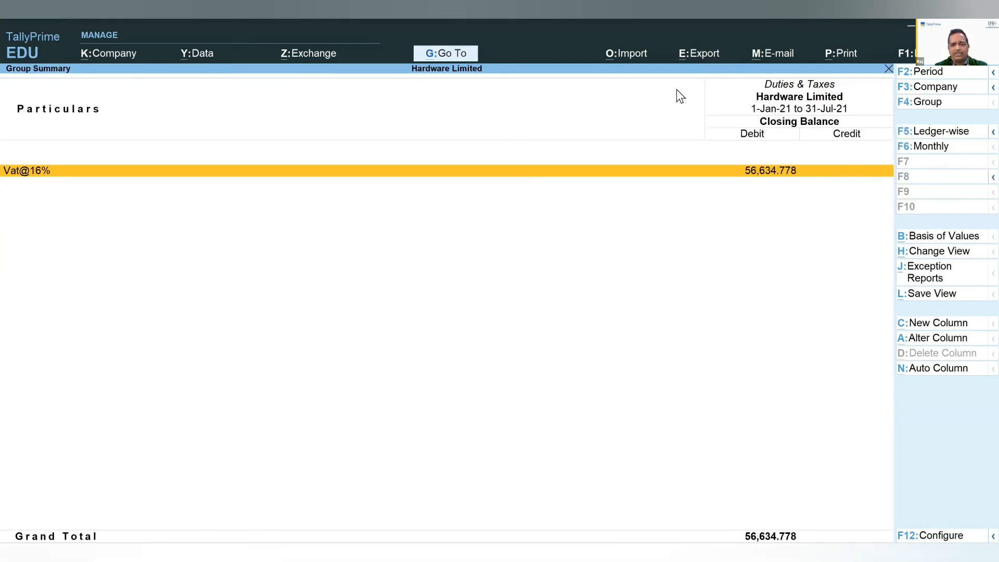
Drill down into the Vat@16% ledger's monthly summary, go through the months from January to April, and return to the Balance Sheet.
{"action": "key", "text": "Return"}
{"action": "key", "text": "Up"}
{"action": "key", "text": "Up"}
{"action": "key", "text": "Up"}
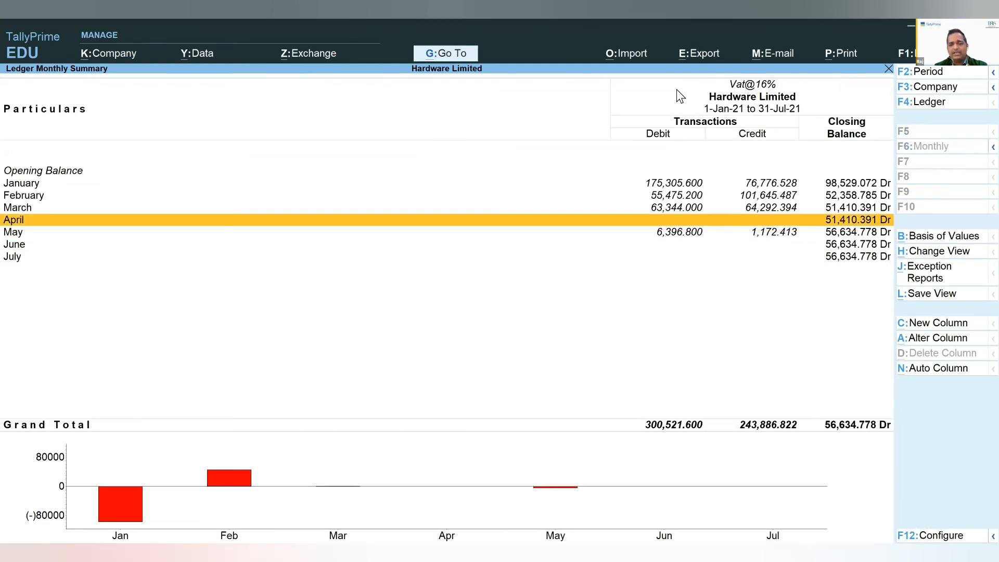
{"action": "key", "text": "Up"}
{"action": "key", "text": "Up"}
{"action": "key", "text": "Up"}
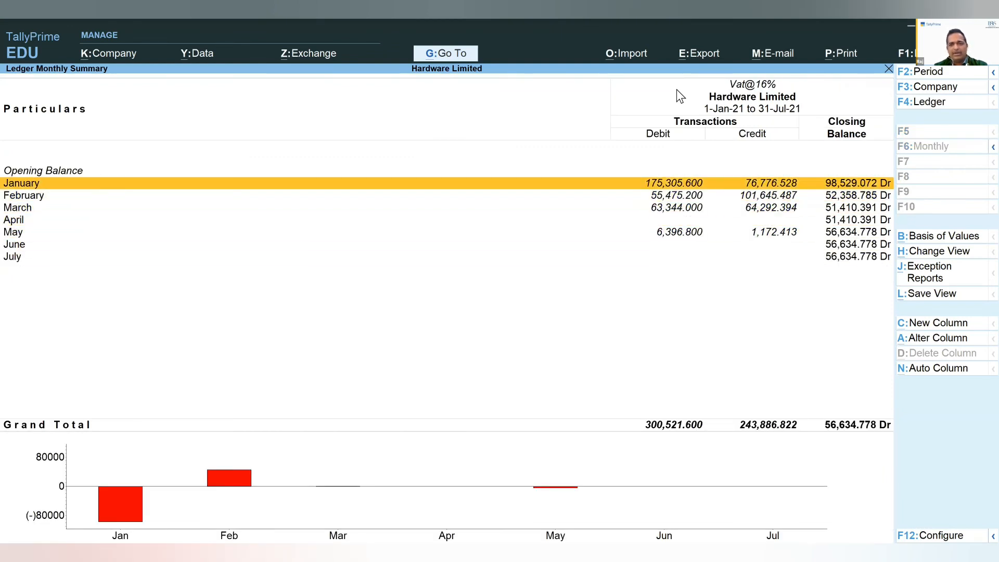
{"action": "key", "text": "Down"}
{"action": "key", "text": "Down"}
{"action": "key", "text": "Down"}
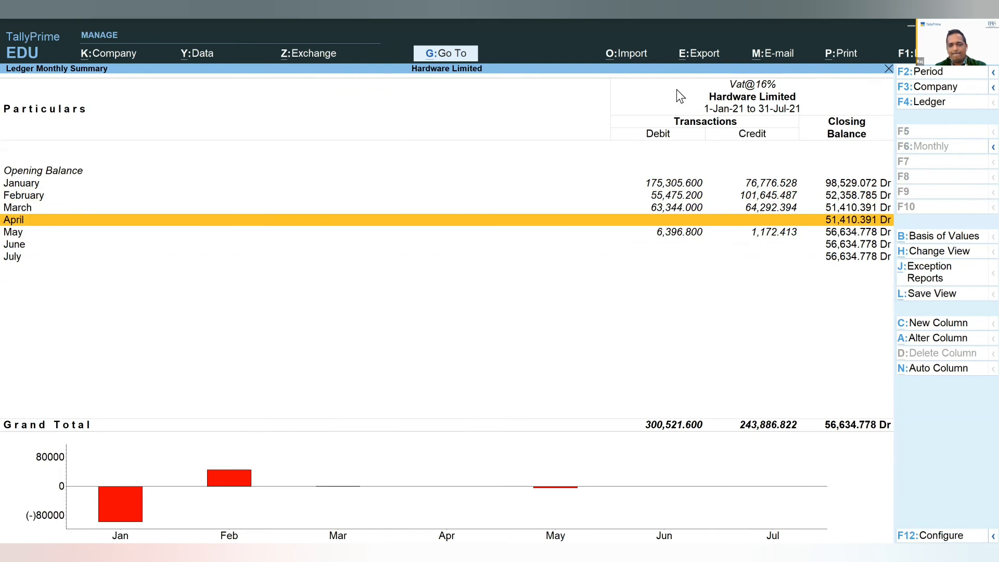
{"action": "key", "text": "Escape"}
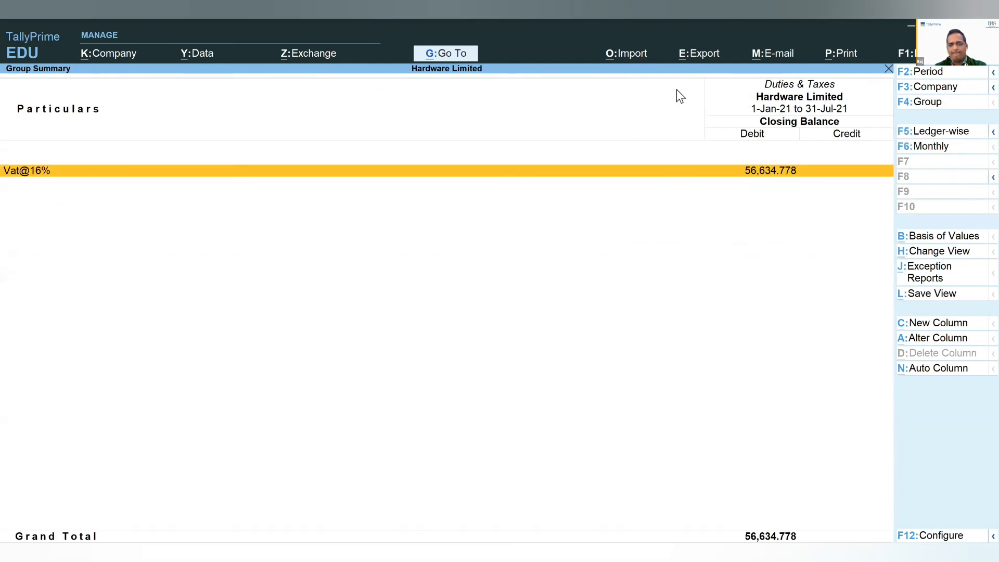
{"action": "key", "text": "Escape"}
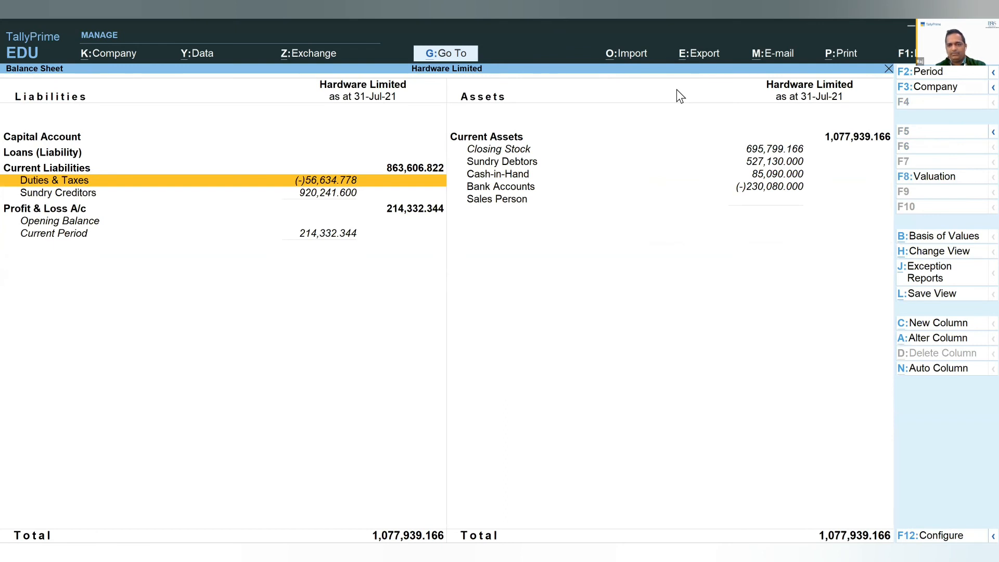
Close and reopen the Balance Sheet from the Gateway of Tally, and expand it to the detailed view.
{"action": "key", "text": "Escape"}
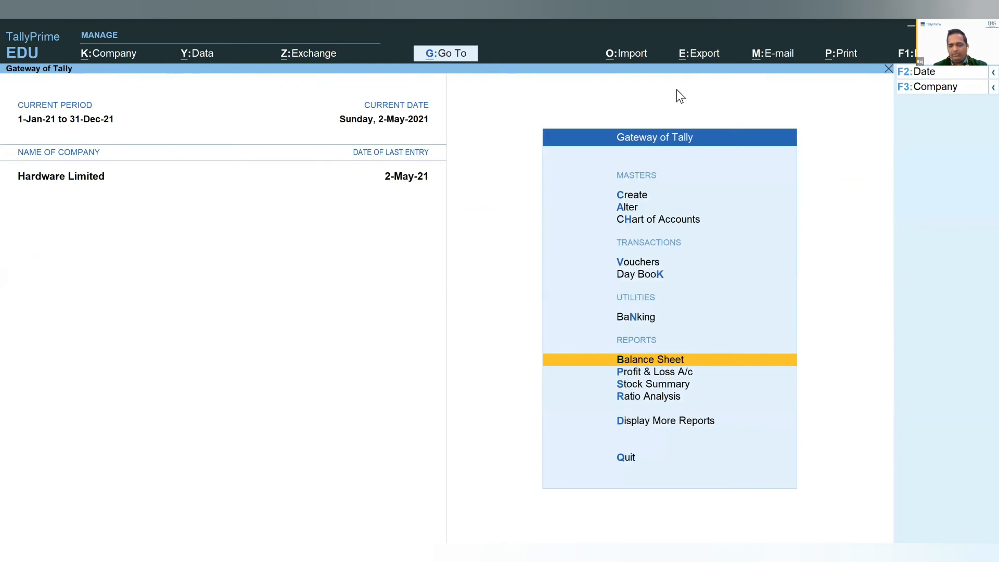
{"action": "key", "text": "Return"}
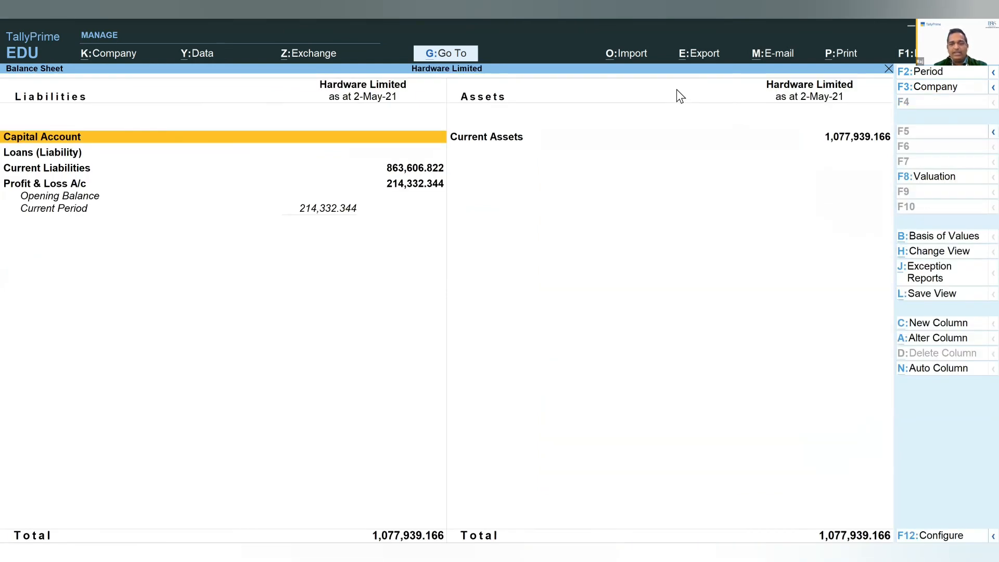
{"action": "key", "text": "alt+F5"}
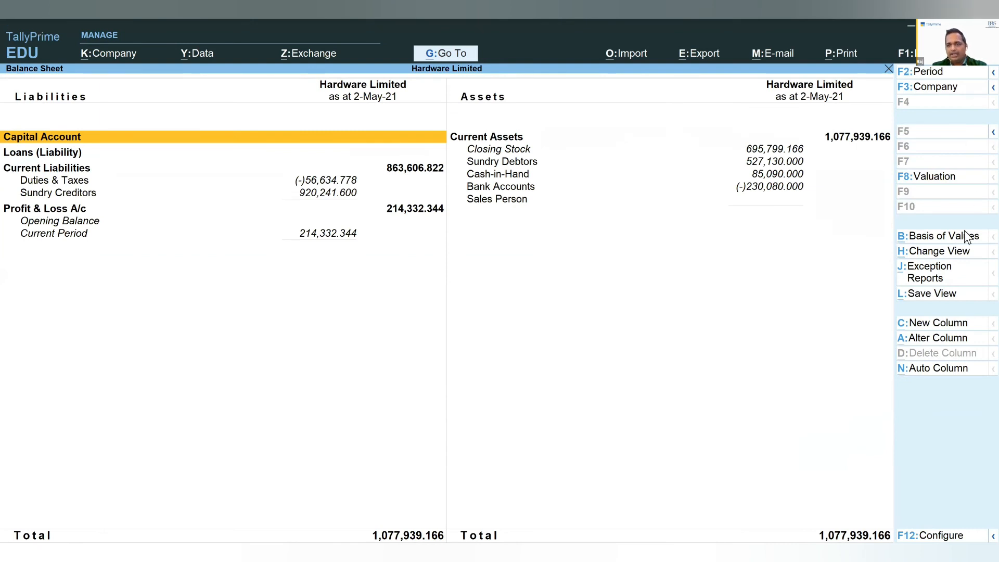
{"action": "left_click", "coordinate": [698, 56]}
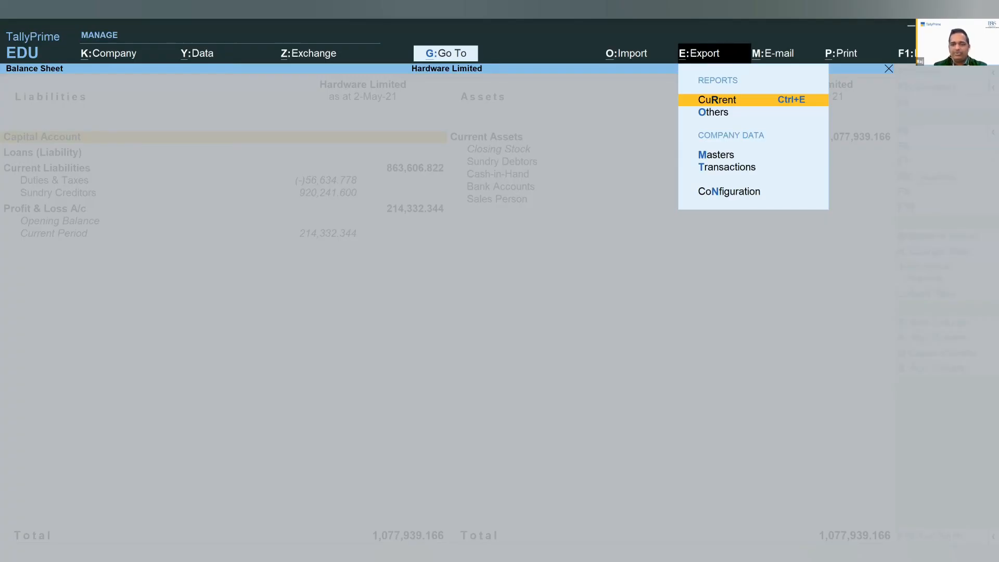
{"action": "key", "text": "Down"}
{"action": "key", "text": "Return"}
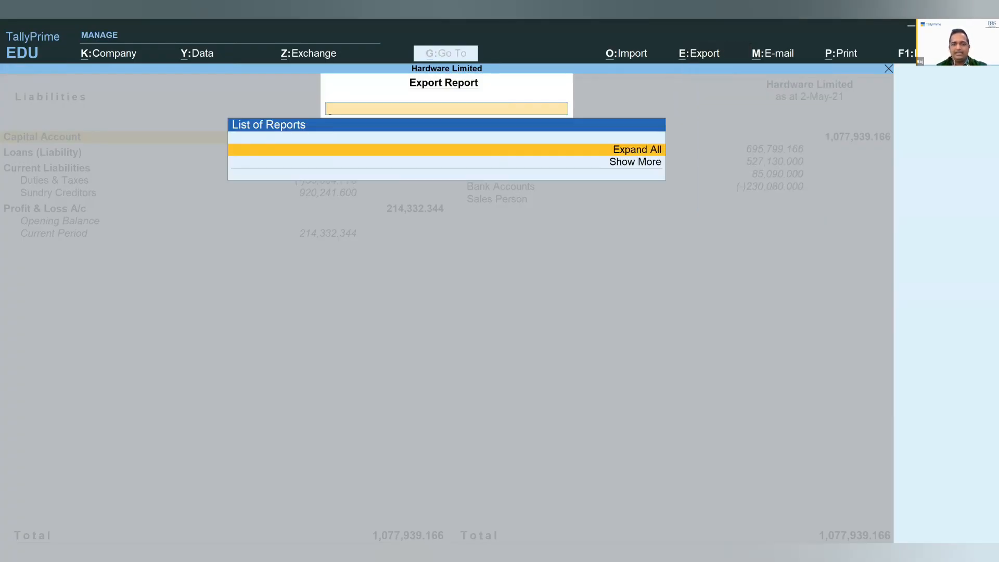
{"action": "key", "text": "Escape"}
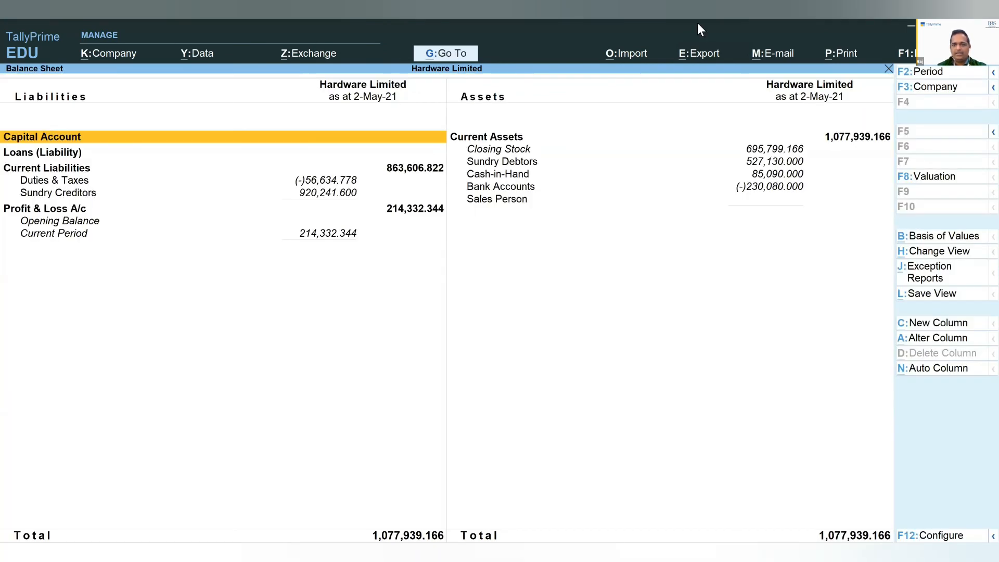
Export the current Balance Sheet to the local drive in Excel (Spreadsheet) format as BSheet.xlsx.
{"action": "left_click", "coordinate": [697, 59]}
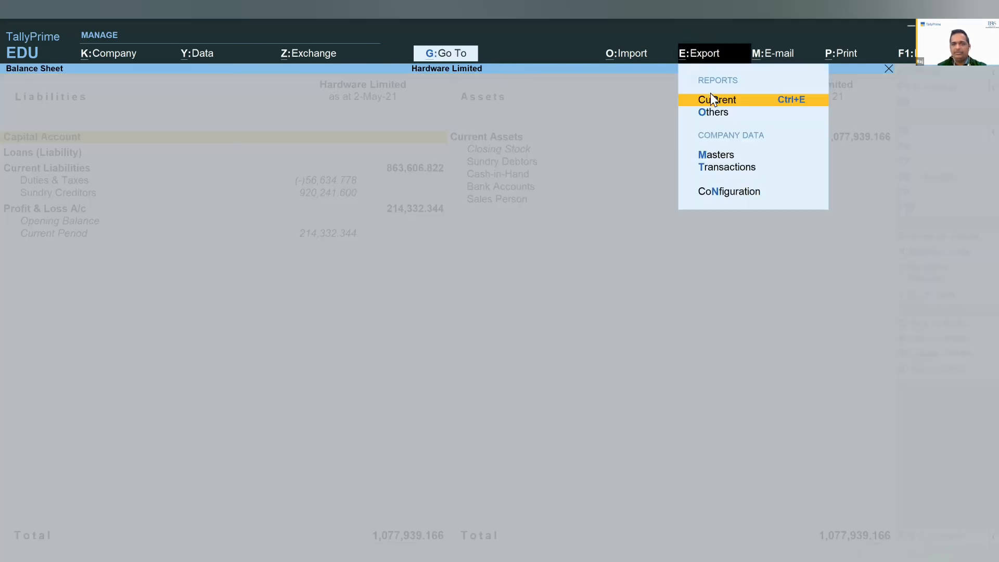
{"action": "key", "text": "Return"}
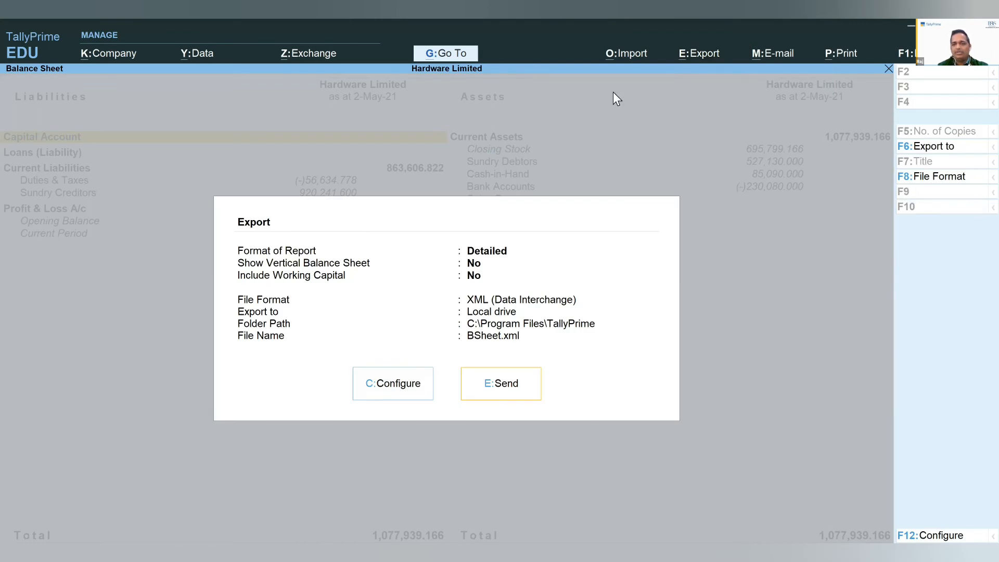
{"action": "left_click", "coordinate": [954, 179]}
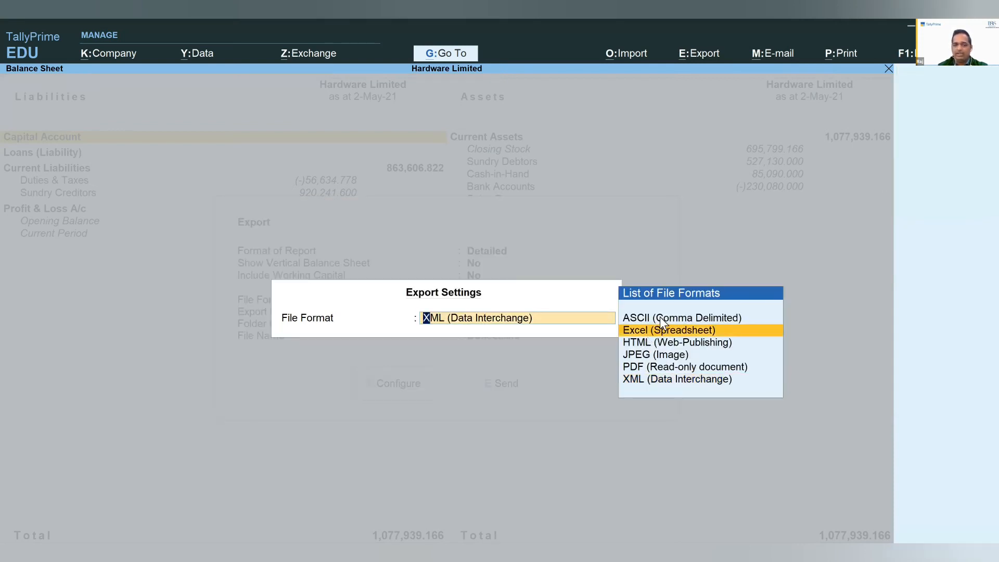
{"action": "key", "text": "Return"}
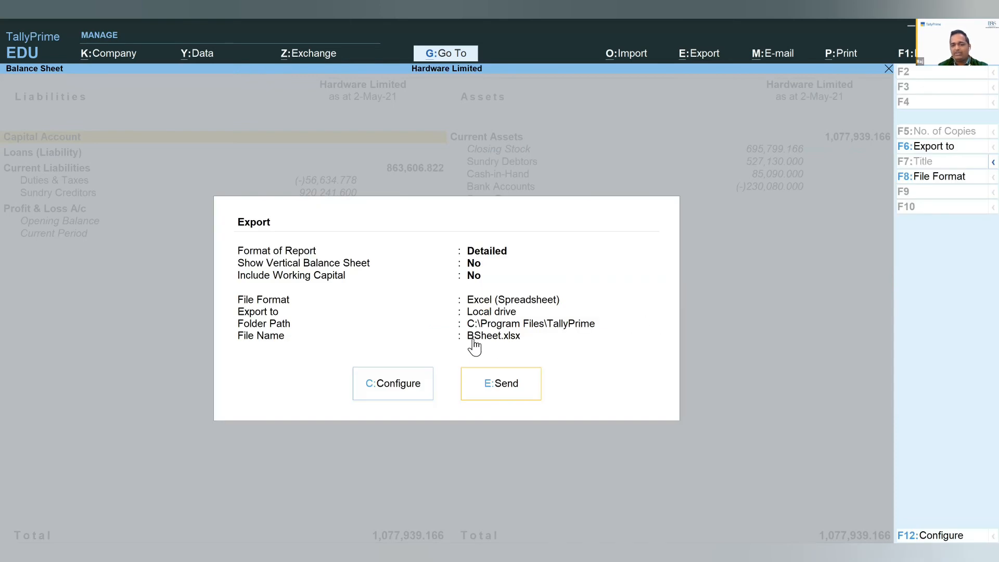
{"action": "left_click", "coordinate": [500, 388]}
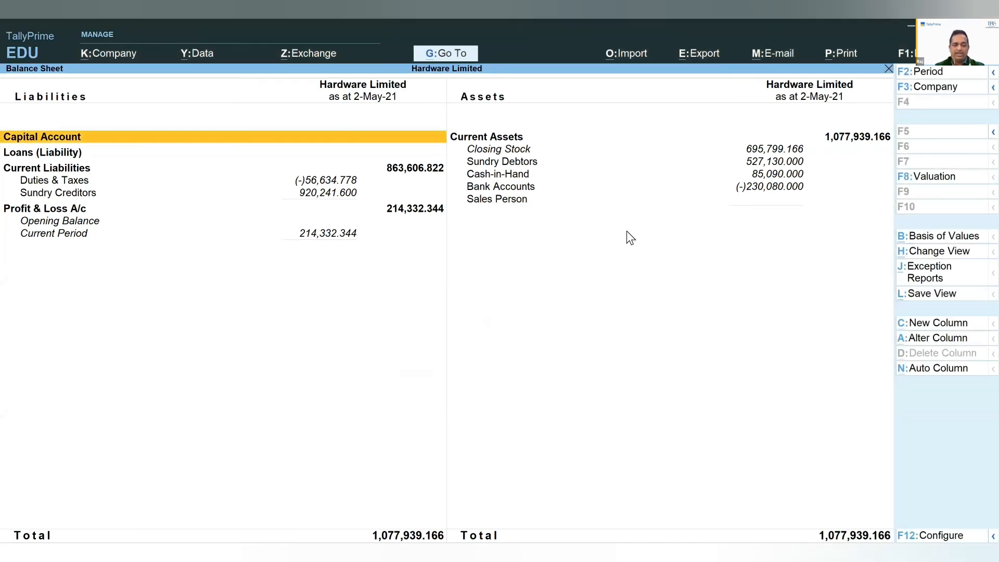
Leave the Balance Sheet and open the Profit & Loss A/c in its detailed view.
{"action": "key", "text": "Escape"}
{"action": "key", "text": "Down"}
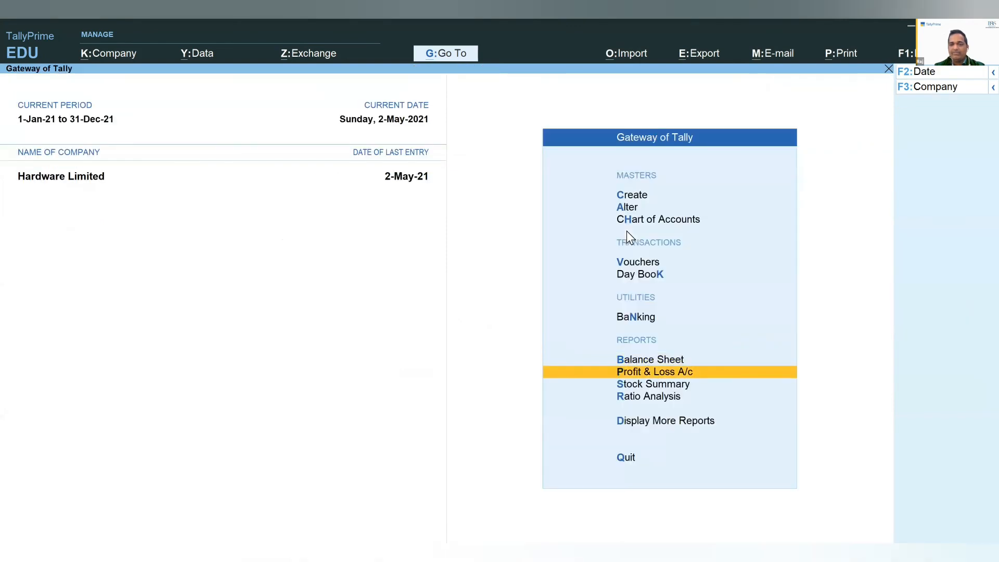
{"action": "key", "text": "Return"}
{"action": "key", "text": "alt+F5"}
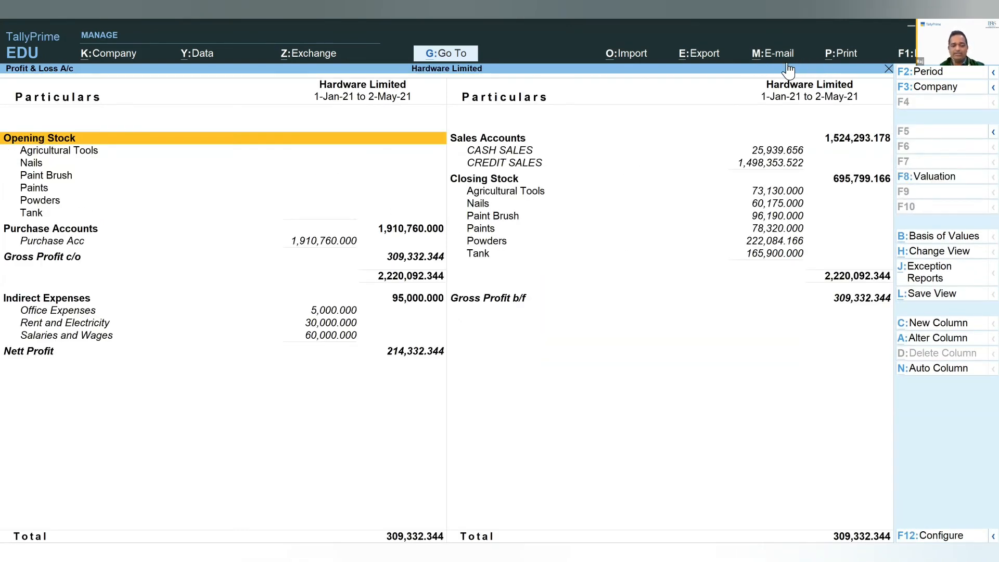
Export the current Profit & Loss A/c to the local drive in PDF (Read-only document) format as PandL.pdf.
{"action": "key", "text": "alt"}
{"action": "key", "text": "alt+e"}
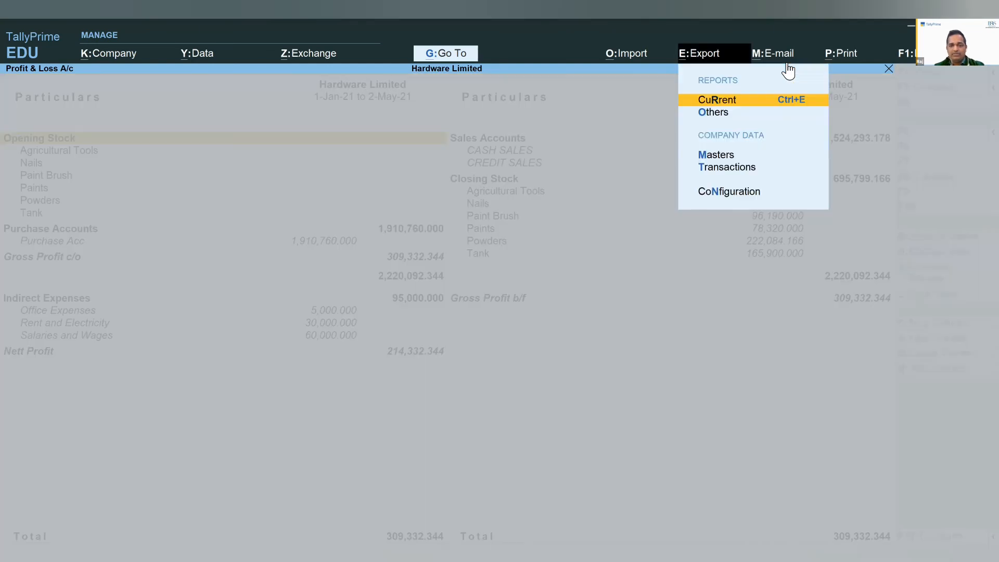
{"action": "key", "text": "Return"}
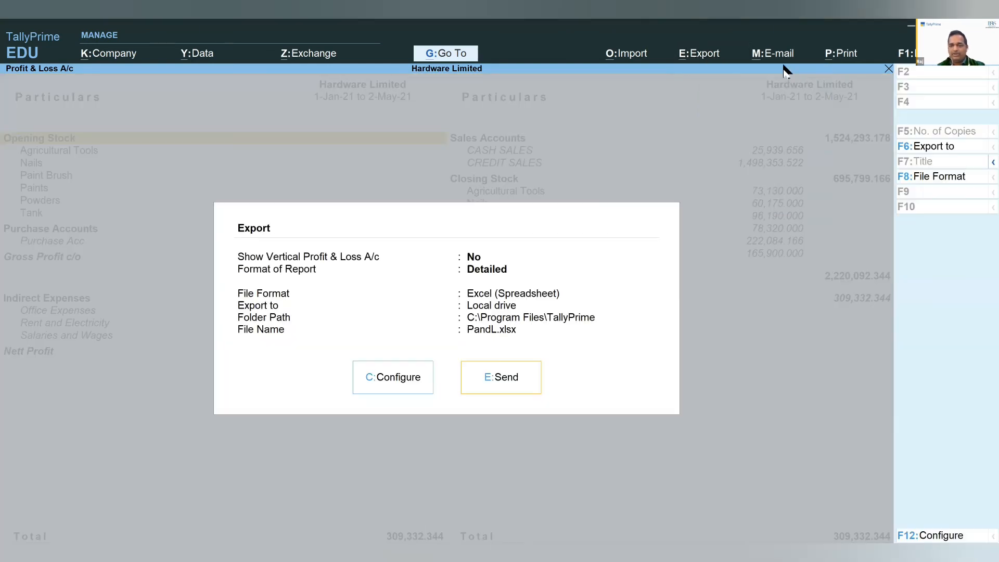
{"action": "left_click", "coordinate": [925, 184]}
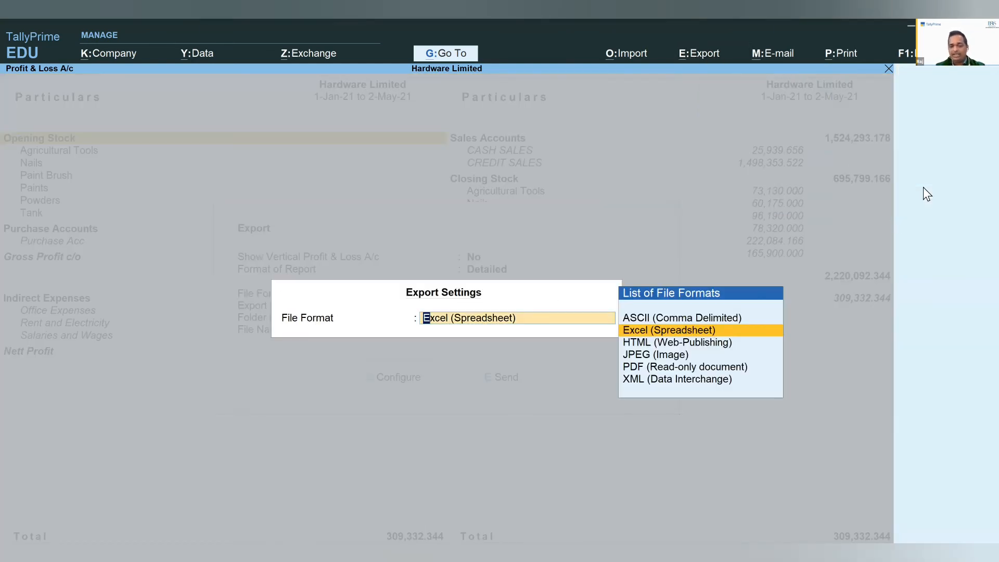
{"action": "key", "text": "Down"}
{"action": "key", "text": "Down"}
{"action": "key", "text": "Down"}
{"action": "key", "text": "Return"}
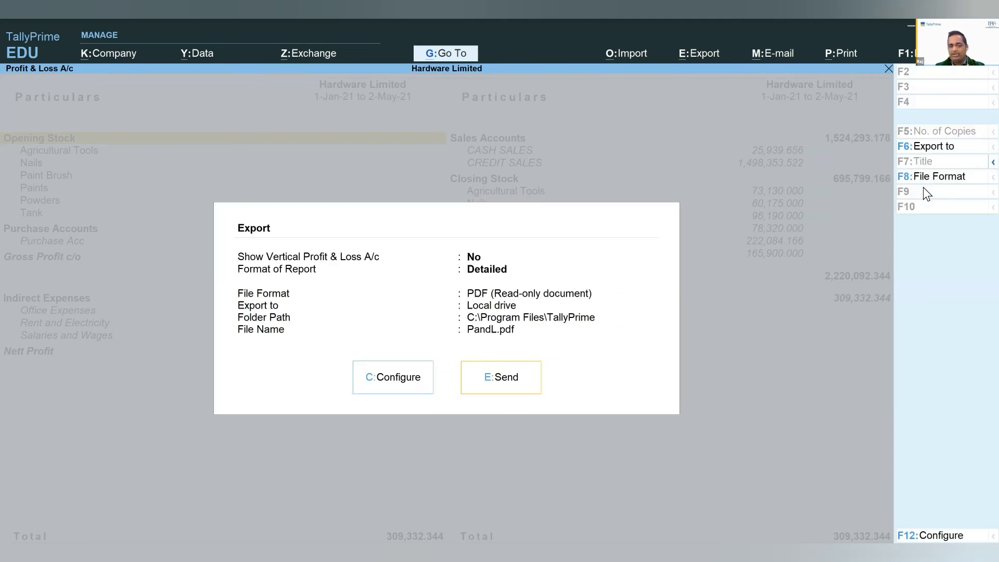
{"action": "key", "text": "Return"}
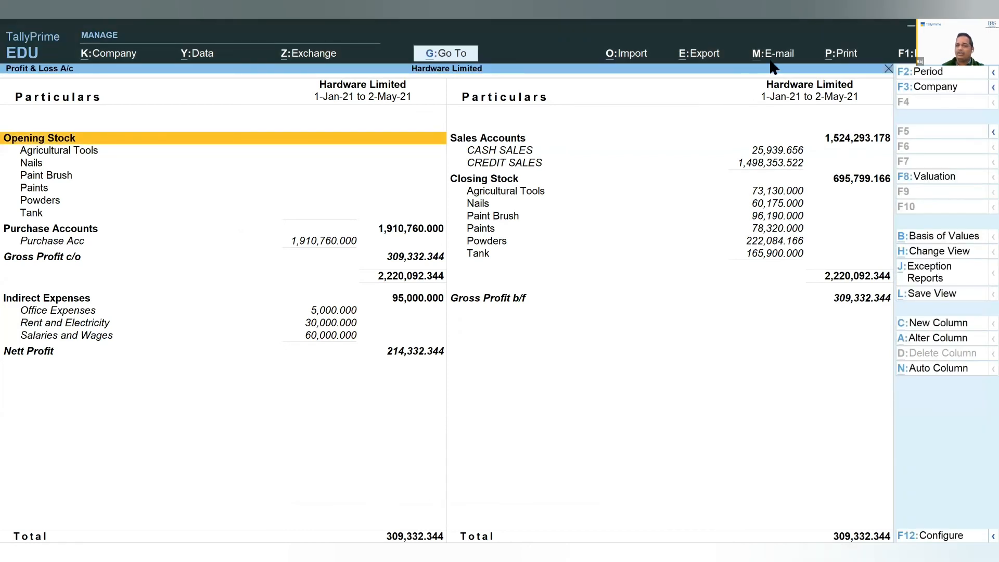
Prepare an e-mail of the current Profit & Loss A/c to Customer 1's saved address, leaving the message empty.
{"action": "key", "text": "alt+m"}
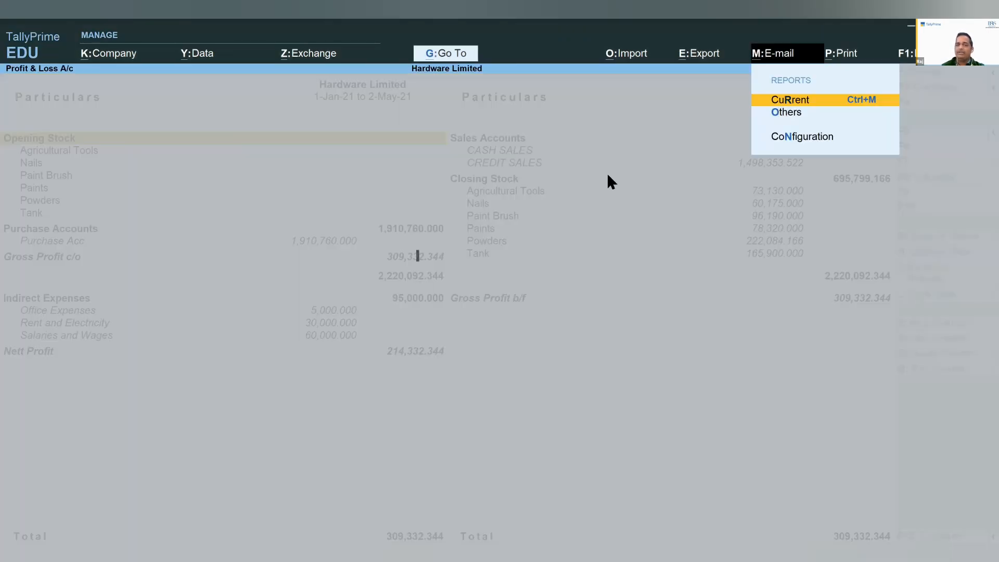
{"action": "key", "text": "Return"}
{"action": "key", "text": "Return"}
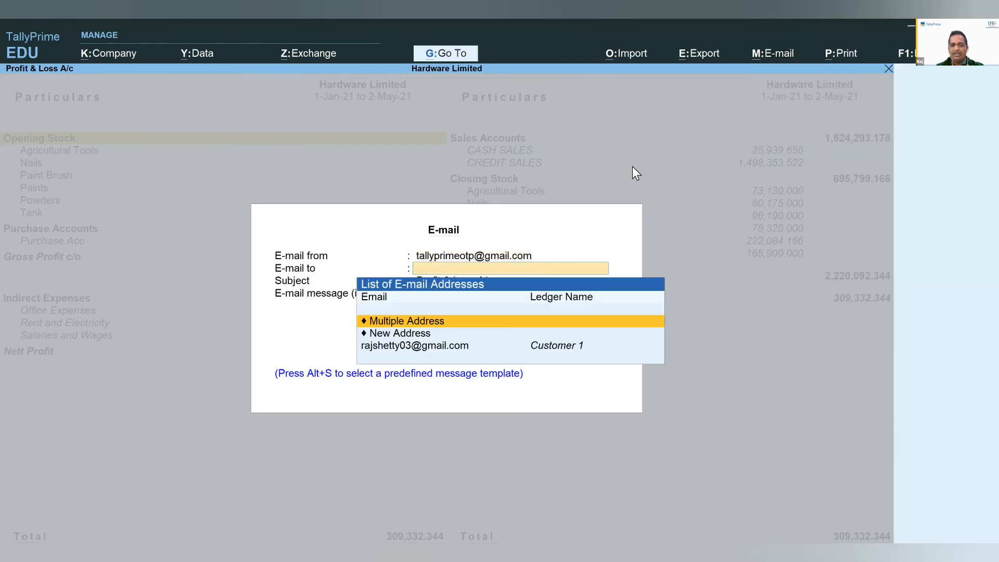
{"action": "key", "text": "Down"}
{"action": "key", "text": "Down"}
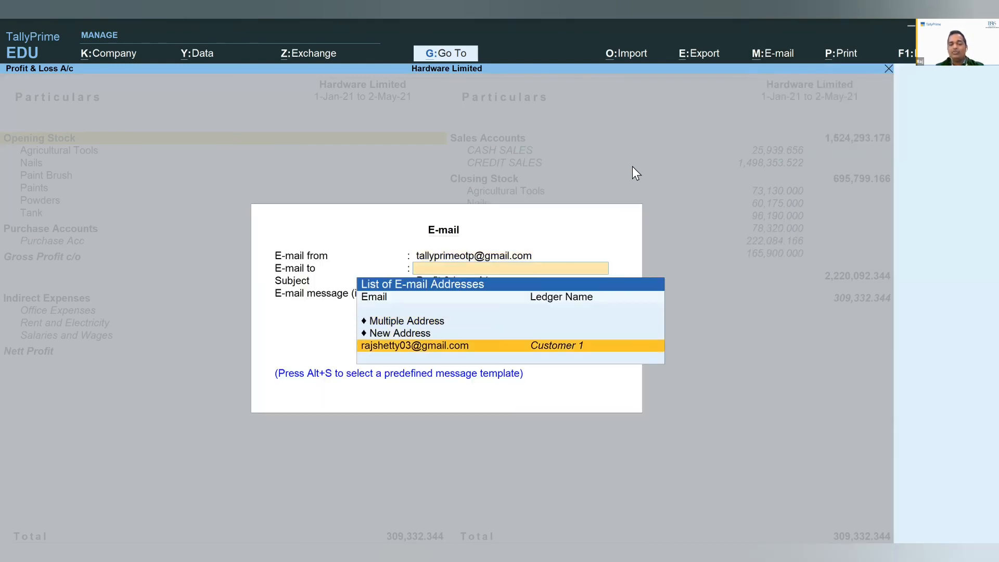
{"action": "key", "text": "Return"}
{"action": "key", "text": "Return"}
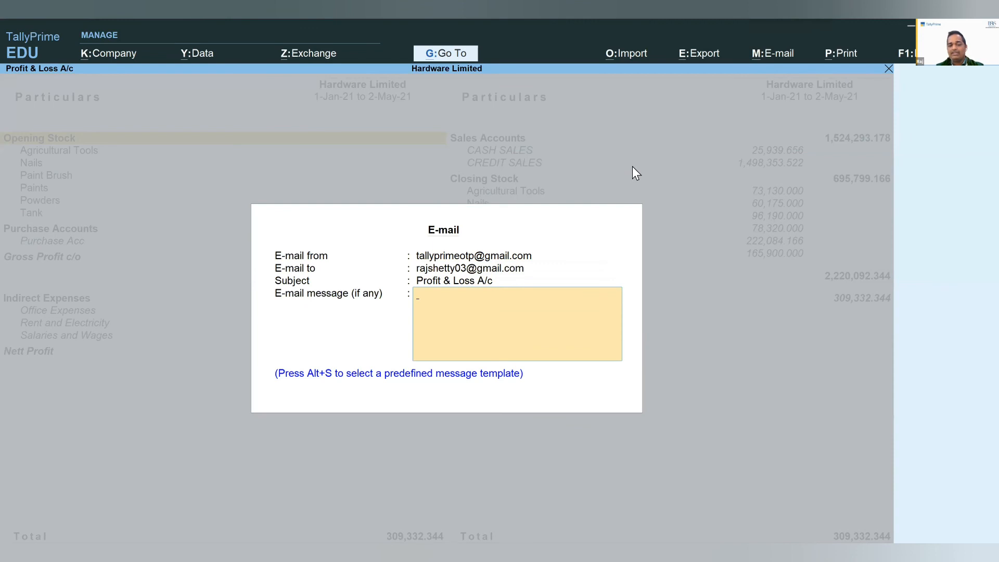
{"action": "key", "text": "Return"}
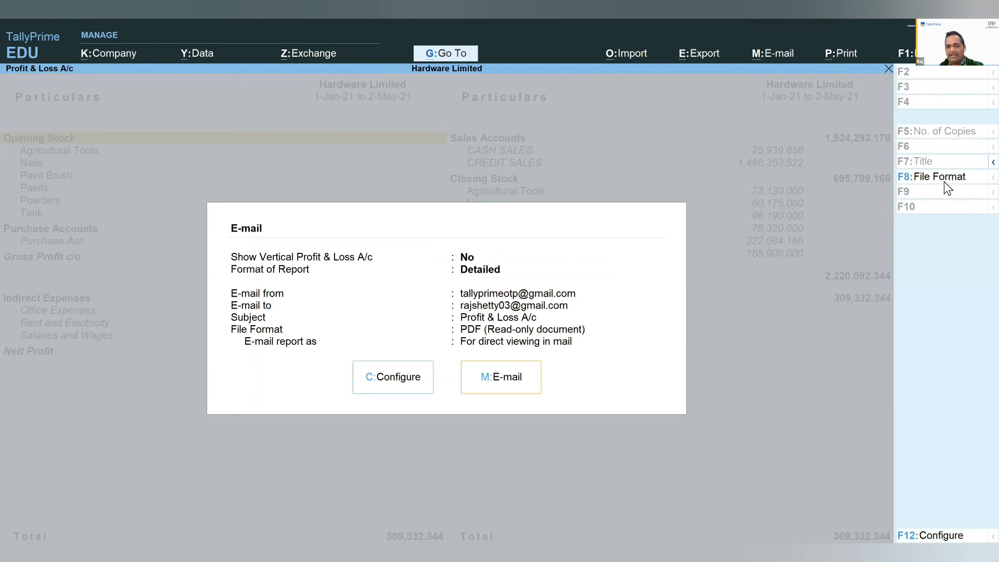
Go through the e-mail file formats, choose PDF (Read-only document), and cancel the e-mail without sending it.
{"action": "key", "text": "F8"}
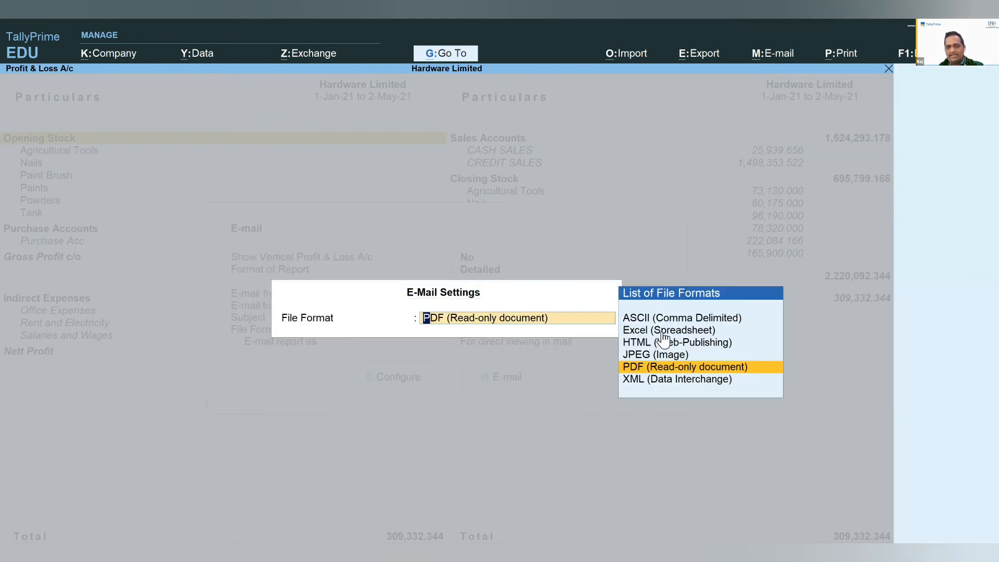
{"action": "left_click", "coordinate": [663, 334]}
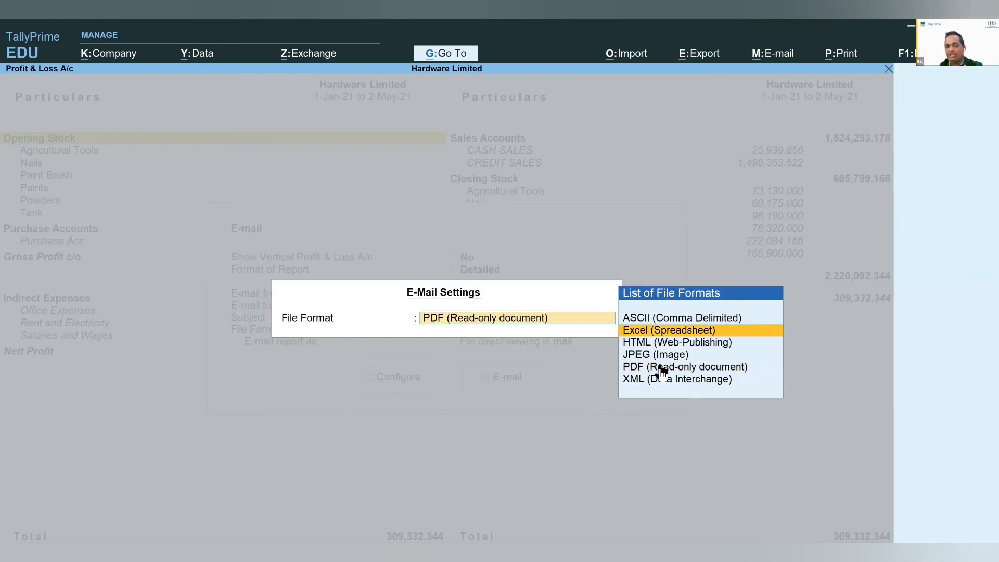
{"action": "left_click", "coordinate": [662, 367]}
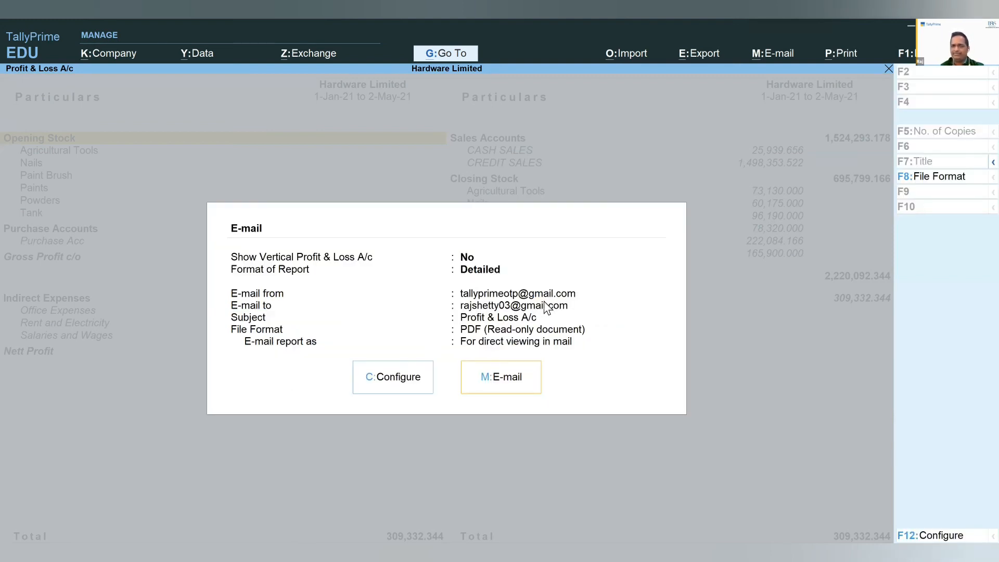
{"action": "key", "text": "Escape"}
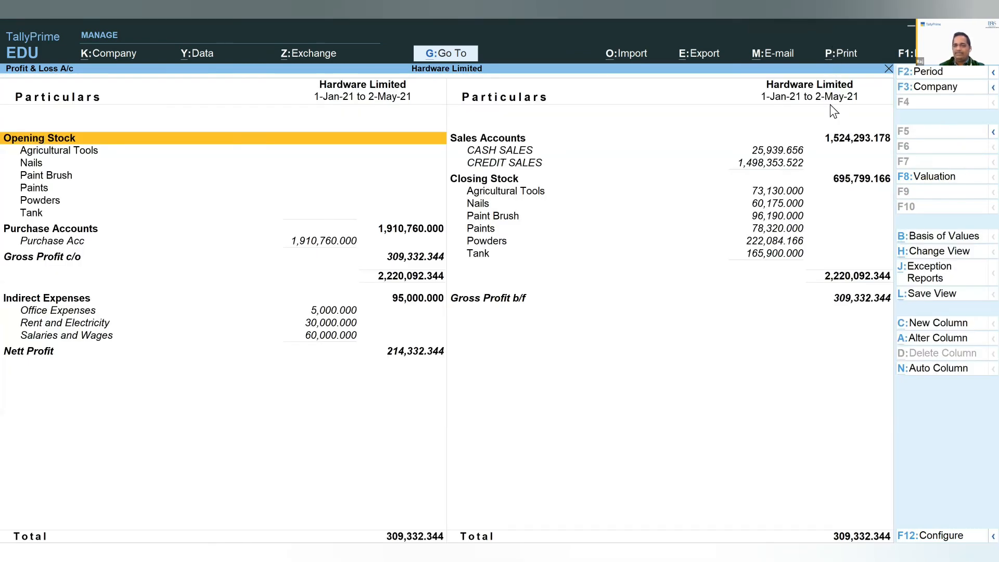
Open the print preview of the Profit & Loss A/c and zoom in to examine the report layout.
{"action": "key", "text": "alt+p"}
{"action": "key", "text": "Return"}
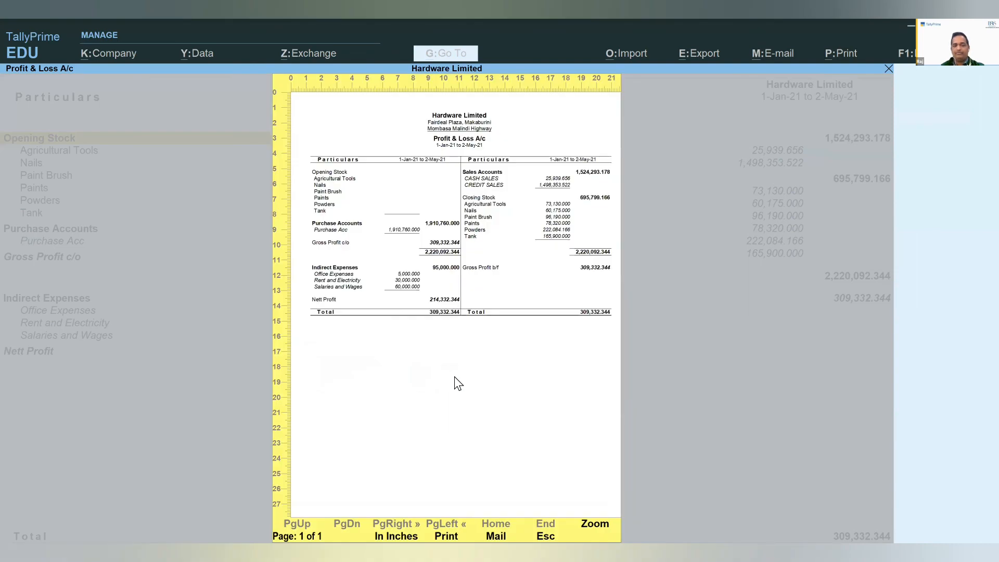
{"action": "key", "text": "alt+z"}
{"action": "scroll", "coordinate": [454, 376], "scroll_direction": "down", "scroll_amount": 1}
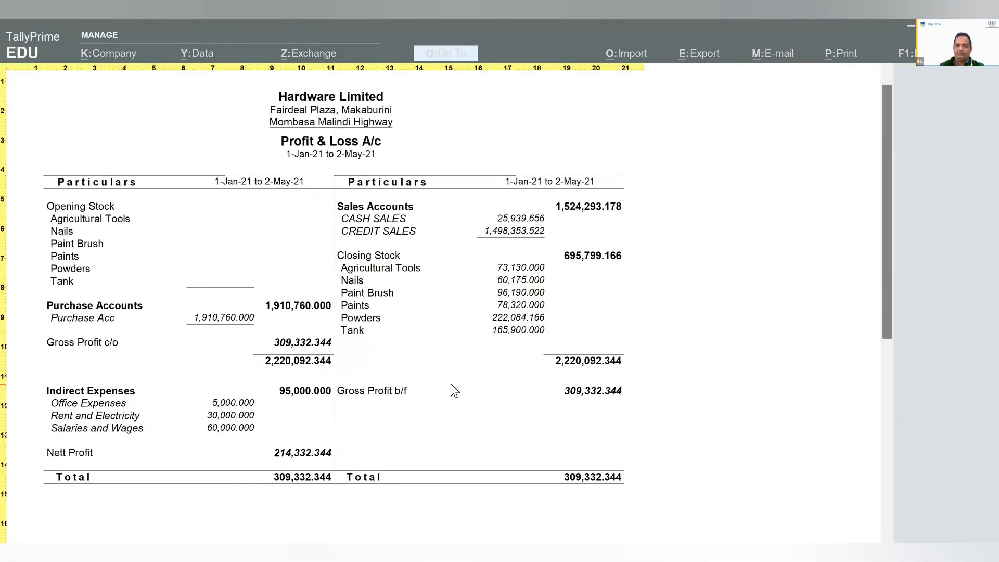
{"action": "scroll", "coordinate": [451, 390], "scroll_direction": "down", "scroll_amount": 1}
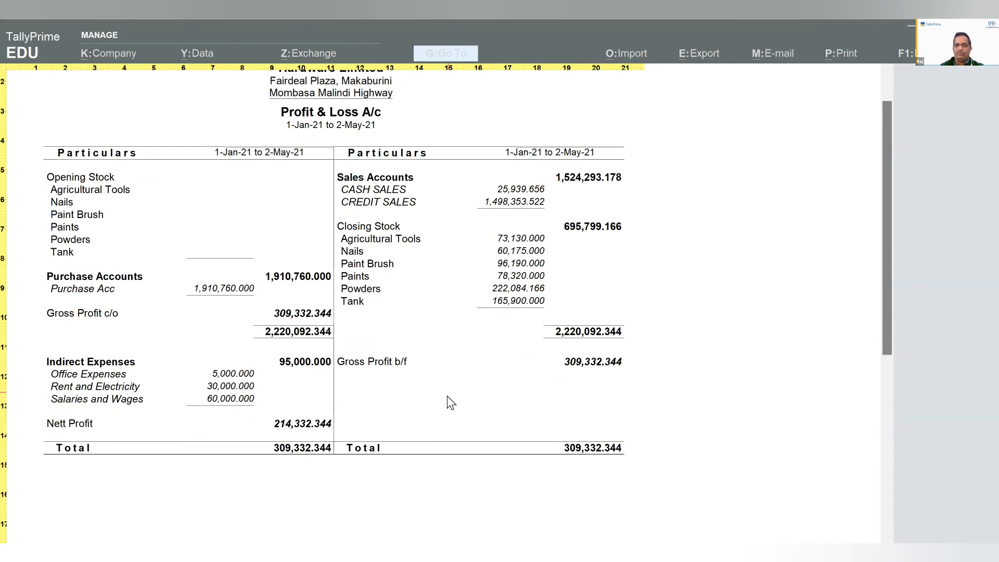
Zoom the Profit & Loss A/c print preview back out, close it and return to the Gateway of Tally.
{"action": "key", "text": "alt+z"}
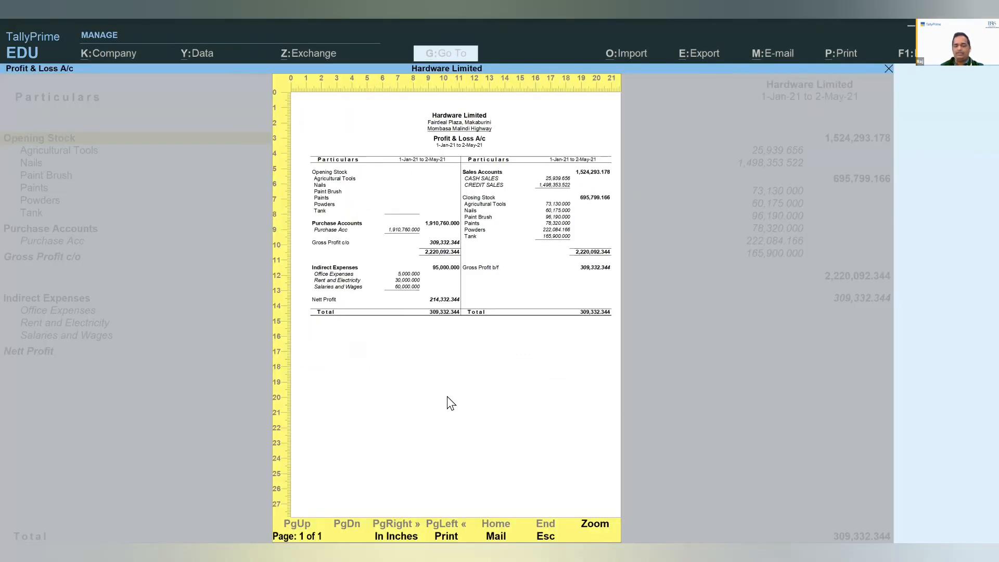
{"action": "key", "text": "Escape"}
{"action": "key", "text": "Escape"}
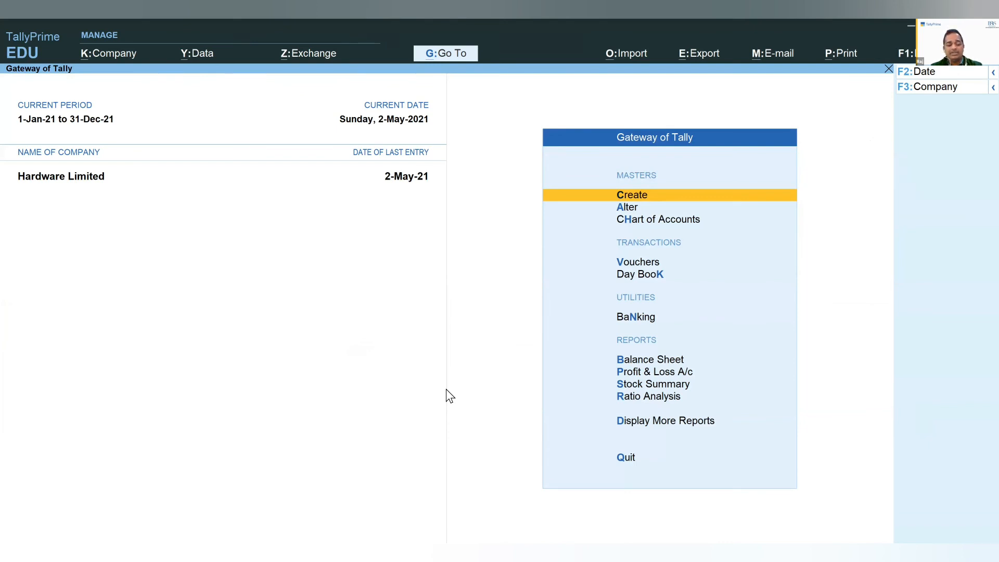
Open the ledger vouchers report of Customer 1 from the account books.
{"action": "key", "text": "d"}
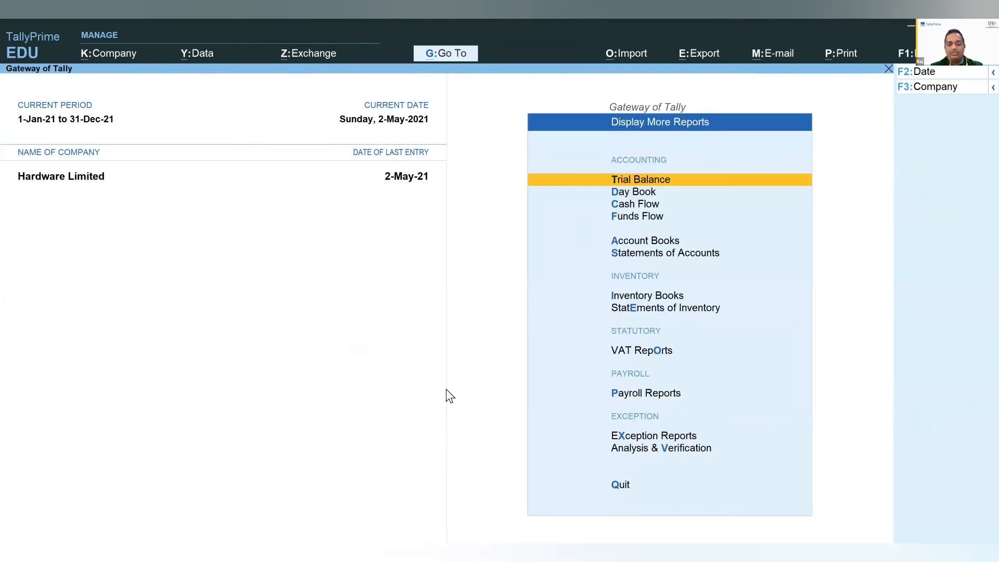
{"action": "key", "text": "a"}
{"action": "key", "text": "l"}
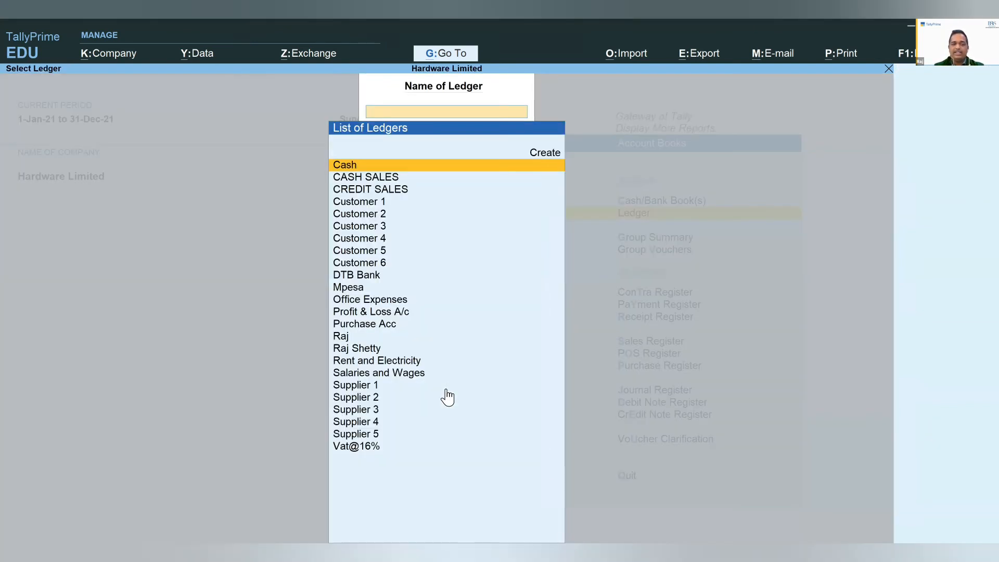
{"action": "key", "text": "Down"}
{"action": "key", "text": "Down"}
{"action": "key", "text": "Down"}
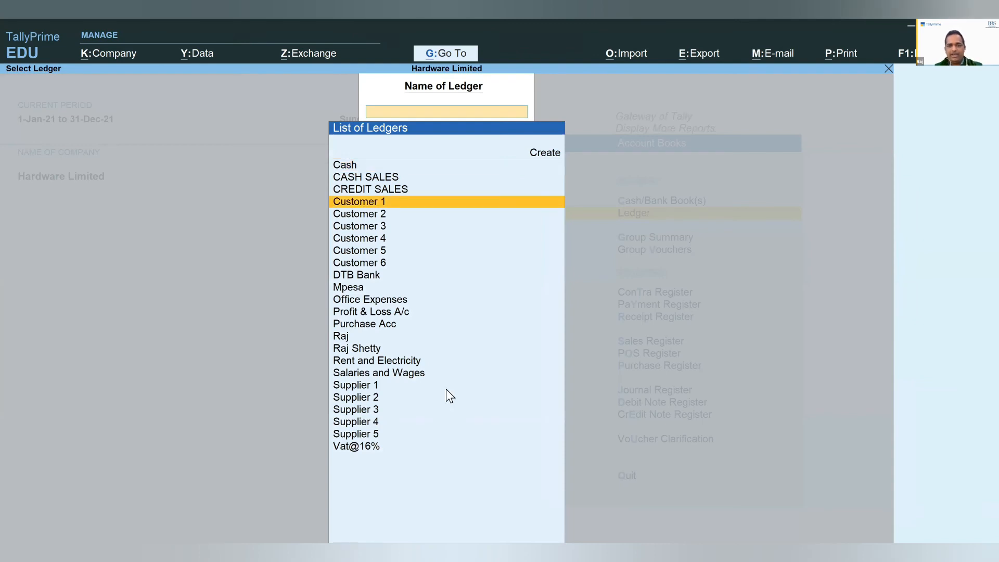
{"action": "key", "text": "Return"}
Set the Customer 1 ledger report period from January to July 2021.
{"action": "key", "text": "F2"}
{"action": "type", "text": "jan"}
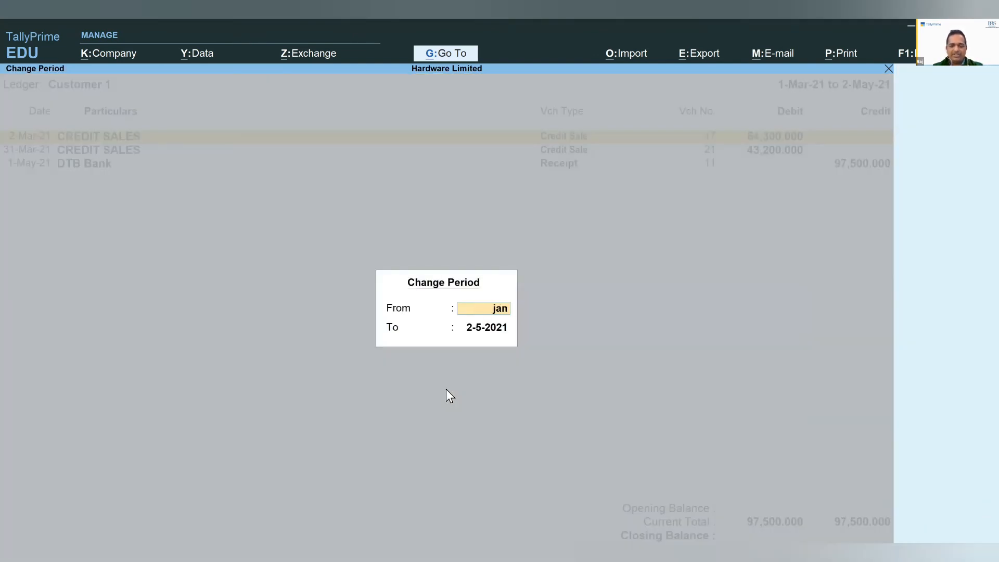
{"action": "key", "text": "Return"}
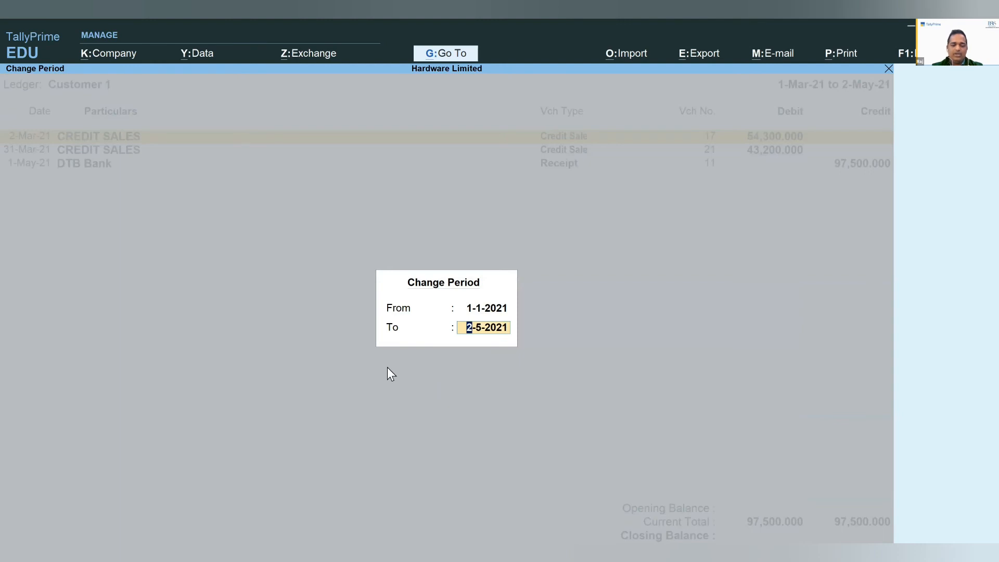
{"action": "type", "text": "jul"}
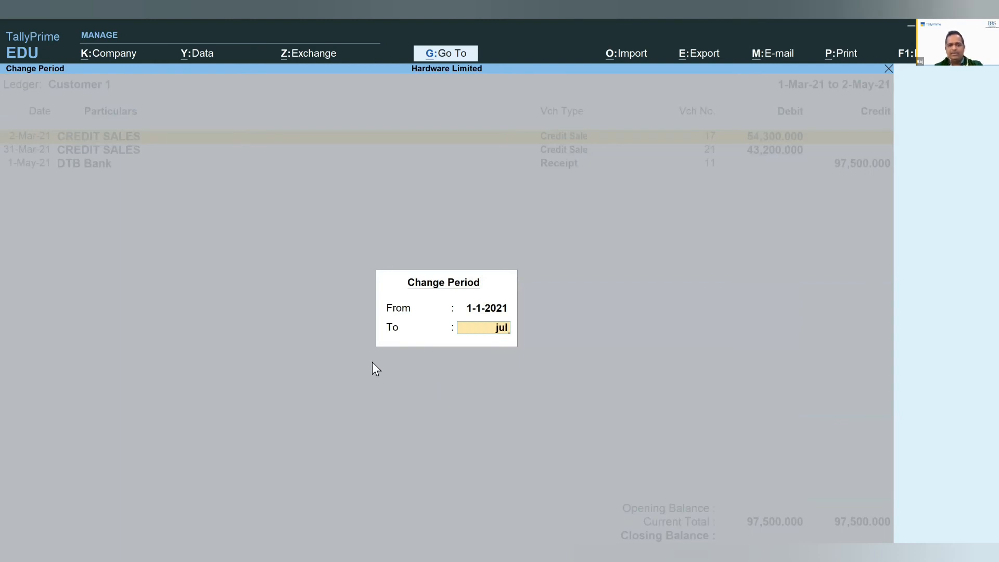
{"action": "key", "text": "Return"}
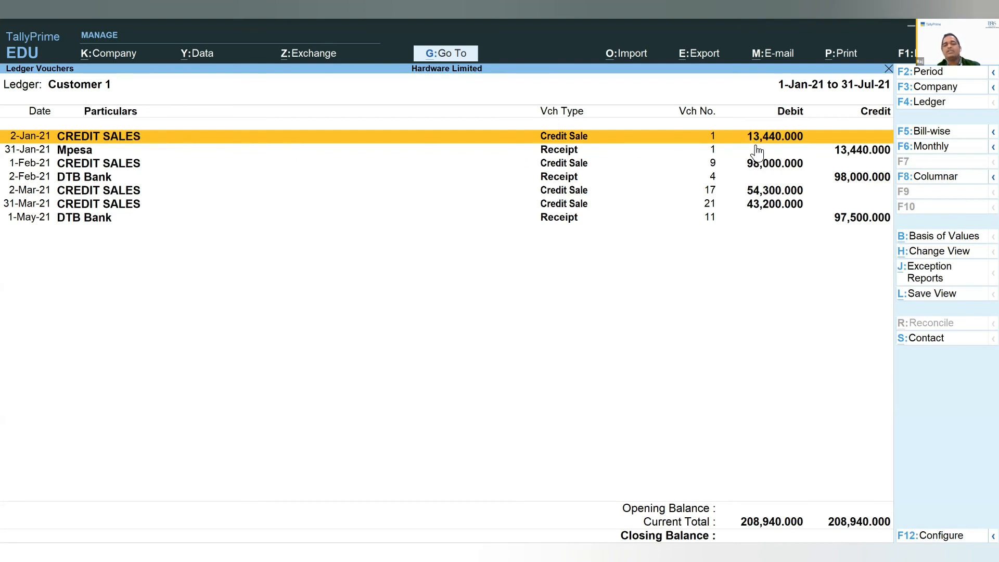
Examine the credit sales and receipts in Customer 1's ledger, and return to the Gateway of Tally.
{"action": "left_click", "coordinate": [861, 152]}
{"action": "left_click", "coordinate": [598, 190]}
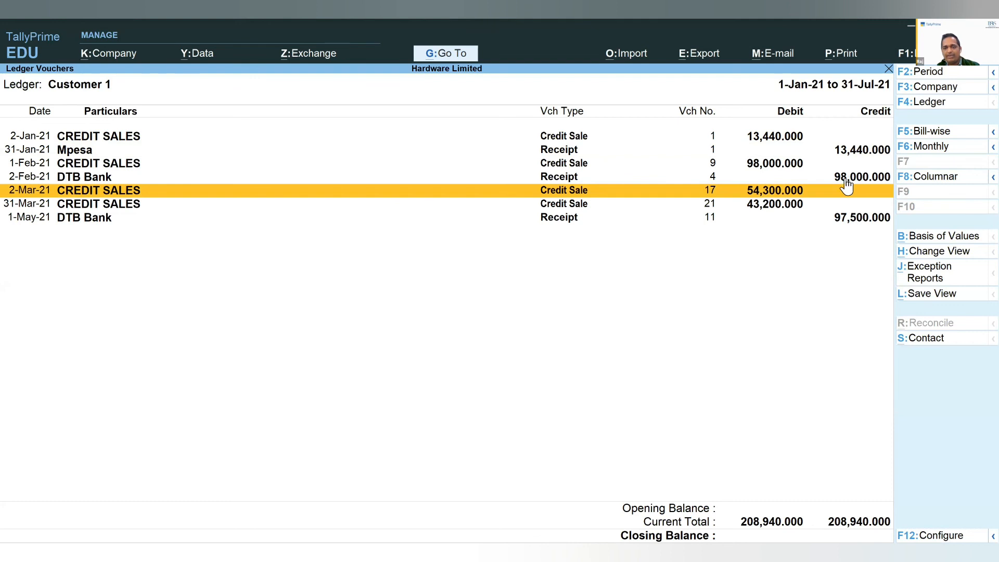
{"action": "key", "text": "Up"}
{"action": "key", "text": "Down"}
{"action": "left_click", "coordinate": [766, 206]}
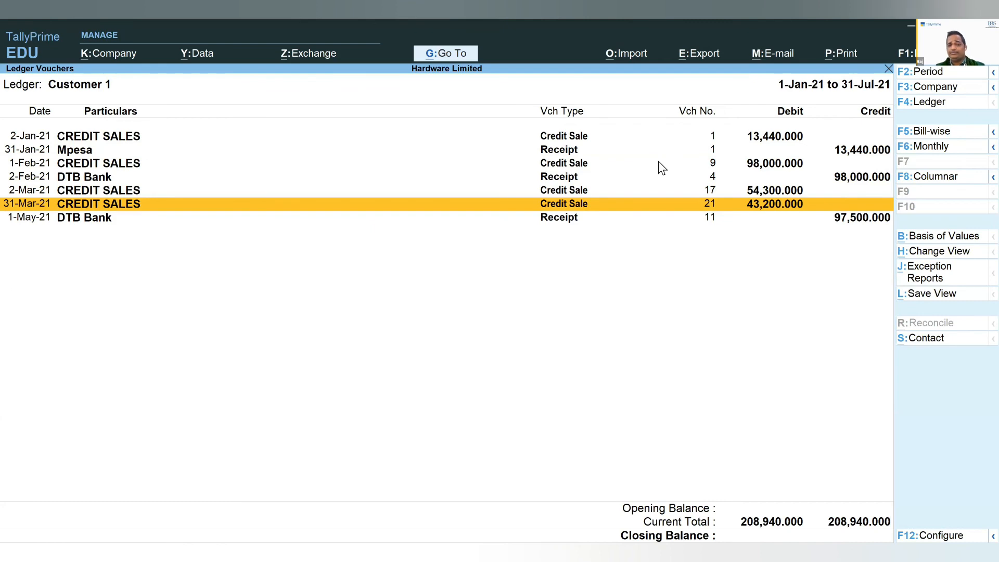
{"action": "key", "text": "Escape"}
{"action": "key", "text": "Escape"}
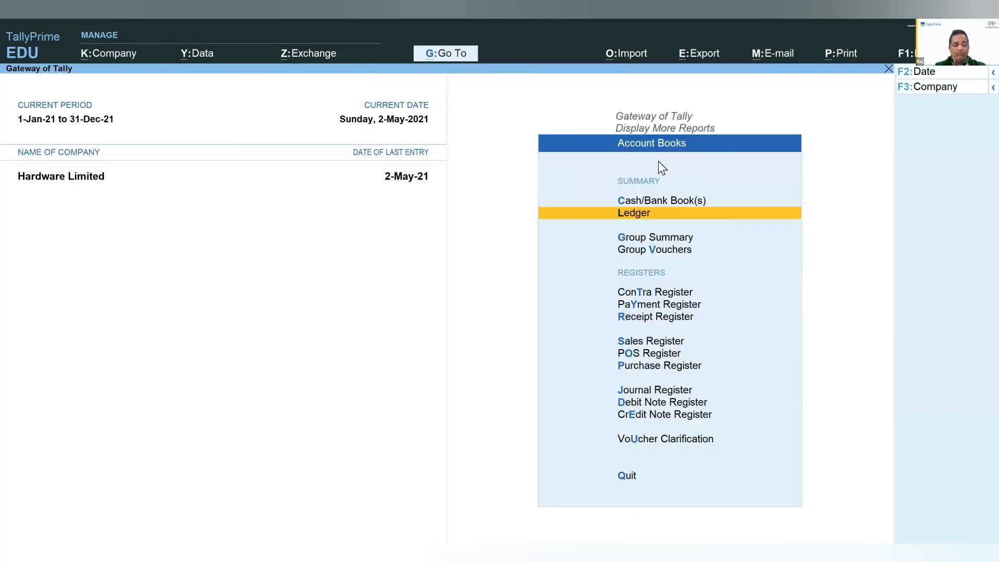
{"action": "key", "text": "Escape"}
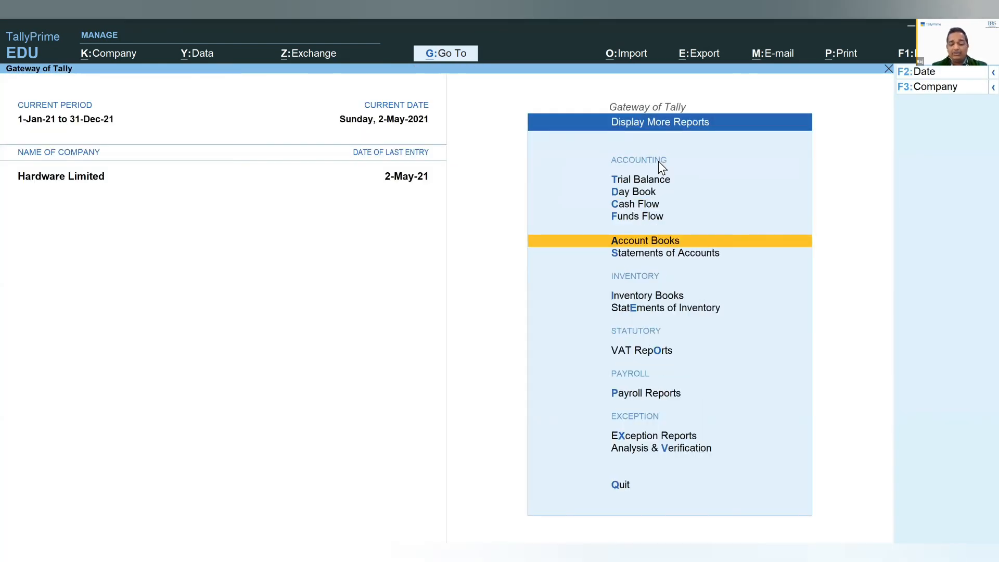
{"action": "key", "text": "Escape"}
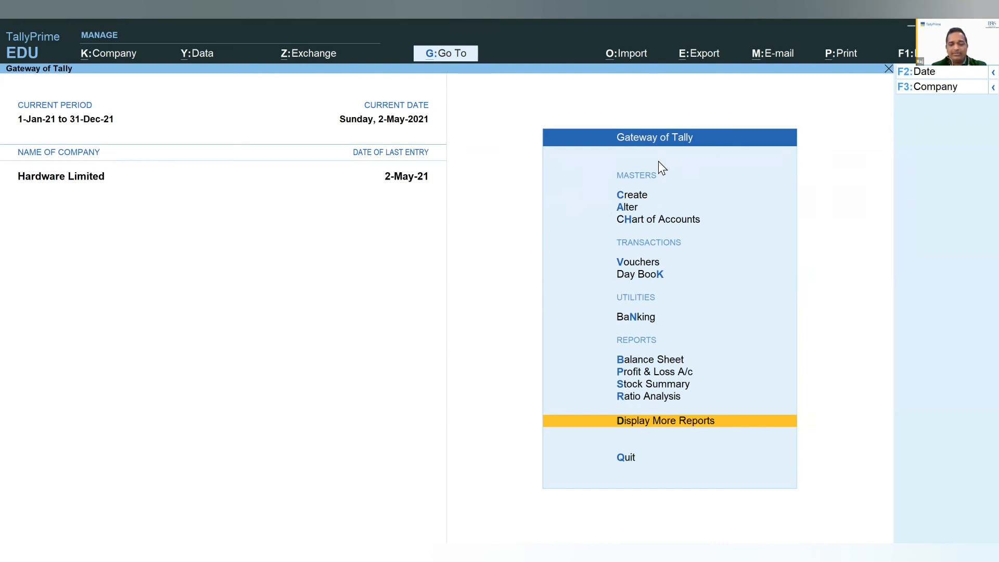
Open the banking post-dated summary for DTB Bank.
{"action": "key", "text": "Up"}
{"action": "key", "text": "Up"}
{"action": "key", "text": "Up"}
{"action": "key", "text": "Up"}
{"action": "key", "text": "Up"}
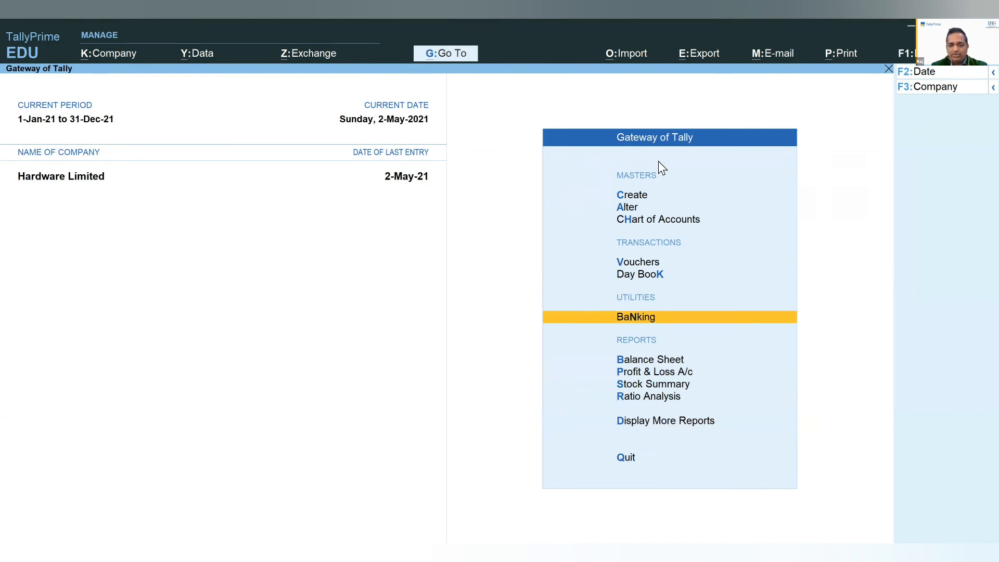
{"action": "key", "text": "Return"}
{"action": "key", "text": "Down"}
{"action": "key", "text": "Down"}
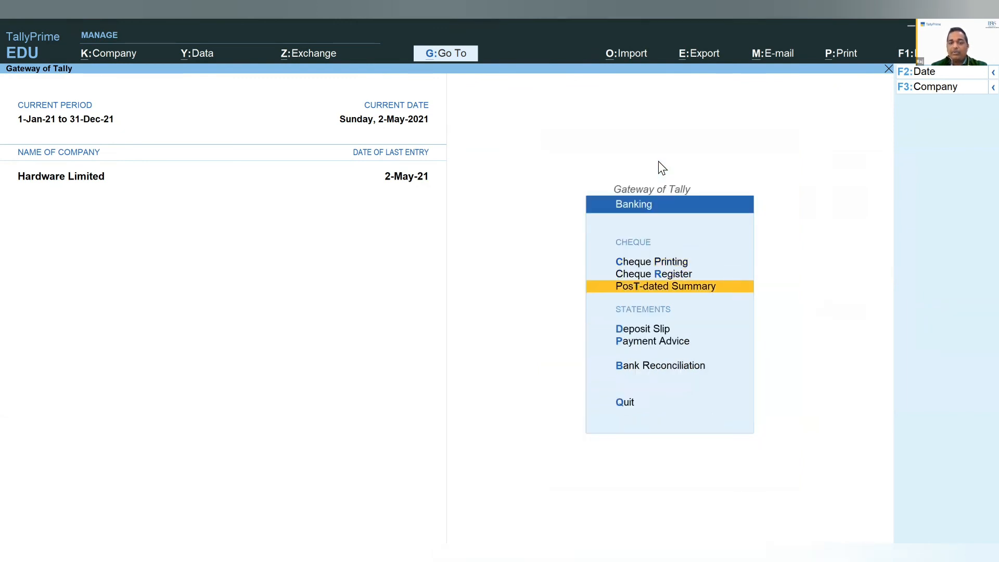
{"action": "key", "text": "Return"}
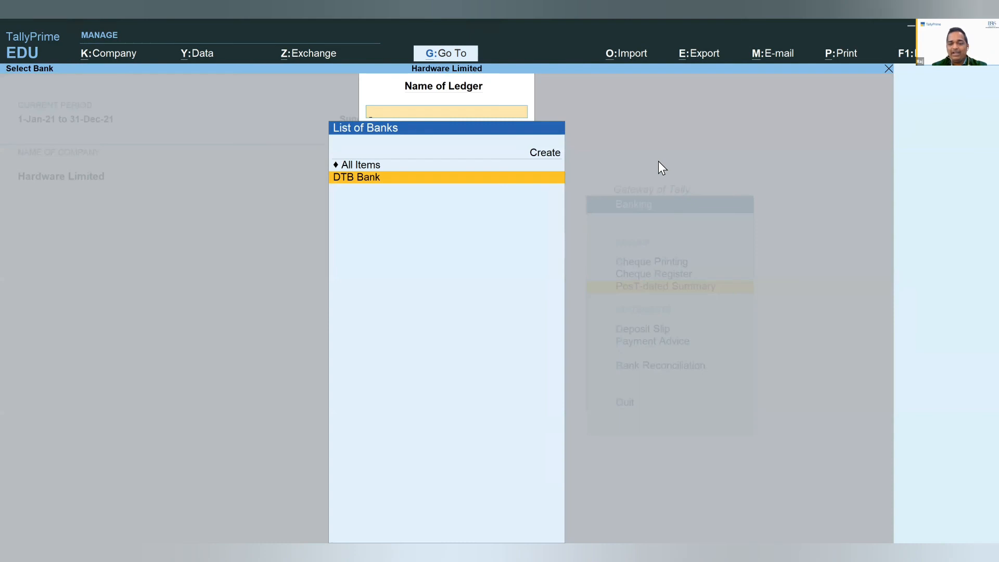
{"action": "key", "text": "Return"}
Examine the October post-dated cheques received in the DTB Bank monthly summary.
{"action": "key", "text": "Down"}
{"action": "key", "text": "Down"}
{"action": "key", "text": "Down"}
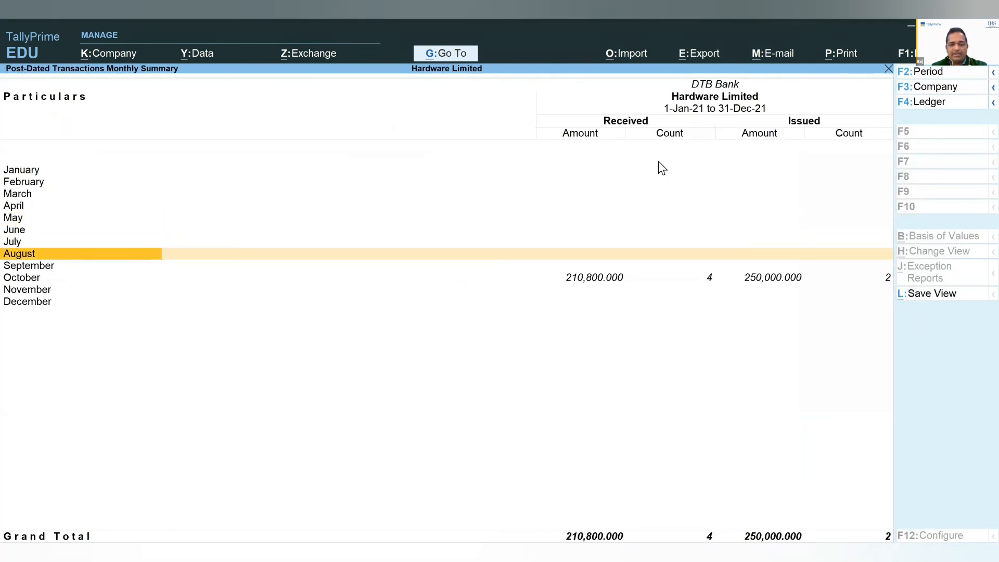
{"action": "key", "text": "Down"}
{"action": "key", "text": "Down"}
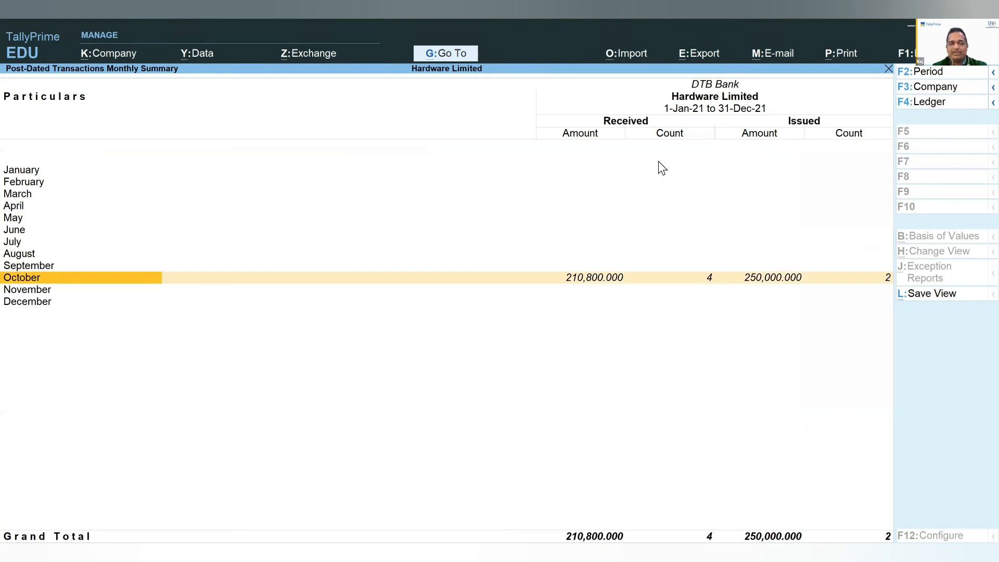
{"action": "key", "text": "Left"}
{"action": "key", "text": "Left"}
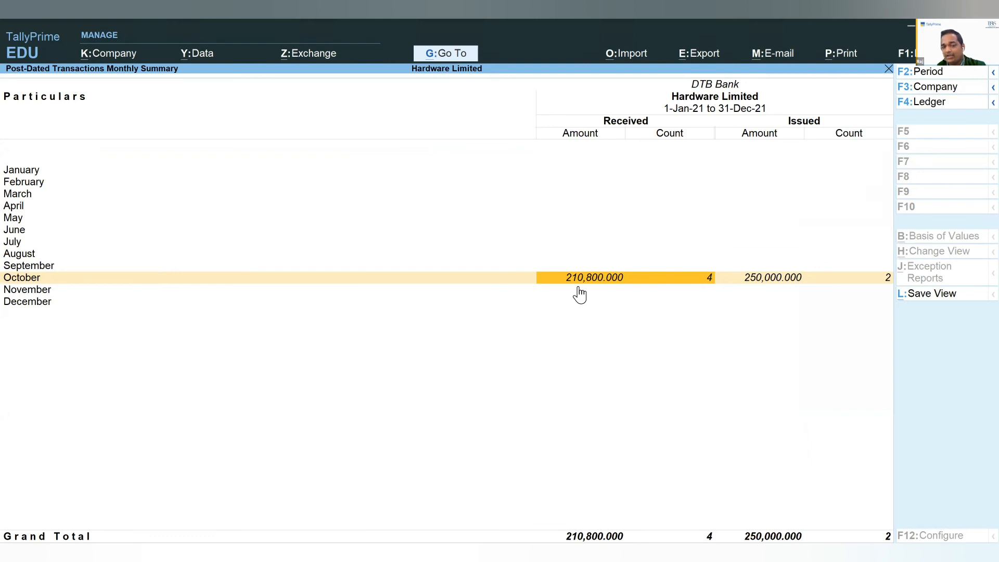
Examine the October post-dated cheques issued from DTB Bank, and return to the Gateway of Tally.
{"action": "left_click", "coordinate": [786, 290]}
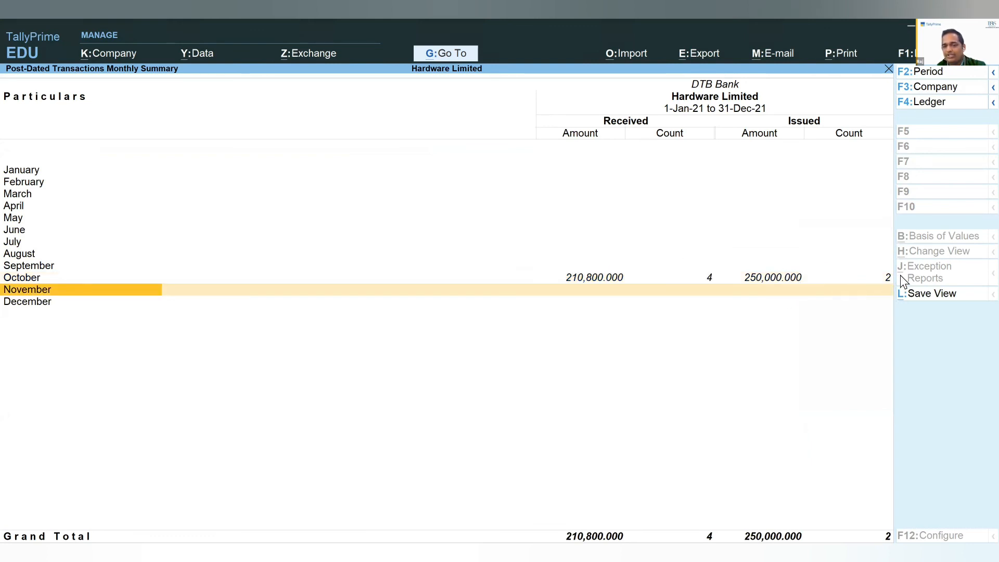
{"action": "left_click", "coordinate": [870, 277]}
{"action": "key", "text": "Right"}
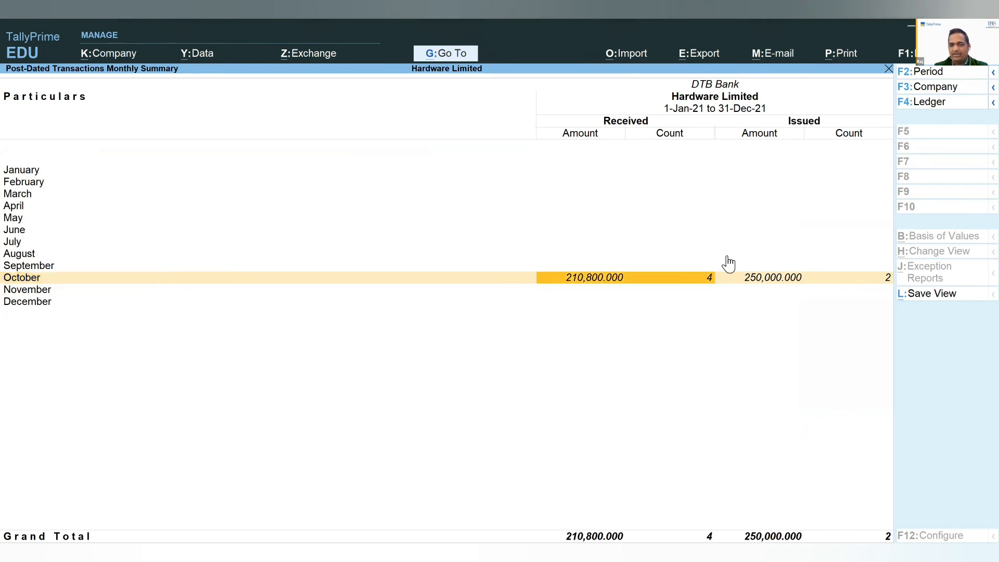
{"action": "key", "text": "Right"}
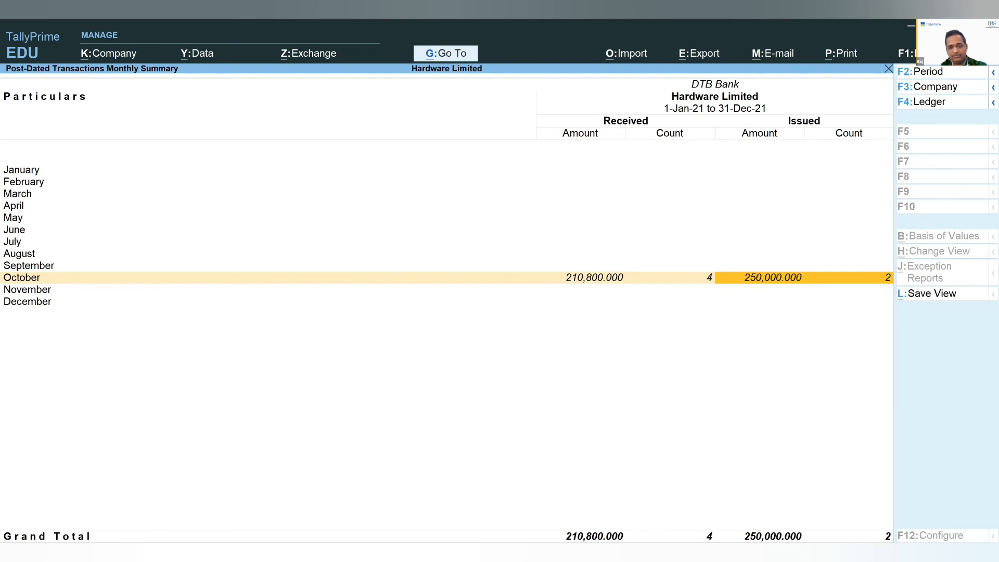
{"action": "key", "text": "Escape"}
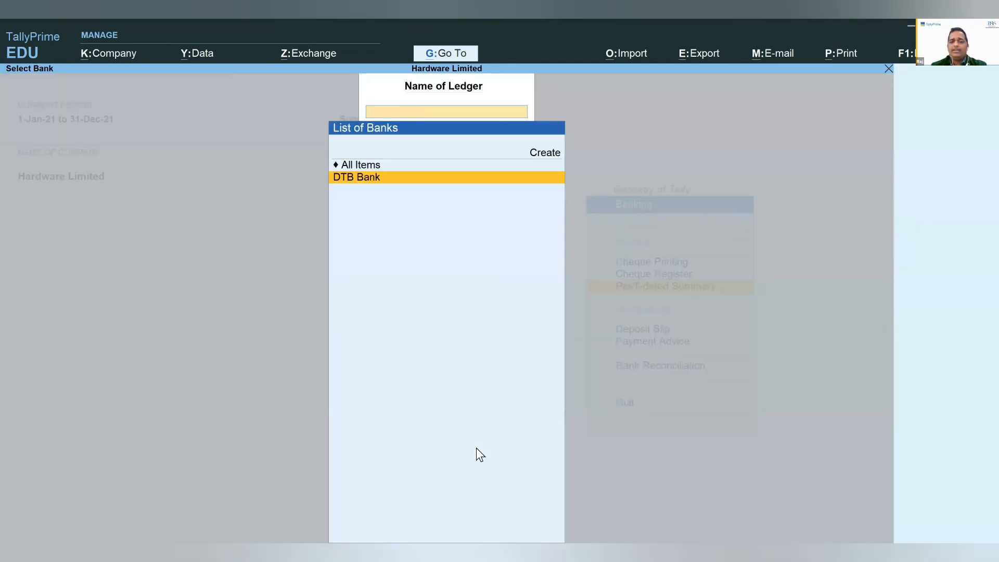
{"action": "key", "text": "Escape"}
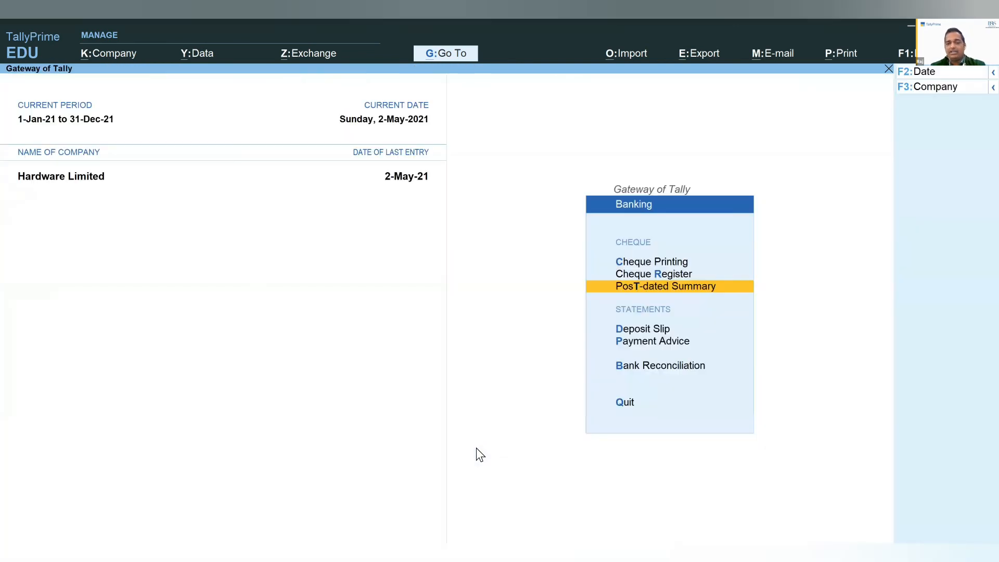
{"action": "key", "text": "Escape"}
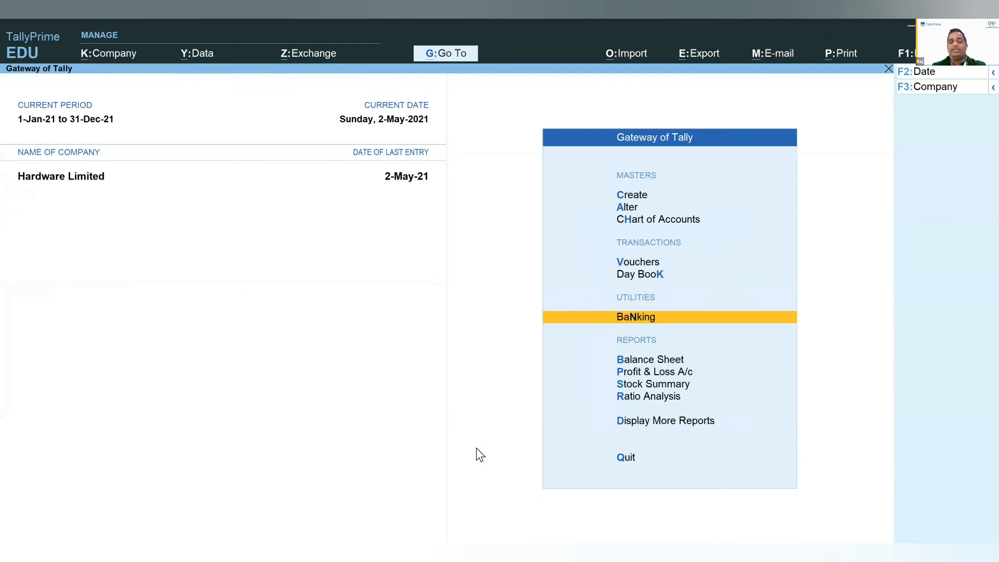